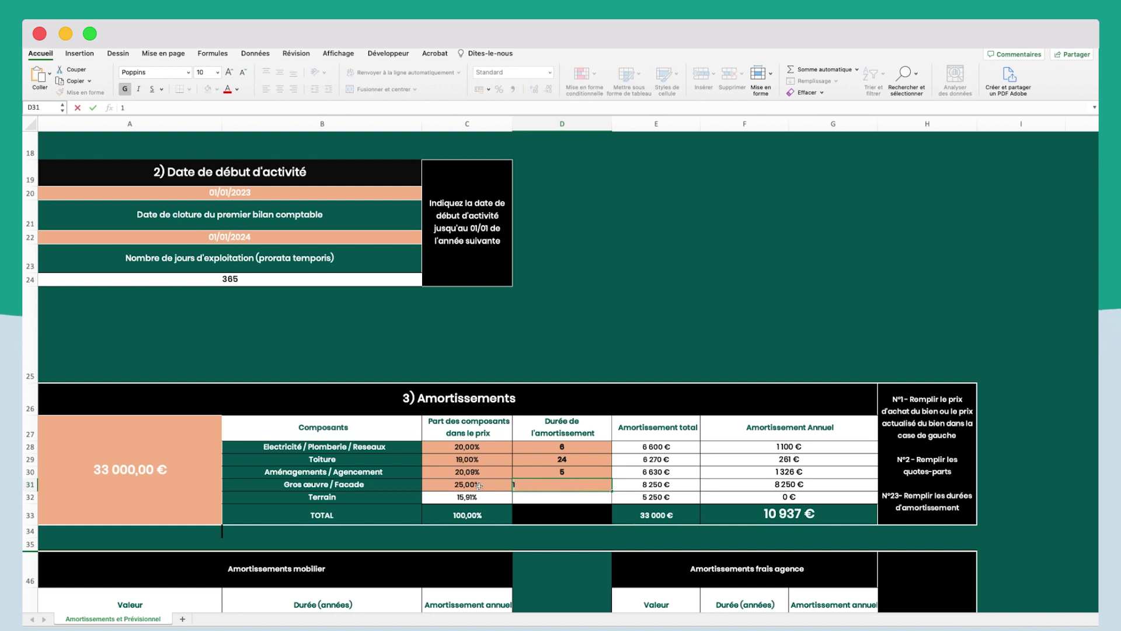
Examine the kitchen, bathroom and facade photos beside the tables to judge the condition of the building
{"action": "scroll", "coordinate": [877, 355], "scroll_direction": "up", "scroll_amount": 10}
{"action": "scroll", "coordinate": [893, 378], "scroll_direction": "right", "scroll_amount": 10}
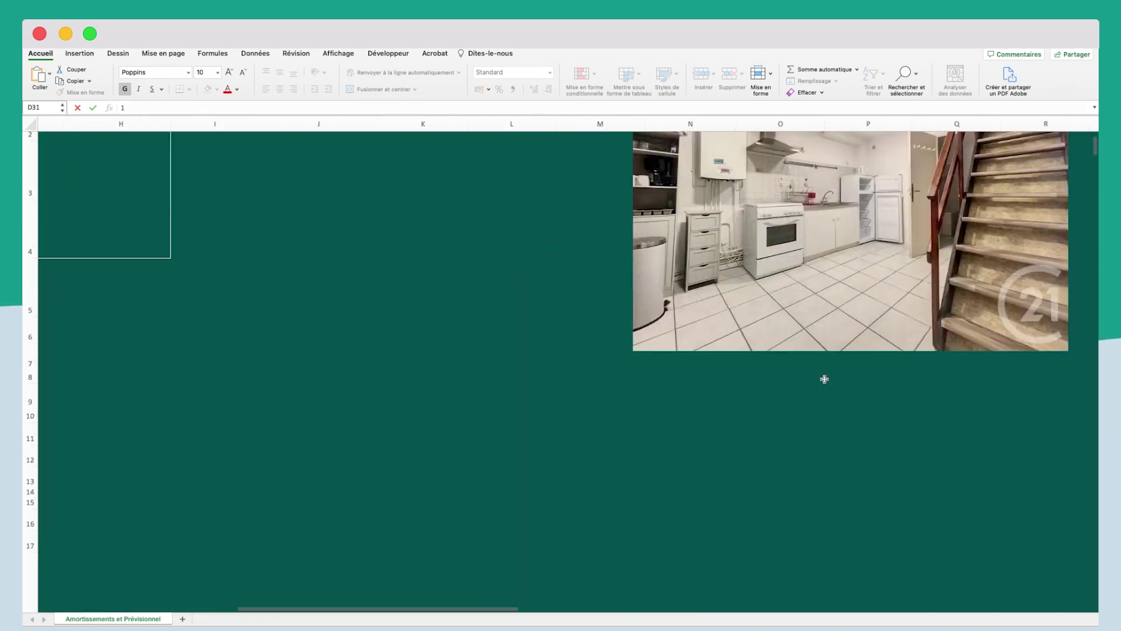
{"action": "scroll", "coordinate": [824, 379], "scroll_direction": "up", "scroll_amount": 3}
{"action": "scroll", "coordinate": [824, 379], "scroll_direction": "right", "scroll_amount": 8}
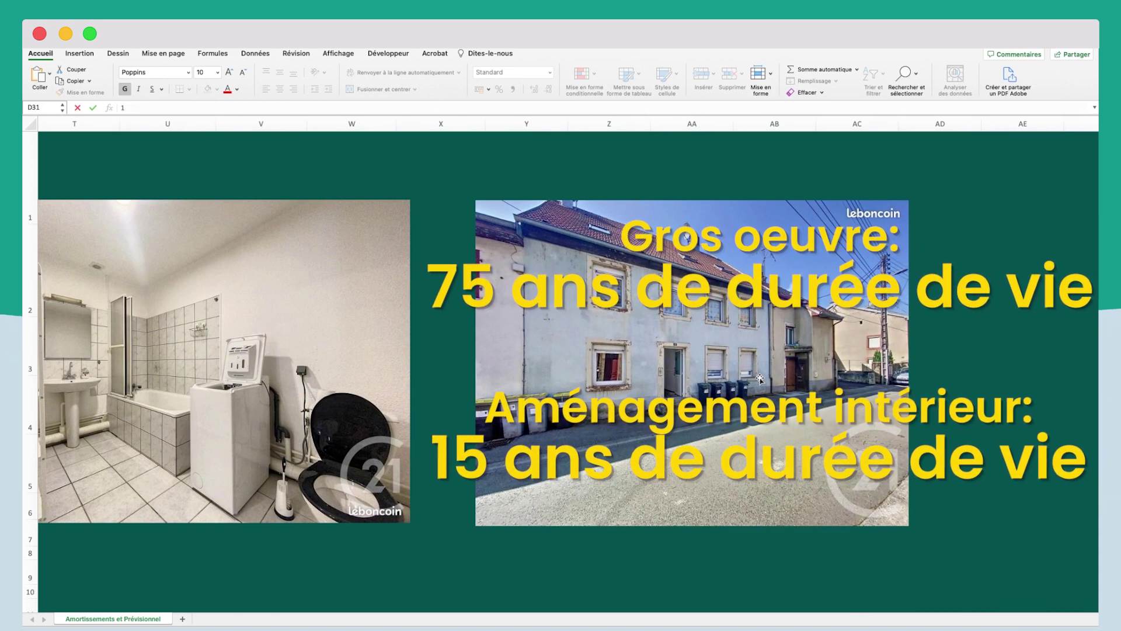
{"action": "scroll", "coordinate": [771, 374], "scroll_direction": "left", "scroll_amount": 2}
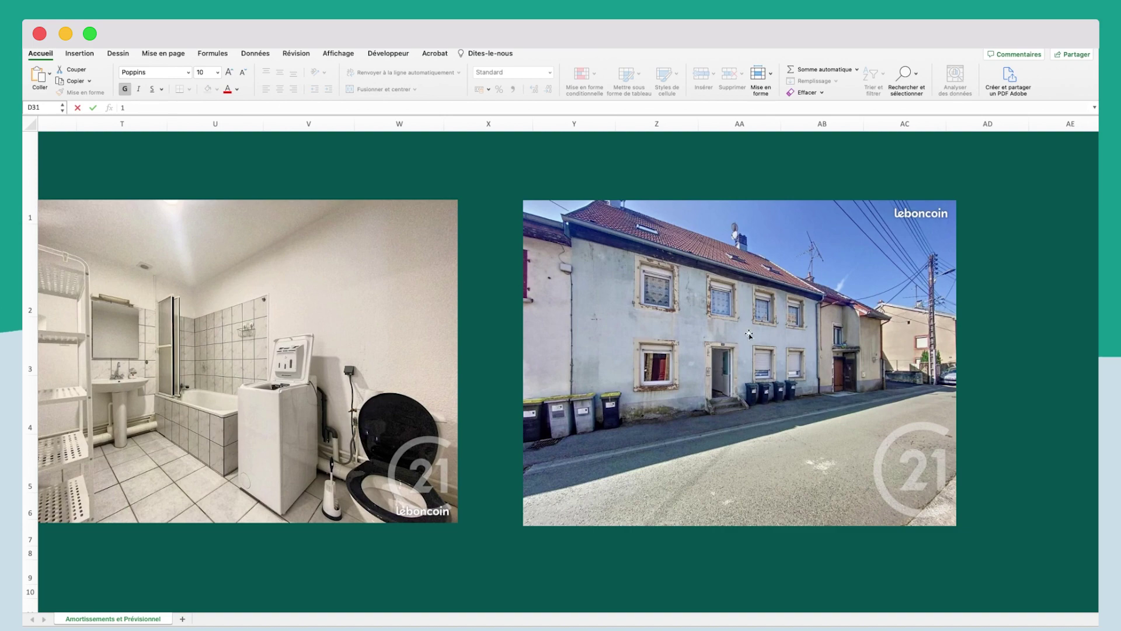
{"action": "scroll", "coordinate": [710, 349], "scroll_direction": "left", "scroll_amount": 10}
{"action": "scroll", "coordinate": [749, 334], "scroll_direction": "left", "scroll_amount": 10}
{"action": "scroll", "coordinate": [749, 335], "scroll_direction": "down", "scroll_amount": 15}
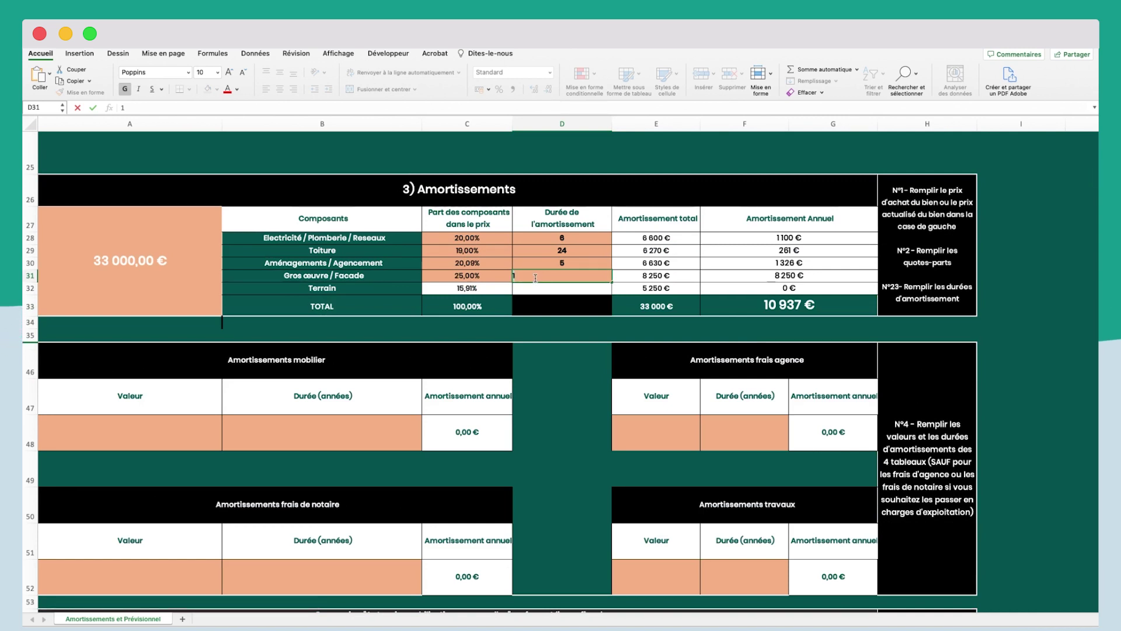
Set the amortisation duration of the Gros œuvre / Facade component to 35 years
{"action": "key", "text": "BackSpace"}
{"action": "type", "text": "35"}
{"action": "key", "text": "Return"}
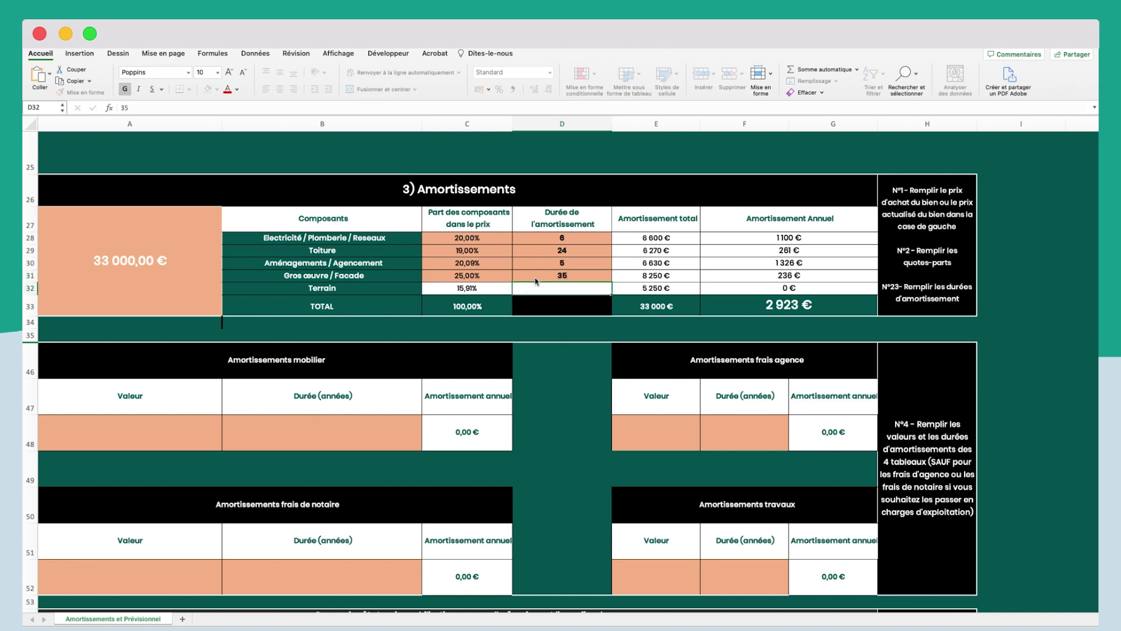
{"action": "left_click", "coordinate": [567, 272]}
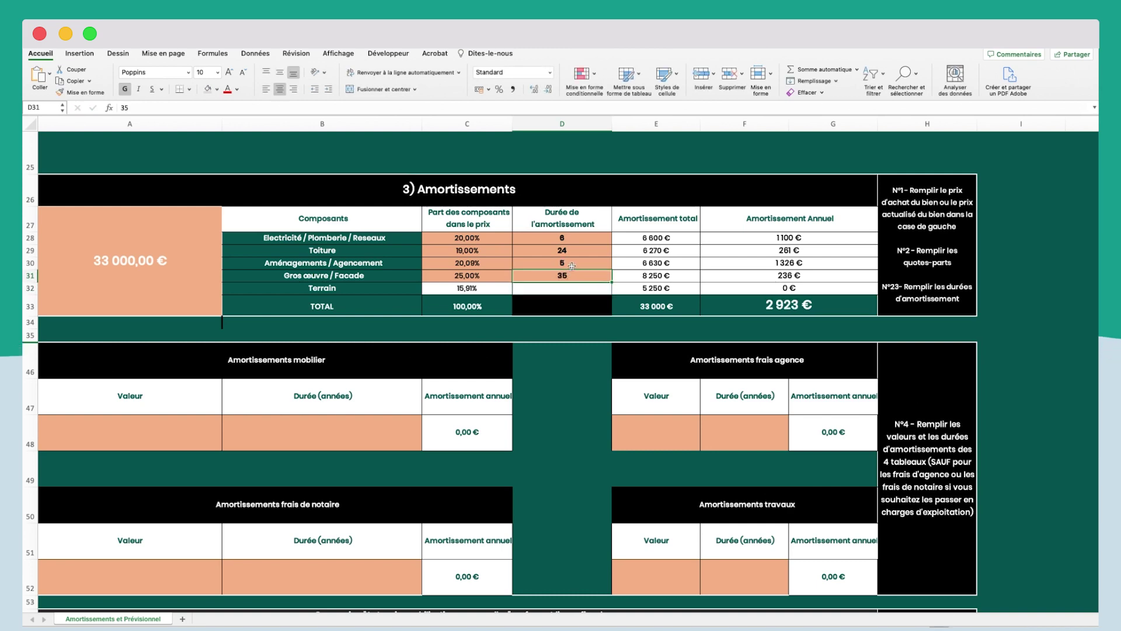
{"action": "scroll", "coordinate": [576, 263], "scroll_direction": "up", "scroll_amount": 2}
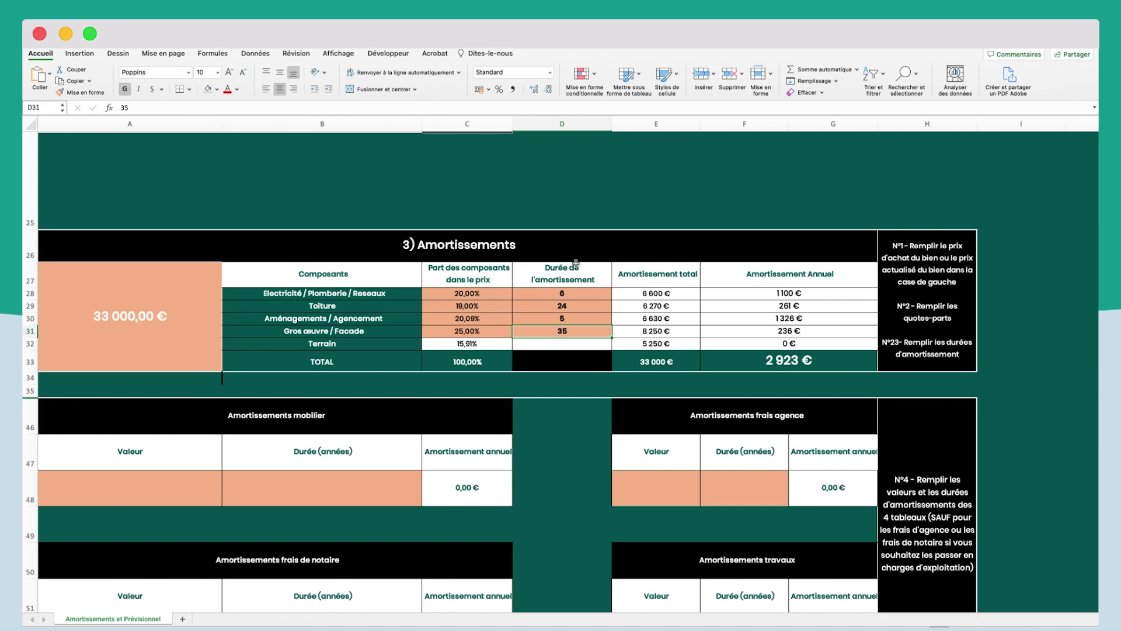
{"action": "scroll", "coordinate": [522, 210], "scroll_direction": "down", "scroll_amount": 2}
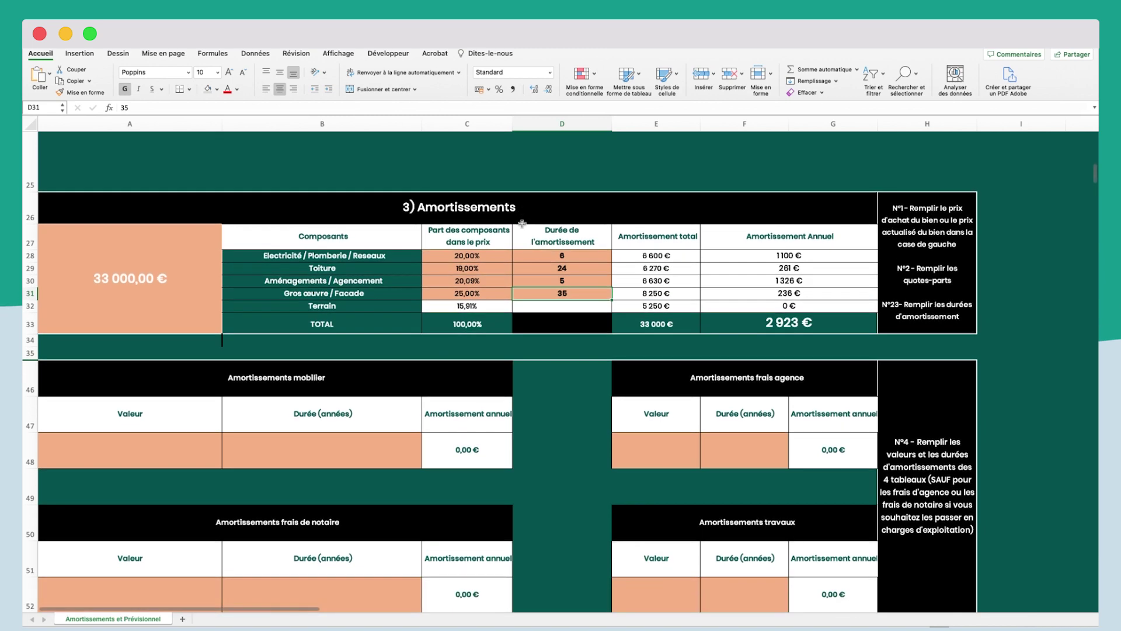
Fill in the Amortissements mobilier table with a value of 2500 € and a duration of 7 years
{"action": "scroll", "coordinate": [450, 352], "scroll_direction": "down", "scroll_amount": 3}
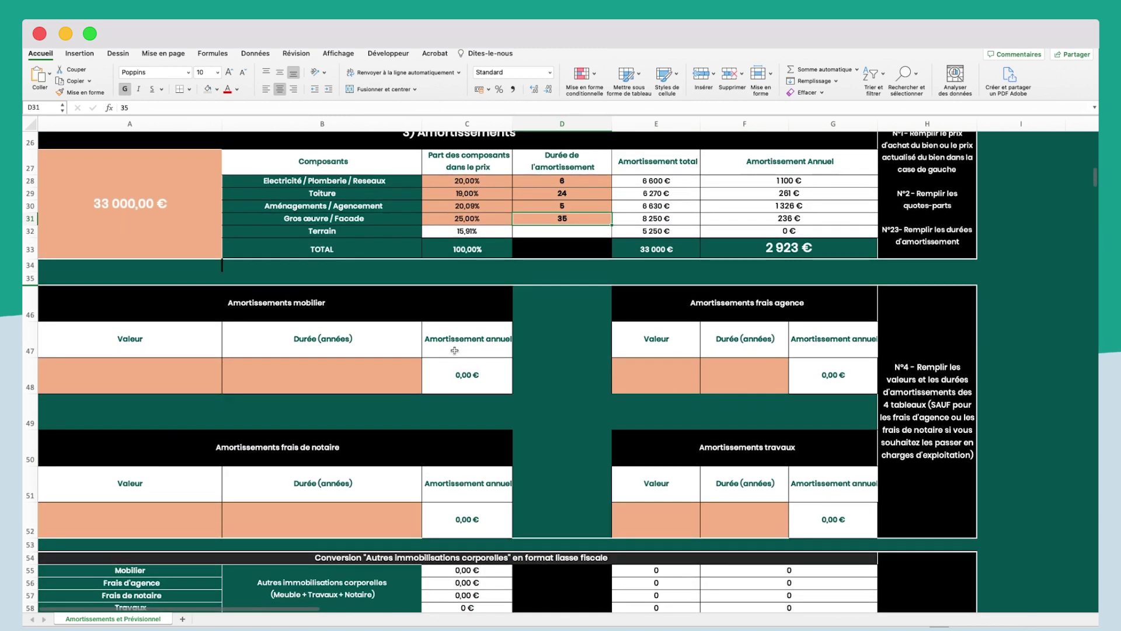
{"action": "left_click", "coordinate": [140, 373]}
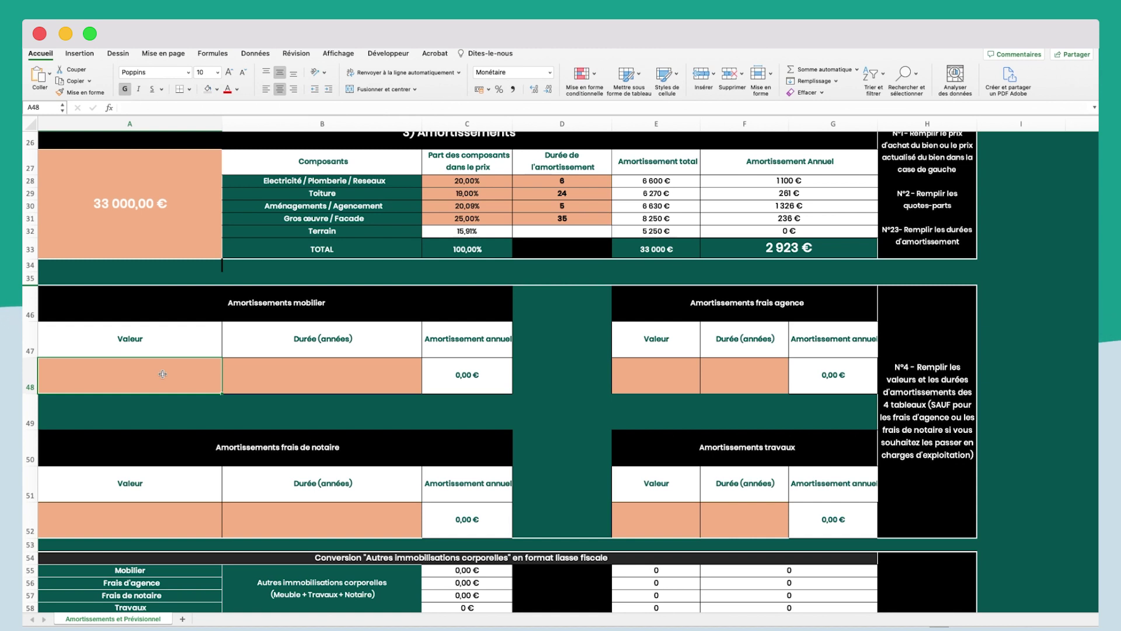
{"action": "type", "text": "2500"}
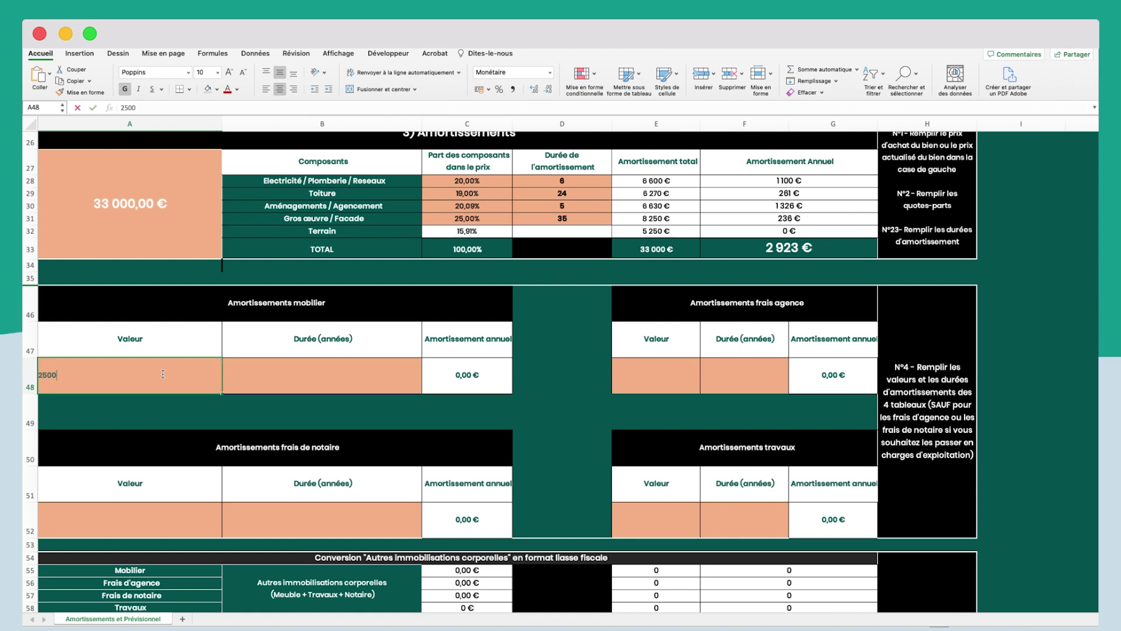
{"action": "key", "text": "Return"}
{"action": "left_click", "coordinate": [314, 375]}
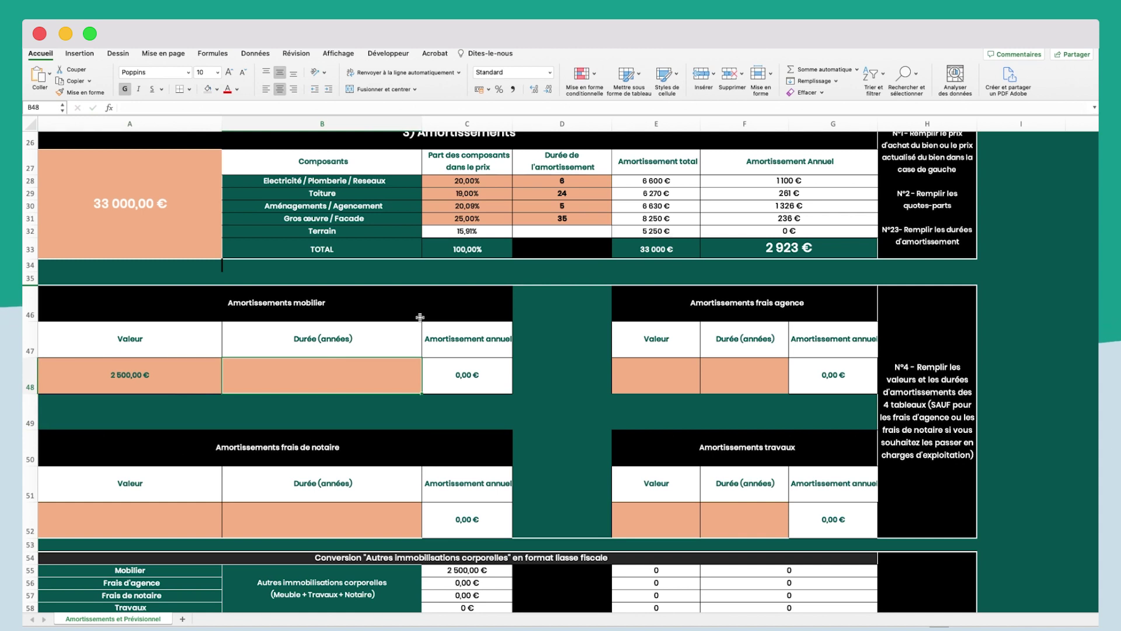
{"action": "type", "text": "7"}
{"action": "key", "text": "Return"}
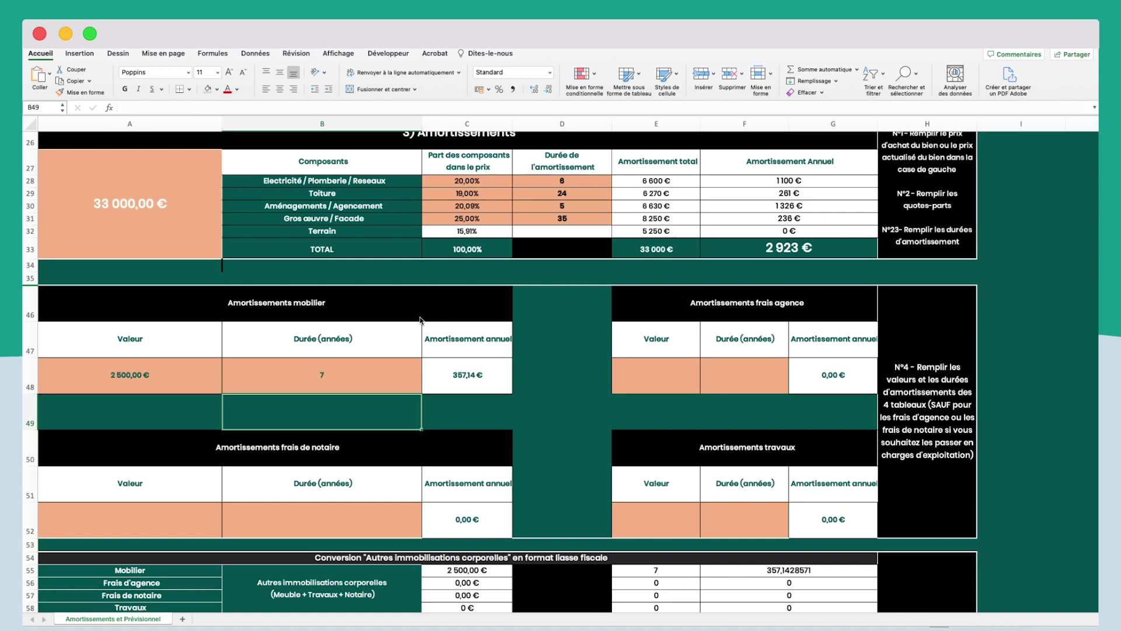
{"action": "left_click", "coordinate": [383, 378]}
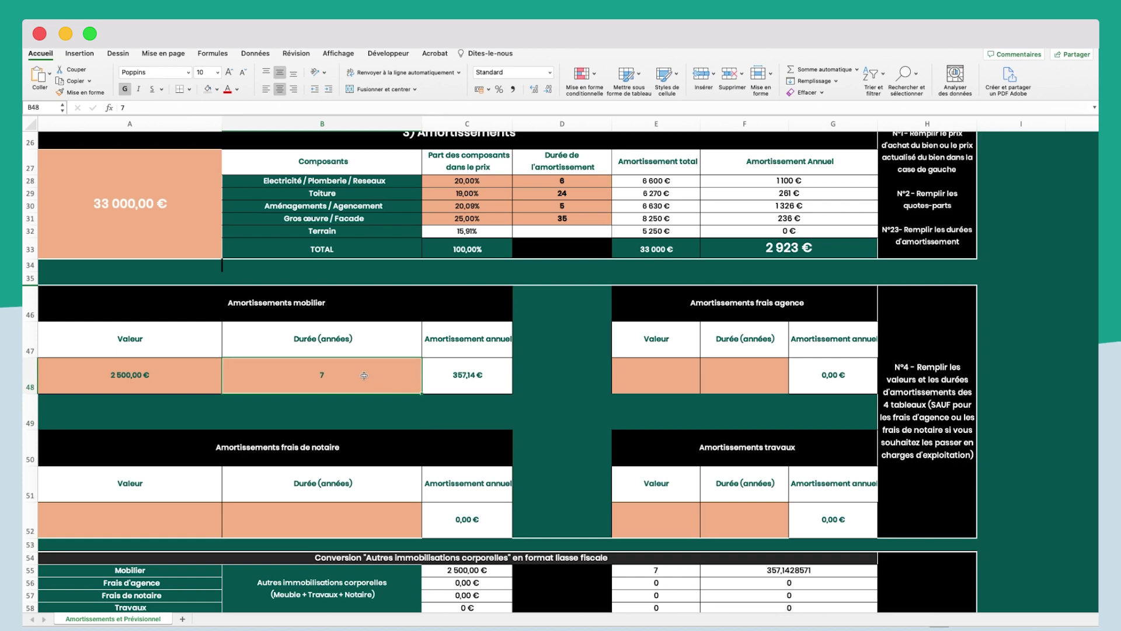
Review the agency and notary fee amortisation tables, and the non-amortised fee rows under Charges d'exploitation in the forecast
{"action": "left_click", "coordinate": [795, 309]}
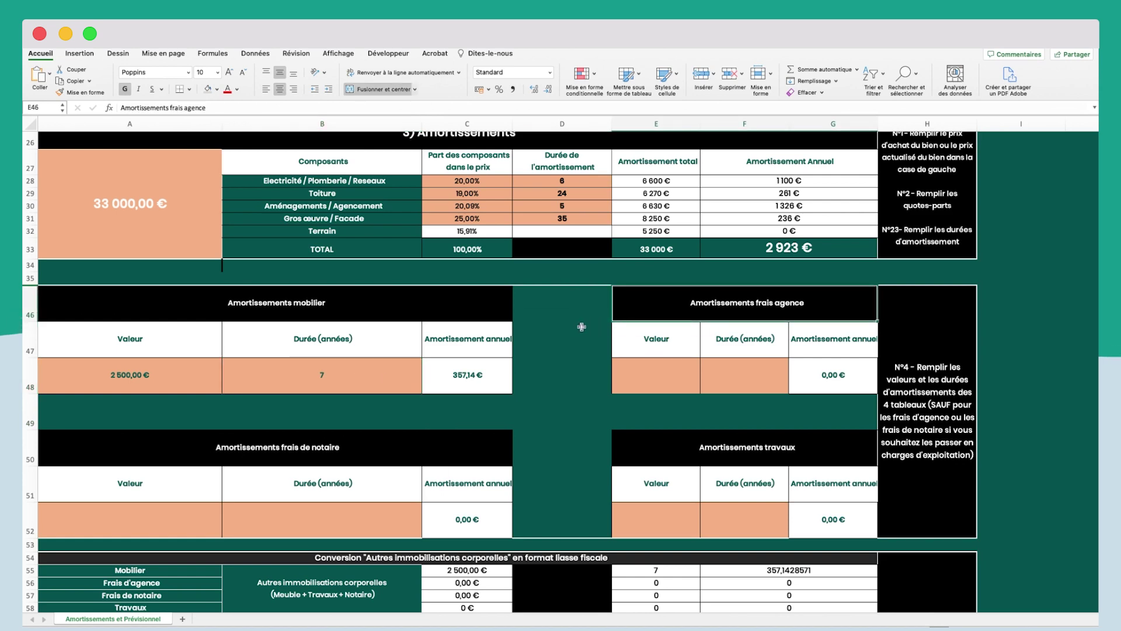
{"action": "scroll", "coordinate": [183, 456], "scroll_direction": "down", "scroll_amount": 2}
{"action": "left_click", "coordinate": [221, 408]}
{"action": "double_click", "coordinate": [221, 409]}
{"action": "scroll", "coordinate": [257, 375], "scroll_direction": "up", "scroll_amount": 1}
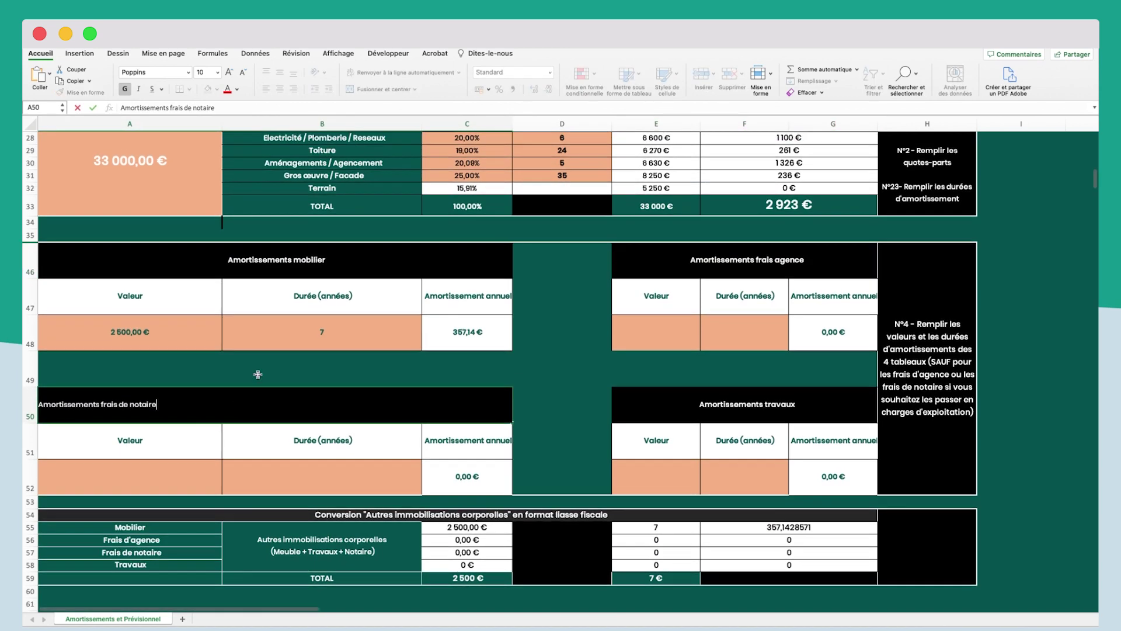
{"action": "key", "text": "Escape"}
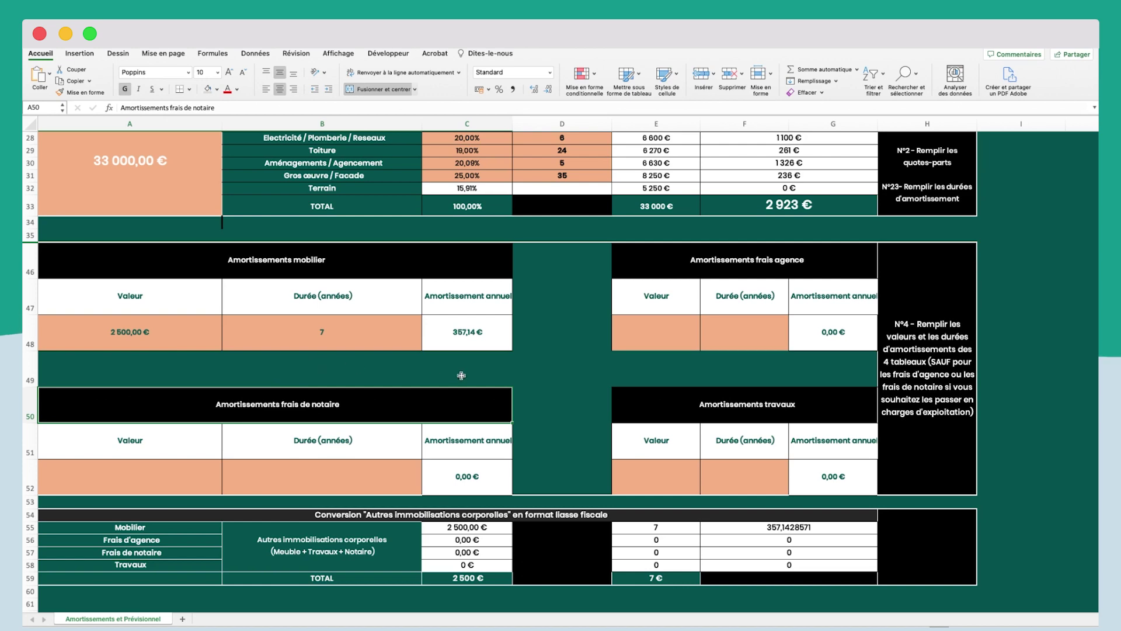
{"action": "scroll", "coordinate": [500, 362], "scroll_direction": "down", "scroll_amount": 15}
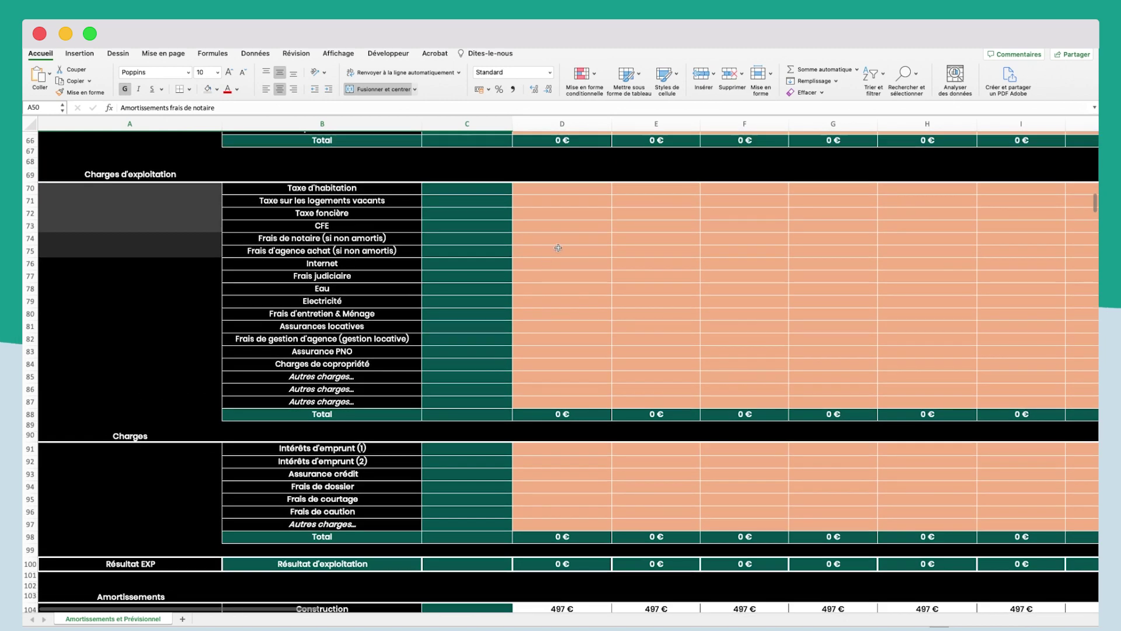
{"action": "scroll", "coordinate": [543, 260], "scroll_direction": "right", "scroll_amount": 1}
{"action": "scroll", "coordinate": [403, 358], "scroll_direction": "down", "scroll_amount": 10}
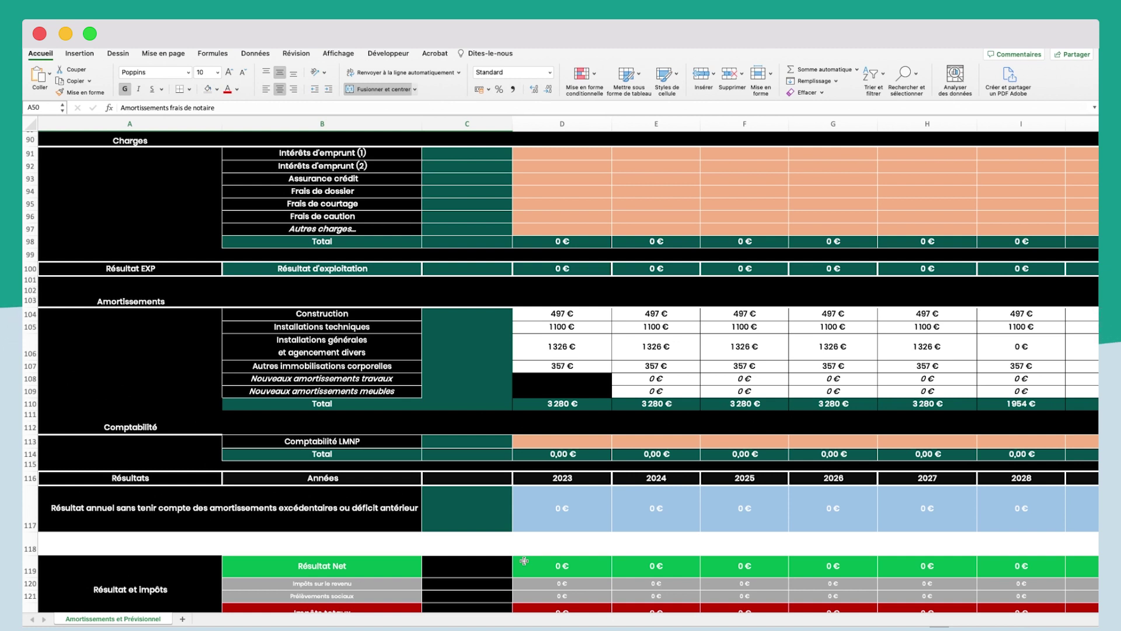
{"action": "scroll", "coordinate": [524, 561], "scroll_direction": "up", "scroll_amount": 20}
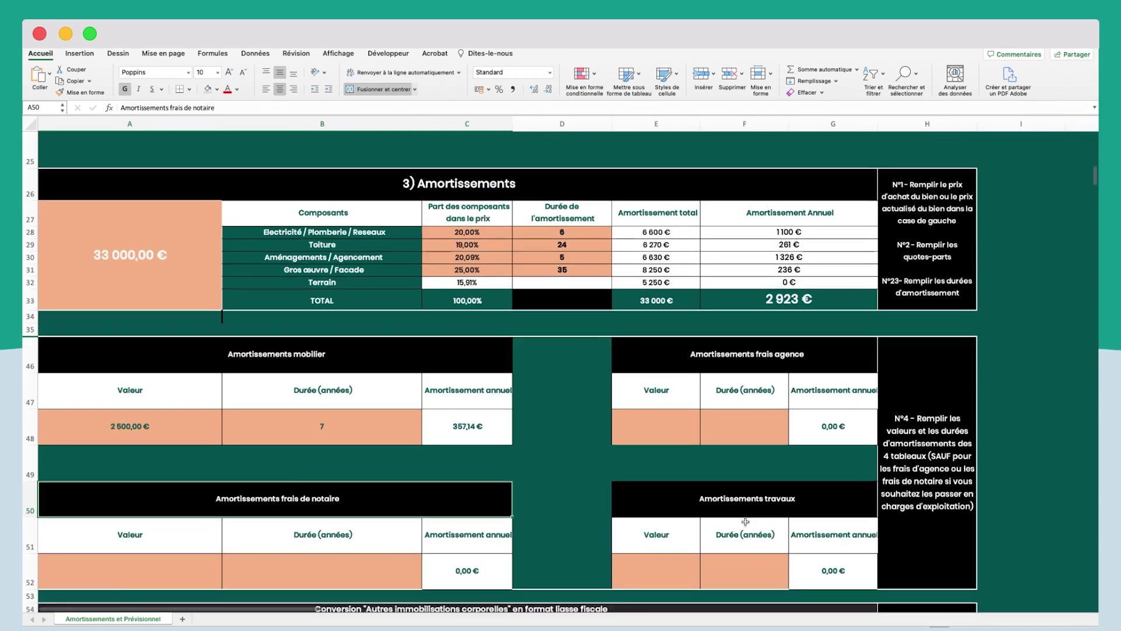
Select the value cell of Amortissements travaux and check the property photos again to gauge the renovation works
{"action": "scroll", "coordinate": [745, 522], "scroll_direction": "down", "scroll_amount": 2}
{"action": "left_click", "coordinate": [677, 474]}
{"action": "scroll", "coordinate": [677, 479], "scroll_direction": "up", "scroll_amount": 12}
{"action": "scroll", "coordinate": [676, 479], "scroll_direction": "right", "scroll_amount": 15}
{"action": "scroll", "coordinate": [763, 468], "scroll_direction": "right", "scroll_amount": 8}
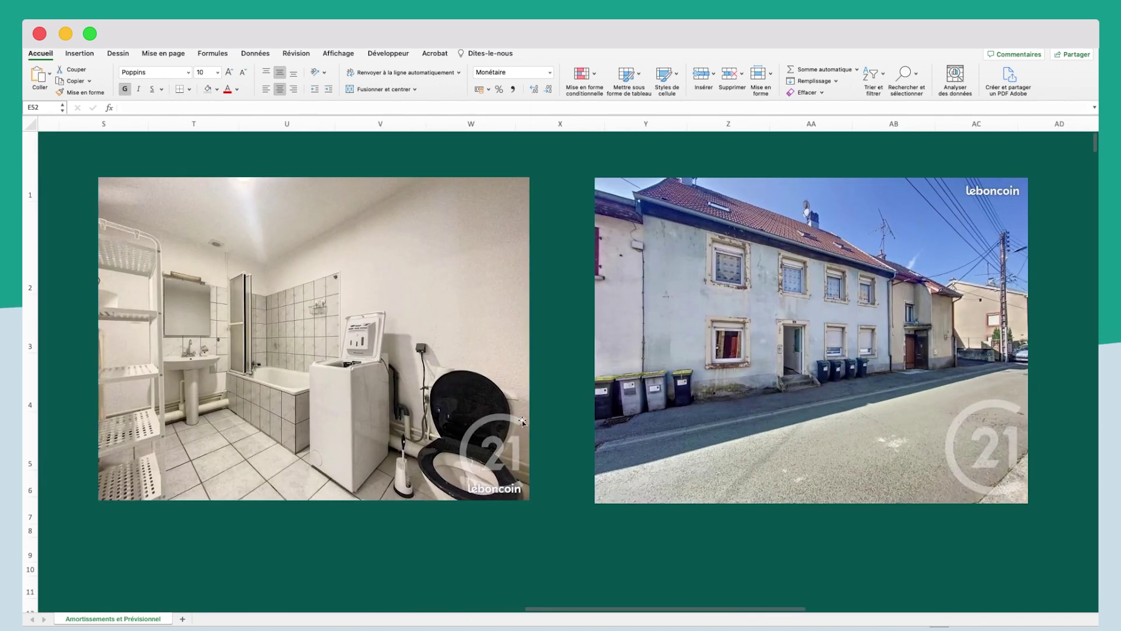
{"action": "scroll", "coordinate": [535, 418], "scroll_direction": "left", "scroll_amount": 15}
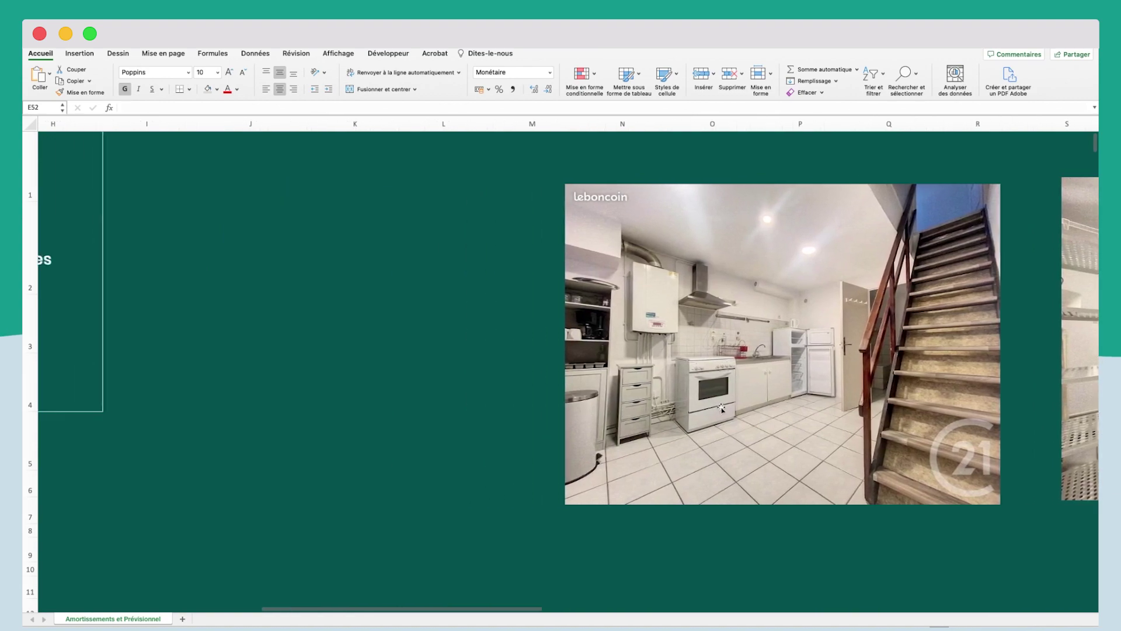
{"action": "scroll", "coordinate": [697, 409], "scroll_direction": "left", "scroll_amount": 20}
{"action": "scroll", "coordinate": [467, 414], "scroll_direction": "down", "scroll_amount": 5}
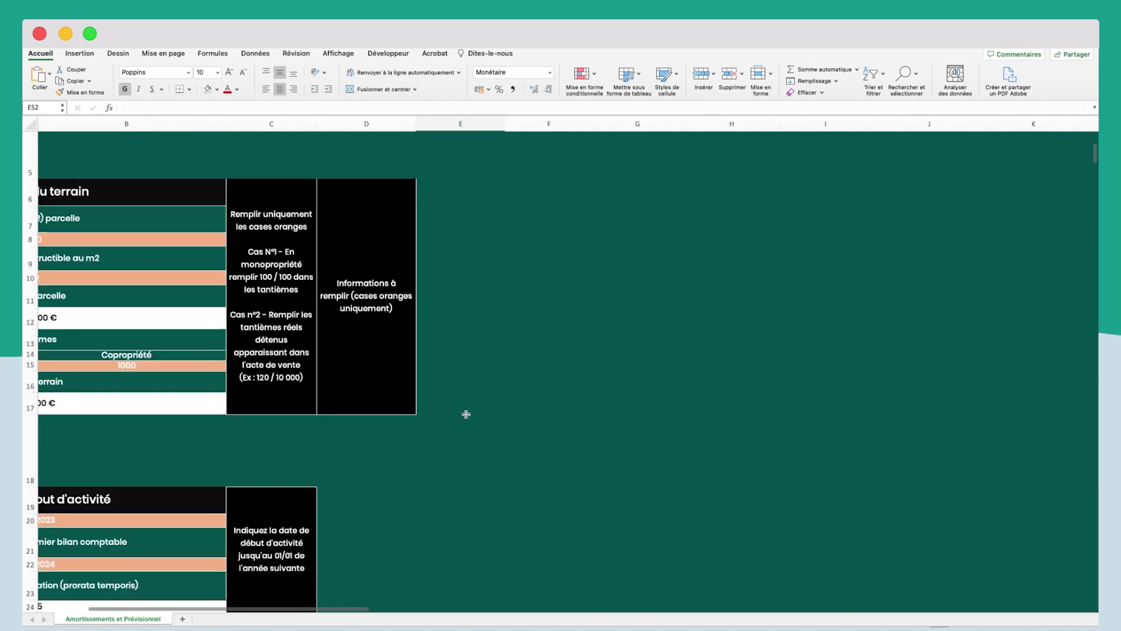
{"action": "scroll", "coordinate": [466, 414], "scroll_direction": "down", "scroll_amount": 10}
{"action": "scroll", "coordinate": [584, 468], "scroll_direction": "left", "scroll_amount": 2}
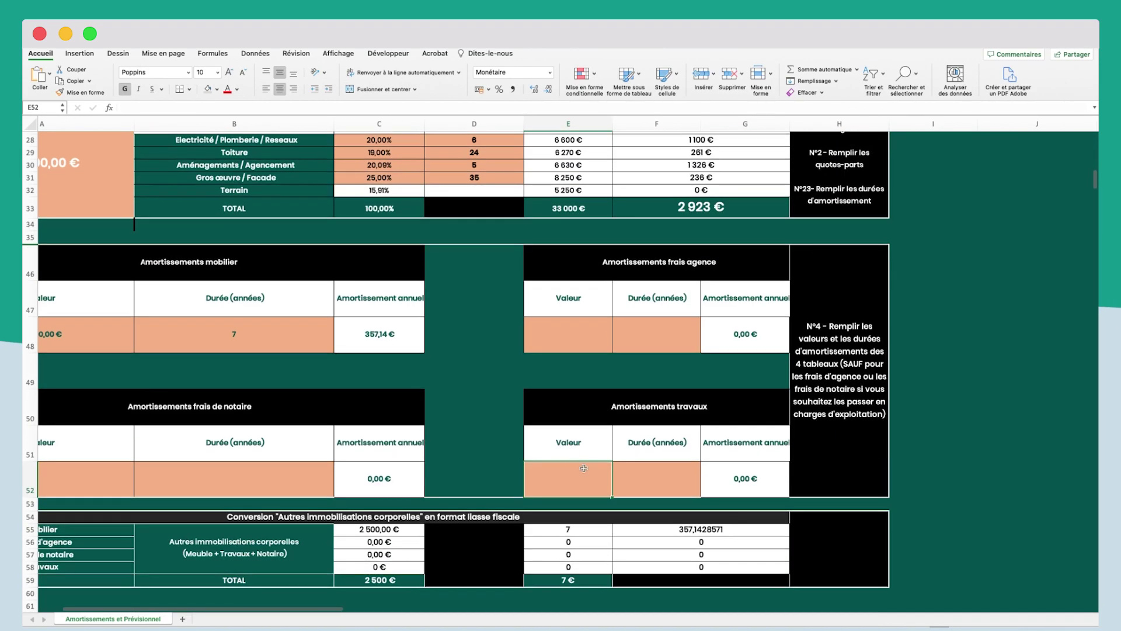
Fill in the Amortissements travaux table with a value of 35000 € and a duration of 15 years
{"action": "left_click", "coordinate": [584, 468]}
{"action": "type", "text": "35000"}
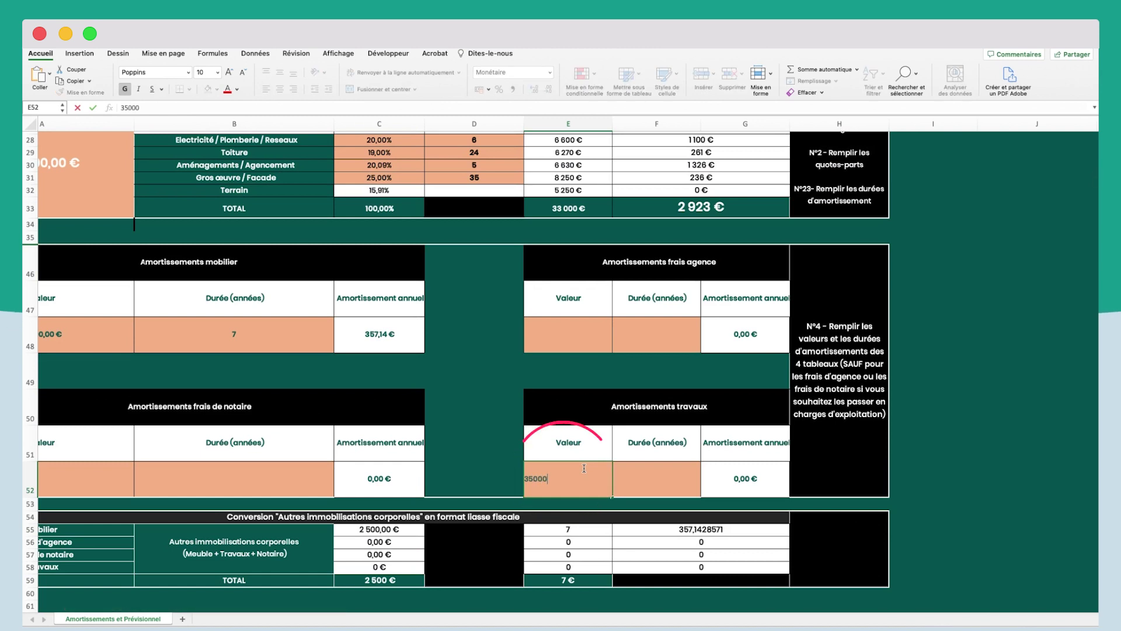
{"action": "key", "text": "Tab"}
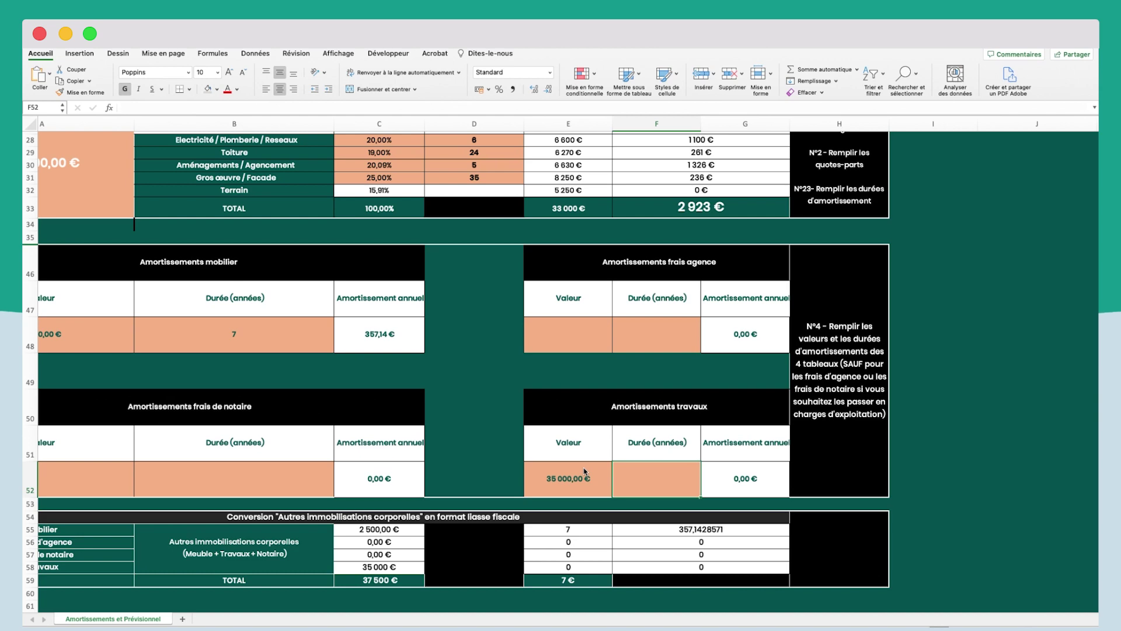
{"action": "type", "text": "15"}
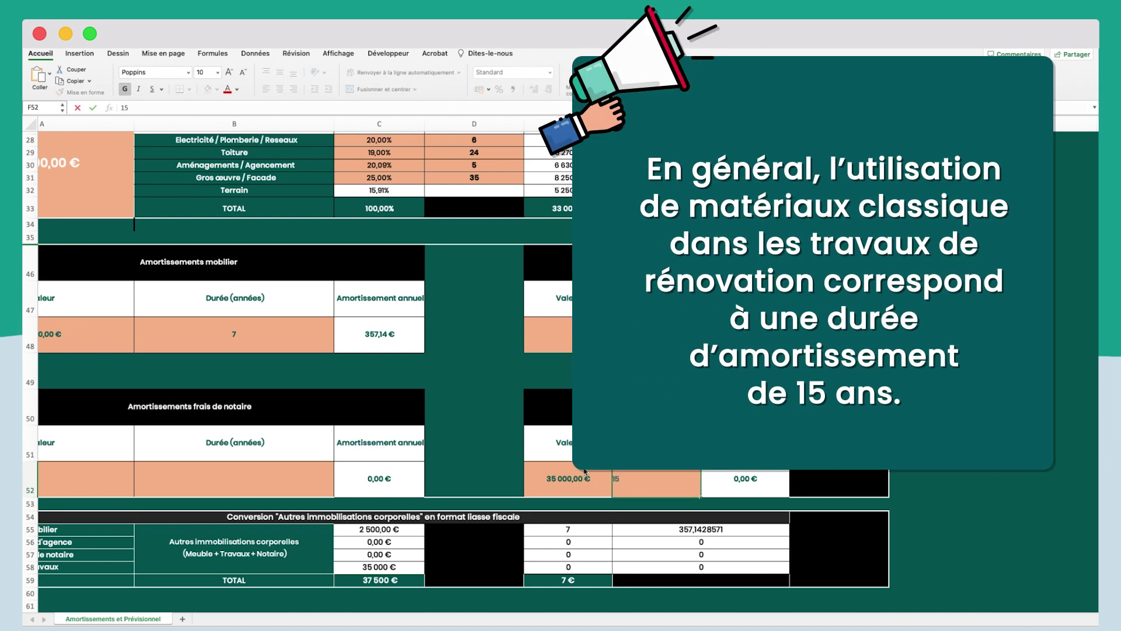
{"action": "key", "text": "Return"}
{"action": "key", "text": "Up"}
Review the annual amortisation of the works, furniture and property components, including the duration and annual amount for Aménagements / Agencement
{"action": "left_click", "coordinate": [757, 461]}
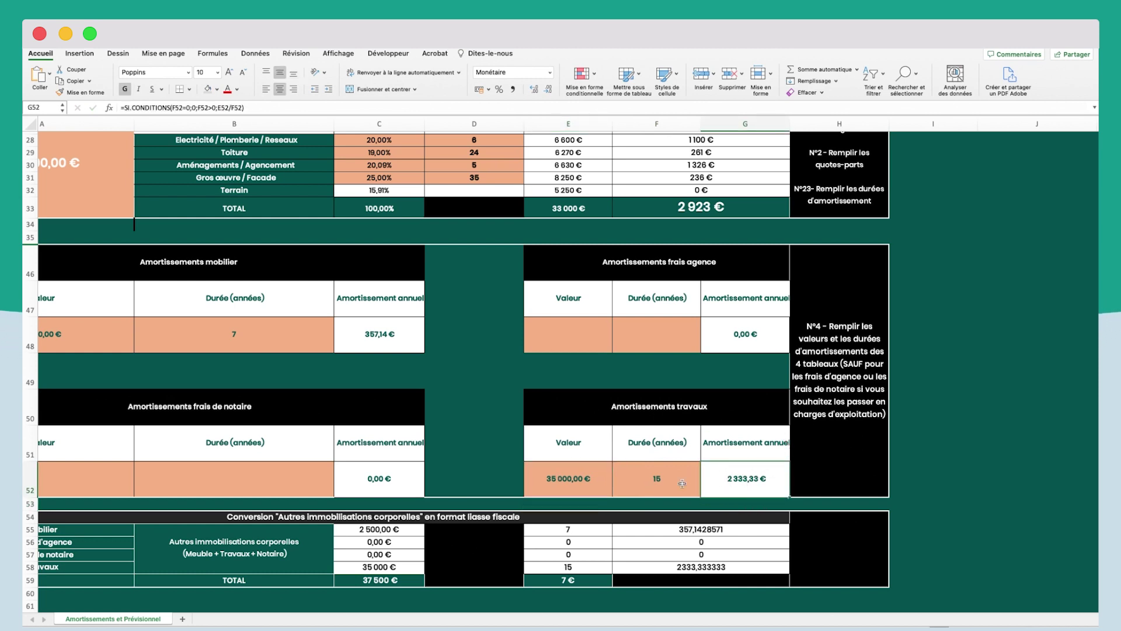
{"action": "scroll", "coordinate": [705, 478], "scroll_direction": "up", "scroll_amount": 3}
{"action": "scroll", "coordinate": [705, 477], "scroll_direction": "left", "scroll_amount": 2}
{"action": "left_click", "coordinate": [779, 265]}
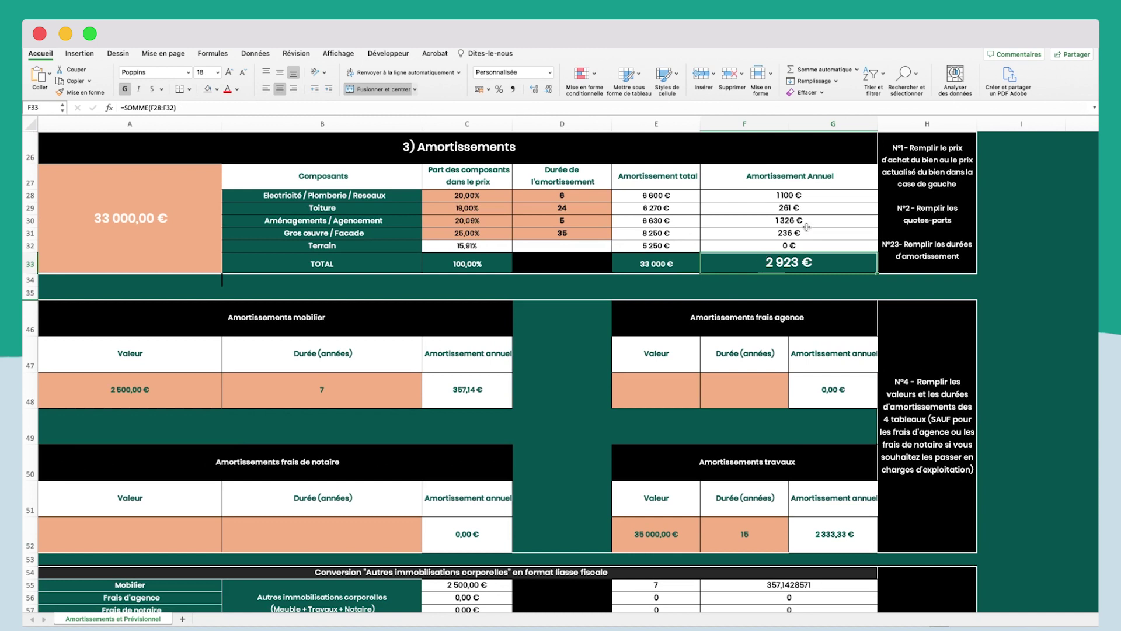
{"action": "left_click", "coordinate": [489, 403]}
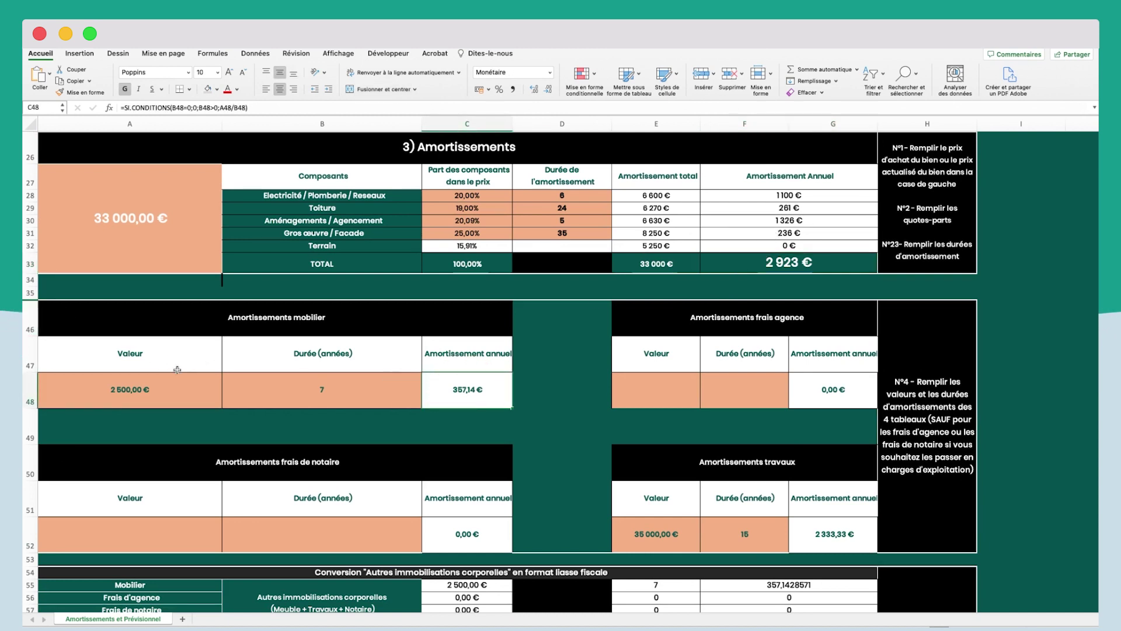
{"action": "scroll", "coordinate": [646, 450], "scroll_direction": "down", "scroll_amount": 5}
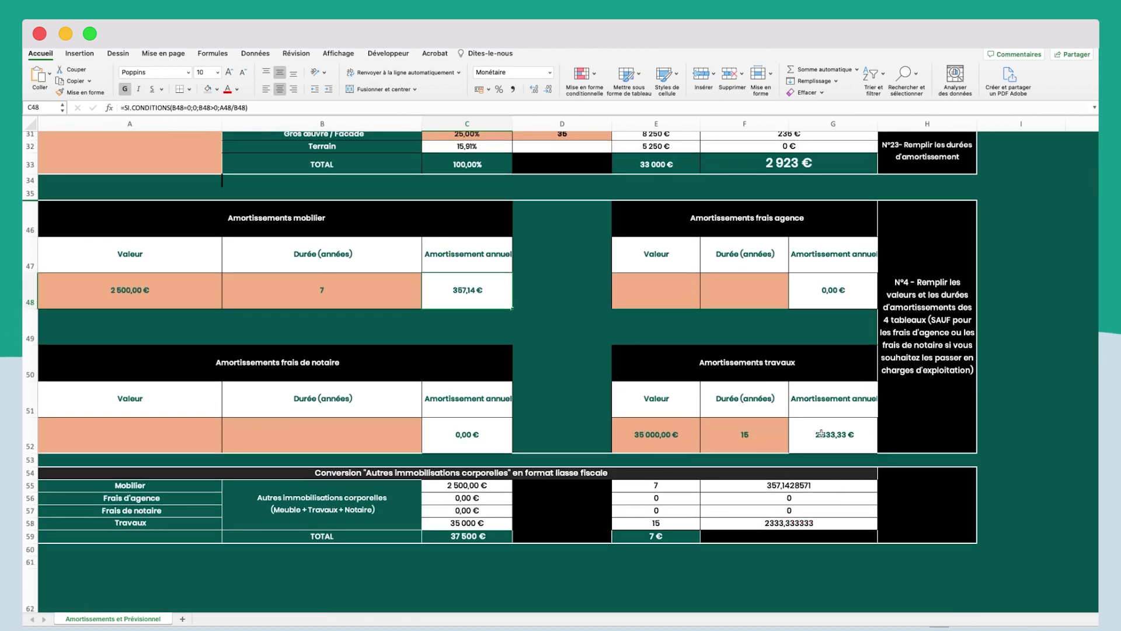
{"action": "scroll", "coordinate": [829, 436], "scroll_direction": "up", "scroll_amount": 5}
{"action": "scroll", "coordinate": [829, 437], "scroll_direction": "up", "scroll_amount": 7}
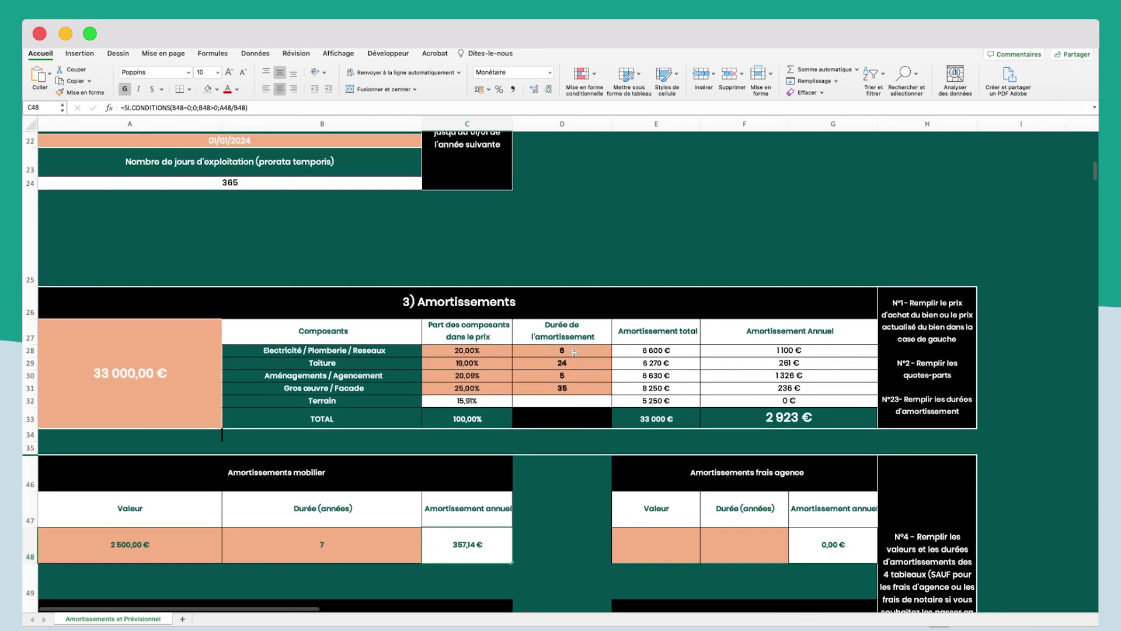
{"action": "left_click", "coordinate": [812, 420]}
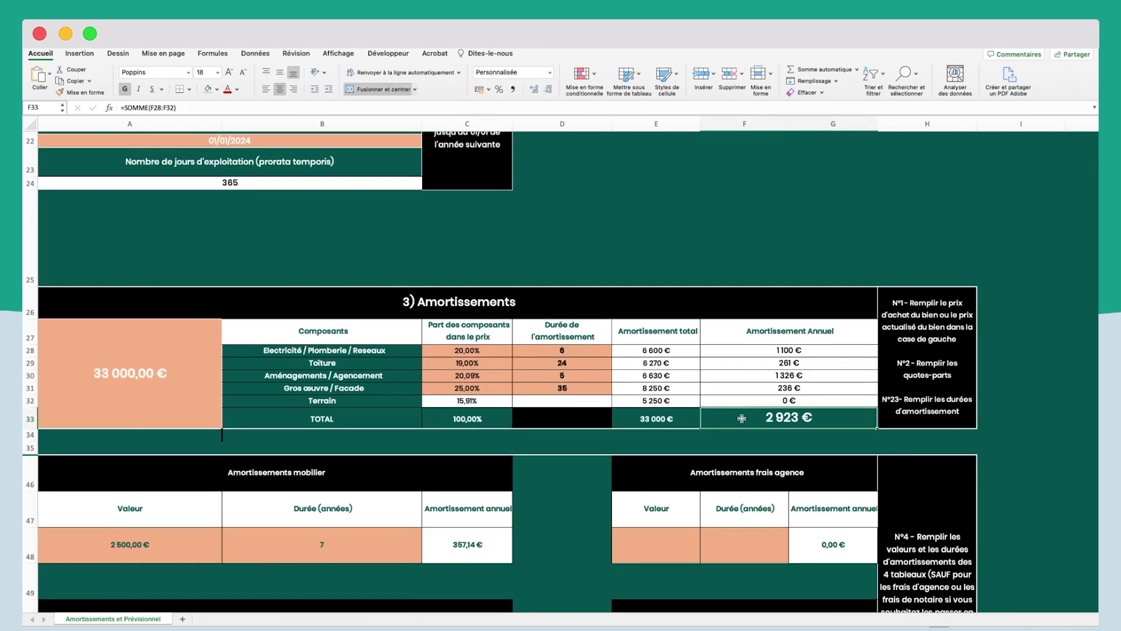
{"action": "left_click", "coordinate": [575, 381]}
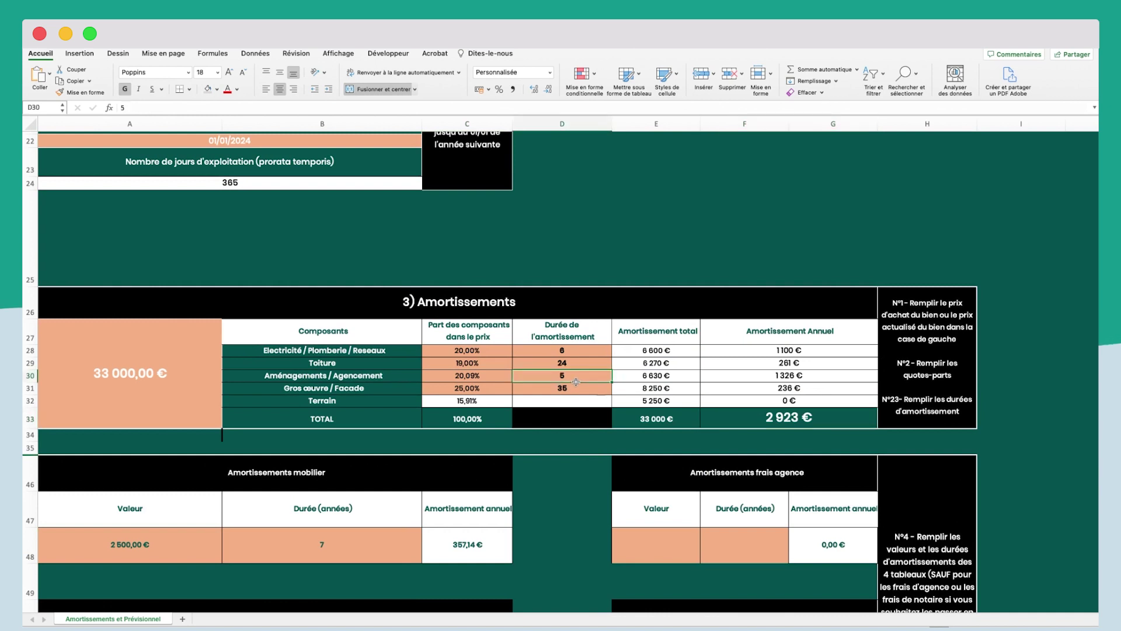
{"action": "left_click", "coordinate": [786, 377]}
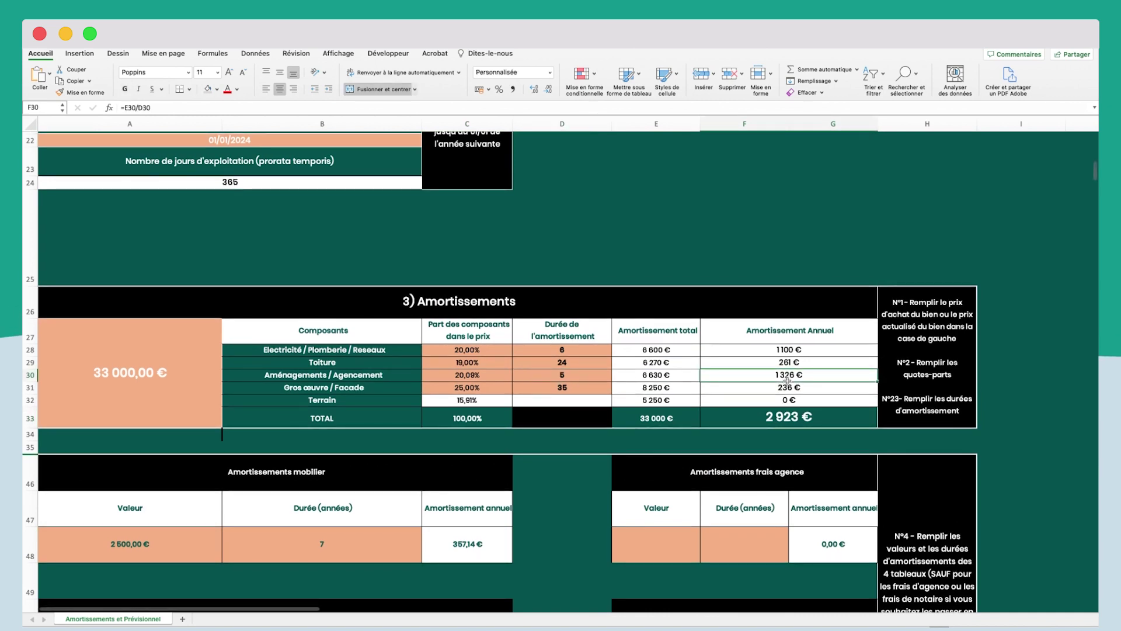
Clear the annual amortisation of Aménagements / Agencement and undo the deletion
{"action": "key", "text": "Delete"}
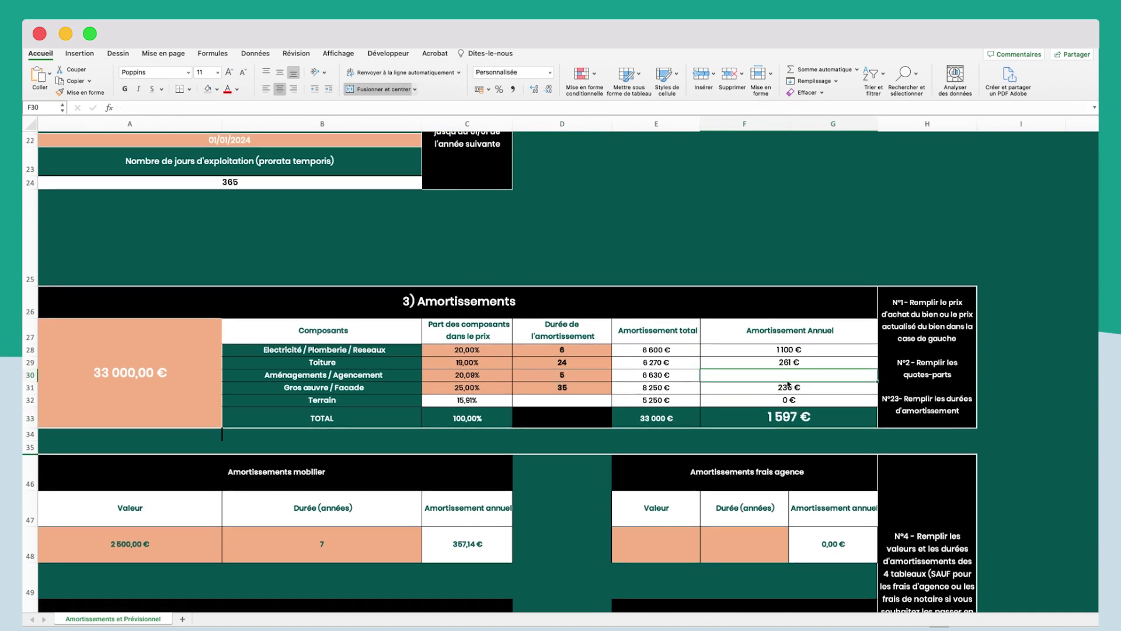
{"action": "key", "text": "super+z"}
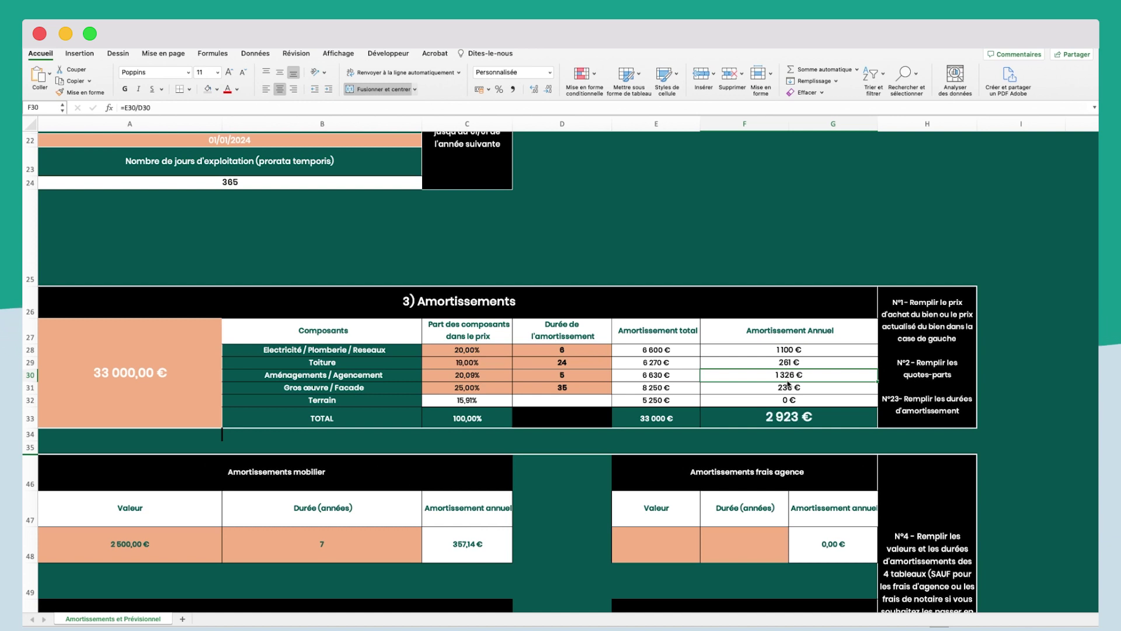
Enter 4000 € as the 2023 Frais de notaire (si non amortis) under Charges d'exploitation
{"action": "scroll", "coordinate": [357, 440], "scroll_direction": "down", "scroll_amount": 5}
{"action": "scroll", "coordinate": [475, 411], "scroll_direction": "up", "scroll_amount": 3}
{"action": "scroll", "coordinate": [474, 411], "scroll_direction": "down", "scroll_amount": 10}
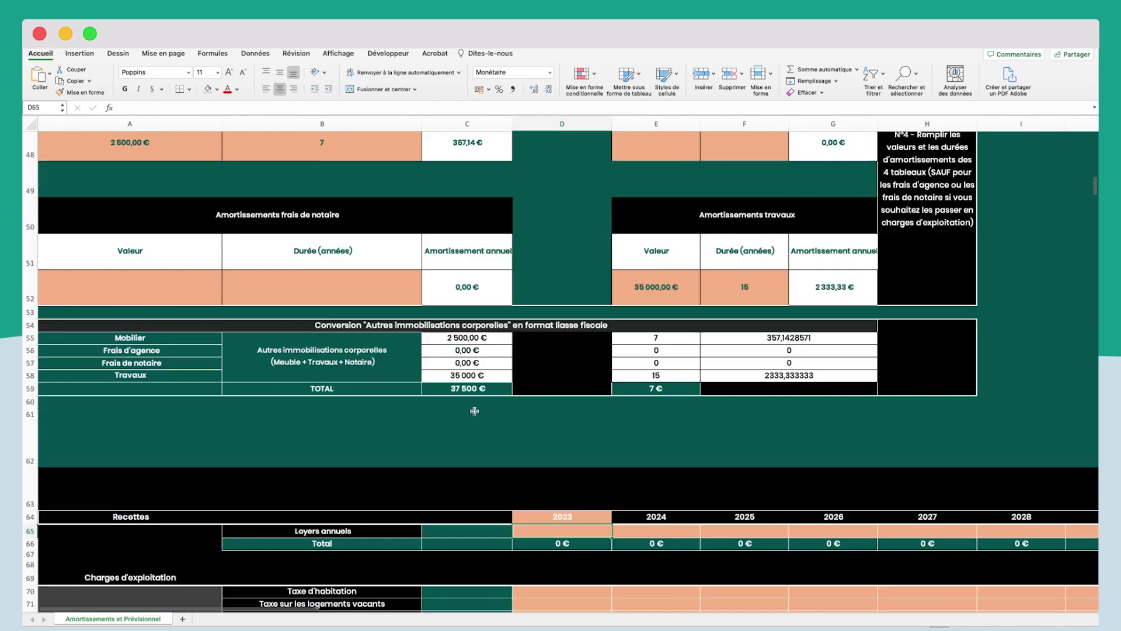
{"action": "left_click", "coordinate": [529, 358]}
{"action": "type", "text": "4000"}
{"action": "key", "text": "Return"}
Review the property component, furniture, agency fee, notary fee and works amortisation tables again
{"action": "scroll", "coordinate": [530, 358], "scroll_direction": "up", "scroll_amount": 8}
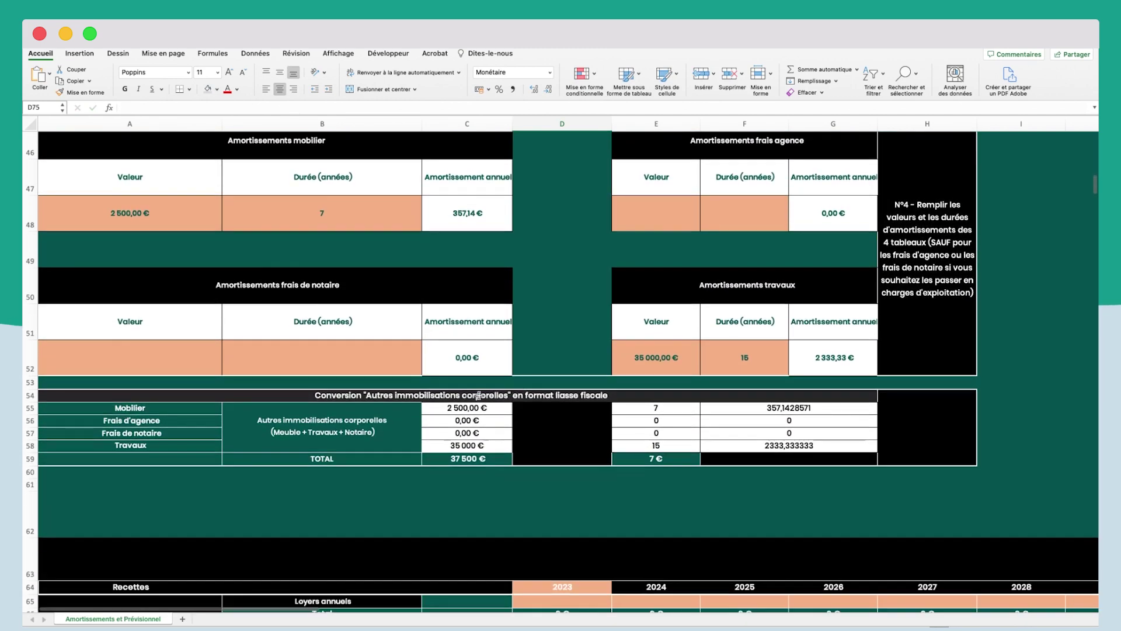
{"action": "scroll", "coordinate": [517, 422], "scroll_direction": "up", "scroll_amount": 3}
{"action": "left_click", "coordinate": [558, 431]}
{"action": "scroll", "coordinate": [558, 429], "scroll_direction": "up", "scroll_amount": 1}
{"action": "left_click", "coordinate": [571, 408]}
{"action": "scroll", "coordinate": [576, 389], "scroll_direction": "up", "scroll_amount": 1}
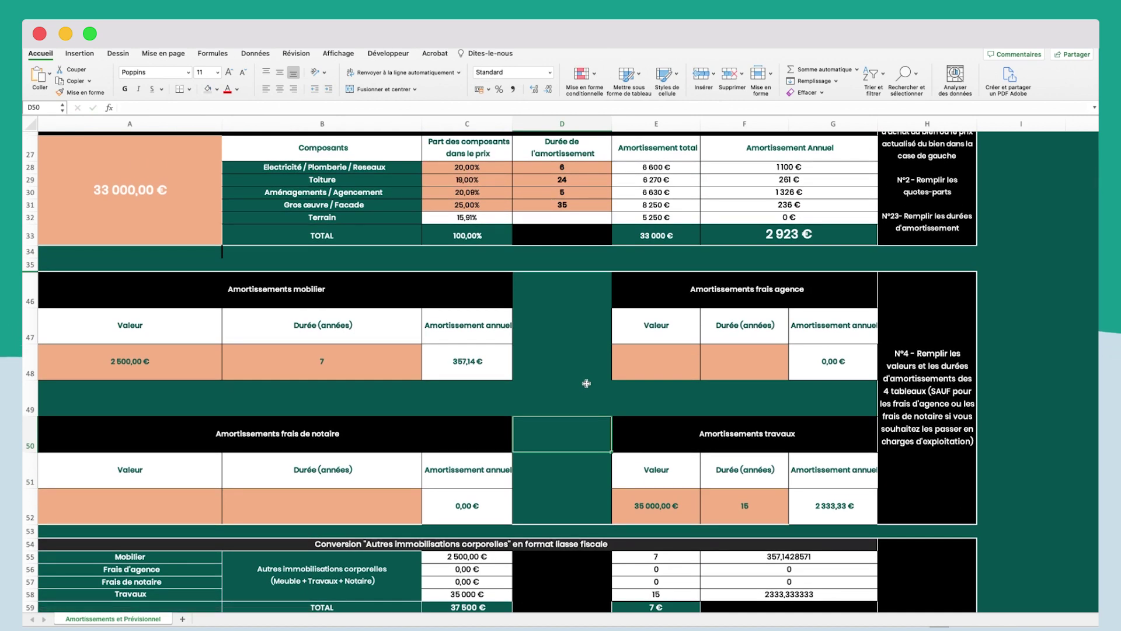
{"action": "scroll", "coordinate": [587, 383], "scroll_direction": "up", "scroll_amount": 1}
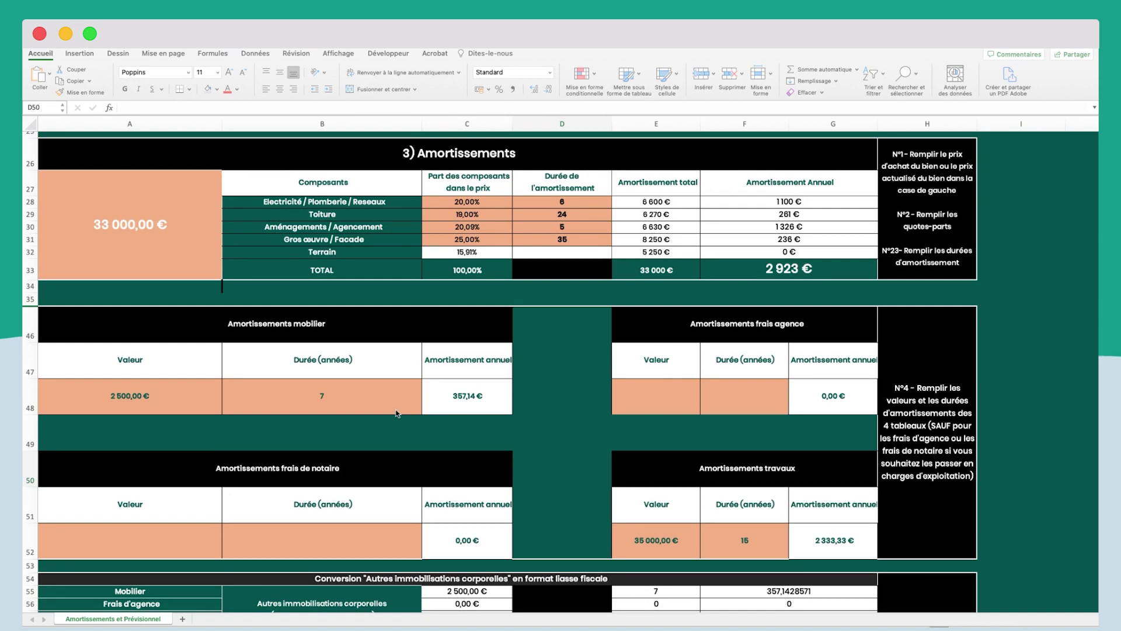
{"action": "left_click", "coordinate": [562, 468]}
Enter 6480 € as the 2023 Loyers annuels under Recettes
{"action": "scroll", "coordinate": [566, 501], "scroll_direction": "down", "scroll_amount": 8}
{"action": "left_click", "coordinate": [566, 501]}
{"action": "type", "text": "6 480"}
{"action": "key", "text": "Return"}
{"action": "scroll", "coordinate": [561, 408], "scroll_direction": "down", "scroll_amount": 3}
{"action": "left_click", "coordinate": [578, 351]}
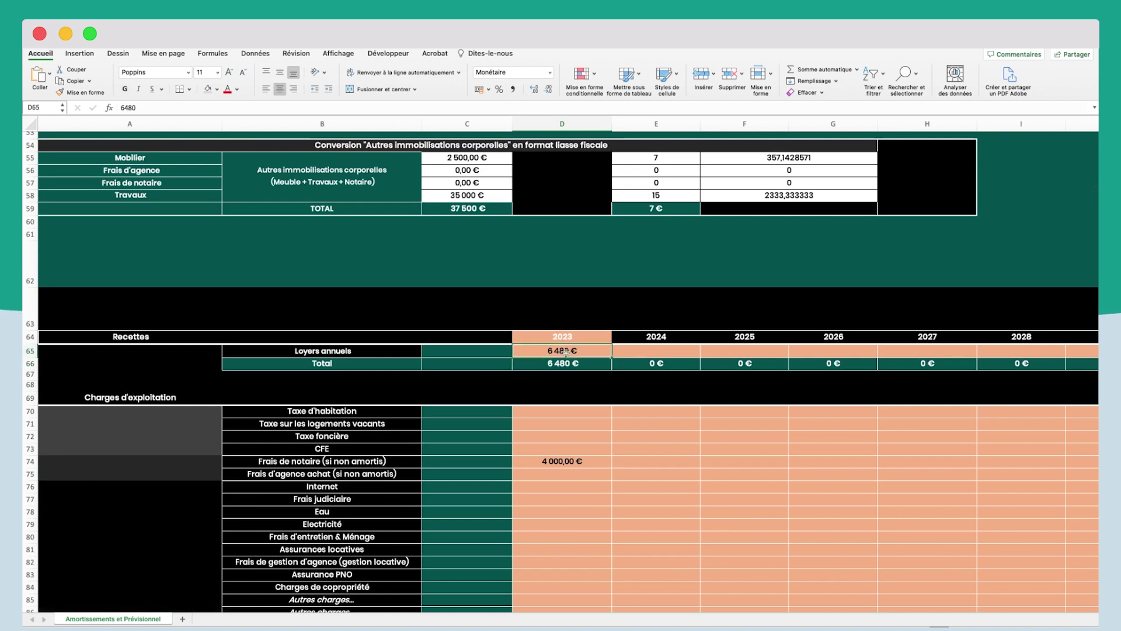
Enter 450 € as the 2023 Taxe foncière under Charges d'exploitation
{"action": "left_click_drag", "start_coordinate": [564, 411], "coordinate": [566, 434]}
{"action": "left_click", "coordinate": [566, 435]}
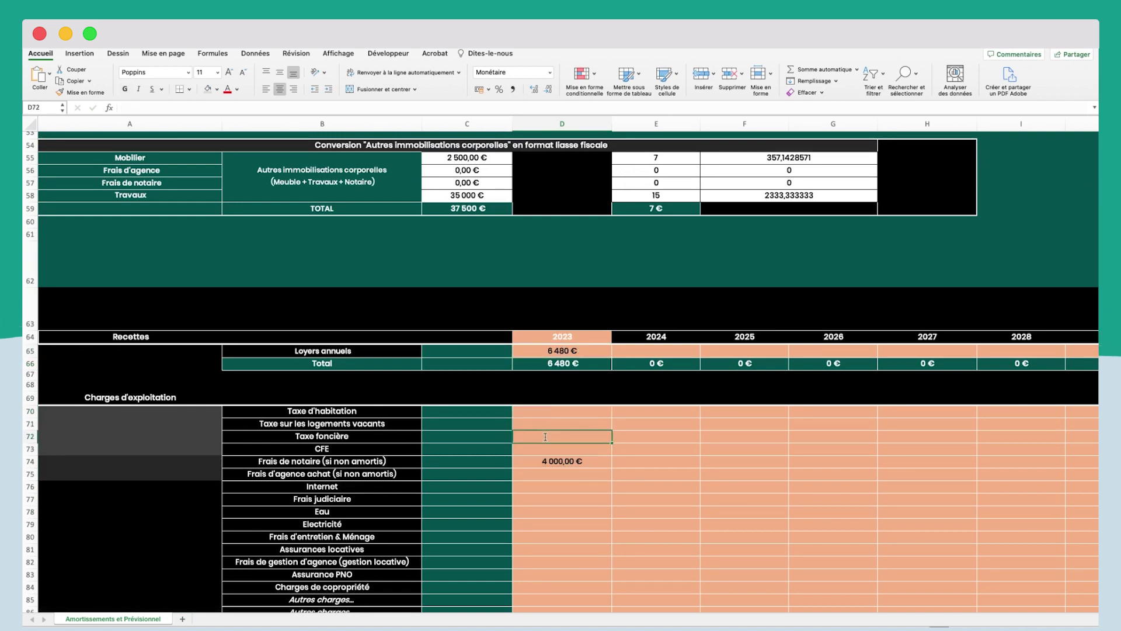
{"action": "double_click", "coordinate": [545, 437]}
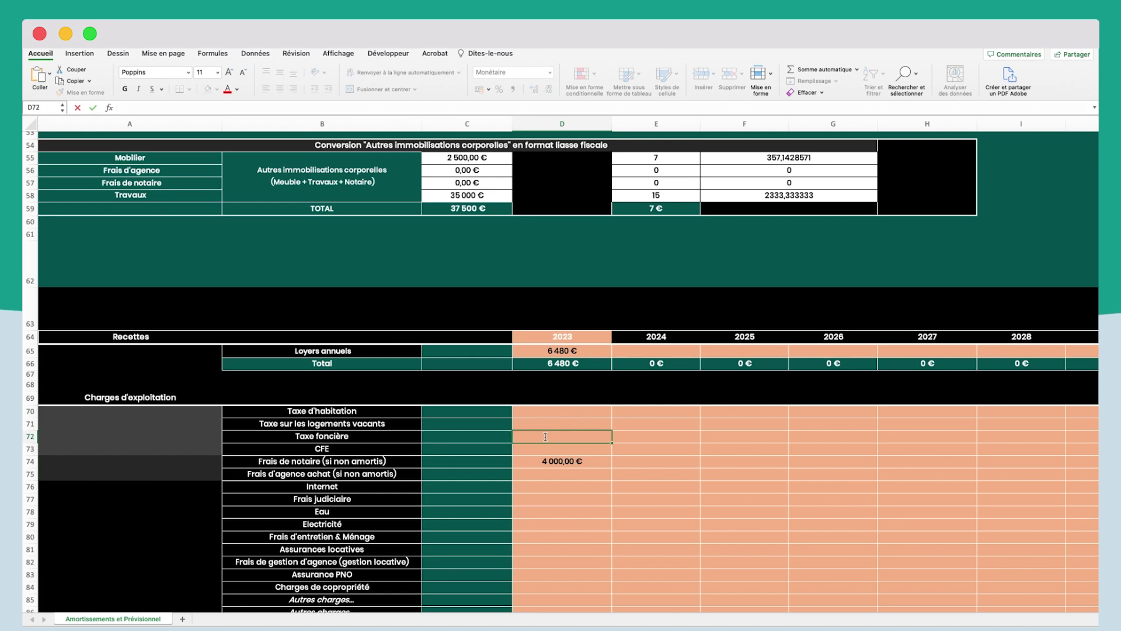
{"action": "type", "text": "450"}
{"action": "key", "text": "Return"}
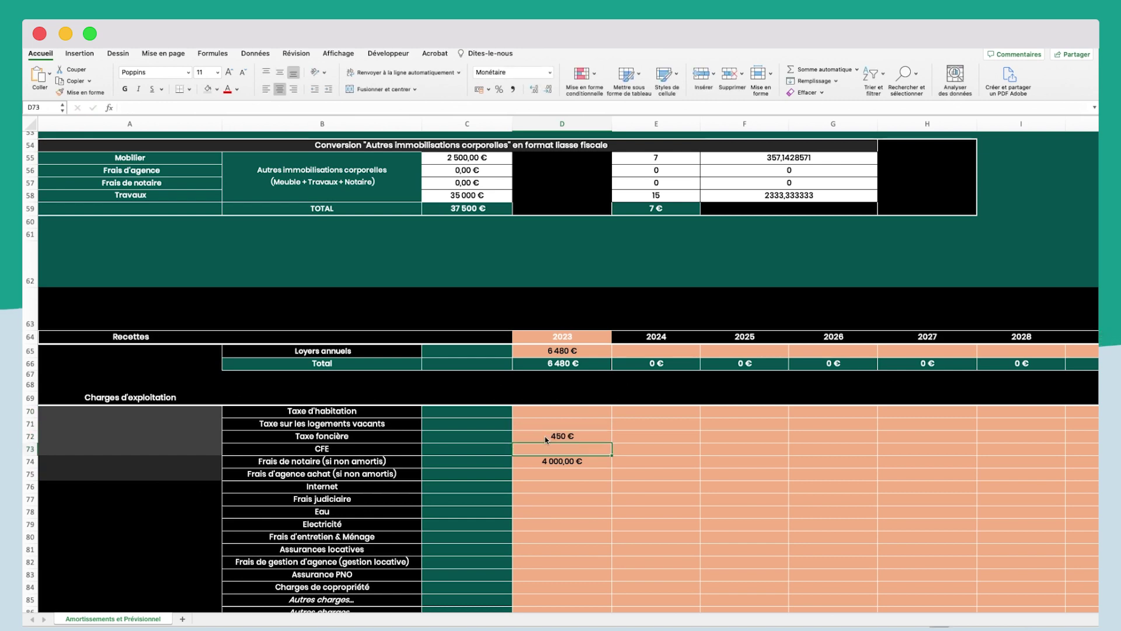
Go through the 2023 cells of Internet, Frais judiciaire, Eau and Electricité under Charges d'exploitation
{"action": "scroll", "coordinate": [594, 422], "scroll_direction": "down", "scroll_amount": 2}
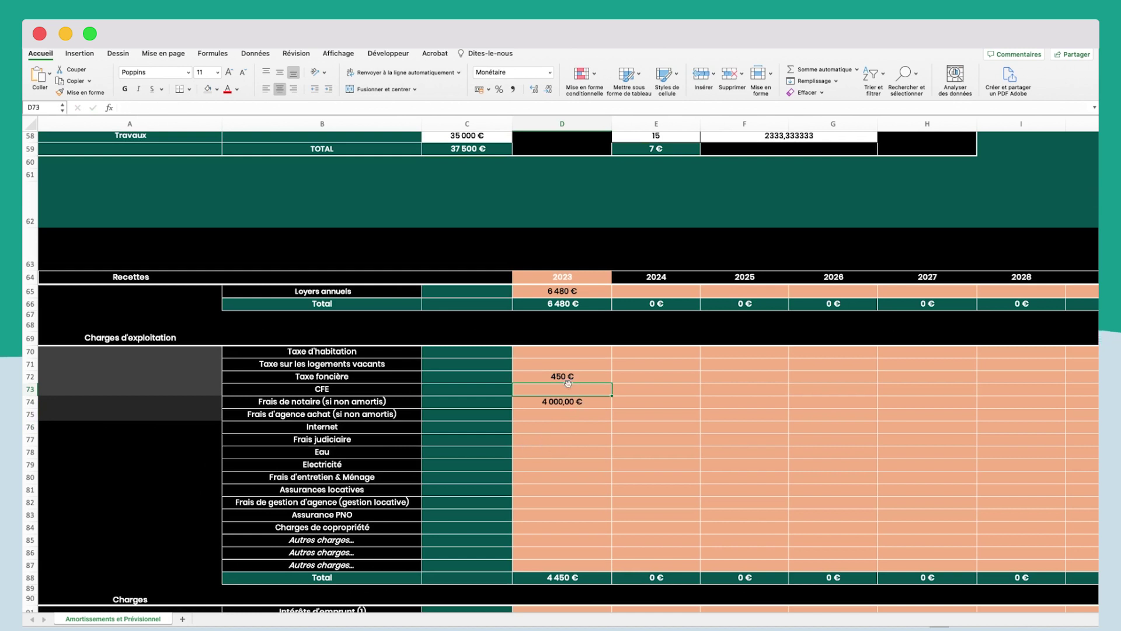
{"action": "left_click", "coordinate": [536, 423]}
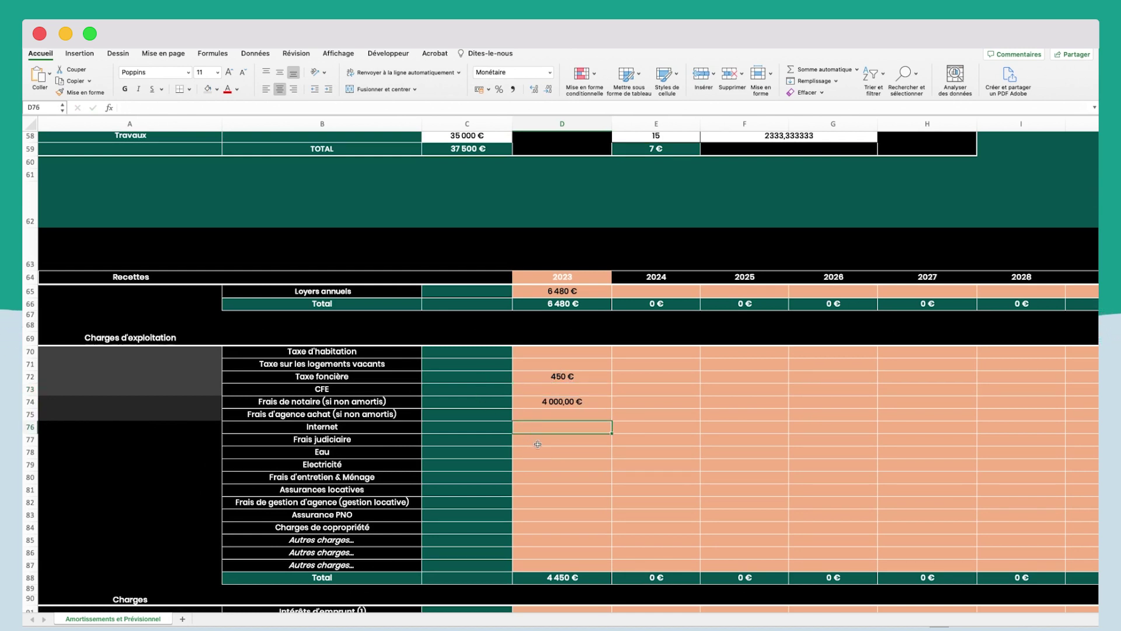
{"action": "left_click", "coordinate": [543, 441]}
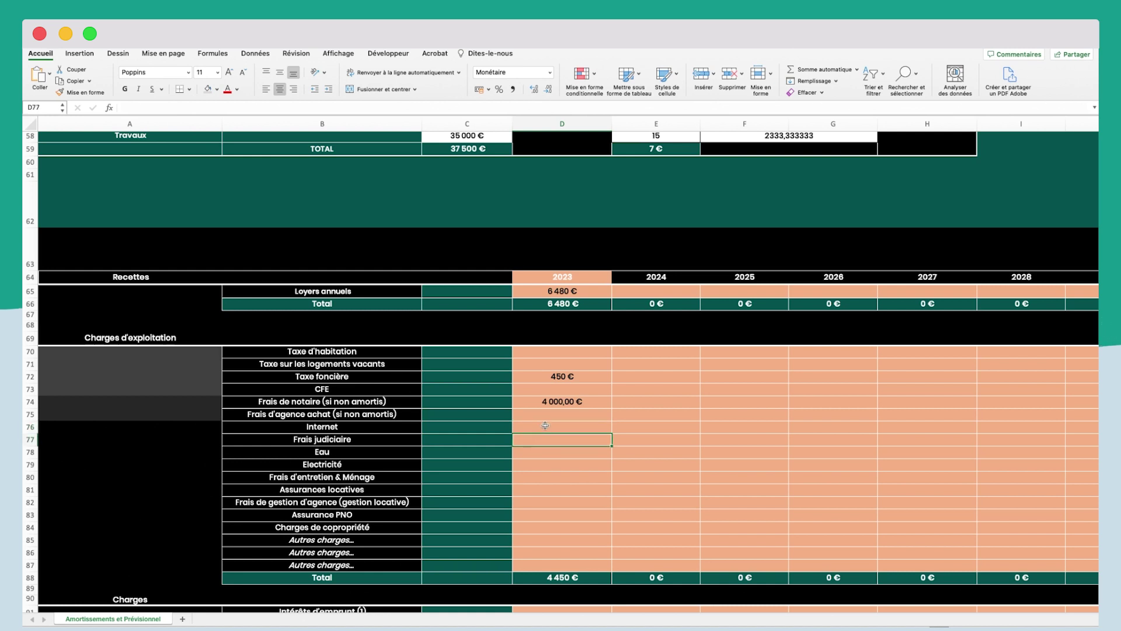
{"action": "key", "text": "Down"}
{"action": "key", "text": "Down"}
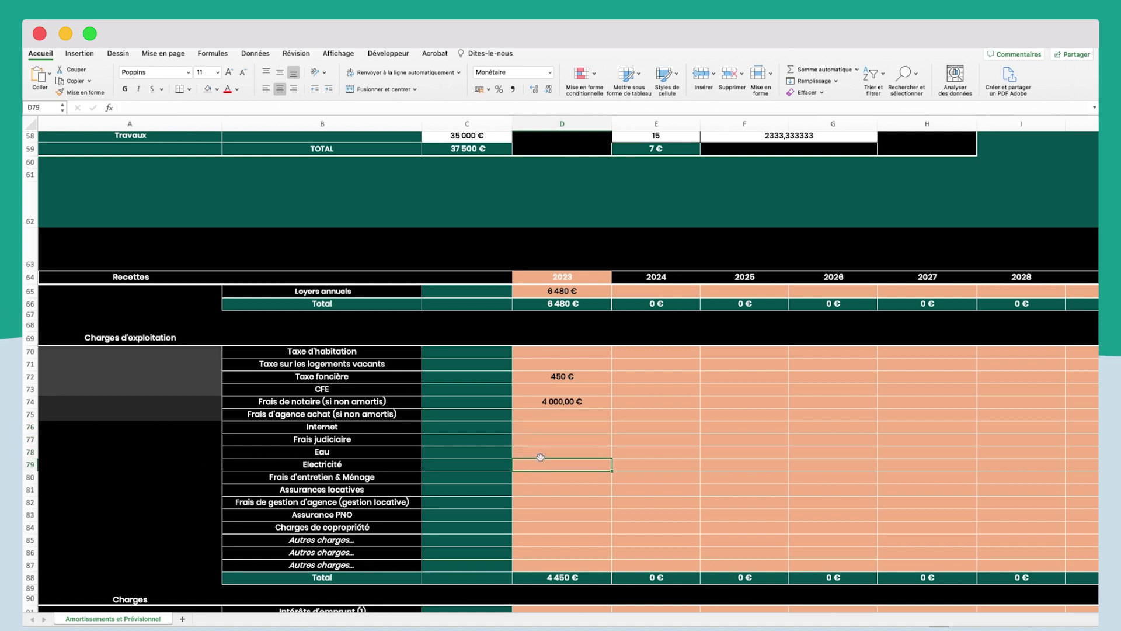
{"action": "key", "text": "Up"}
{"action": "key", "text": "Down"}
{"action": "key", "text": "Up"}
{"action": "scroll", "coordinate": [535, 496], "scroll_direction": "down", "scroll_amount": 1}
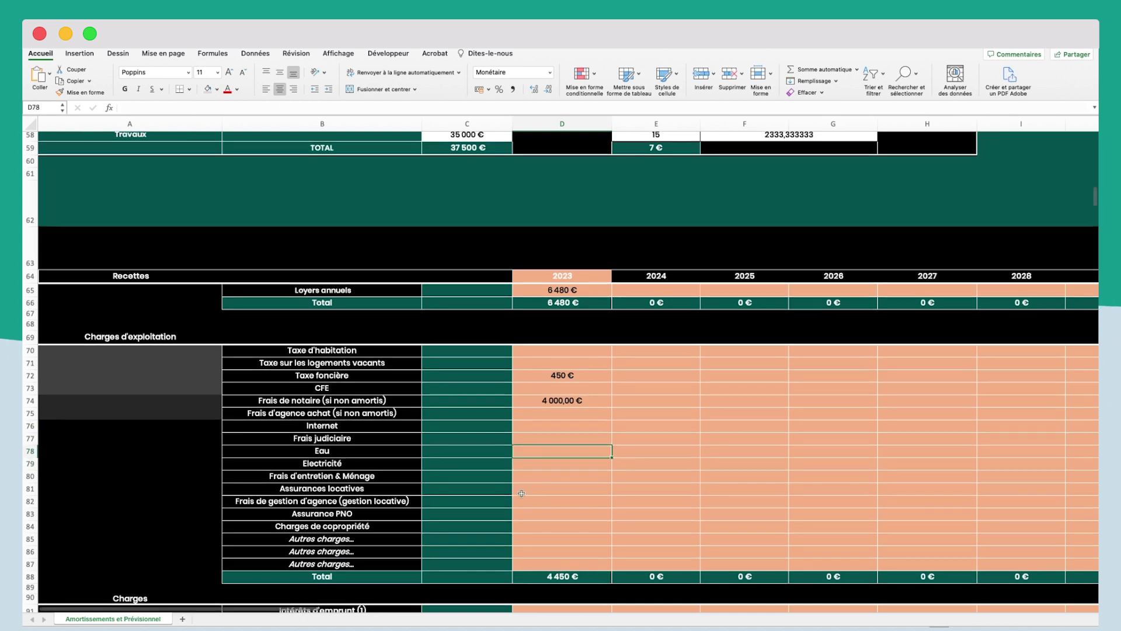
Enter 72 € as the 2023 Assurance PNO under Charges d'exploitation
{"action": "left_click", "coordinate": [546, 502]}
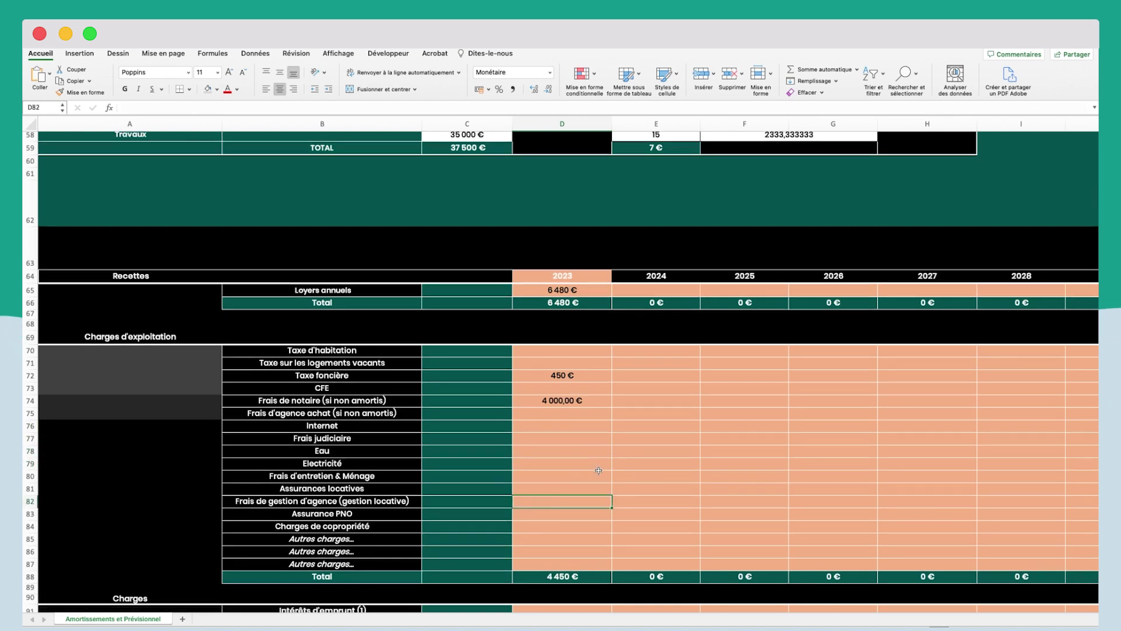
{"action": "left_click", "coordinate": [546, 509]}
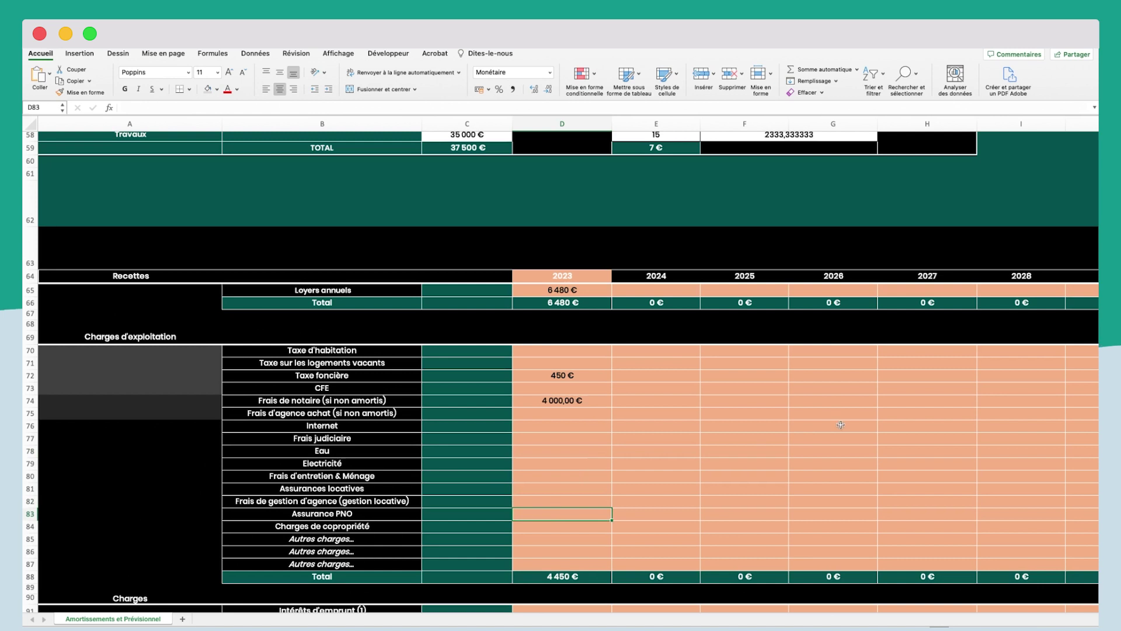
{"action": "type", "text": "72"}
{"action": "key", "text": "Return"}
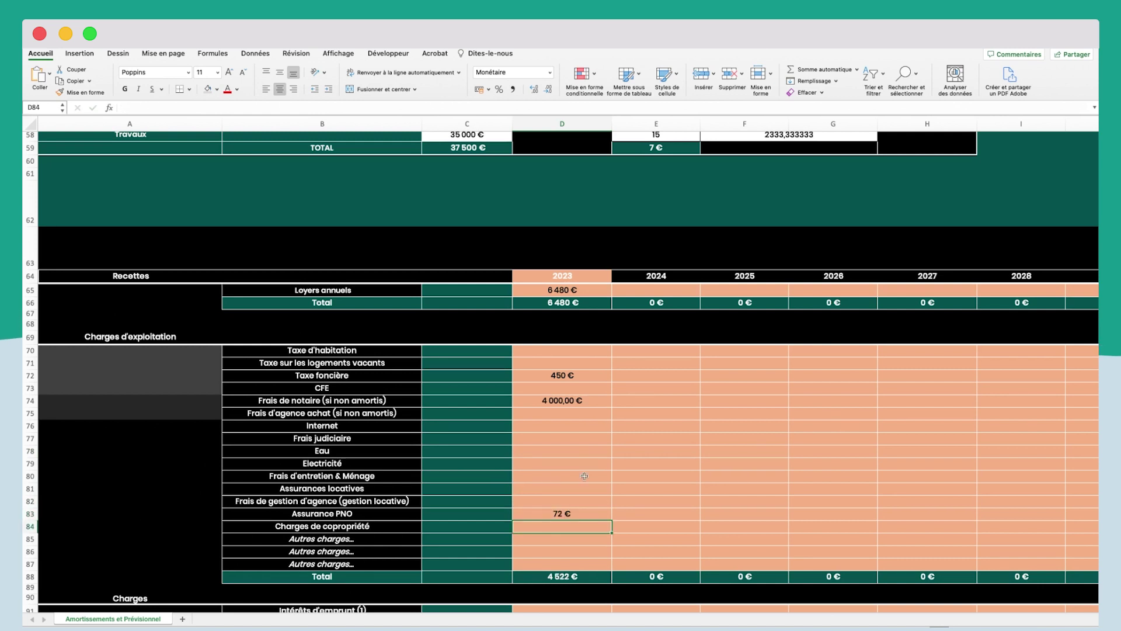
Enter 360 € as the 2023 Charges de copropriété under Charges d'exploitation
{"action": "scroll", "coordinate": [589, 485], "scroll_direction": "up", "scroll_amount": 1}
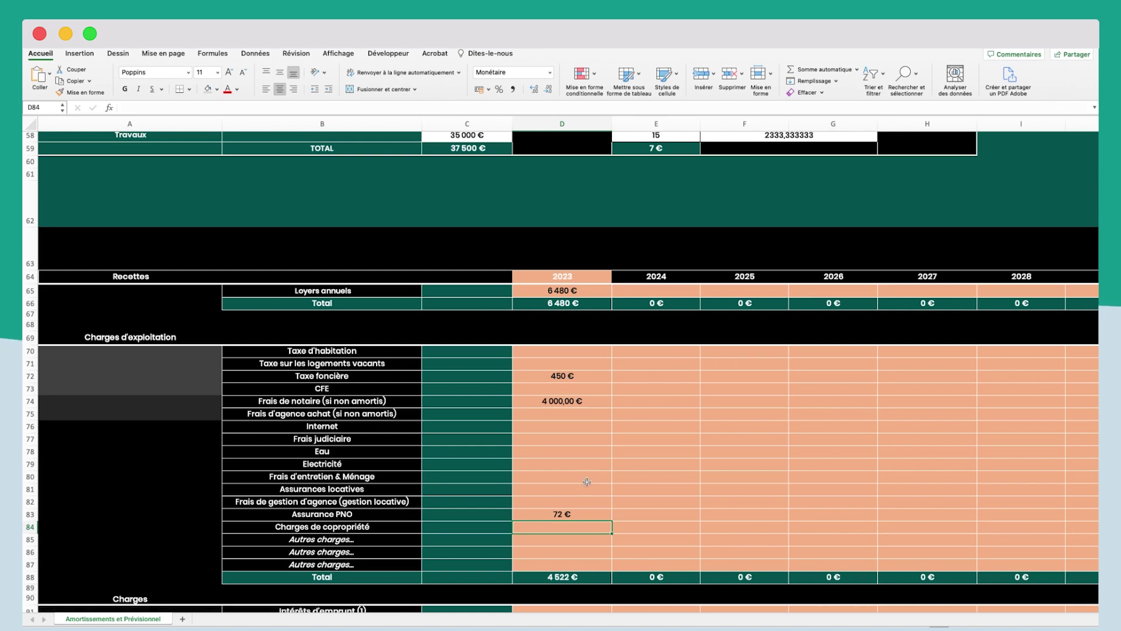
{"action": "scroll", "coordinate": [596, 479], "scroll_direction": "down", "scroll_amount": 1}
{"action": "scroll", "coordinate": [596, 479], "scroll_direction": "right", "scroll_amount": 1}
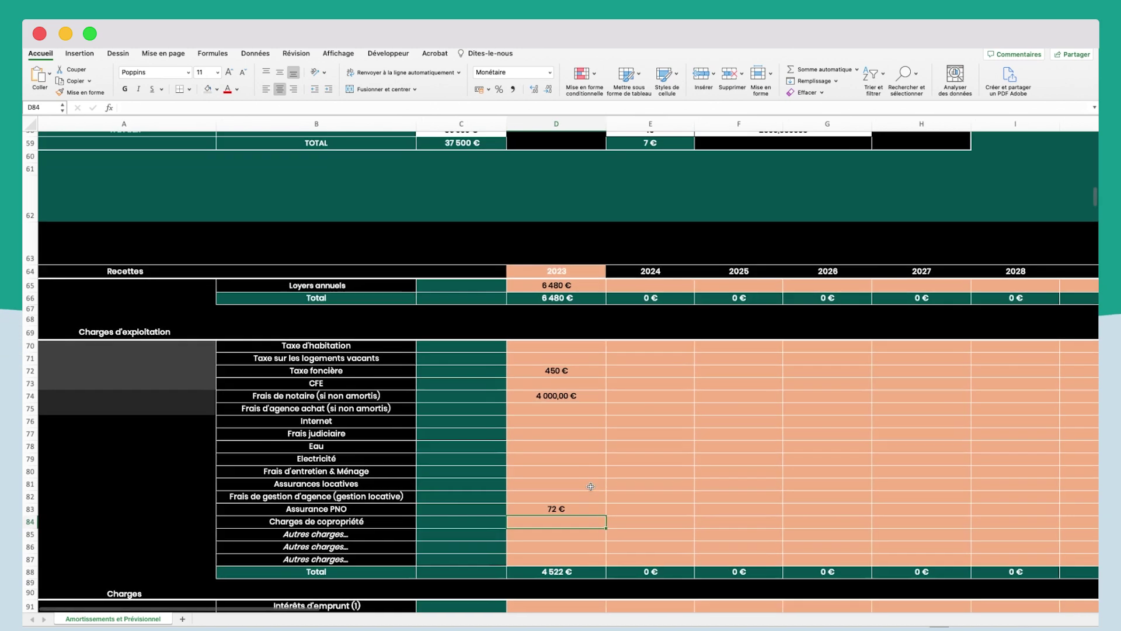
{"action": "scroll", "coordinate": [541, 542], "scroll_direction": "up", "scroll_amount": 1}
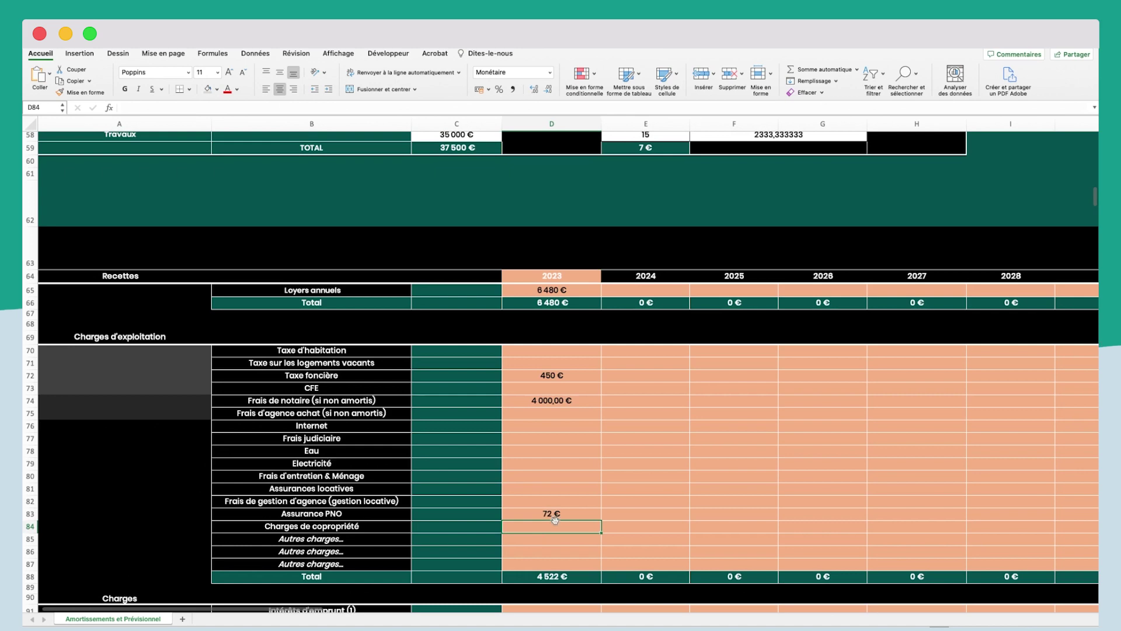
{"action": "scroll", "coordinate": [555, 518], "scroll_direction": "down", "scroll_amount": 3}
{"action": "type", "text": "360"}
{"action": "key", "text": "Return"}
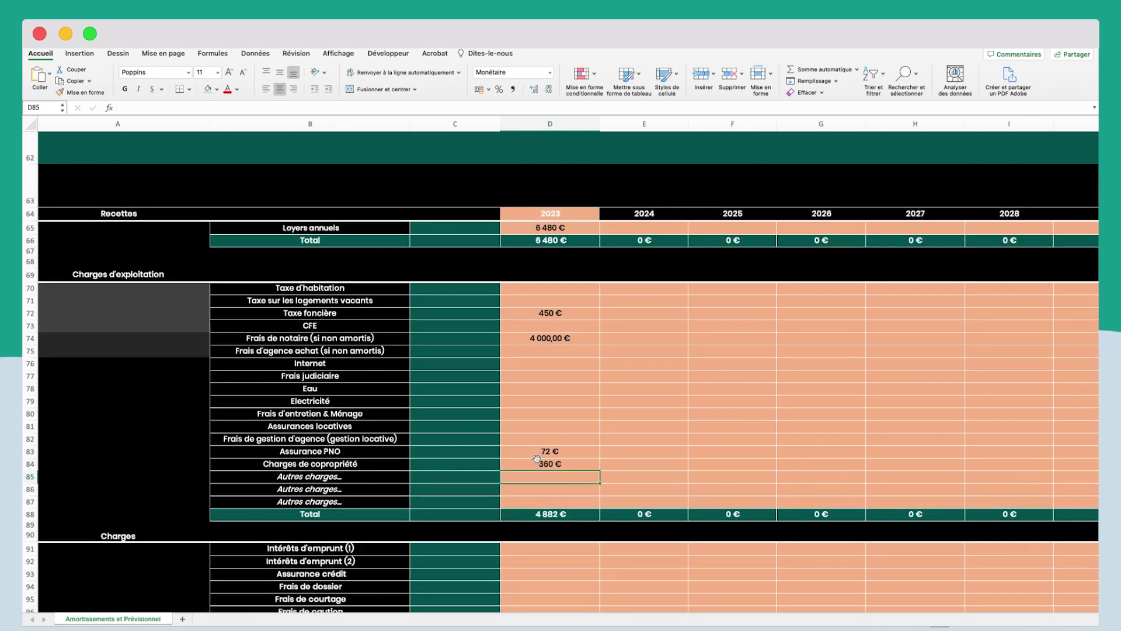
Enter 250 € as the 2023 Comptabilité LMNP cost in the Comptabilité section
{"action": "scroll", "coordinate": [546, 486], "scroll_direction": "down", "scroll_amount": 10}
{"action": "scroll", "coordinate": [562, 368], "scroll_direction": "up", "scroll_amount": 3}
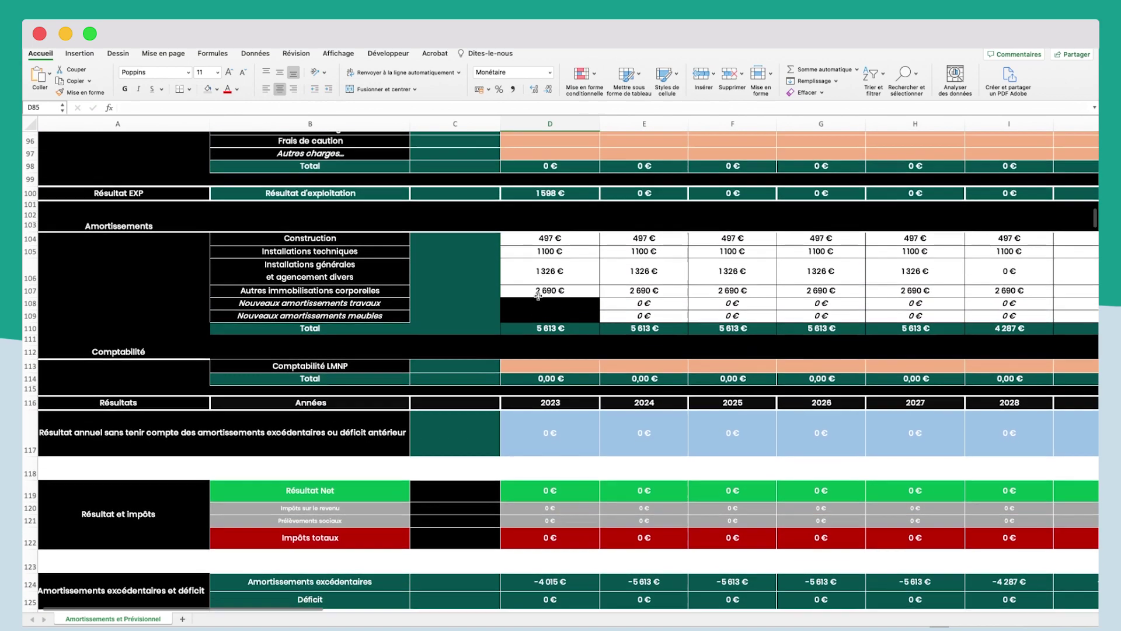
{"action": "left_click", "coordinate": [565, 370]}
{"action": "type", "text": "25"}
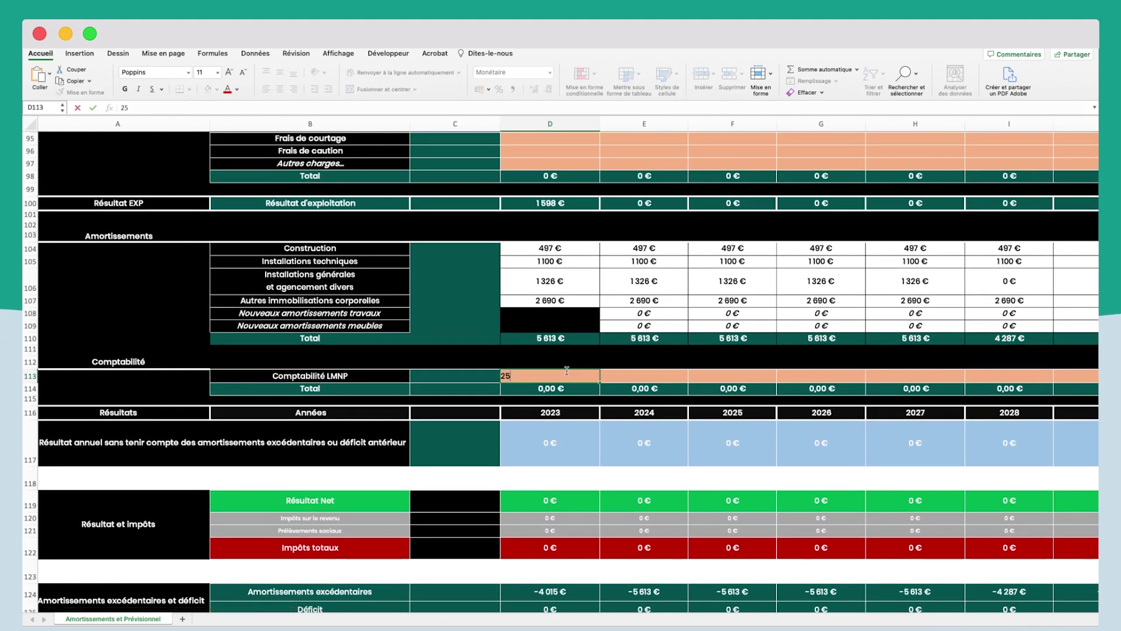
{"action": "type", "text": "0"}
{"action": "key", "text": "Return"}
Enter 600 € as the 2023 Frais de dossier in the Charges section
{"action": "scroll", "coordinate": [567, 370], "scroll_direction": "up", "scroll_amount": 3}
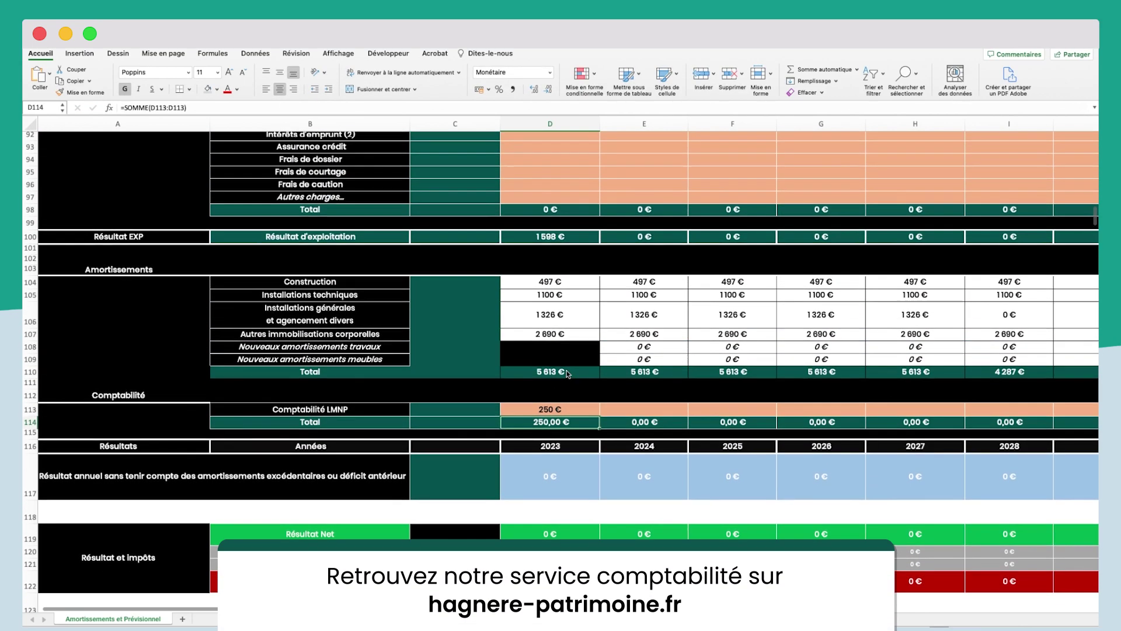
{"action": "scroll", "coordinate": [567, 374], "scroll_direction": "up", "scroll_amount": 5}
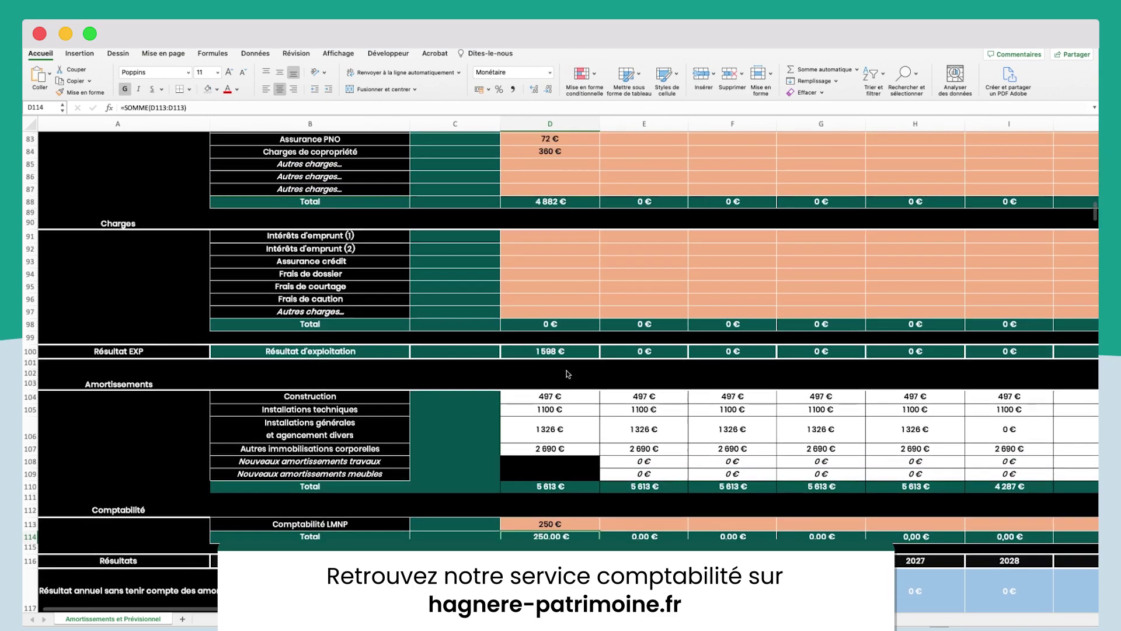
{"action": "scroll", "coordinate": [566, 373], "scroll_direction": "up", "scroll_amount": 2}
{"action": "scroll", "coordinate": [513, 411], "scroll_direction": "up", "scroll_amount": 2}
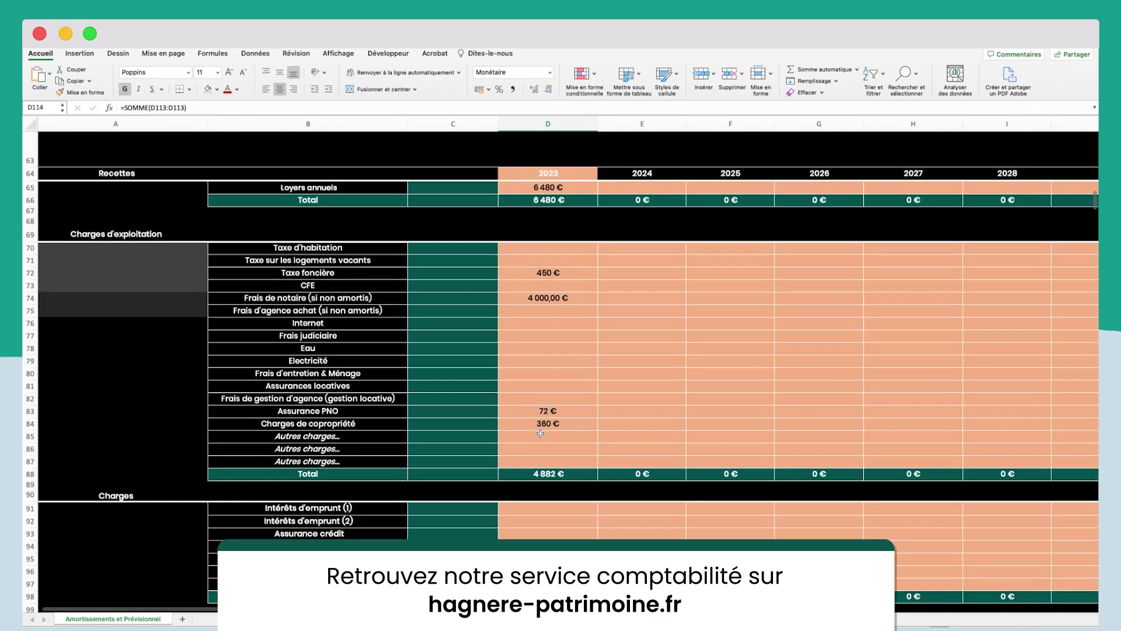
{"action": "scroll", "coordinate": [556, 413], "scroll_direction": "down", "scroll_amount": 1}
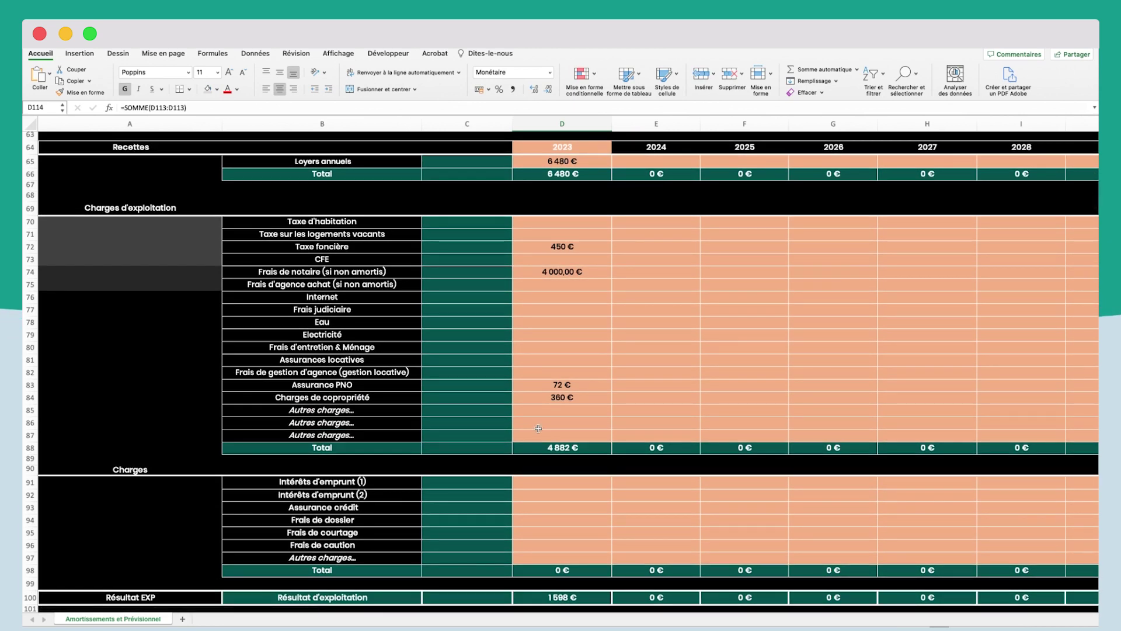
{"action": "left_click", "coordinate": [547, 521]}
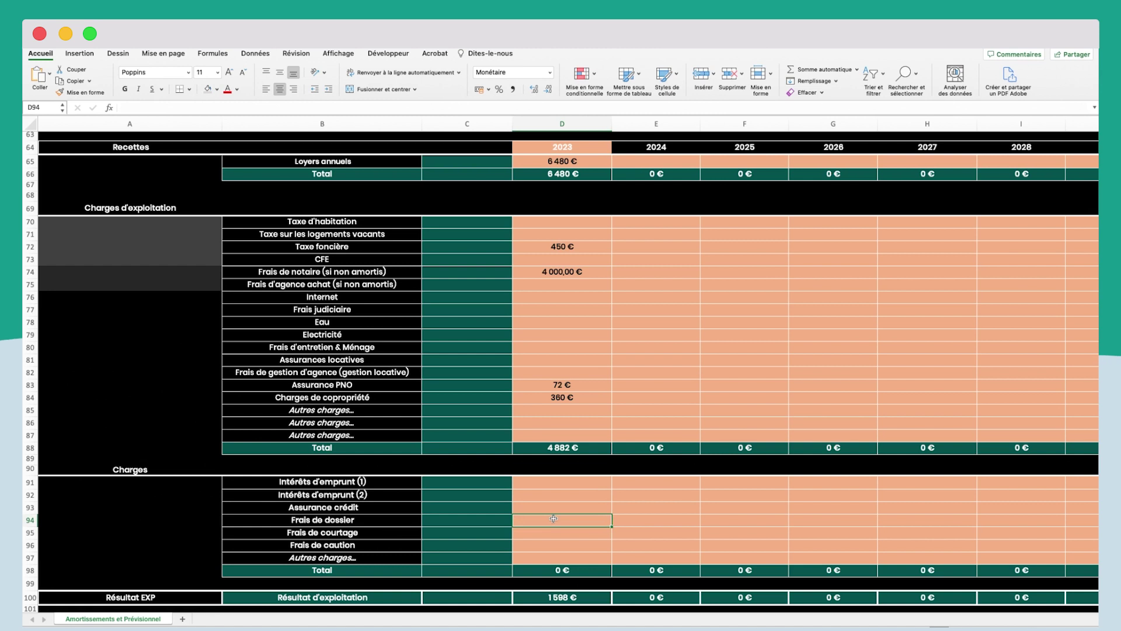
{"action": "type", "text": "600"}
{"action": "key", "text": "Return"}
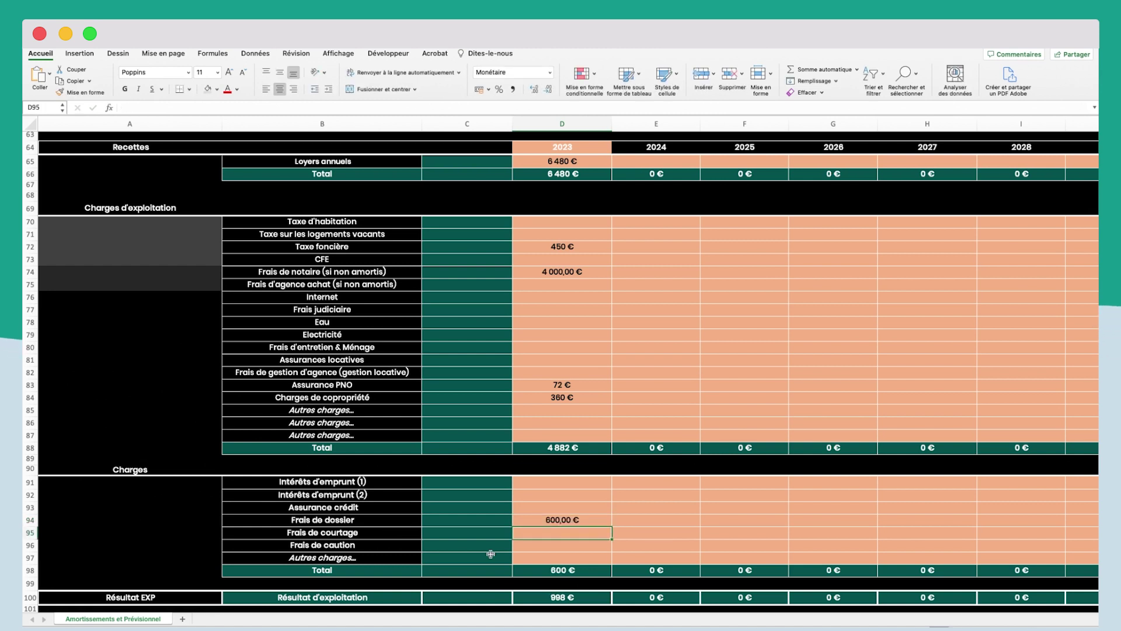
Enter 1000 € for Frais de caution and 1500 € for Frais de courtage in the 2023 Charges
{"action": "left_click", "coordinate": [548, 545]}
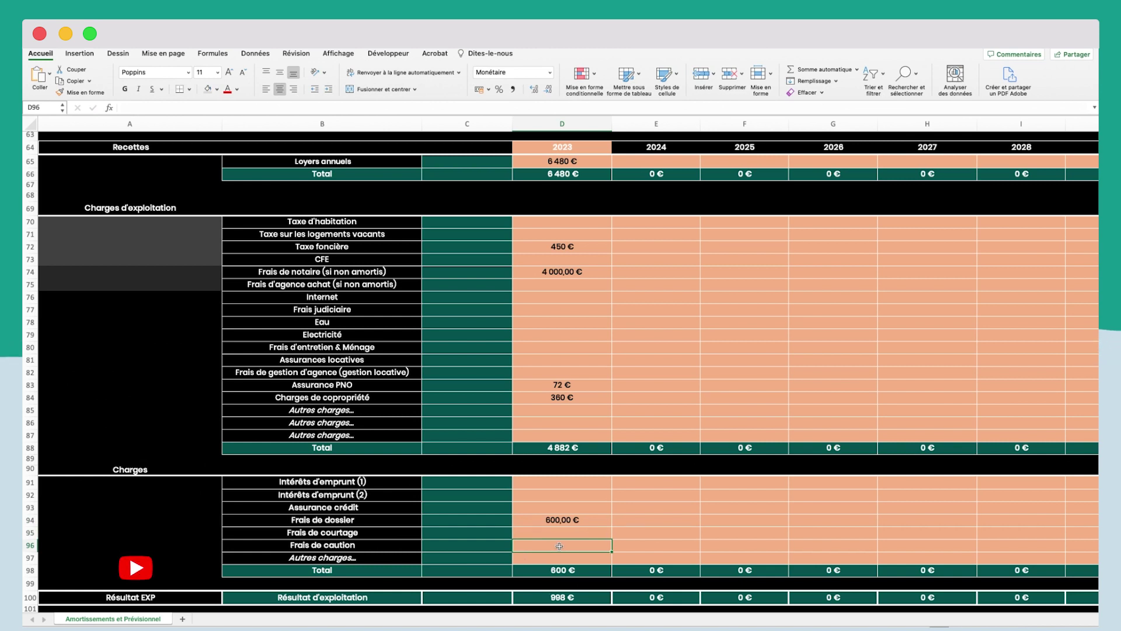
{"action": "type", "text": "1000"}
{"action": "key", "text": "Return"}
{"action": "left_click", "coordinate": [556, 531]}
{"action": "type", "text": "1 50"}
{"action": "type", "text": "0"}
{"action": "key", "text": "Return"}
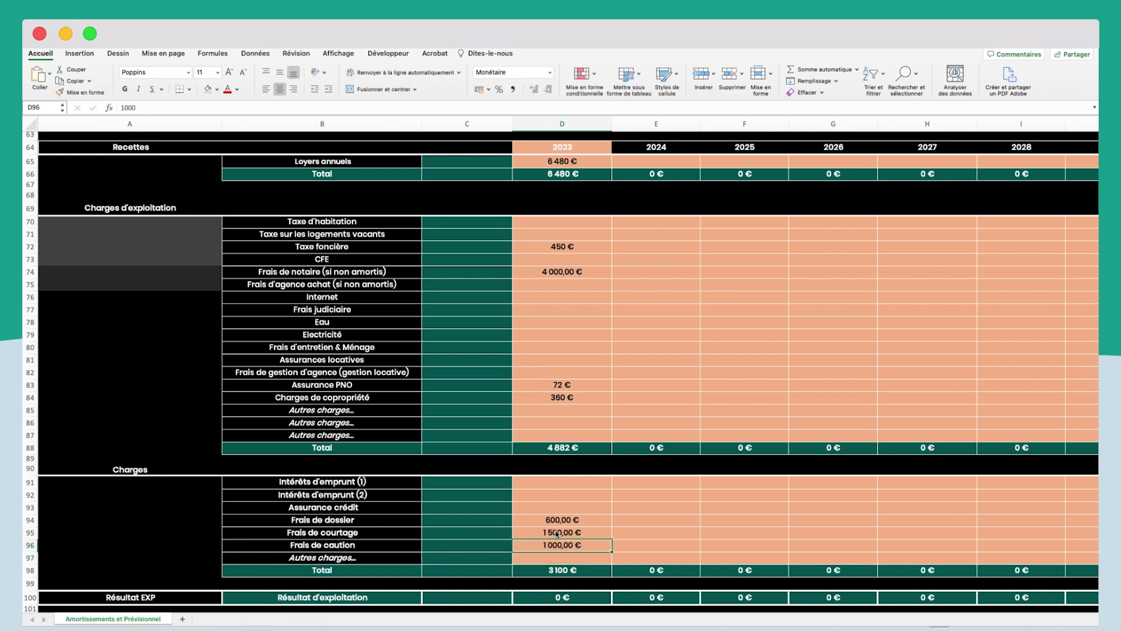
Compare the 2023 and 2024 cells of the dossier, courtage and caution fees, and select the 2023 cell of Intérêts d'emprunt (1)
{"action": "left_click_drag", "start_coordinate": [554, 517], "coordinate": [559, 545]}
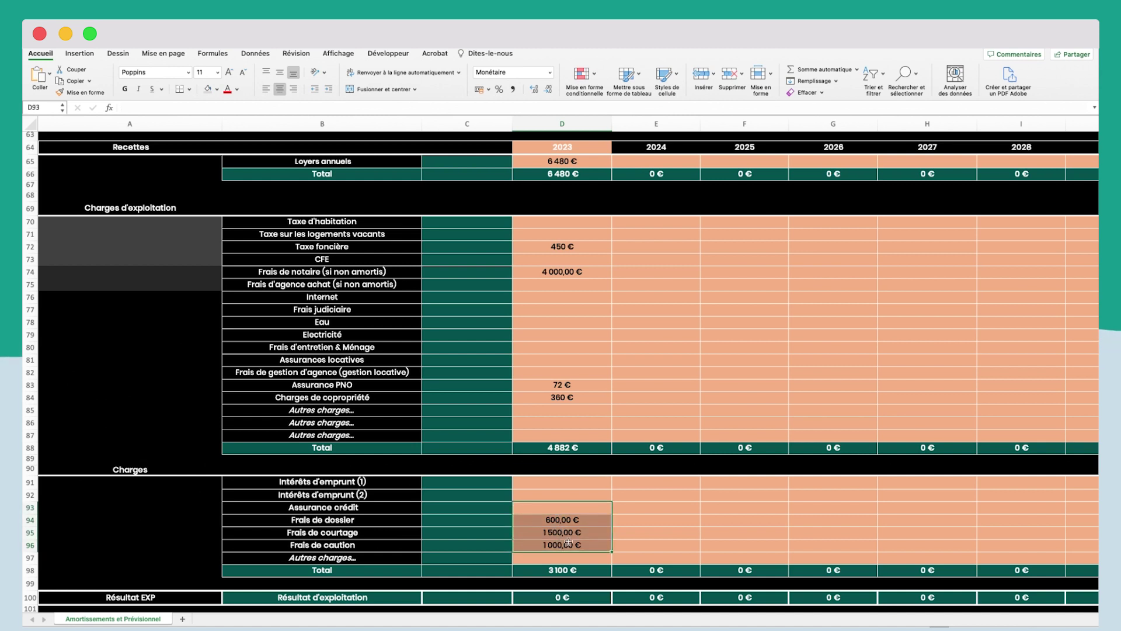
{"action": "left_click", "coordinate": [654, 521]}
{"action": "left_click_drag", "start_coordinate": [654, 521], "coordinate": [655, 545]}
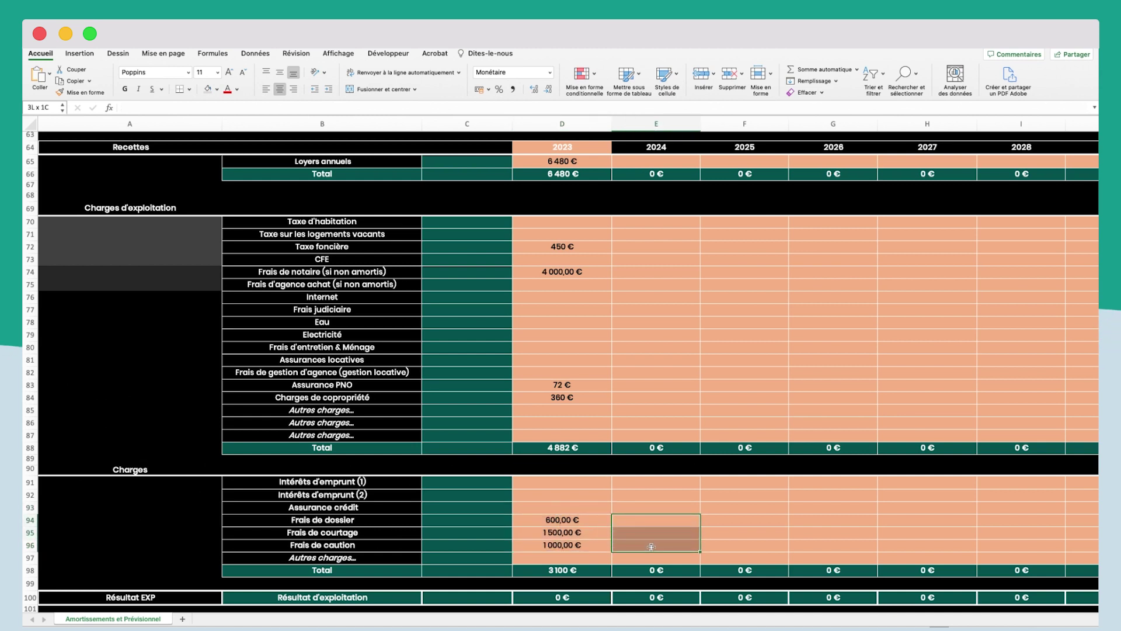
{"action": "left_click", "coordinate": [562, 482]}
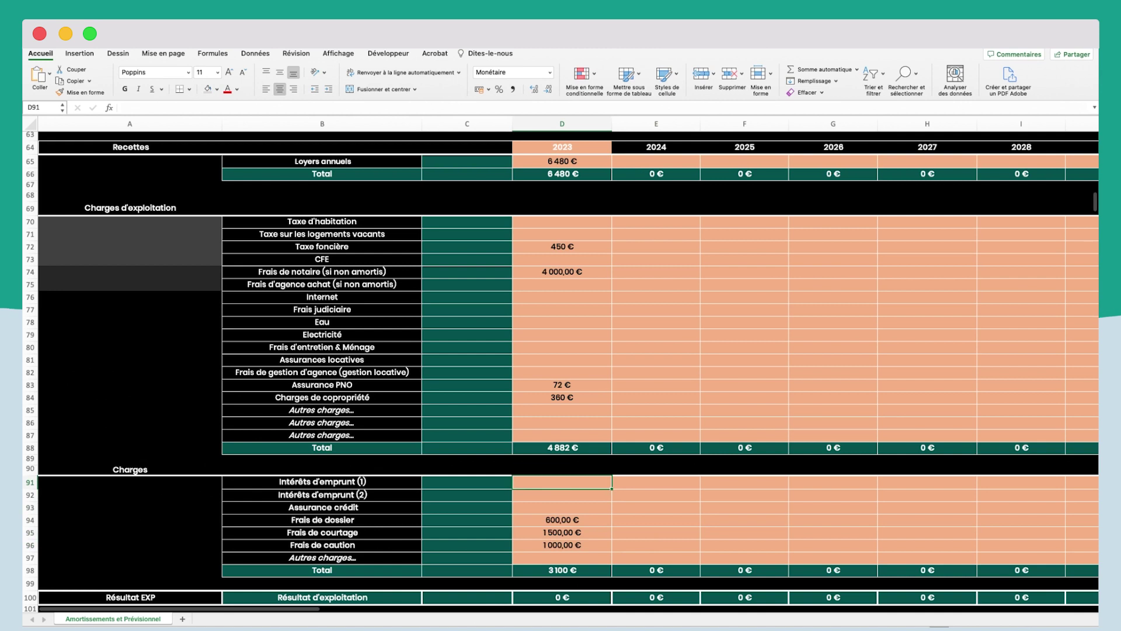
In a web browser, search Google for "hagnere investissement" and open the site's loan simulator with amortisation table
{"action": "scroll", "coordinate": [560, 371], "scroll_direction": "up", "scroll_amount": 2}
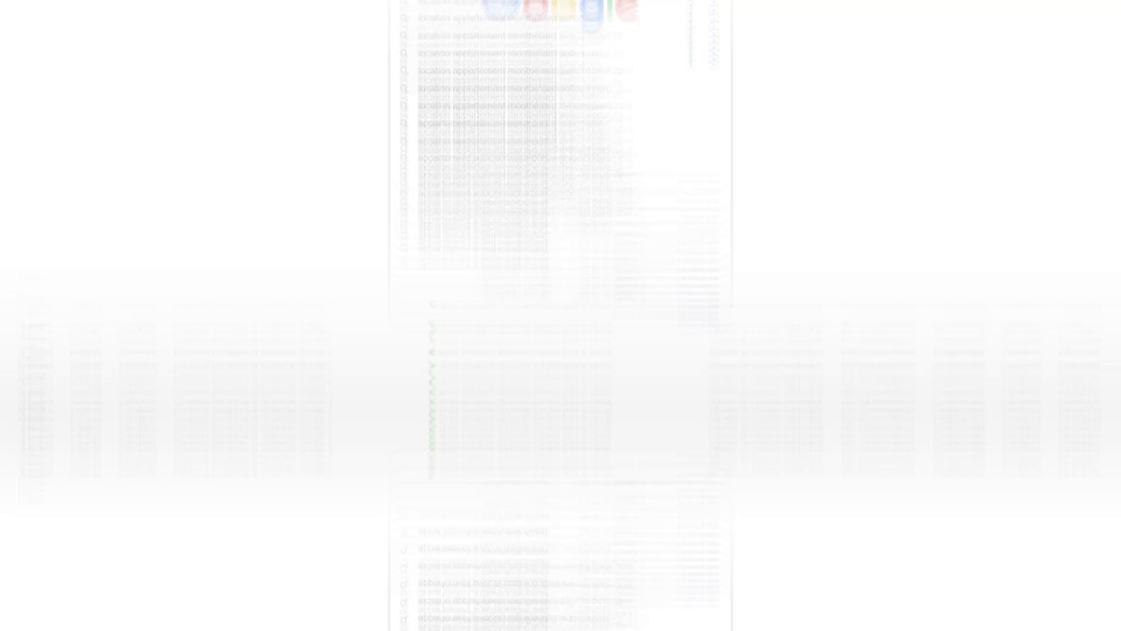
{"action": "type", "text": "hagnere inves"}
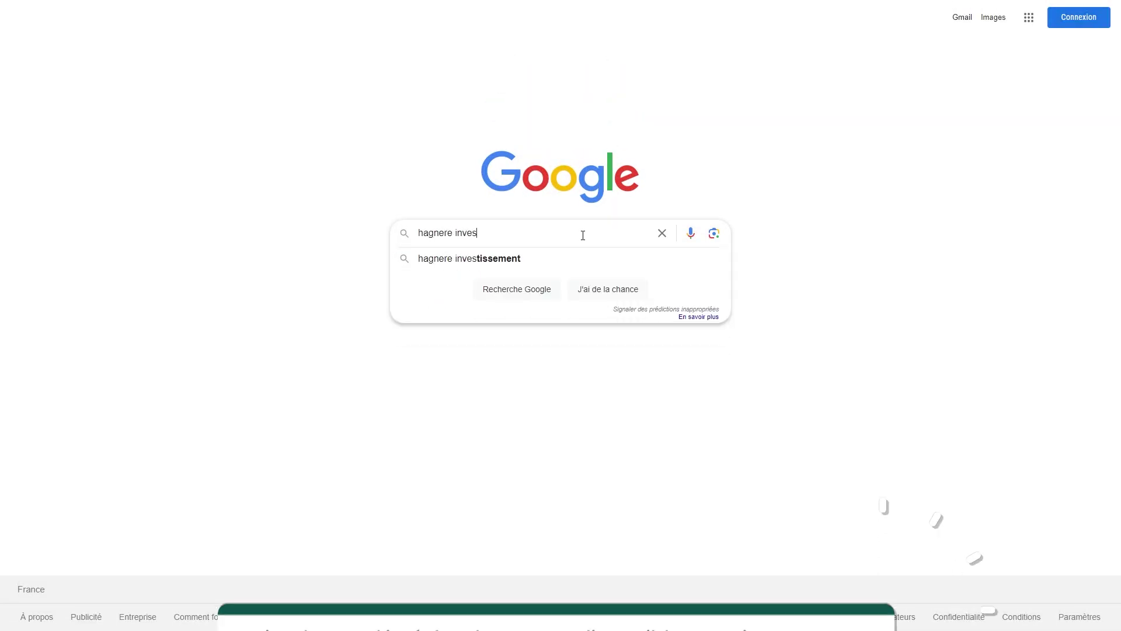
{"action": "type", "text": "tissement"}
{"action": "key", "text": "Return"}
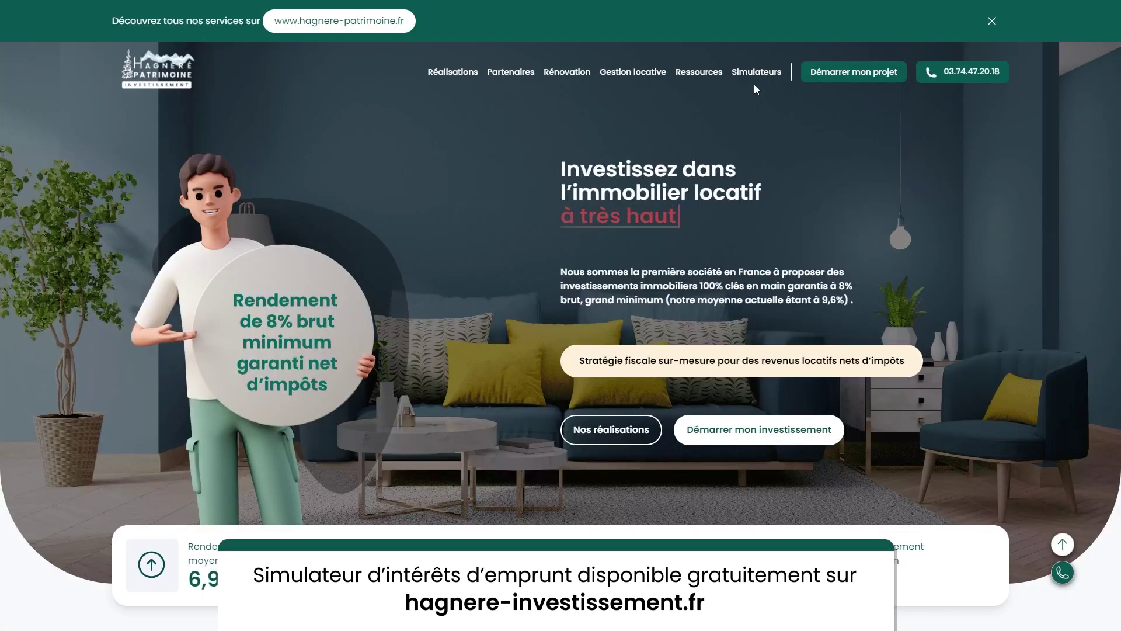
{"action": "left_click", "coordinate": [759, 75]}
{"action": "scroll", "coordinate": [960, 284], "scroll_direction": "down", "scroll_amount": 4}
{"action": "scroll", "coordinate": [959, 284], "scroll_direction": "down", "scroll_amount": 1}
{"action": "left_click", "coordinate": [285, 470]}
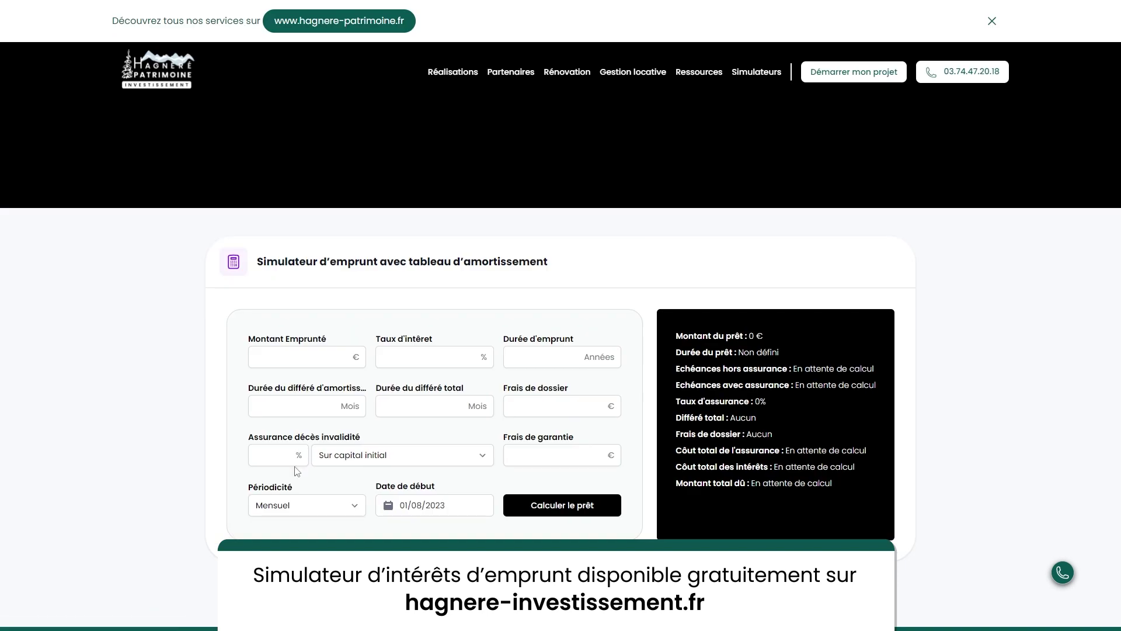
Enter 45000 € as the Montant Emprunté in the loan simulator and select the Taux d'intéret field
{"action": "left_click", "coordinate": [312, 358]}
{"action": "type", "text": "45000"}
{"action": "left_click", "coordinate": [393, 361]}
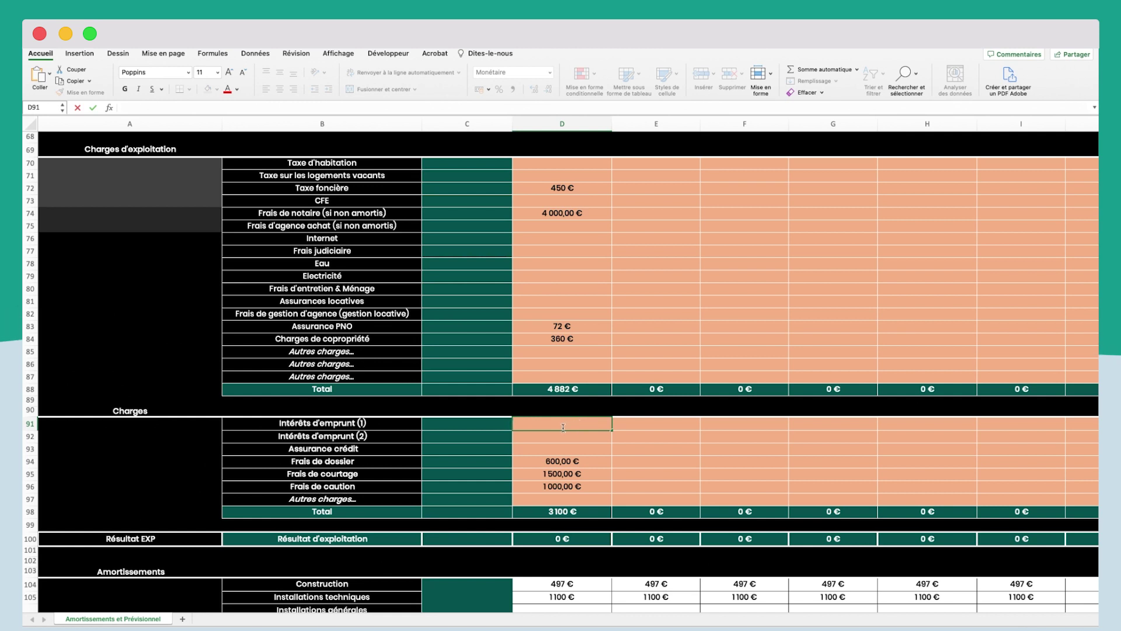
Back in the Excel workbook, enter 2400 € as the 2023 Intérêts d'emprunt (1) in the Charges section
{"action": "type", "text": "24000"}
{"action": "key", "text": "BackSpace"}
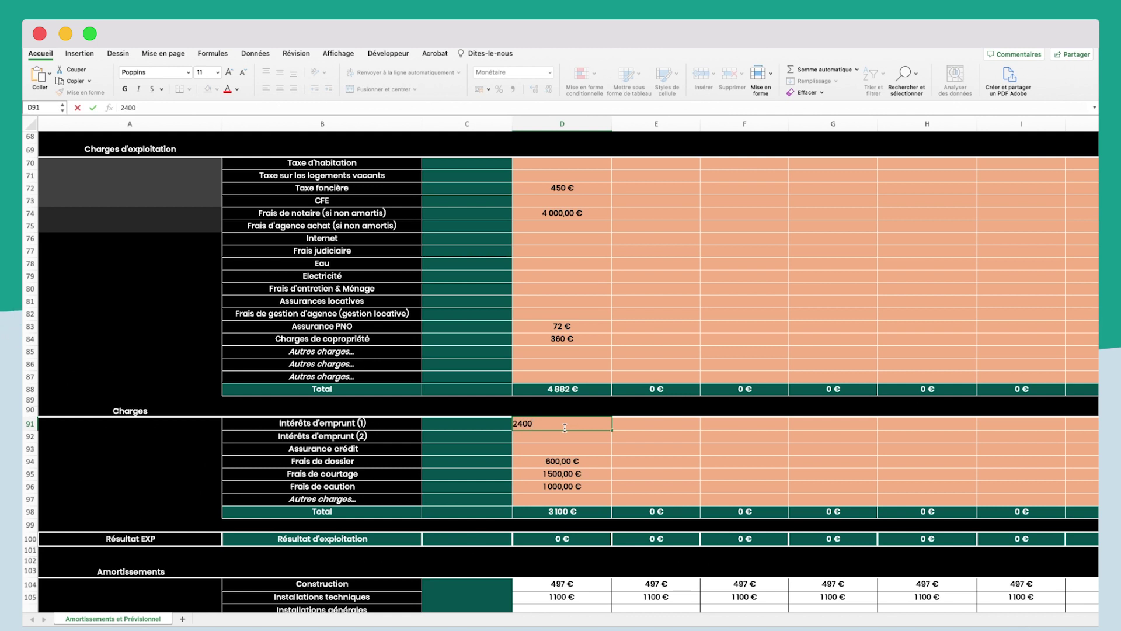
{"action": "key", "text": "Return"}
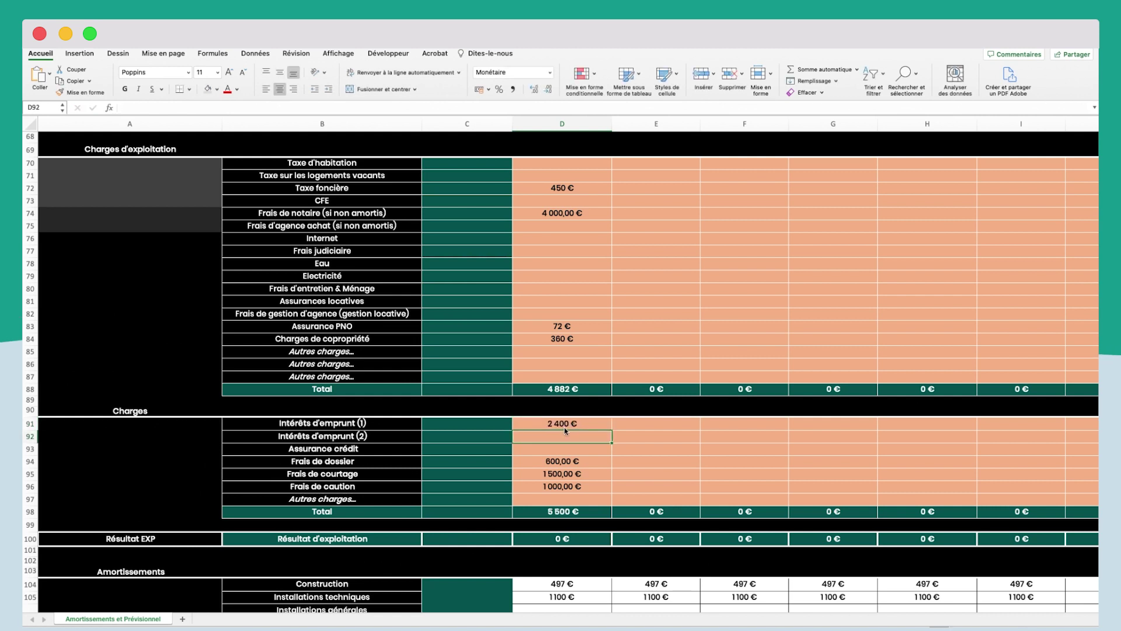
Calculate the 2023 loan interest divided by 20 in the 2024 cell of Intérêts d'emprunt (1)
{"action": "double_click", "coordinate": [646, 424]}
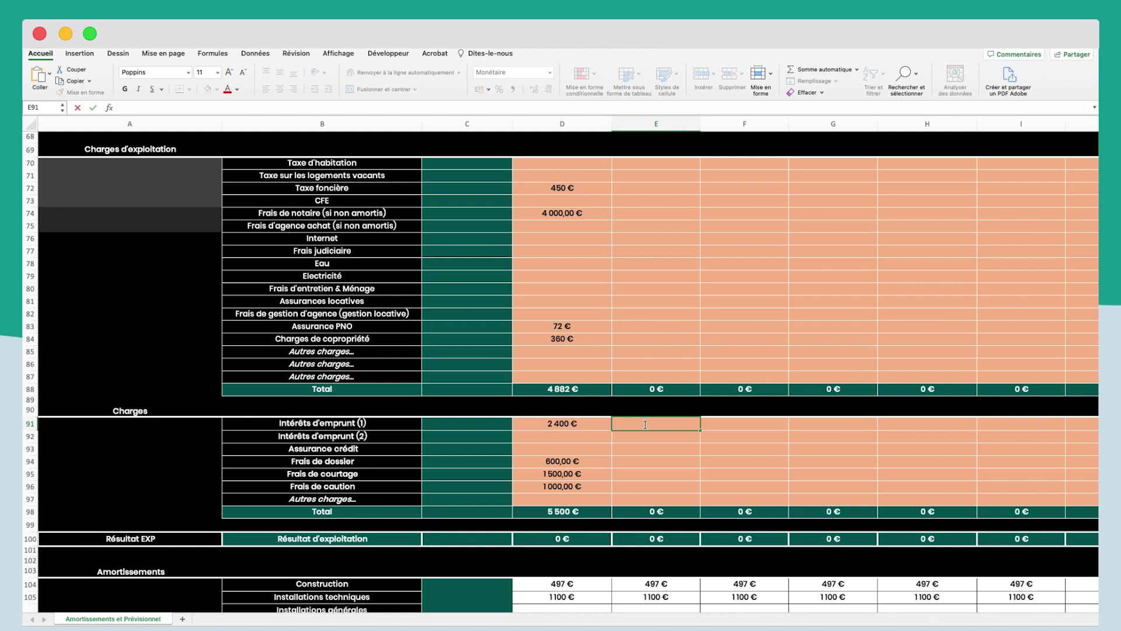
{"action": "type", "text": "="}
{"action": "left_click", "coordinate": [576, 425]}
{"action": "type", "text": "/20"}
{"action": "key", "text": "Return"}
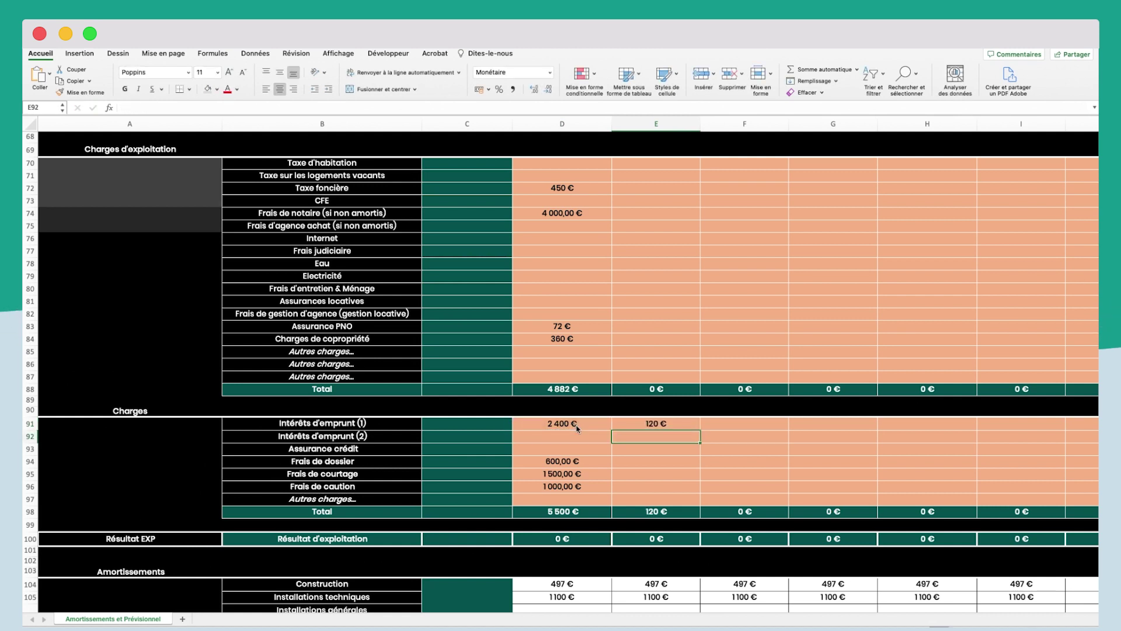
Change the 2024 Intérêts d'emprunt (1) formula to the 2023 interest minus 120 (=D91-120)
{"action": "double_click", "coordinate": [665, 424]}
{"action": "key", "text": "BackSpace"}
{"action": "key", "text": "BackSpace"}
{"action": "key", "text": "BackSpace"}
{"action": "type", "text": "-120"}
{"action": "key", "text": "Return"}
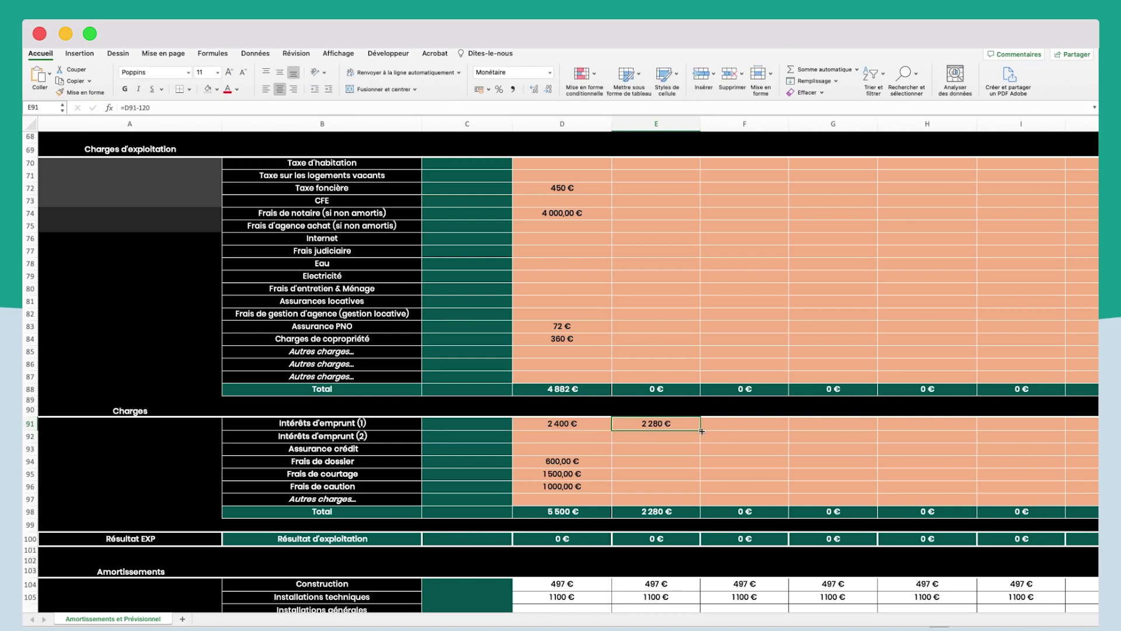
Extend the 2024 Intérêts d'emprunt (1) formula across the following years through 2043
{"action": "left_click_drag", "start_coordinate": [700, 428], "coordinate": [950, 431]}
{"action": "left_click", "coordinate": [929, 424]}
{"action": "scroll", "coordinate": [775, 417], "scroll_direction": "left", "scroll_amount": 15}
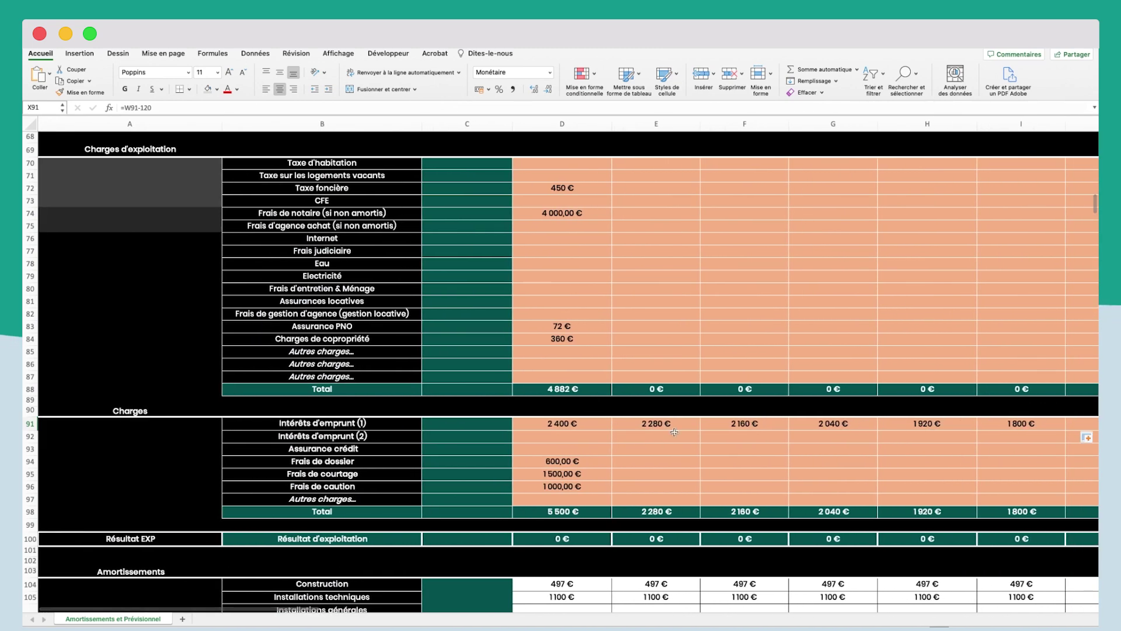
Enter 144 € as the 2023 Assurance crédit and copy it across every year through 2043
{"action": "left_click", "coordinate": [549, 449]}
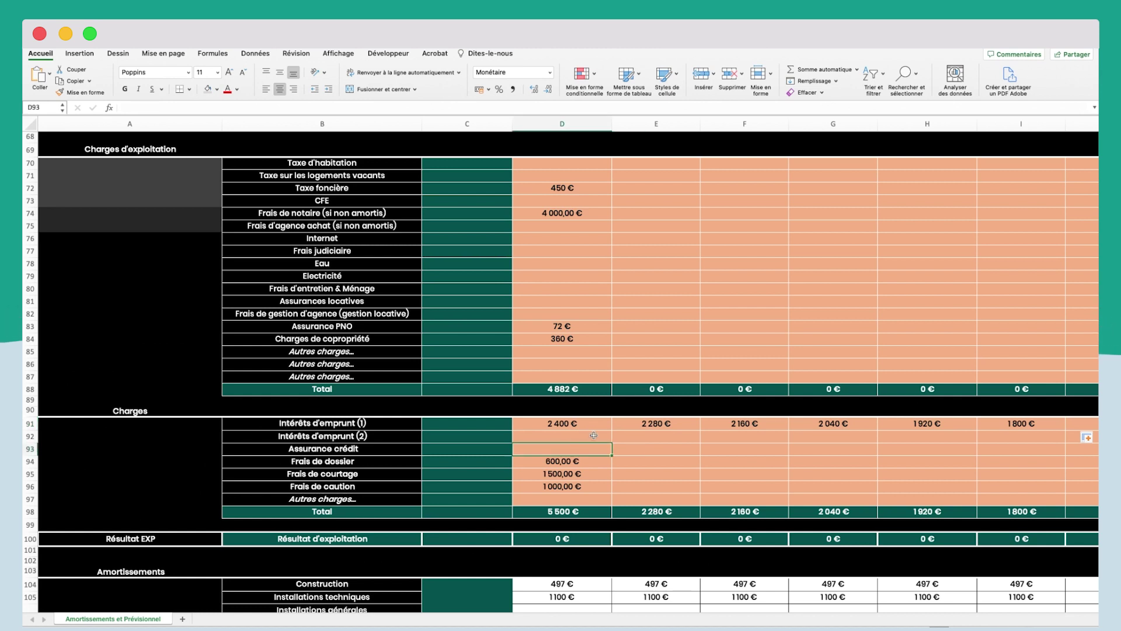
{"action": "type", "text": "144"}
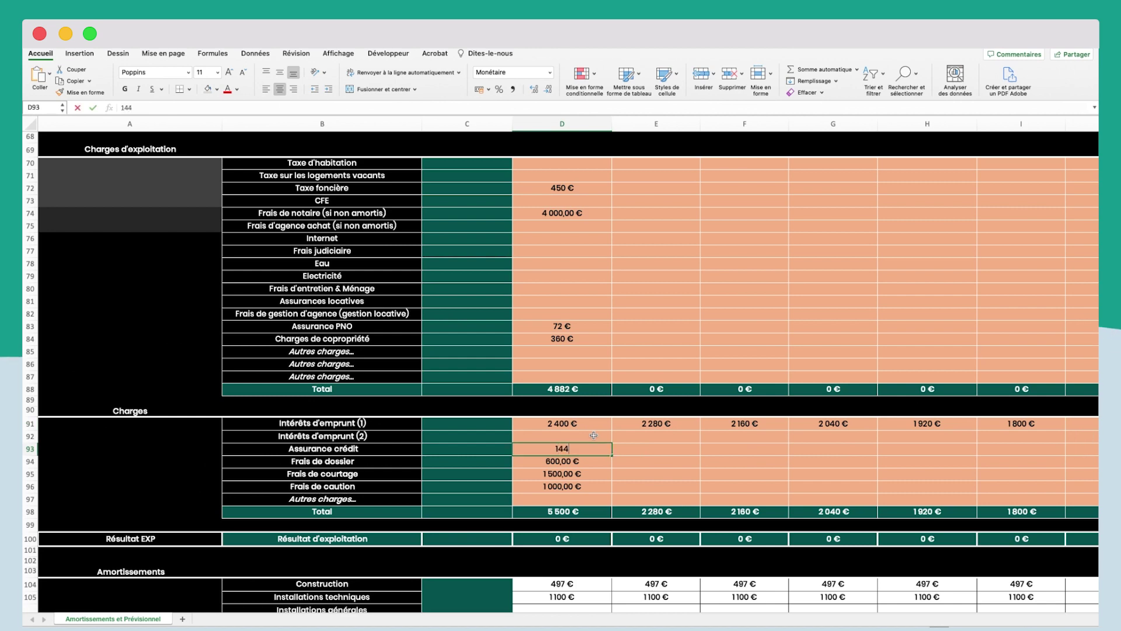
{"action": "key", "text": "Return"}
{"action": "left_click", "coordinate": [588, 454]}
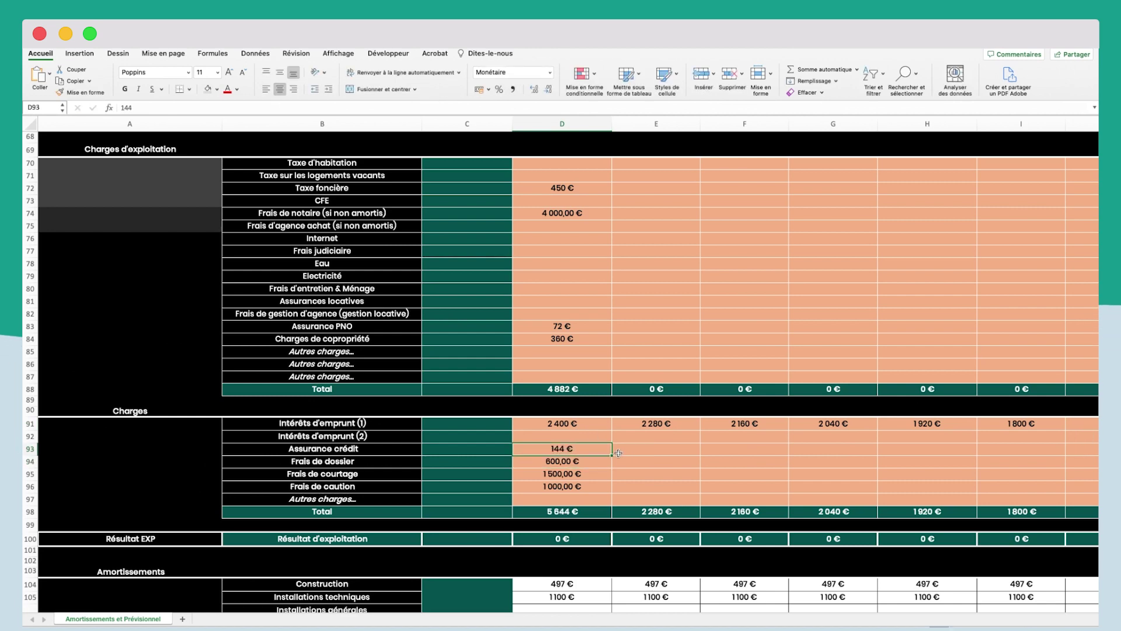
{"action": "left_click_drag", "start_coordinate": [611, 455], "coordinate": [1081, 448]}
{"action": "scroll", "coordinate": [616, 401], "scroll_direction": "left", "scroll_amount": 10}
Copy all the 2023 Charges d'exploitation entries, from Taxe d'habitation to the last Autres charges row, across through 2043
{"action": "scroll", "coordinate": [615, 401], "scroll_direction": "up", "scroll_amount": 5}
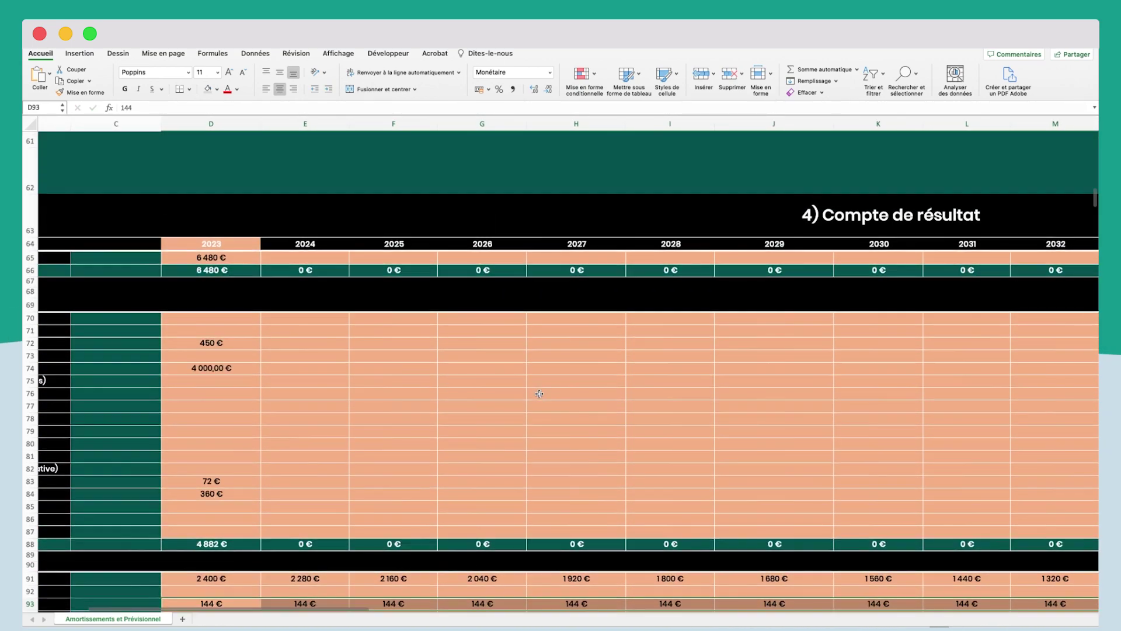
{"action": "scroll", "coordinate": [561, 391], "scroll_direction": "left", "scroll_amount": 4}
{"action": "left_click_drag", "start_coordinate": [561, 318], "coordinate": [568, 532]}
{"action": "left_click_drag", "start_coordinate": [652, 529], "coordinate": [575, 504]}
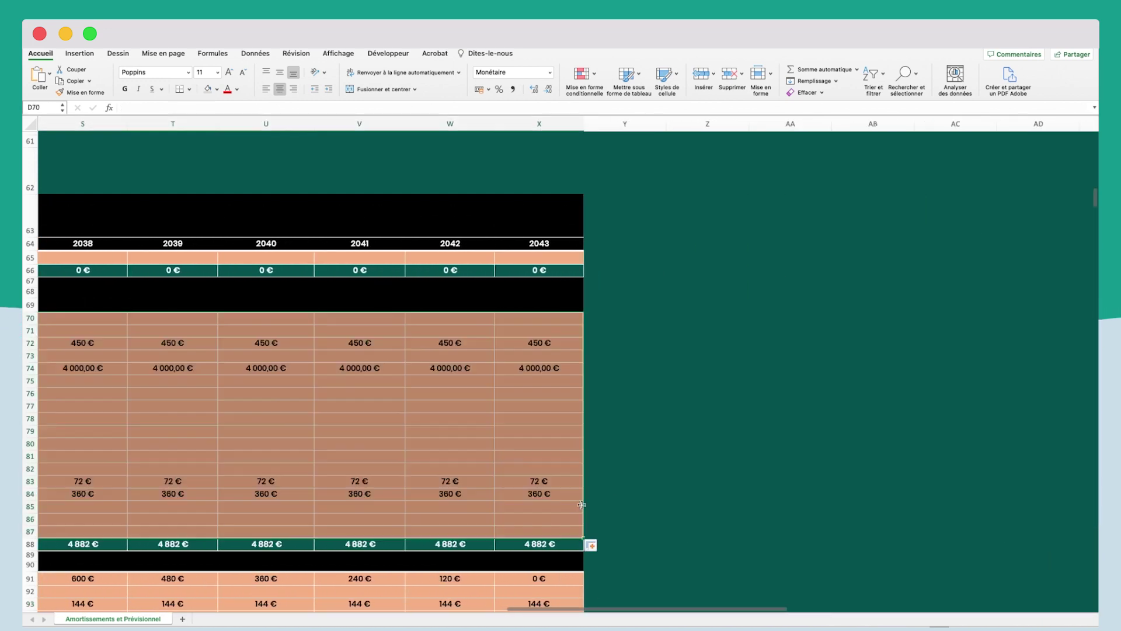
{"action": "scroll", "coordinate": [605, 423], "scroll_direction": "left", "scroll_amount": 10}
Enter 180 € as the 2025 CFE and copy it across the following years through 2043
{"action": "left_click", "coordinate": [562, 355]}
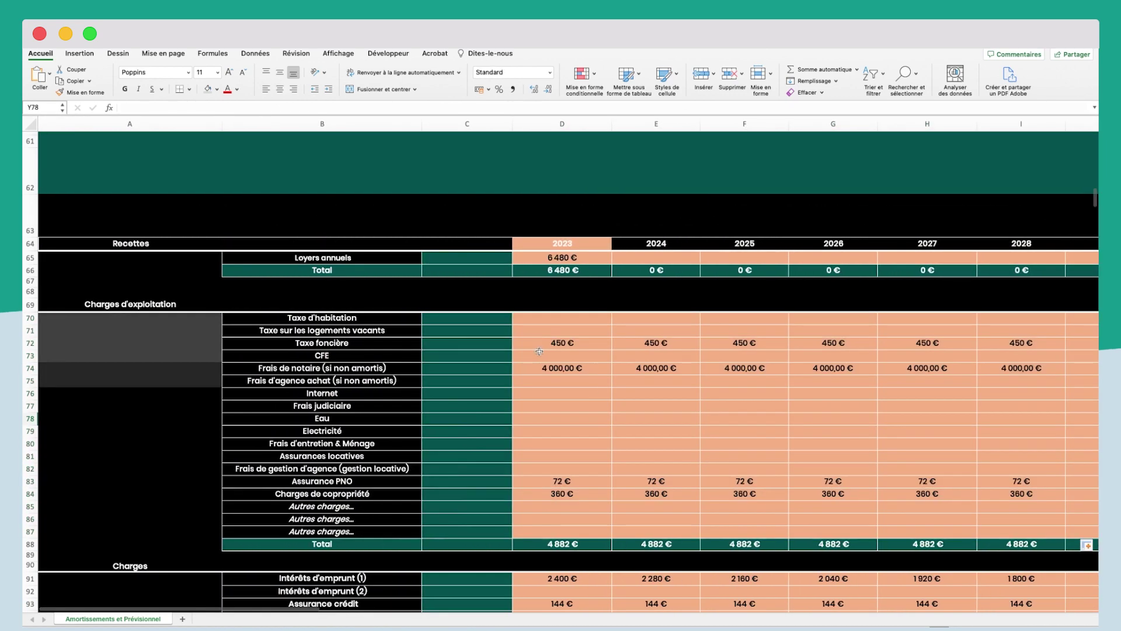
{"action": "left_click", "coordinate": [719, 358]}
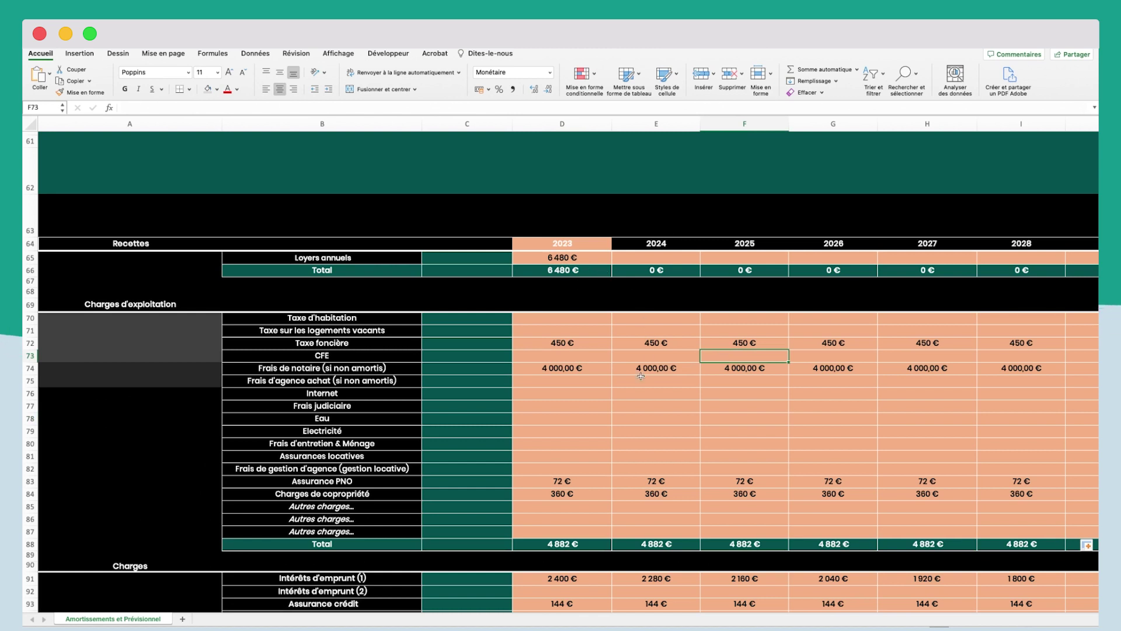
{"action": "double_click", "coordinate": [730, 357]}
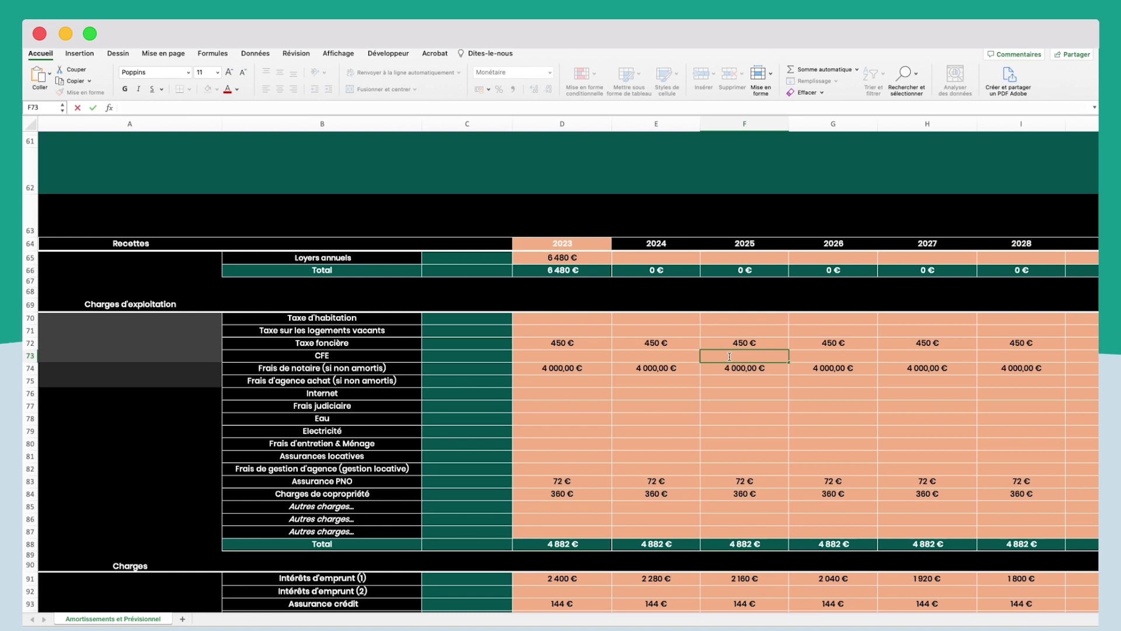
{"action": "type", "text": "180"}
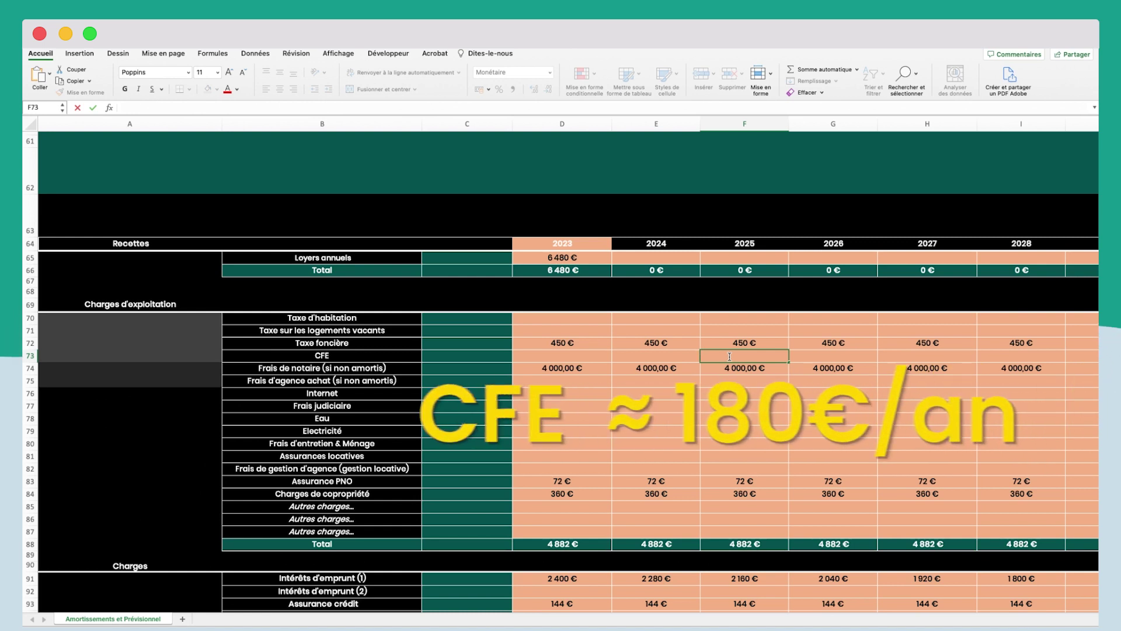
{"action": "key", "text": "Return"}
{"action": "left_click", "coordinate": [782, 358]}
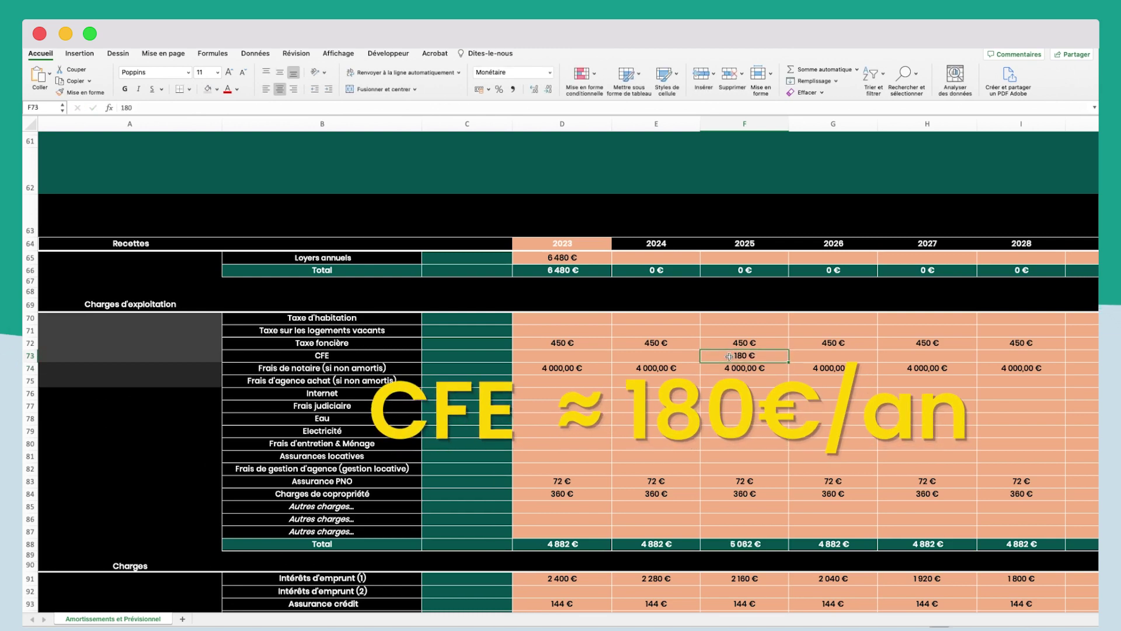
{"action": "scroll", "coordinate": [789, 363], "scroll_direction": "right", "scroll_amount": 15}
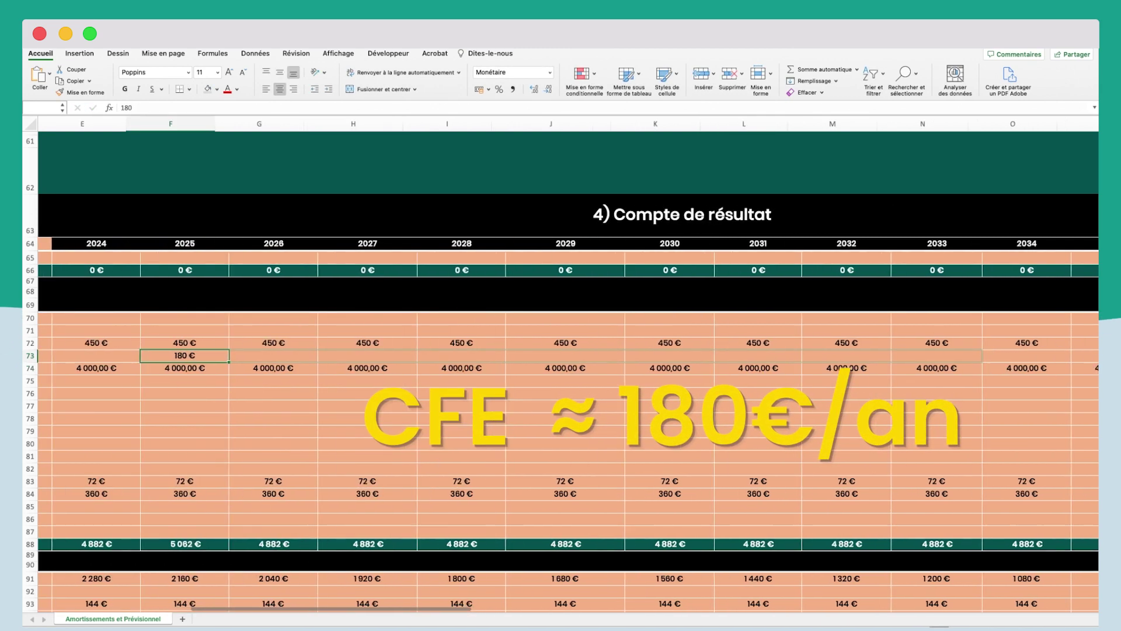
{"action": "scroll", "coordinate": [1076, 357], "scroll_direction": "right", "scroll_amount": 2}
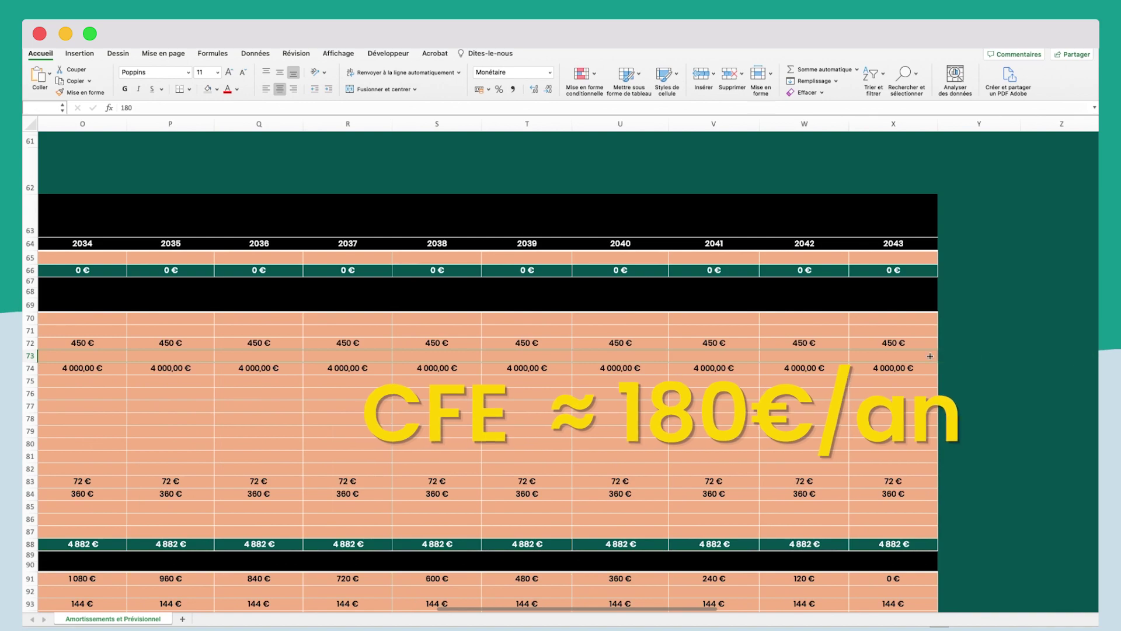
{"action": "left_click", "coordinate": [651, 435]}
{"action": "scroll", "coordinate": [651, 435], "scroll_direction": "left", "scroll_amount": 15}
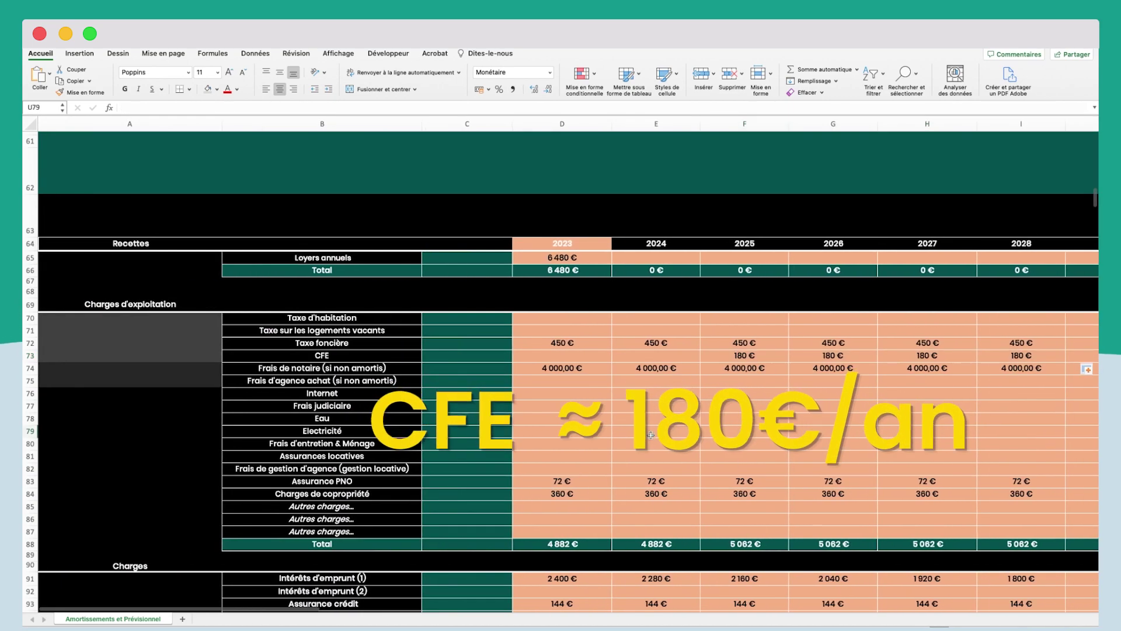
Copy the 2023 Comptabilité LMNP cost of 250 € across the remaining forecast years
{"action": "scroll", "coordinate": [636, 403], "scroll_direction": "down", "scroll_amount": 2}
{"action": "left_click", "coordinate": [625, 377]}
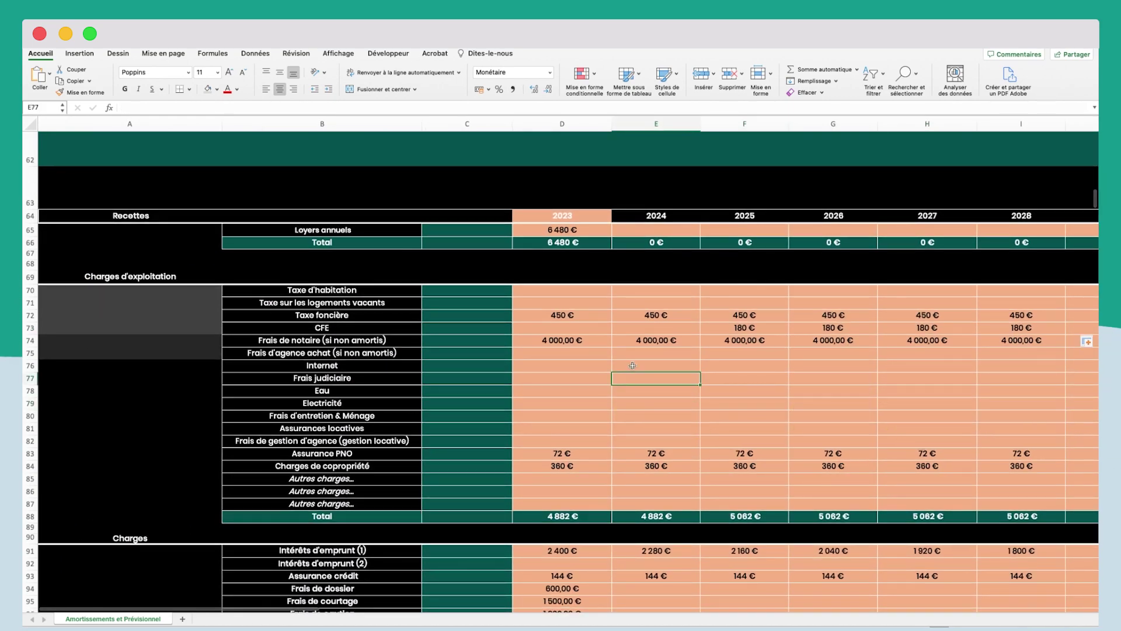
{"action": "scroll", "coordinate": [630, 369], "scroll_direction": "down", "scroll_amount": 10}
{"action": "left_click", "coordinate": [562, 382]}
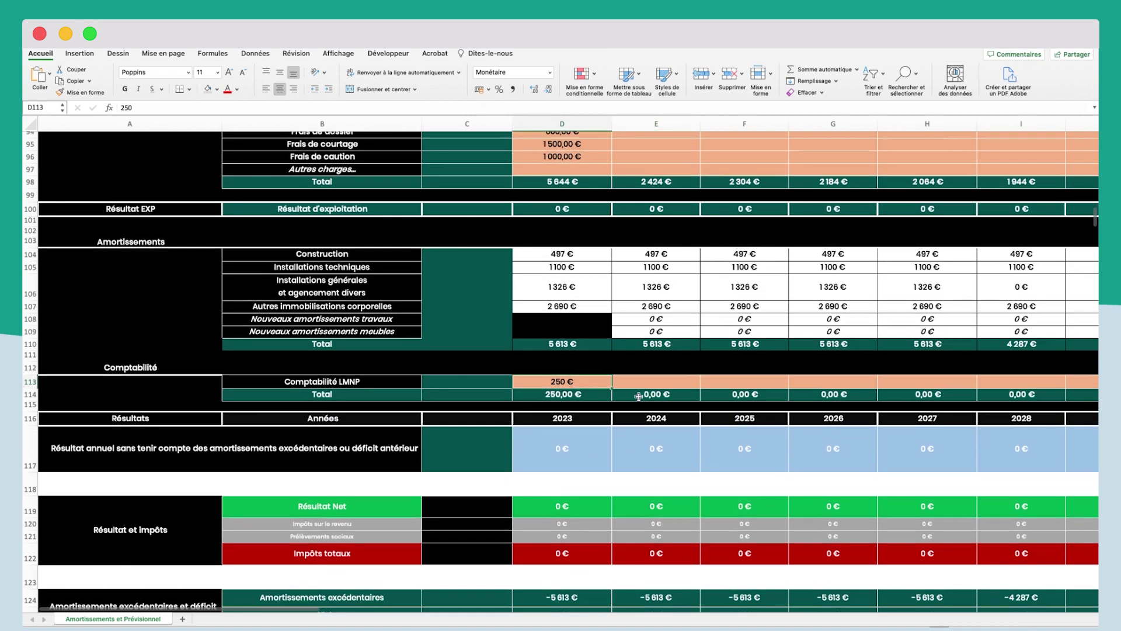
{"action": "scroll", "coordinate": [1038, 389], "scroll_direction": "right", "scroll_amount": 15}
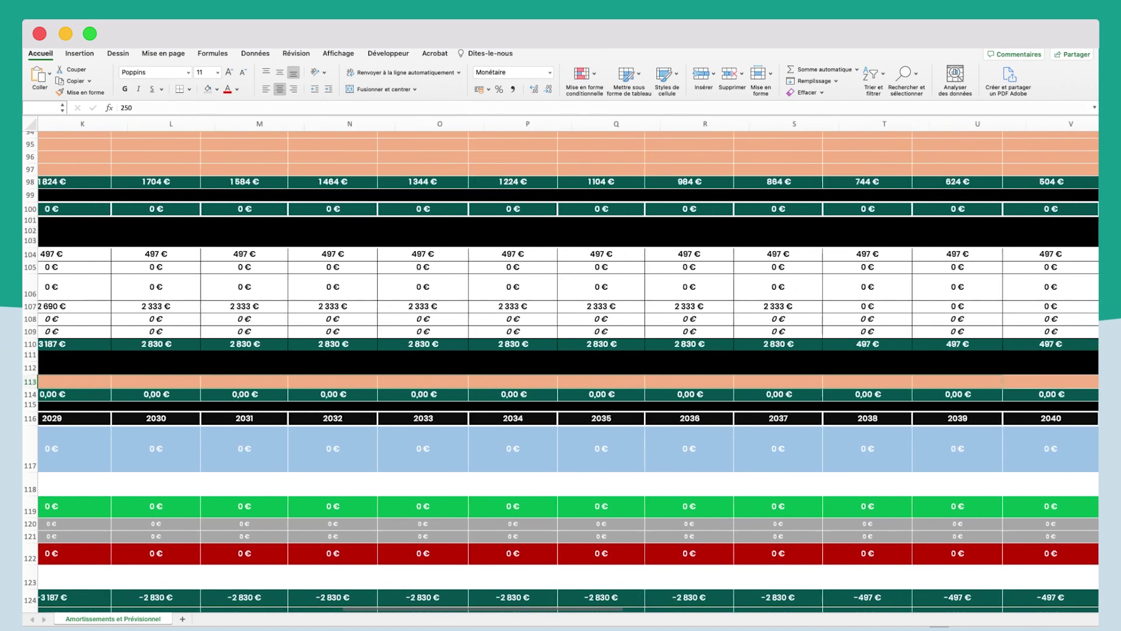
{"action": "scroll", "coordinate": [1003, 383], "scroll_direction": "left", "scroll_amount": 15}
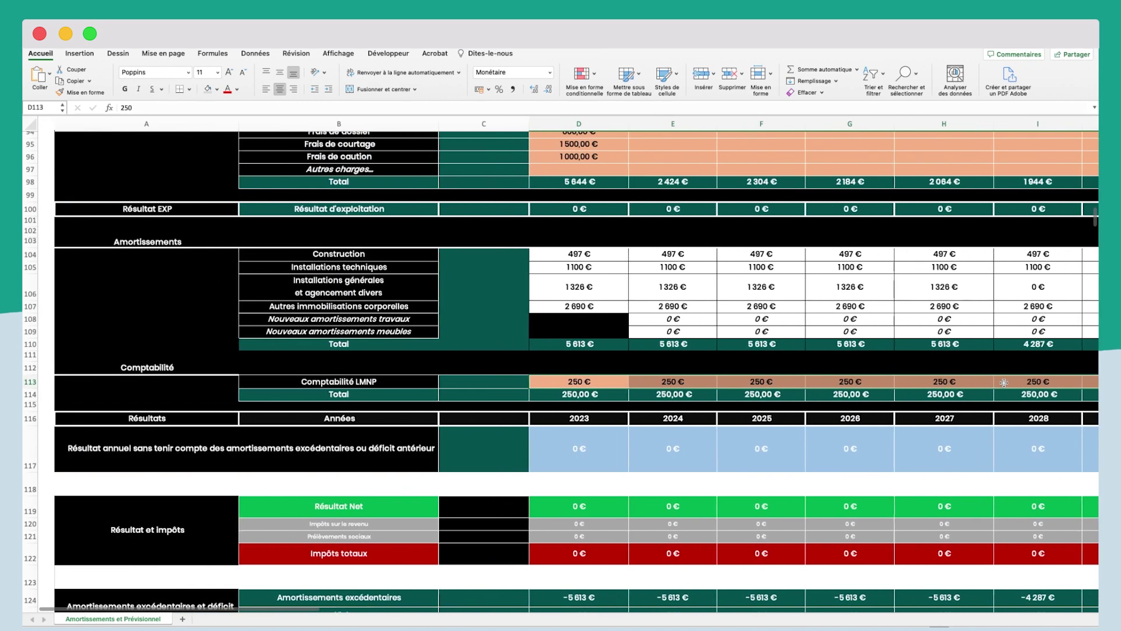
Review the sheet from the amortisation tables down to the results, checking the operating charges and their 2023 total
{"action": "scroll", "coordinate": [784, 380], "scroll_direction": "up", "scroll_amount": 8}
{"action": "scroll", "coordinate": [784, 381], "scroll_direction": "up", "scroll_amount": 8}
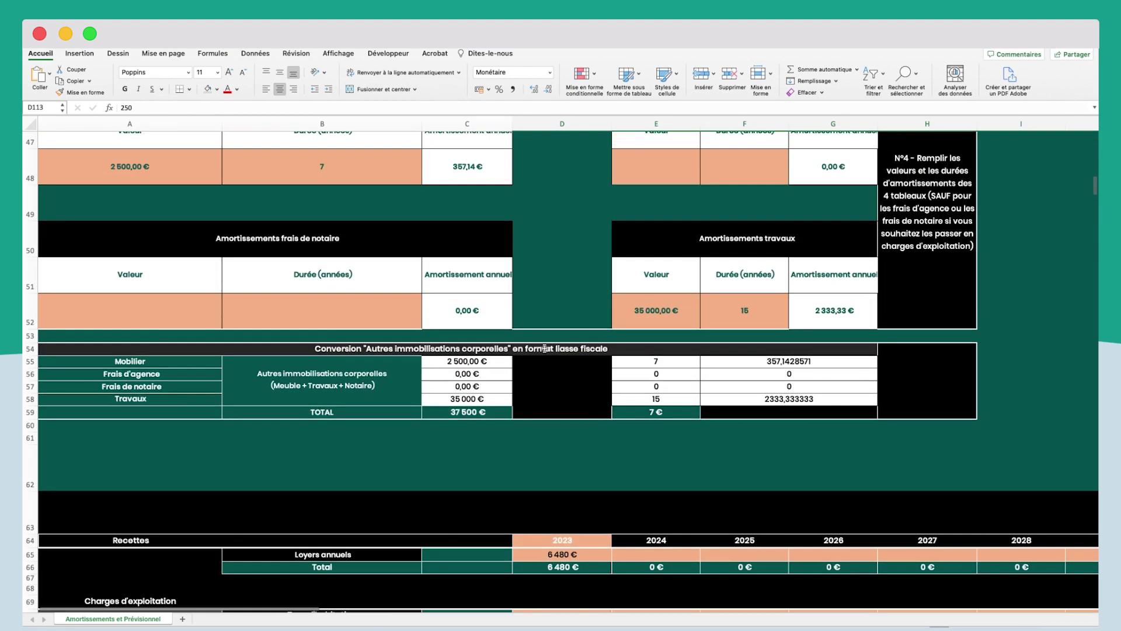
{"action": "scroll", "coordinate": [544, 349], "scroll_direction": "down", "scroll_amount": 8}
{"action": "left_click", "coordinate": [543, 279]}
{"action": "scroll", "coordinate": [542, 292], "scroll_direction": "down", "scroll_amount": 5}
{"action": "scroll", "coordinate": [543, 292], "scroll_direction": "down", "scroll_amount": 2}
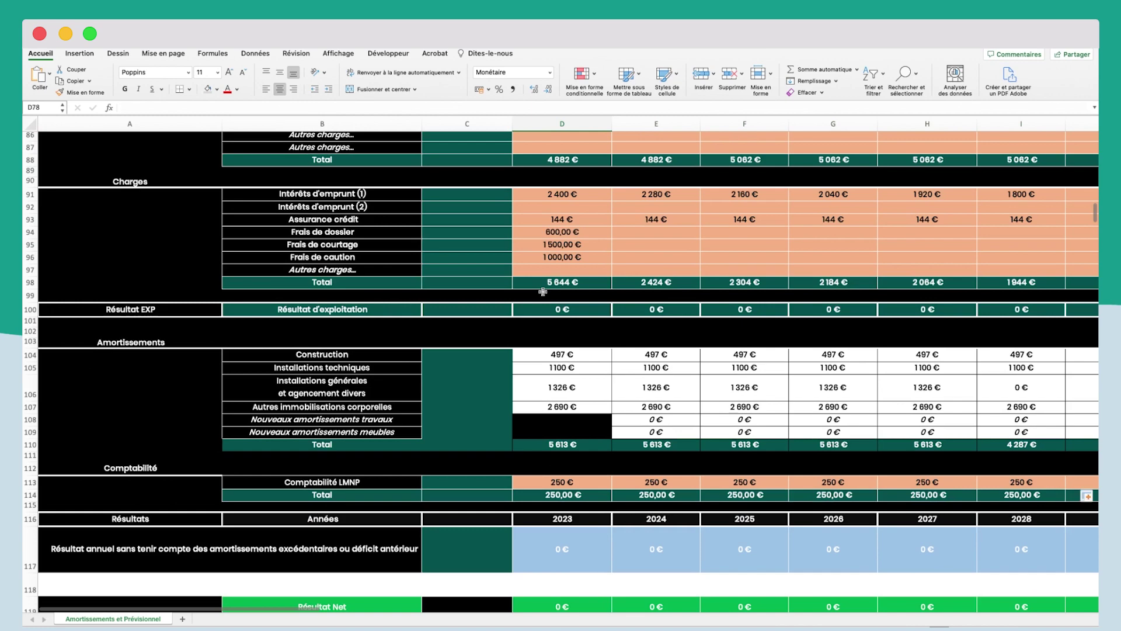
{"action": "scroll", "coordinate": [543, 292], "scroll_direction": "up", "scroll_amount": 10}
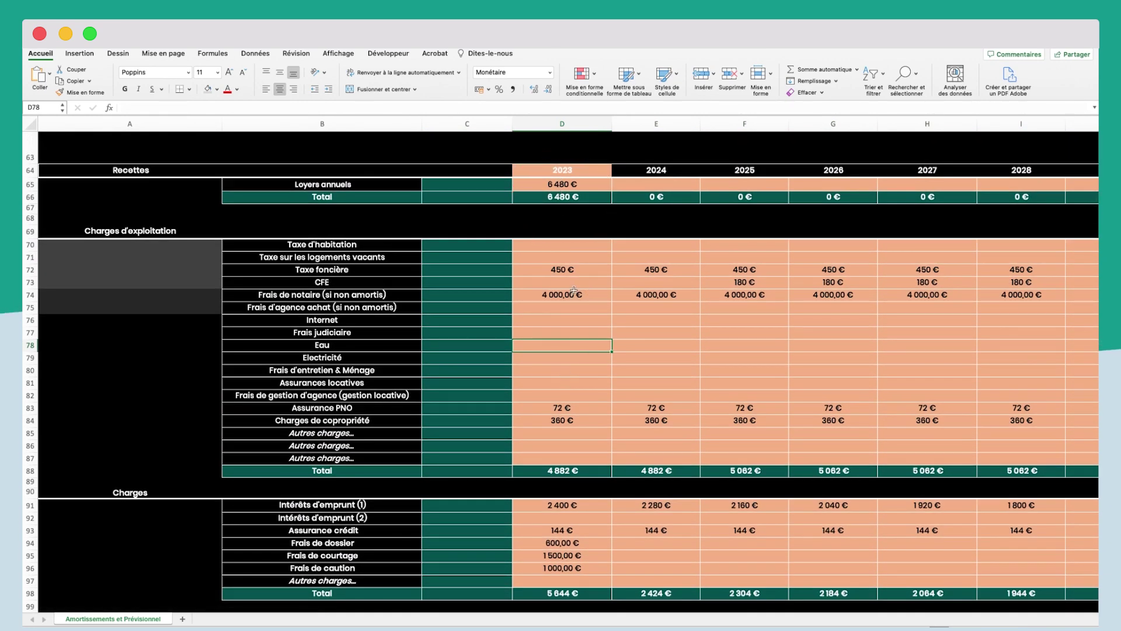
{"action": "left_click", "coordinate": [568, 468]}
Clear the Frais de notaire amounts from 2024 through 2043, keeping only the 2023 entry
{"action": "left_click", "coordinate": [645, 295]}
{"action": "left_click_drag", "start_coordinate": [646, 295], "coordinate": [817, 294]}
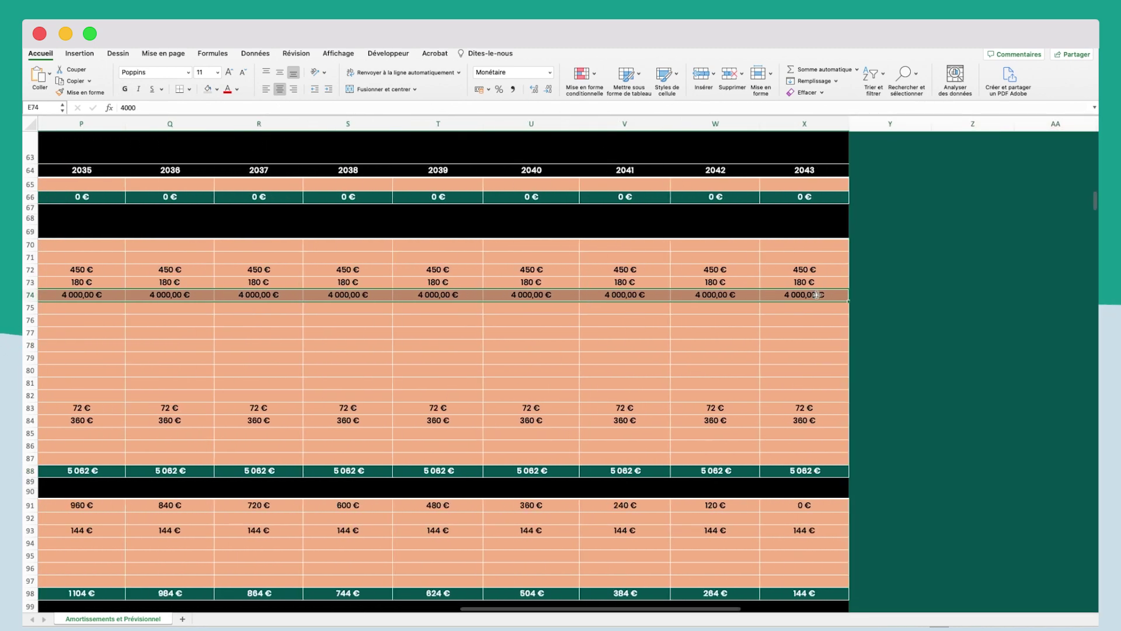
{"action": "key", "text": "Delete"}
{"action": "left_click", "coordinate": [390, 322]}
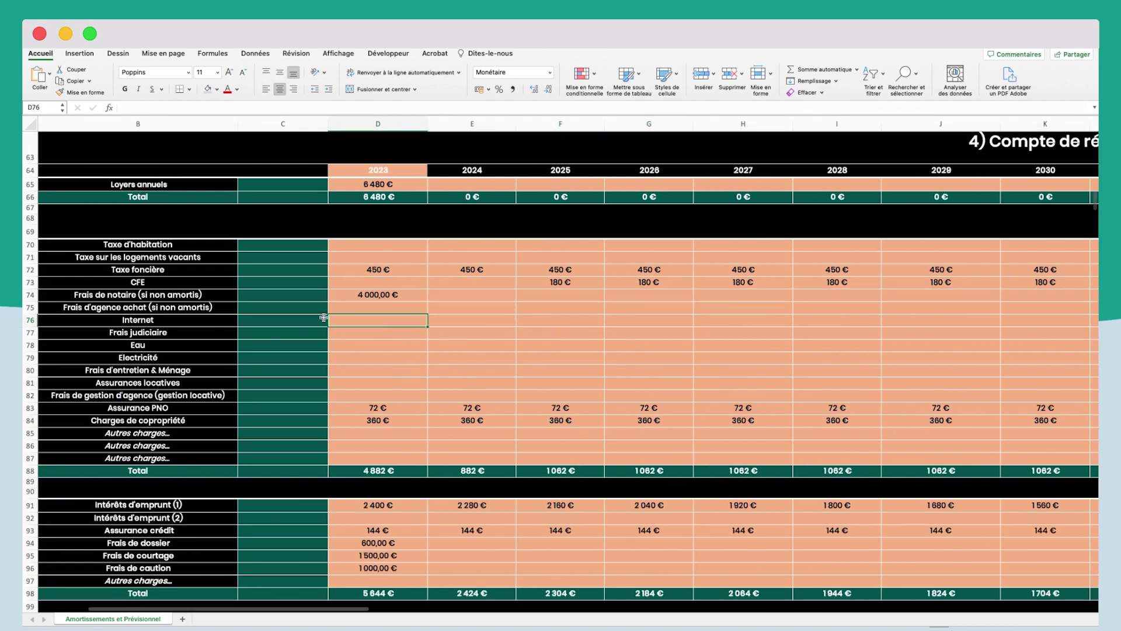
Inspect the 2023 Charges d'exploitation total and the Charges section below it
{"action": "scroll", "coordinate": [383, 425], "scroll_direction": "down", "scroll_amount": 3}
{"action": "left_click", "coordinate": [384, 424]}
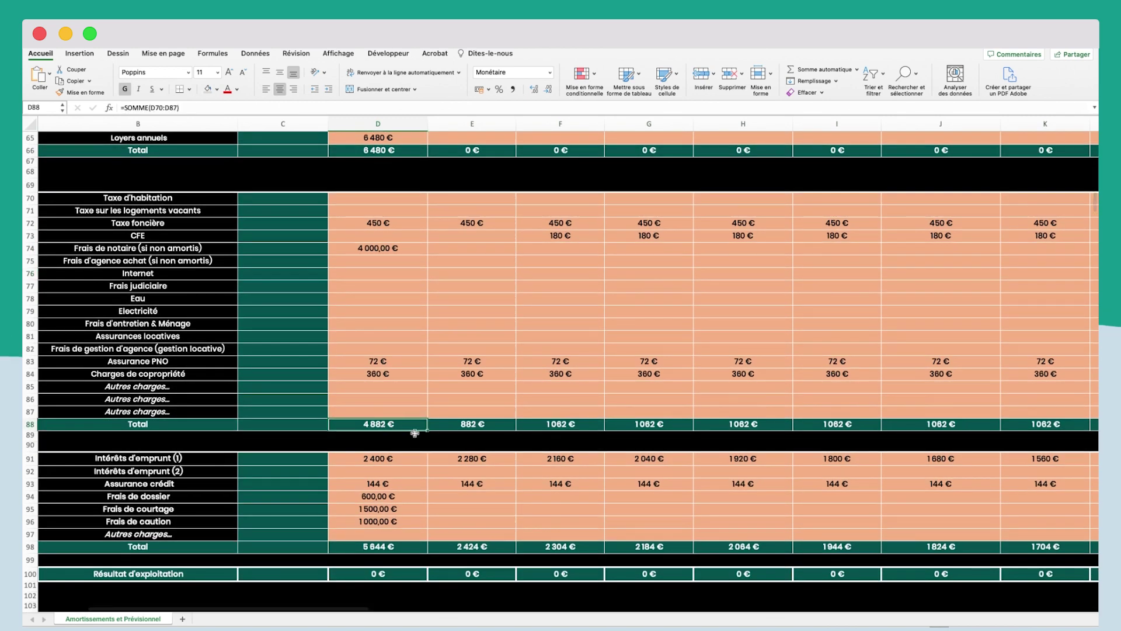
{"action": "scroll", "coordinate": [409, 433], "scroll_direction": "down", "scroll_amount": 3}
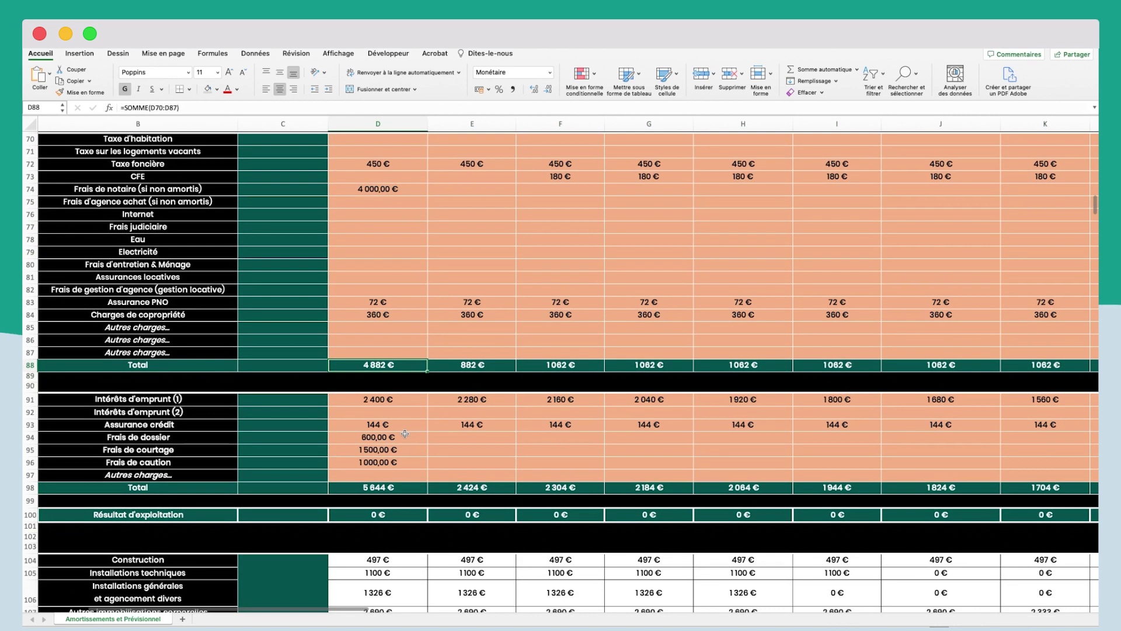
Review the 2023 financial charges and their total, the rent total, and the Comptabilité LMNP cost
{"action": "left_click_drag", "start_coordinate": [384, 399], "coordinate": [376, 474]}
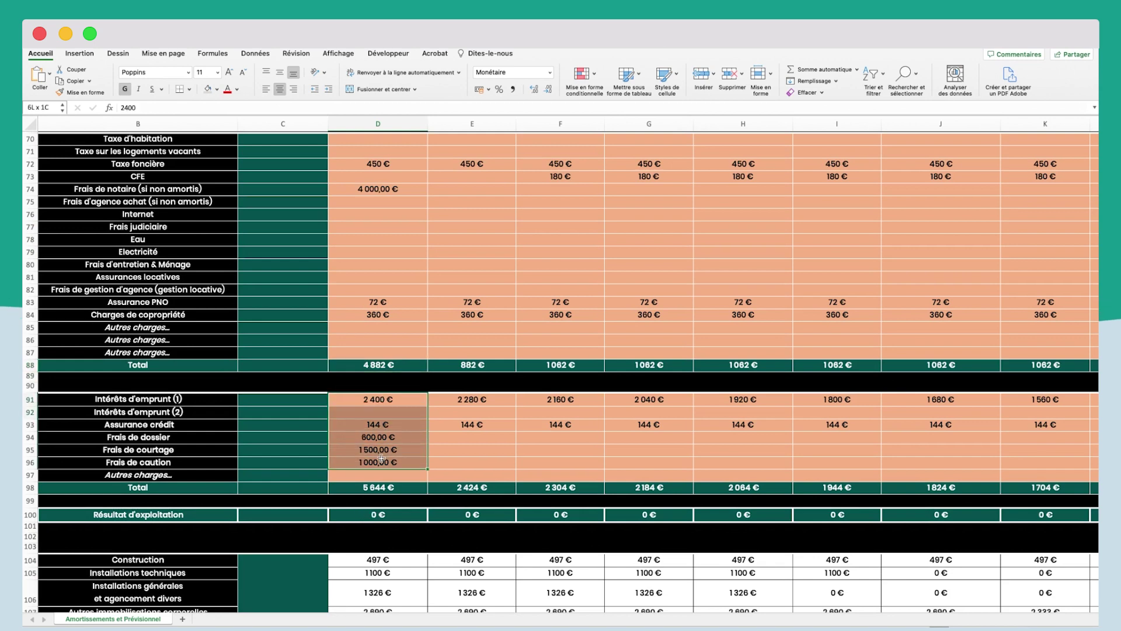
{"action": "left_click", "coordinate": [372, 491]}
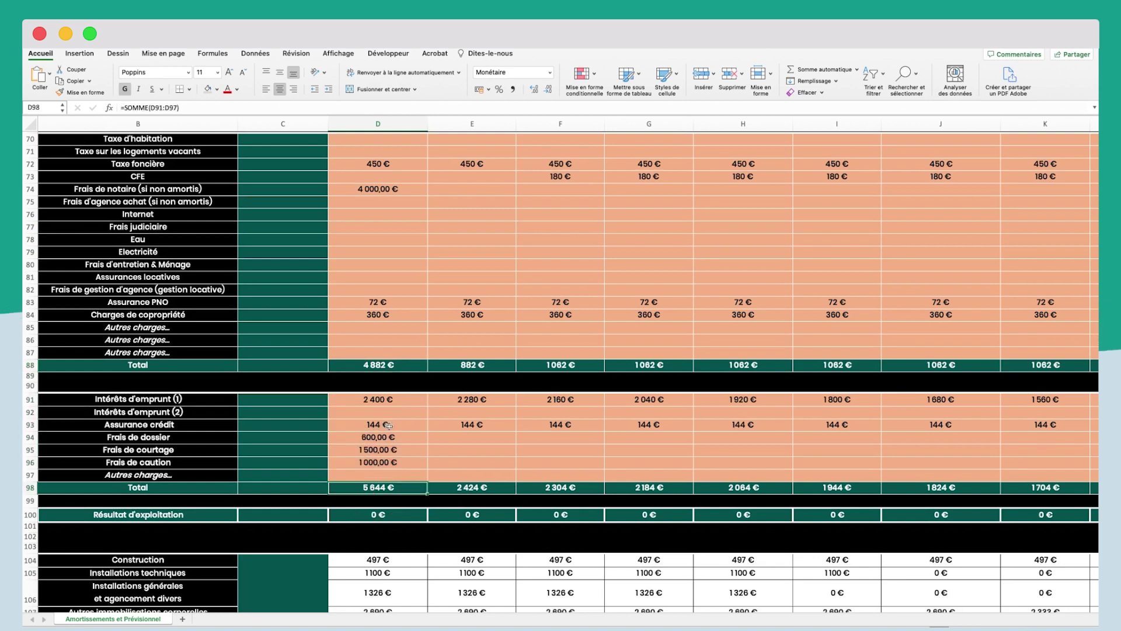
{"action": "scroll", "coordinate": [370, 473], "scroll_direction": "up", "scroll_amount": 4}
{"action": "scroll", "coordinate": [369, 461], "scroll_direction": "left", "scroll_amount": 3}
{"action": "scroll", "coordinate": [374, 444], "scroll_direction": "up", "scroll_amount": 1}
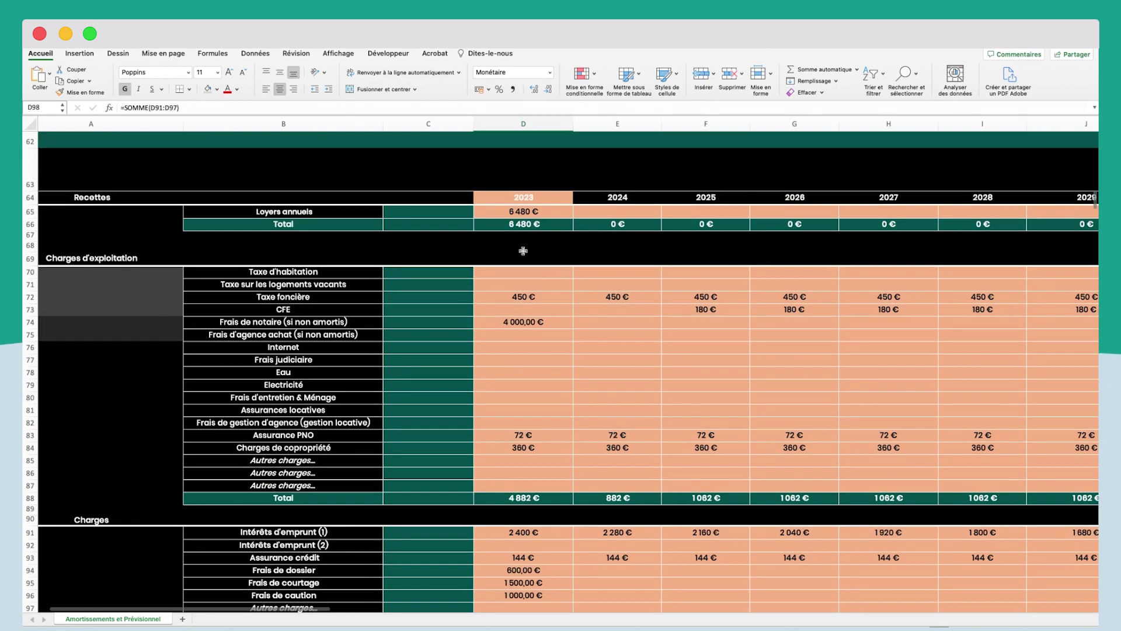
{"action": "left_click", "coordinate": [519, 223]}
{"action": "scroll", "coordinate": [495, 367], "scroll_direction": "down", "scroll_amount": 5}
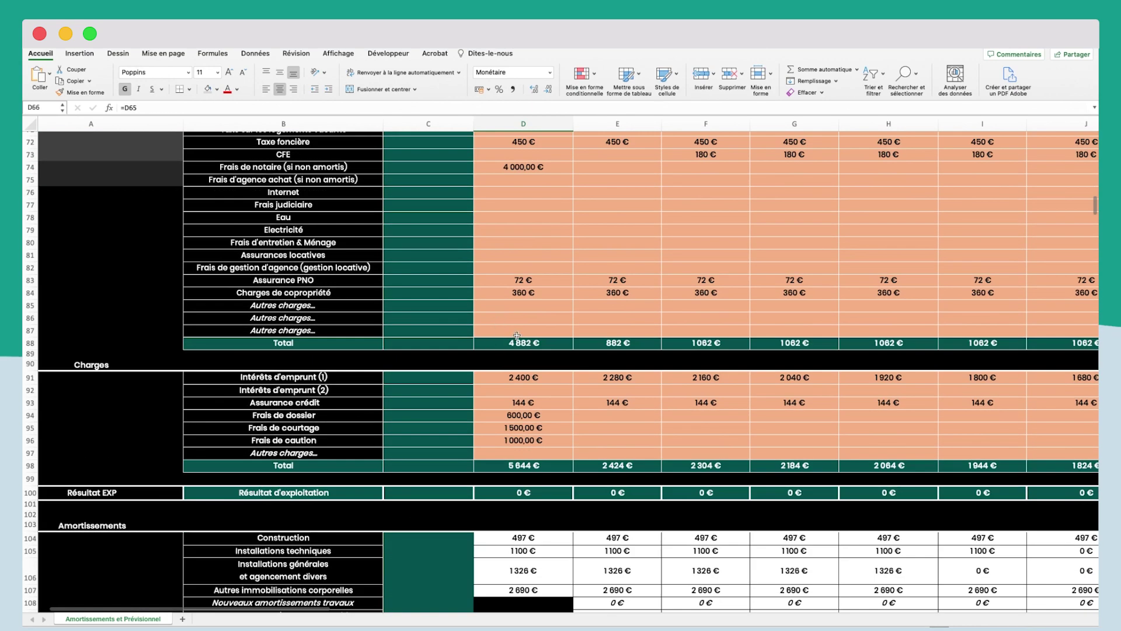
{"action": "scroll", "coordinate": [564, 431], "scroll_direction": "down", "scroll_amount": 5}
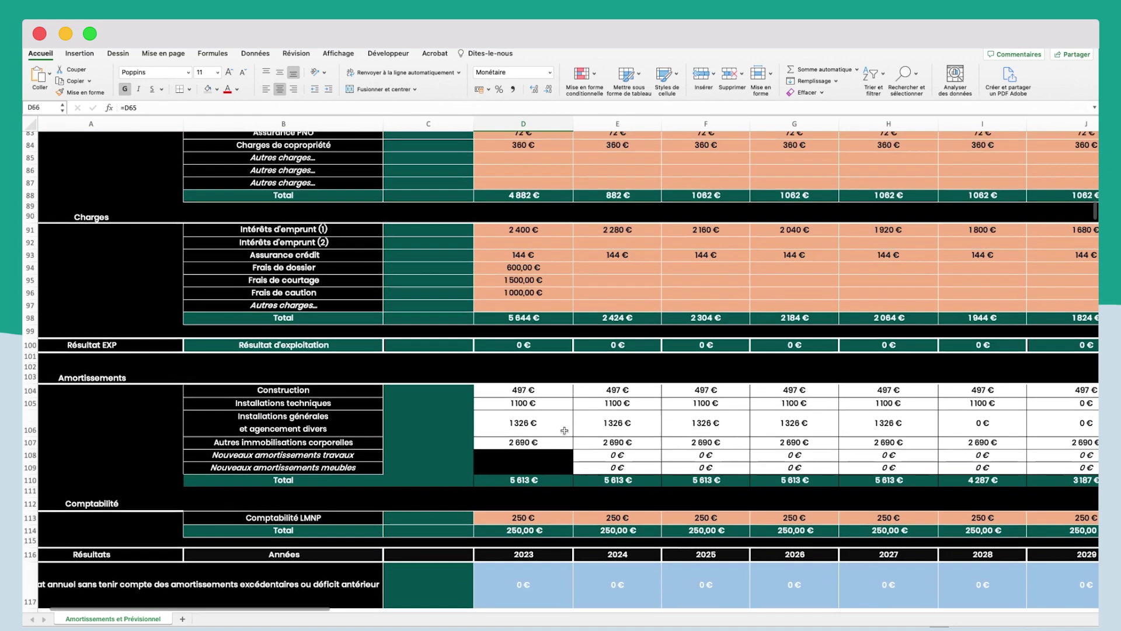
{"action": "scroll", "coordinate": [568, 420], "scroll_direction": "down", "scroll_amount": 3}
{"action": "left_click", "coordinate": [517, 435]}
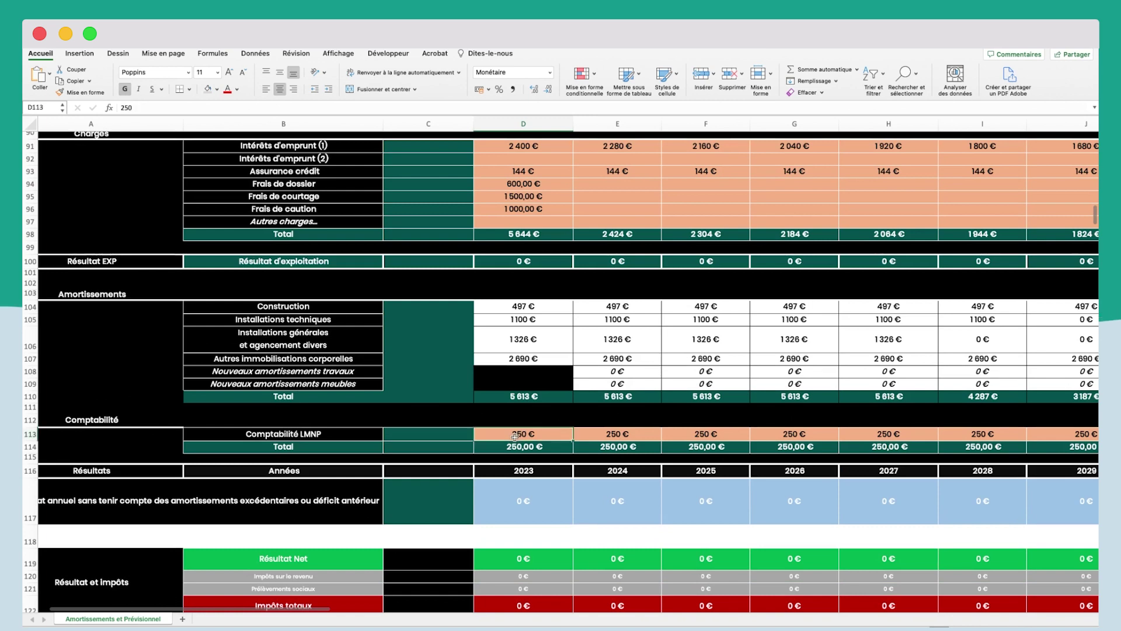
Inspect the 2023 Amortissements excédentaires and Déficit, tracing the deficit back through rent, operating charges, financial charges and accounting costs
{"action": "scroll", "coordinate": [523, 423], "scroll_direction": "down", "scroll_amount": 5}
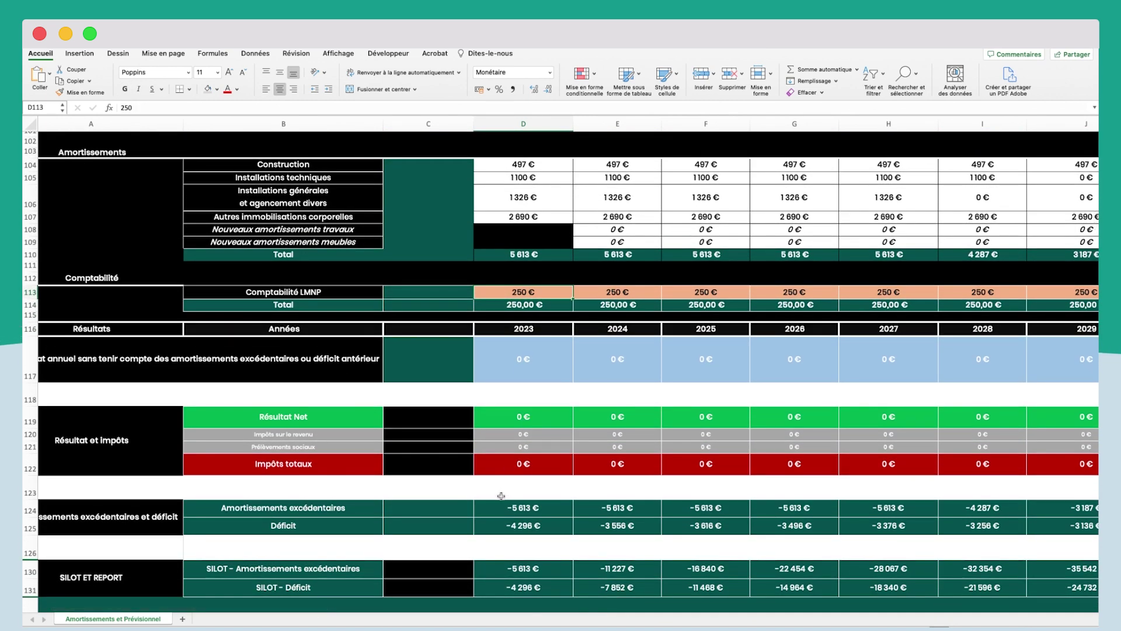
{"action": "left_click", "coordinate": [501, 510]}
{"action": "left_click", "coordinate": [510, 528]}
{"action": "scroll", "coordinate": [506, 467], "scroll_direction": "up", "scroll_amount": 9}
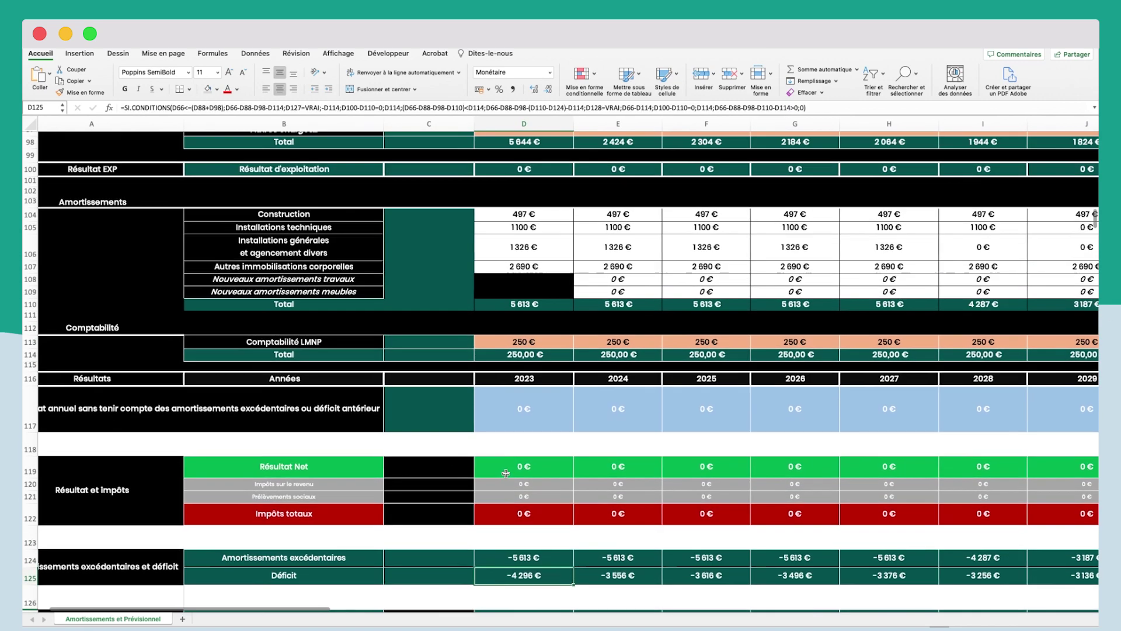
{"action": "scroll", "coordinate": [505, 468], "scroll_direction": "up", "scroll_amount": 9}
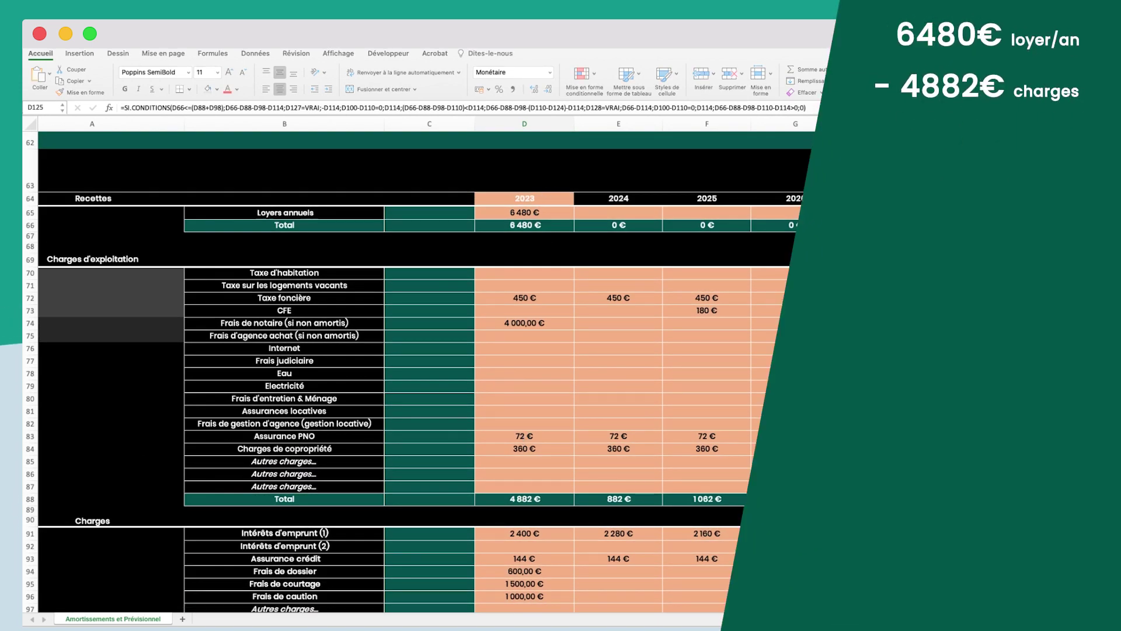
{"action": "scroll", "coordinate": [332, 415], "scroll_direction": "down", "scroll_amount": 4}
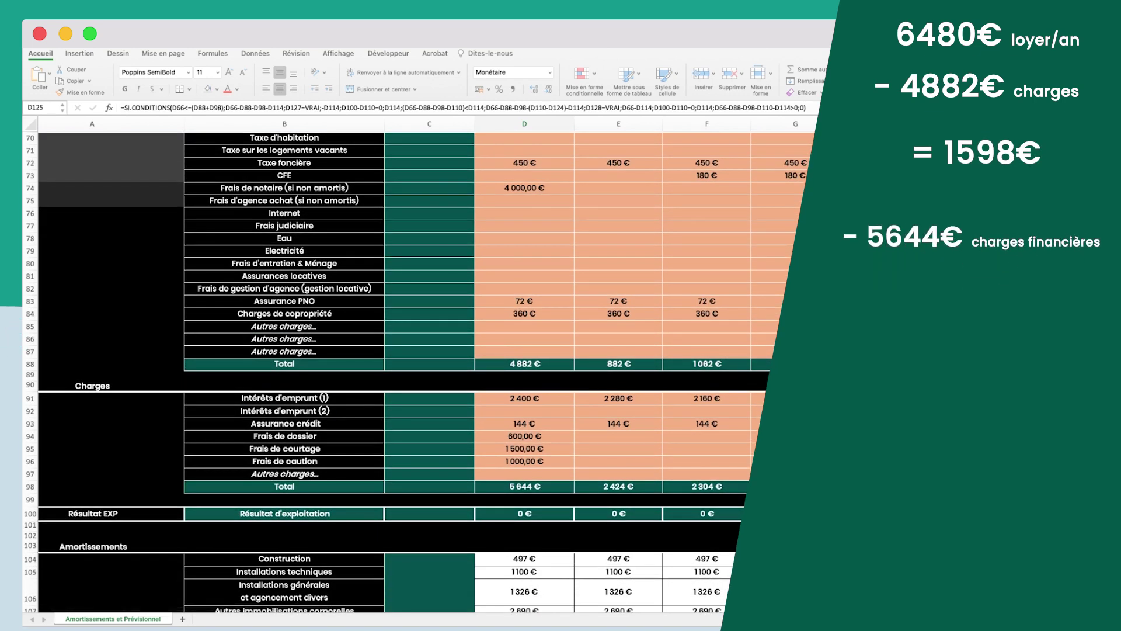
{"action": "scroll", "coordinate": [520, 281], "scroll_direction": "down", "scroll_amount": 15}
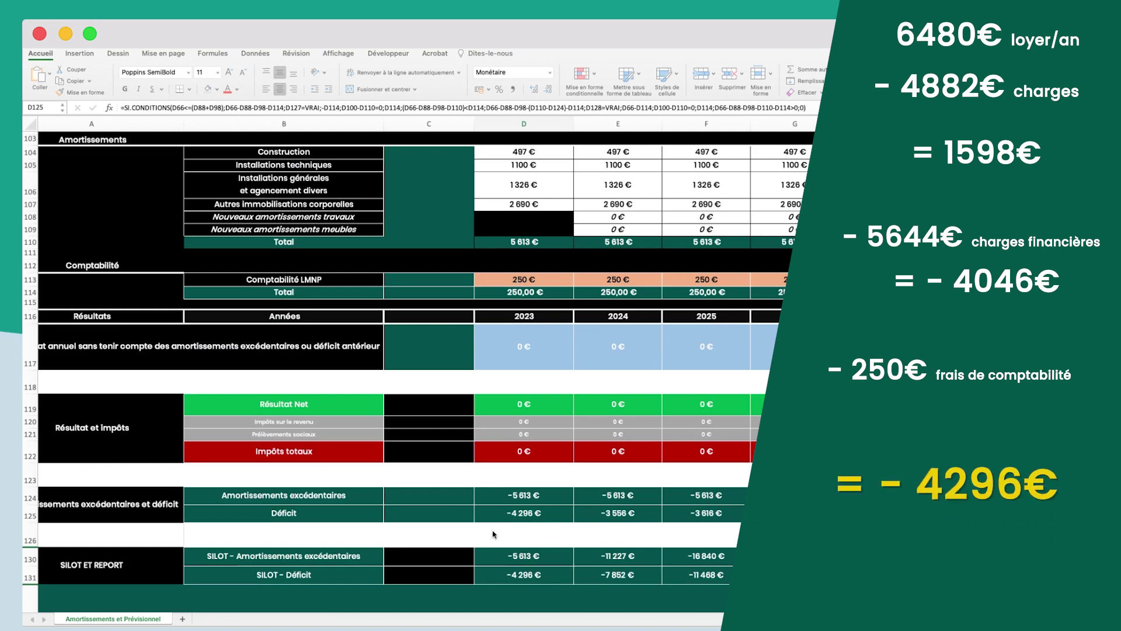
{"action": "left_click", "coordinate": [534, 513]}
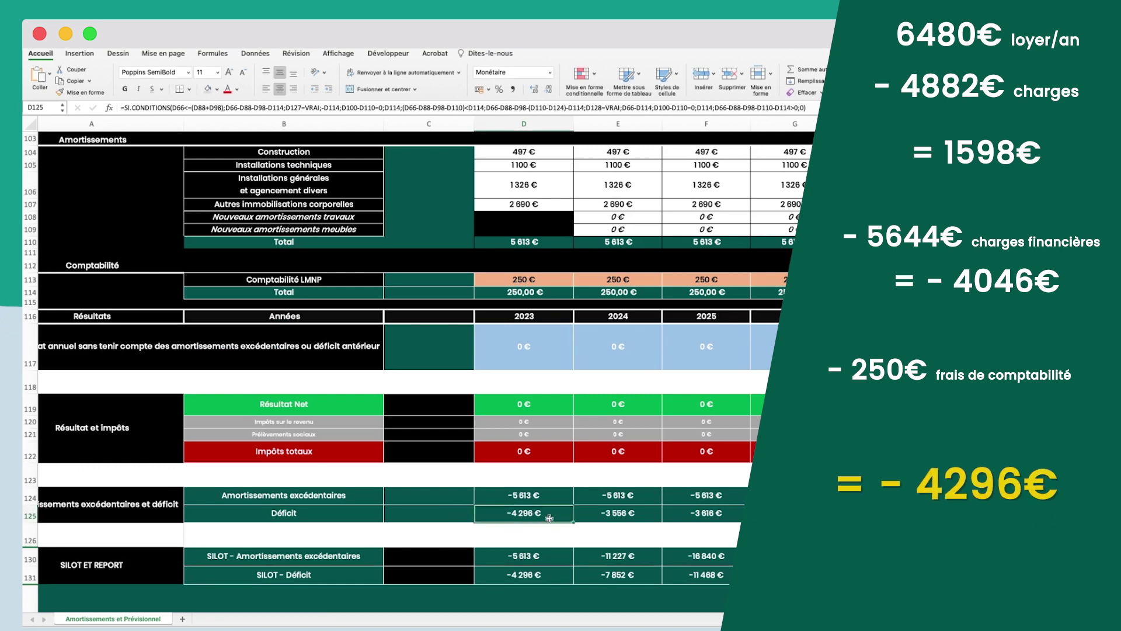
Examine the 2023 amortisation lines from Construction to Total and the SILOT - Amortissements excédentaires formula they feed
{"action": "scroll", "coordinate": [545, 517], "scroll_direction": "up", "scroll_amount": 2}
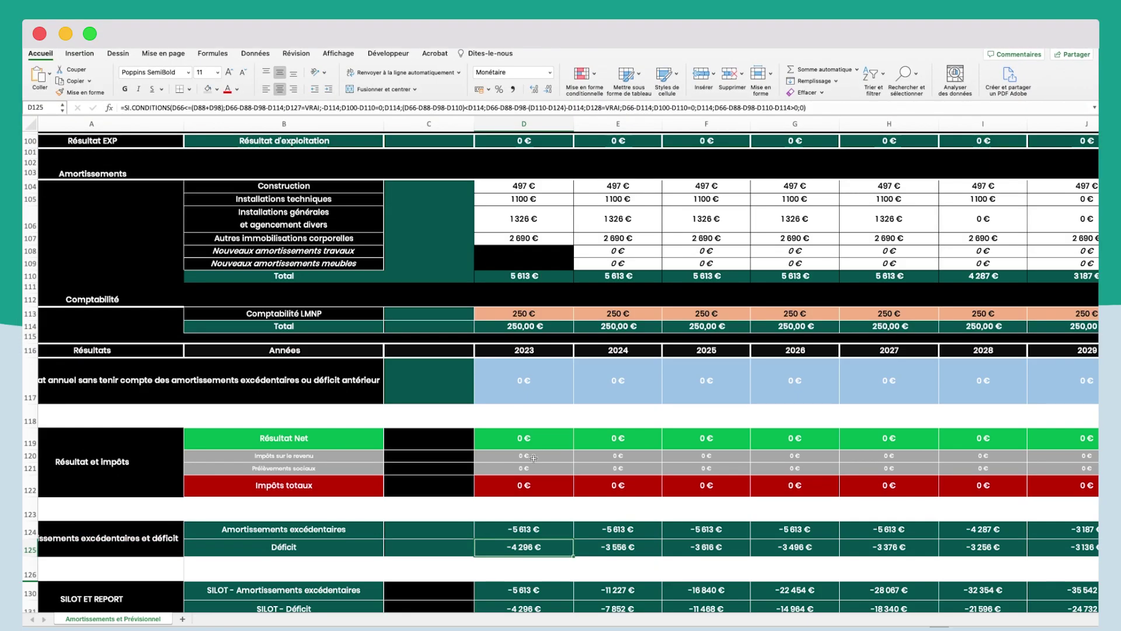
{"action": "scroll", "coordinate": [528, 470], "scroll_direction": "up", "scroll_amount": 10}
{"action": "scroll", "coordinate": [529, 470], "scroll_direction": "up", "scroll_amount": 5}
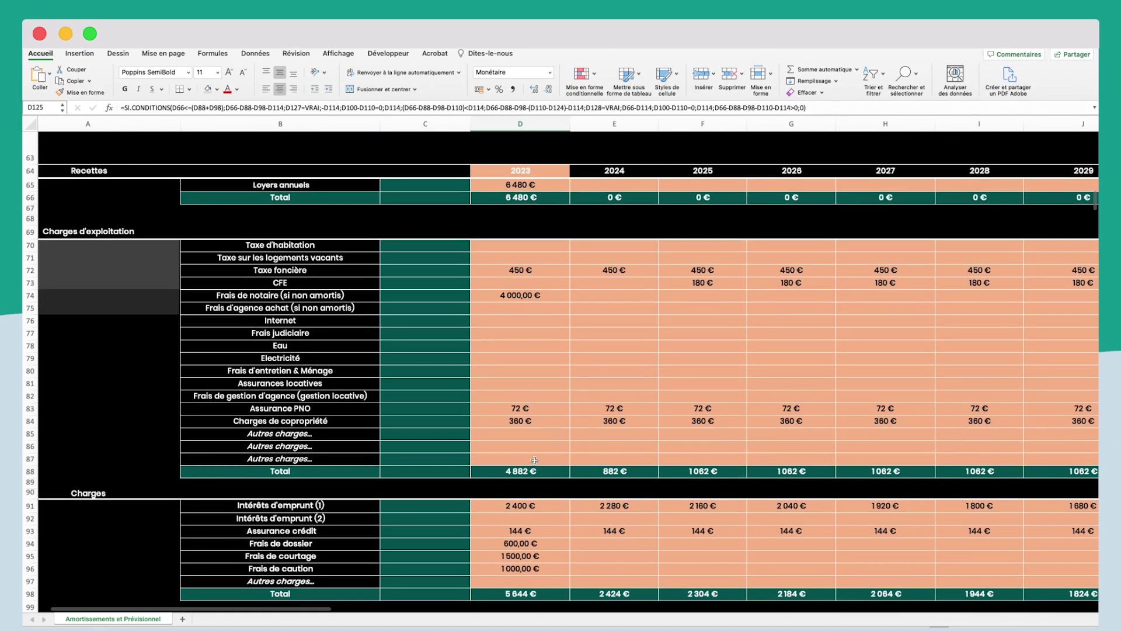
{"action": "scroll", "coordinate": [534, 460], "scroll_direction": "down", "scroll_amount": 10}
{"action": "left_click_drag", "start_coordinate": [522, 370], "coordinate": [527, 461]}
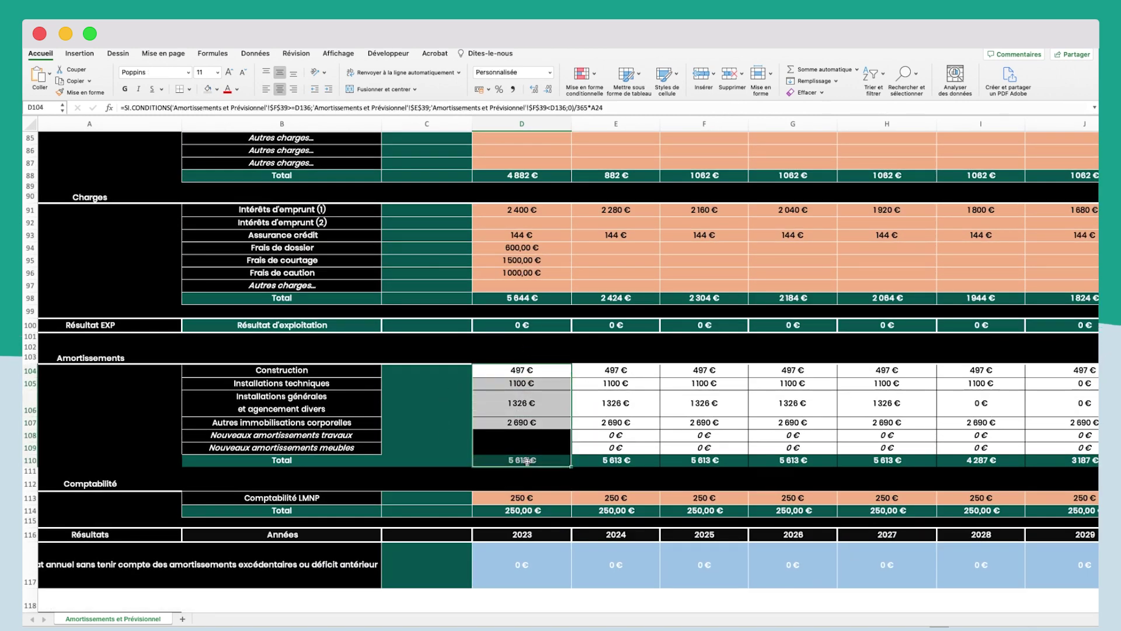
{"action": "scroll", "coordinate": [517, 388], "scroll_direction": "up", "scroll_amount": 1}
{"action": "left_click", "coordinate": [521, 373]}
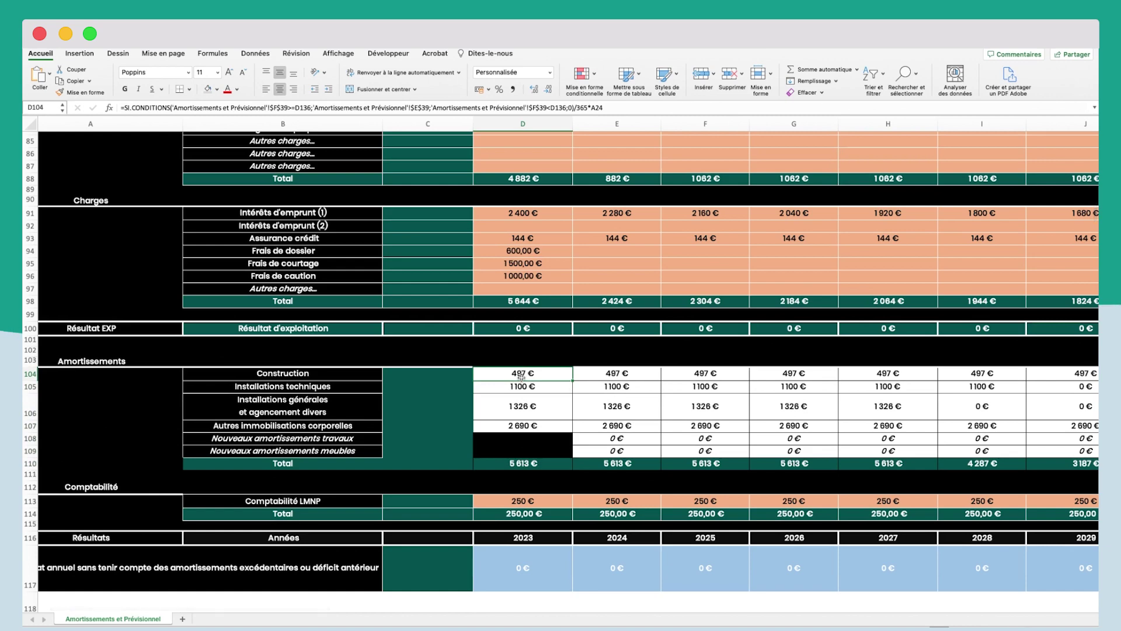
{"action": "scroll", "coordinate": [522, 376], "scroll_direction": "down", "scroll_amount": 10}
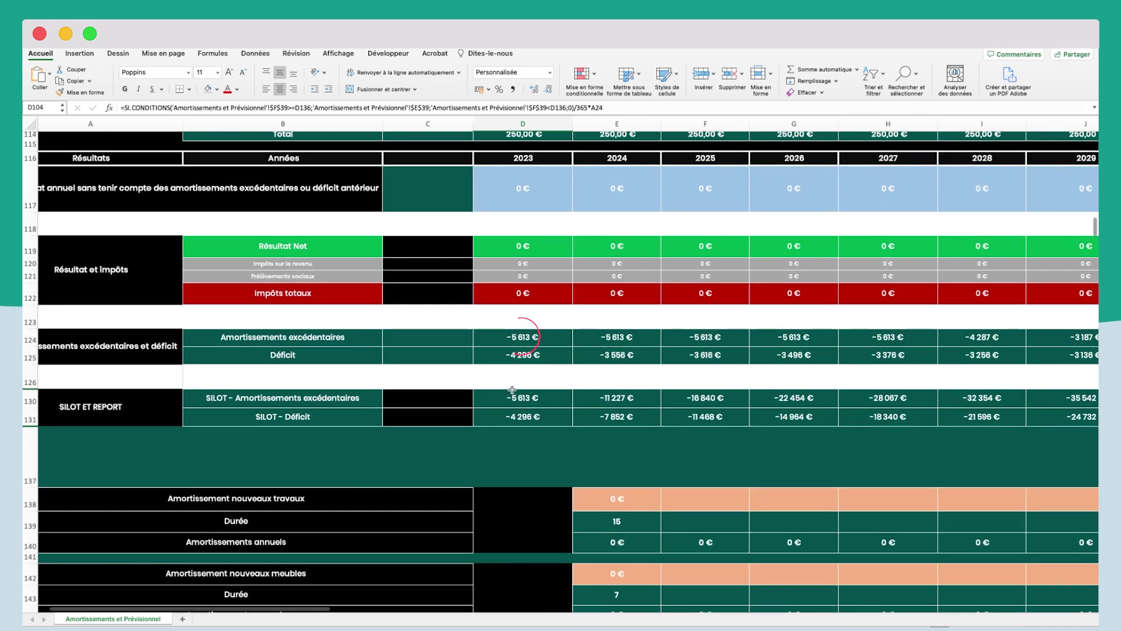
{"action": "left_click", "coordinate": [522, 398]}
{"action": "scroll", "coordinate": [529, 367], "scroll_direction": "up", "scroll_amount": 10}
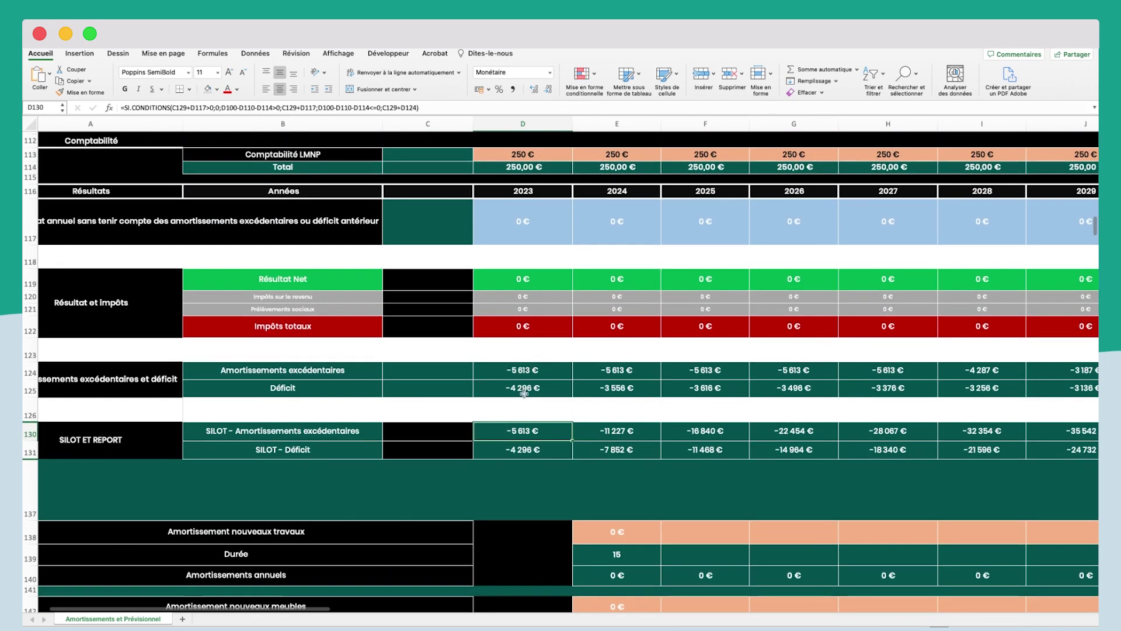
Compare the 2023 Amortissements excédentaires with the SILOT carry-forward rows for excess amortisation and deficit
{"action": "scroll", "coordinate": [496, 397], "scroll_direction": "left", "scroll_amount": 1}
{"action": "scroll", "coordinate": [460, 423], "scroll_direction": "up", "scroll_amount": 1}
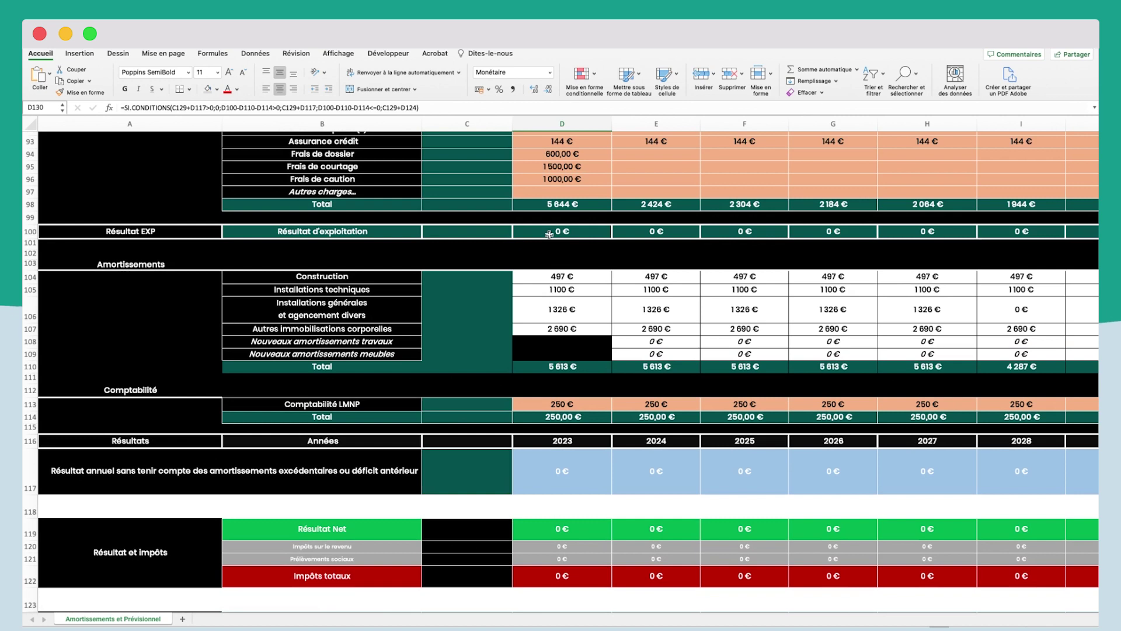
{"action": "scroll", "coordinate": [622, 324], "scroll_direction": "down", "scroll_amount": 7}
{"action": "left_click", "coordinate": [564, 422]}
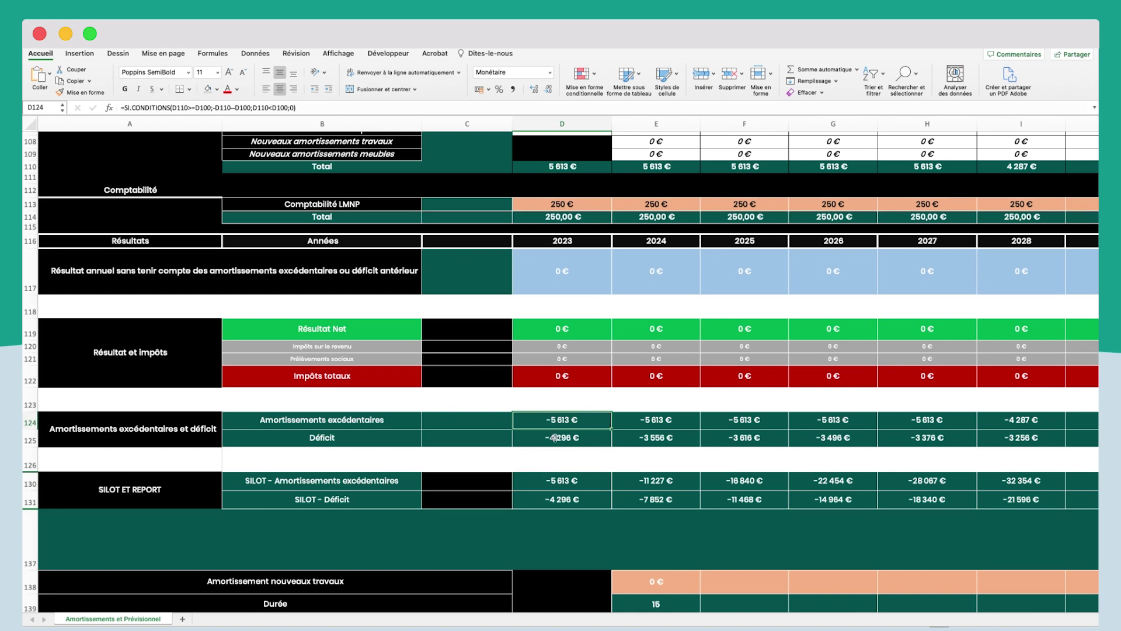
{"action": "left_click", "coordinate": [564, 478]}
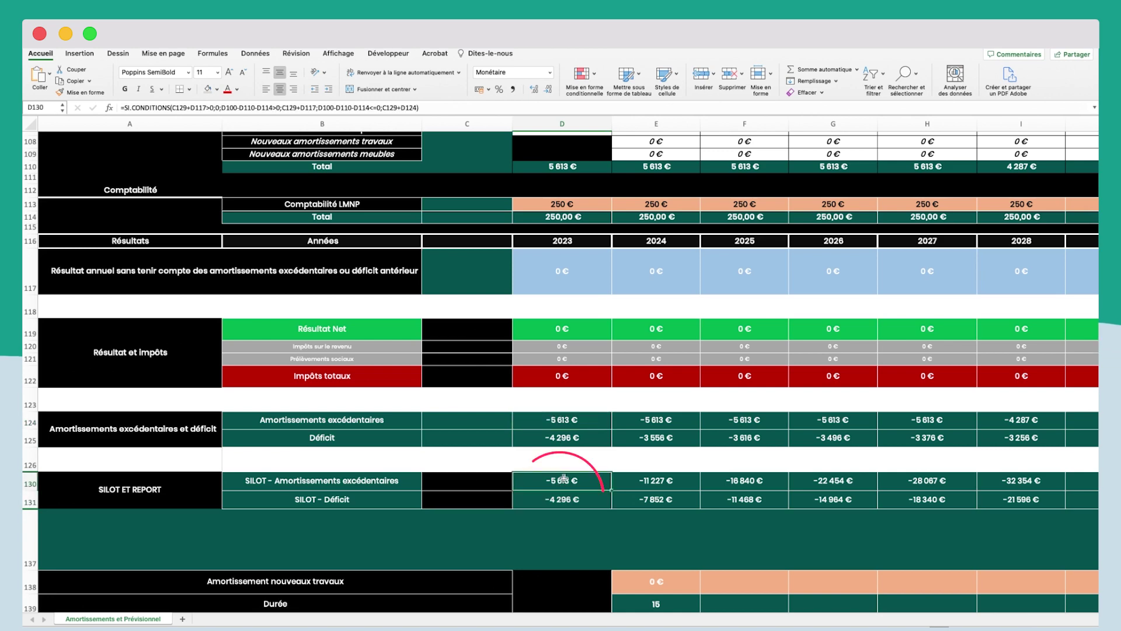
{"action": "left_click", "coordinate": [560, 499]}
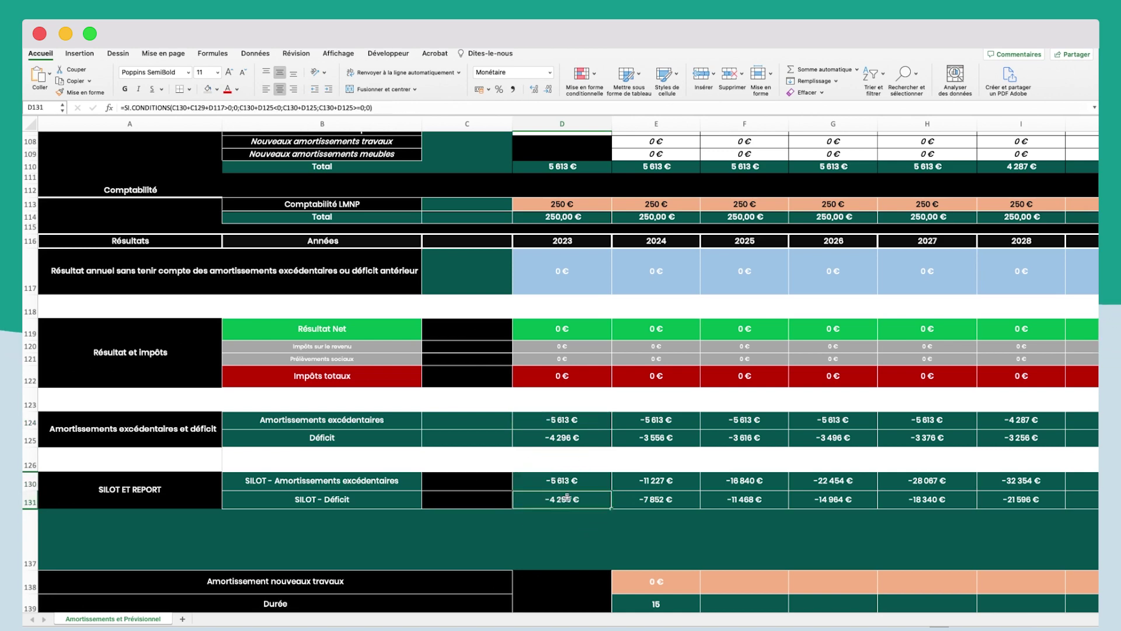
{"action": "left_click", "coordinate": [563, 482]}
Copy the 2023 Loyers annuels amount of 6 480 € across the forecast years through 2043
{"action": "scroll", "coordinate": [525, 479], "scroll_direction": "up", "scroll_amount": 20}
{"action": "left_click", "coordinate": [514, 476]}
{"action": "scroll", "coordinate": [514, 476], "scroll_direction": "right", "scroll_amount": 5}
{"action": "scroll", "coordinate": [978, 484], "scroll_direction": "right", "scroll_amount": 10}
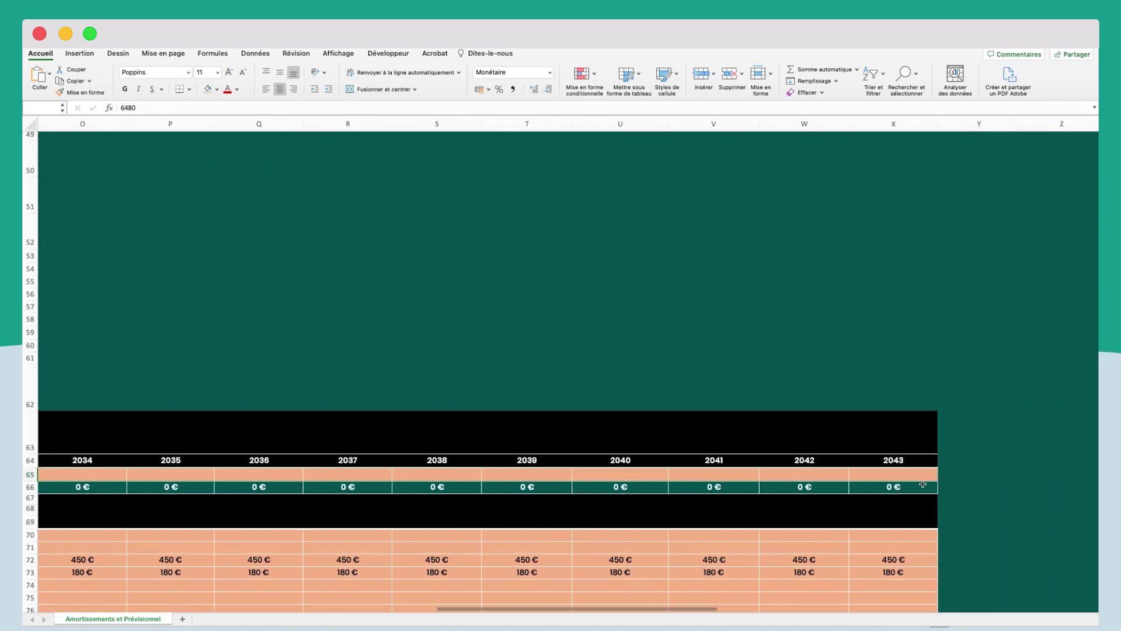
{"action": "scroll", "coordinate": [923, 484], "scroll_direction": "left", "scroll_amount": 15}
{"action": "scroll", "coordinate": [691, 502], "scroll_direction": "down", "scroll_amount": 2}
{"action": "left_click", "coordinate": [691, 502]}
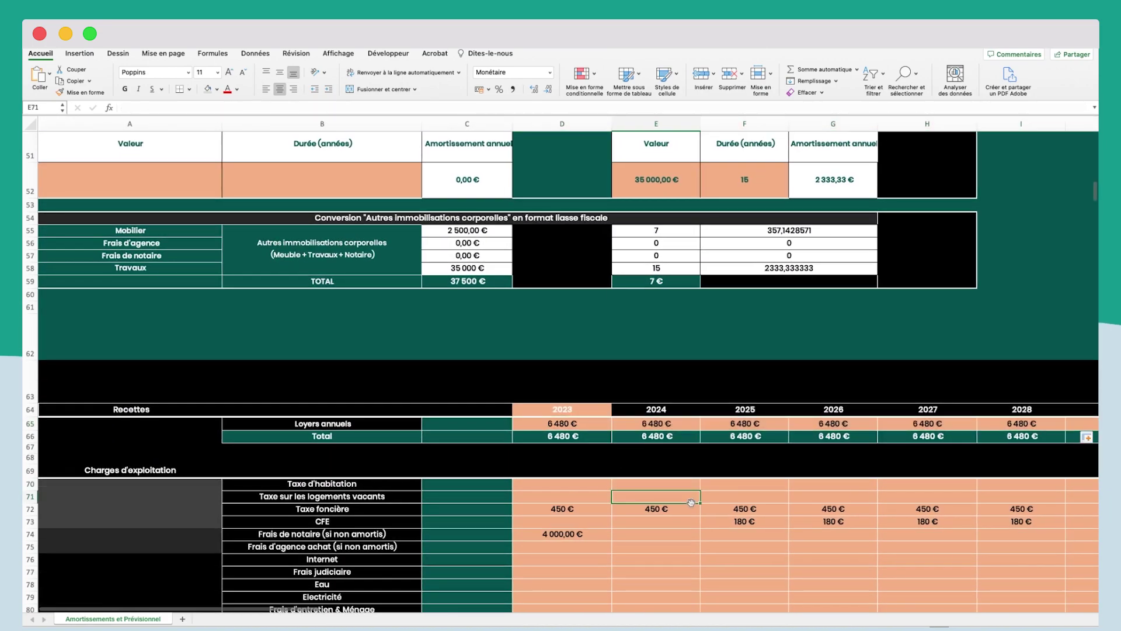
Review the 2024 charge totals, Résultat d'exploitation, Comptabilité LMNP cost and amortisation total
{"action": "scroll", "coordinate": [691, 503], "scroll_direction": "down", "scroll_amount": 5}
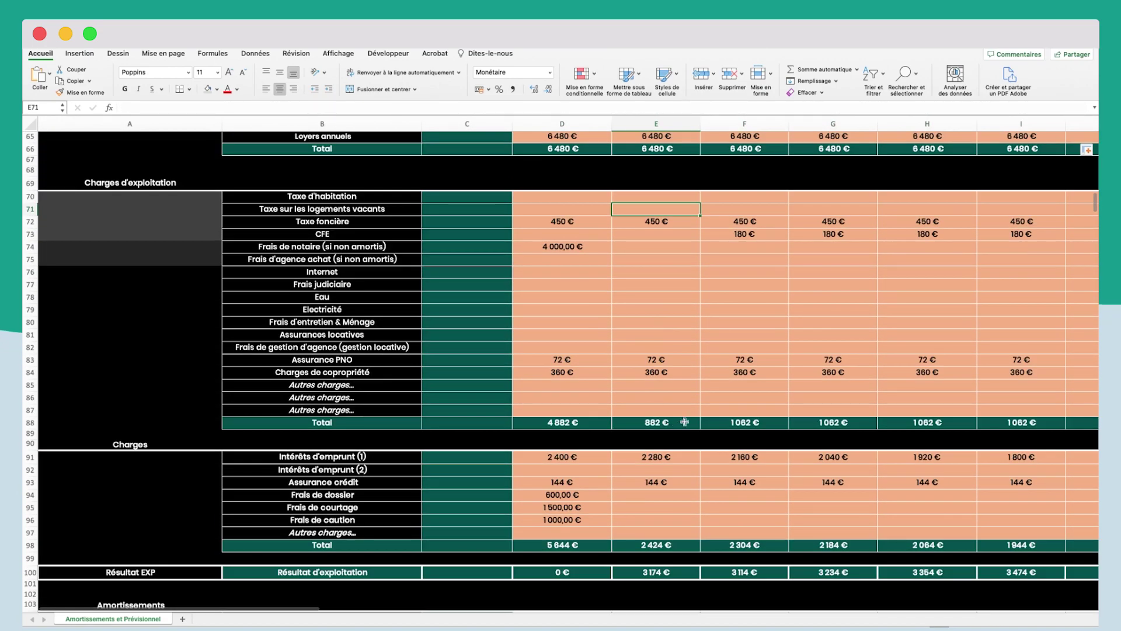
{"action": "scroll", "coordinate": [682, 426], "scroll_direction": "down", "scroll_amount": 3}
{"action": "scroll", "coordinate": [672, 409], "scroll_direction": "up", "scroll_amount": 5}
{"action": "scroll", "coordinate": [657, 391], "scroll_direction": "down", "scroll_amount": 2}
{"action": "scroll", "coordinate": [642, 372], "scroll_direction": "down", "scroll_amount": 4}
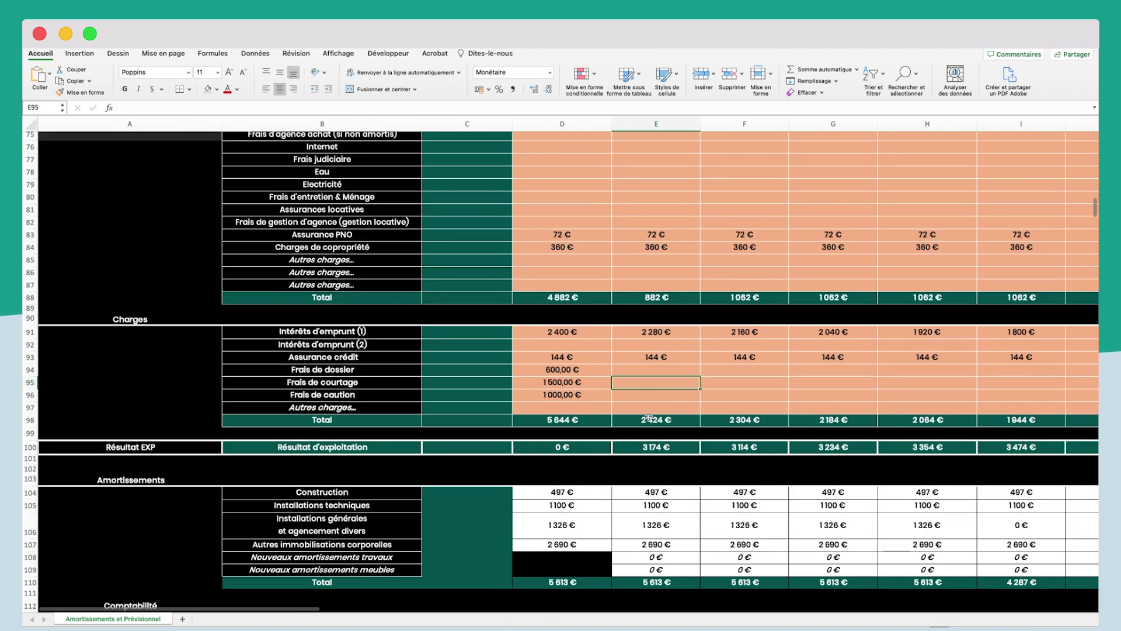
{"action": "left_click", "coordinate": [680, 449]}
{"action": "scroll", "coordinate": [681, 448], "scroll_direction": "down", "scroll_amount": 2}
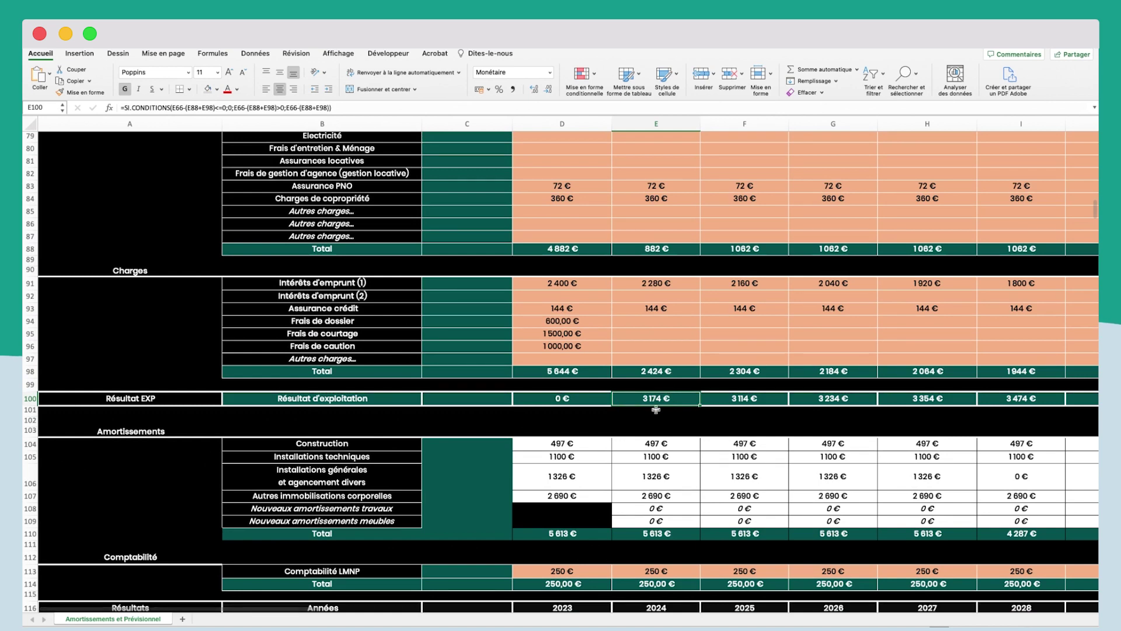
{"action": "scroll", "coordinate": [656, 400], "scroll_direction": "down", "scroll_amount": 3}
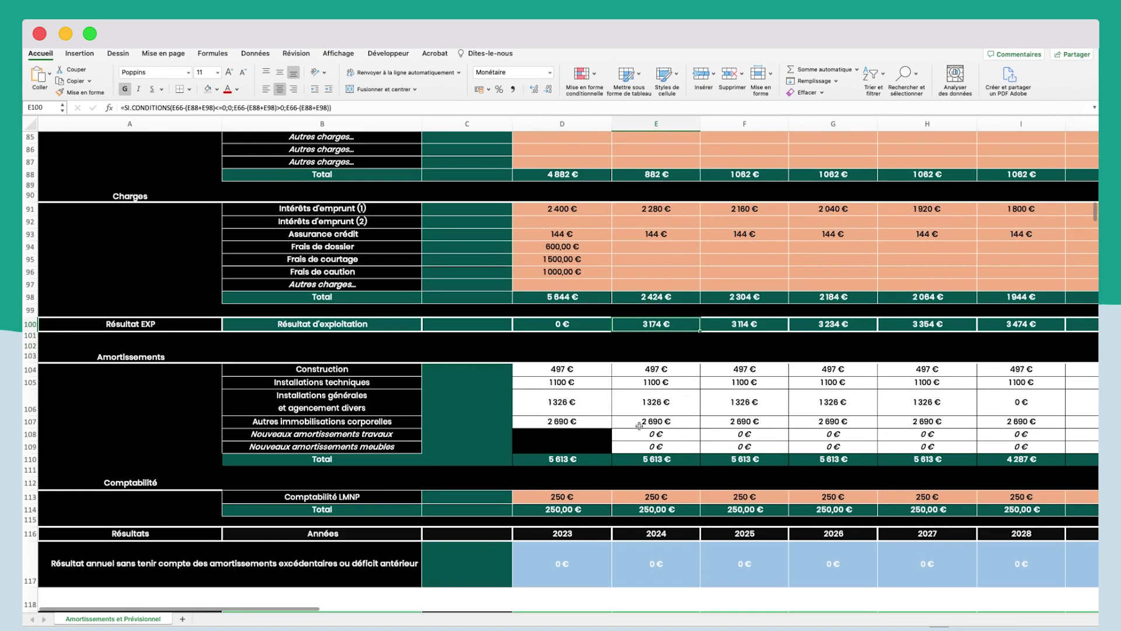
{"action": "left_click", "coordinate": [652, 500]}
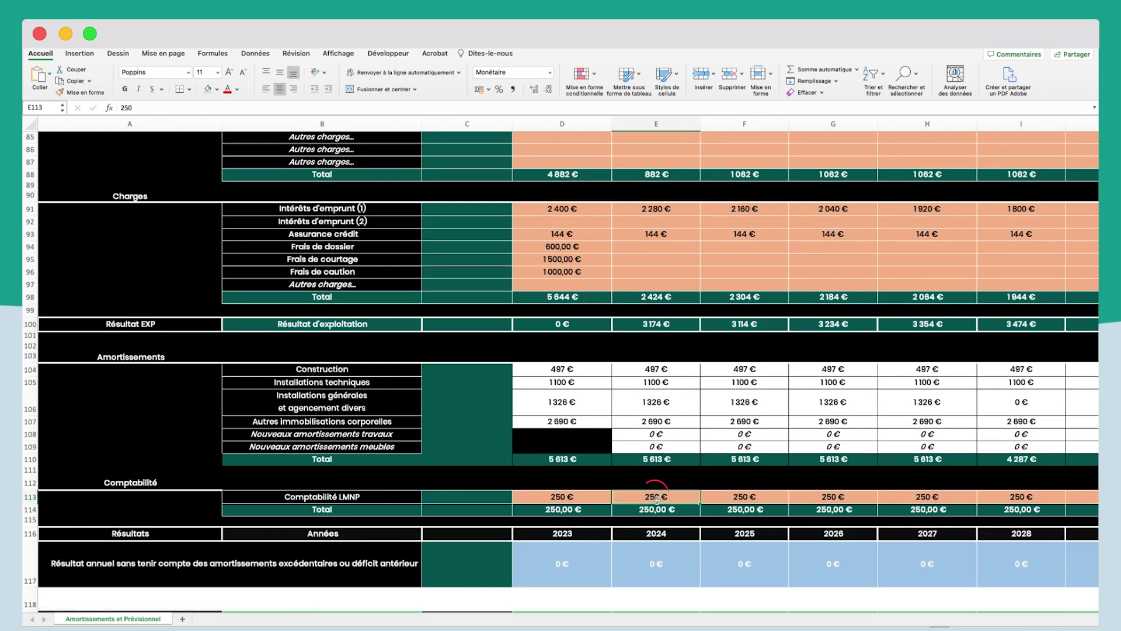
{"action": "left_click", "coordinate": [649, 460]}
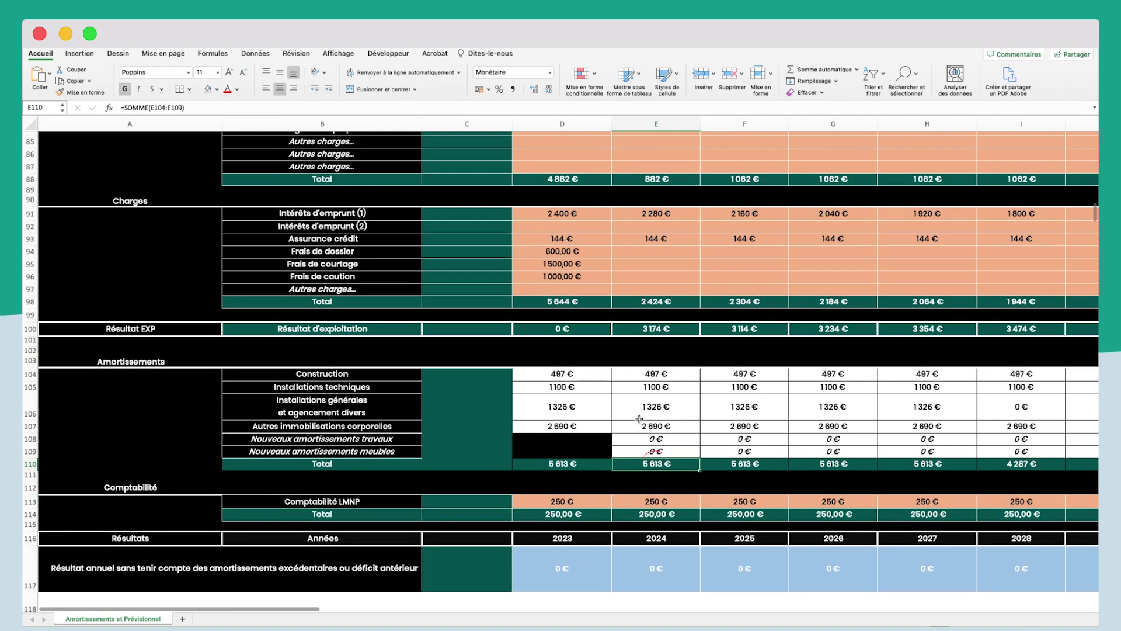
Inspect the 2024 Résultat Net, Amortissements excédentaires and Déficit against the year's operating result and accounting cost
{"action": "scroll", "coordinate": [680, 427], "scroll_direction": "down", "scroll_amount": 8}
{"action": "scroll", "coordinate": [681, 427], "scroll_direction": "down", "scroll_amount": 2}
{"action": "left_click", "coordinate": [662, 345]}
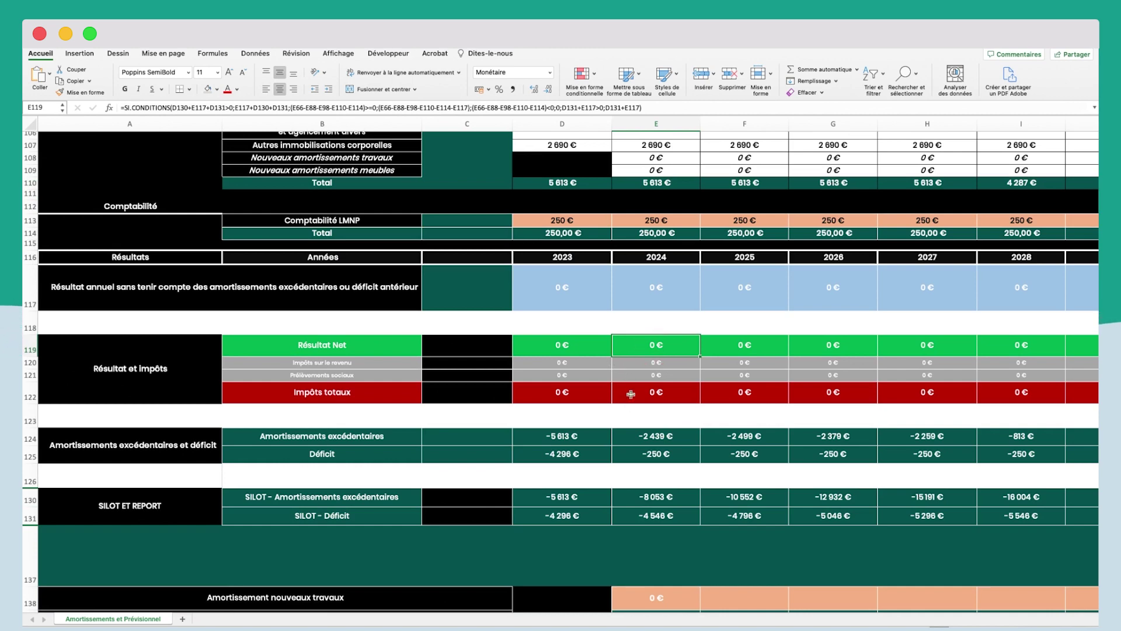
{"action": "scroll", "coordinate": [627, 404], "scroll_direction": "up", "scroll_amount": 6}
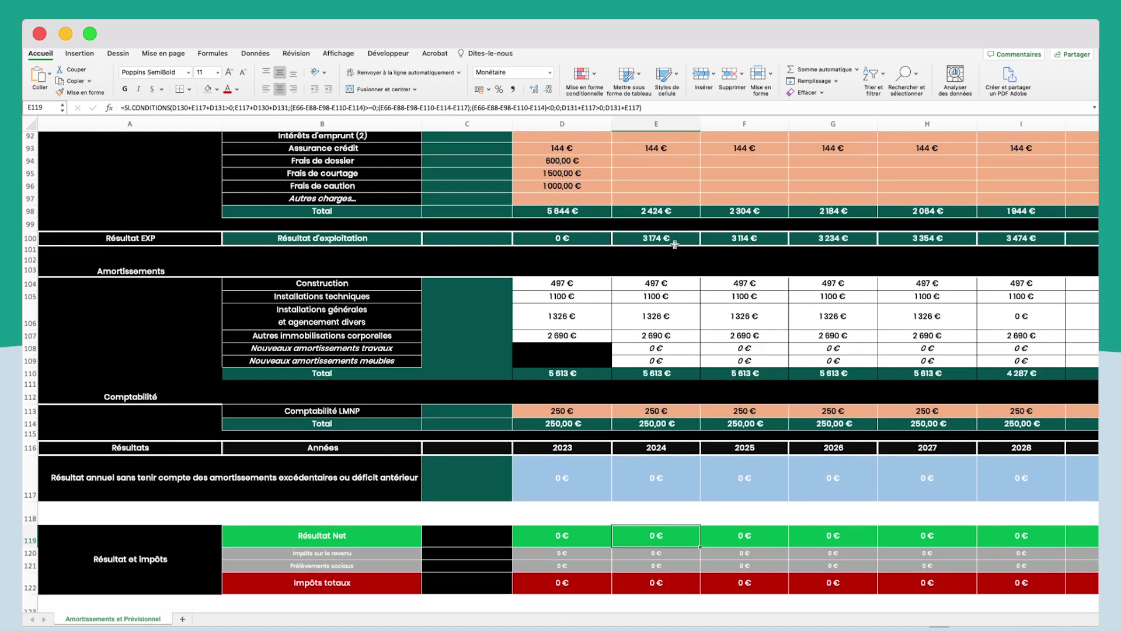
{"action": "scroll", "coordinate": [669, 290], "scroll_direction": "down", "scroll_amount": 5}
{"action": "left_click", "coordinate": [643, 513]}
{"action": "left_click", "coordinate": [656, 501]}
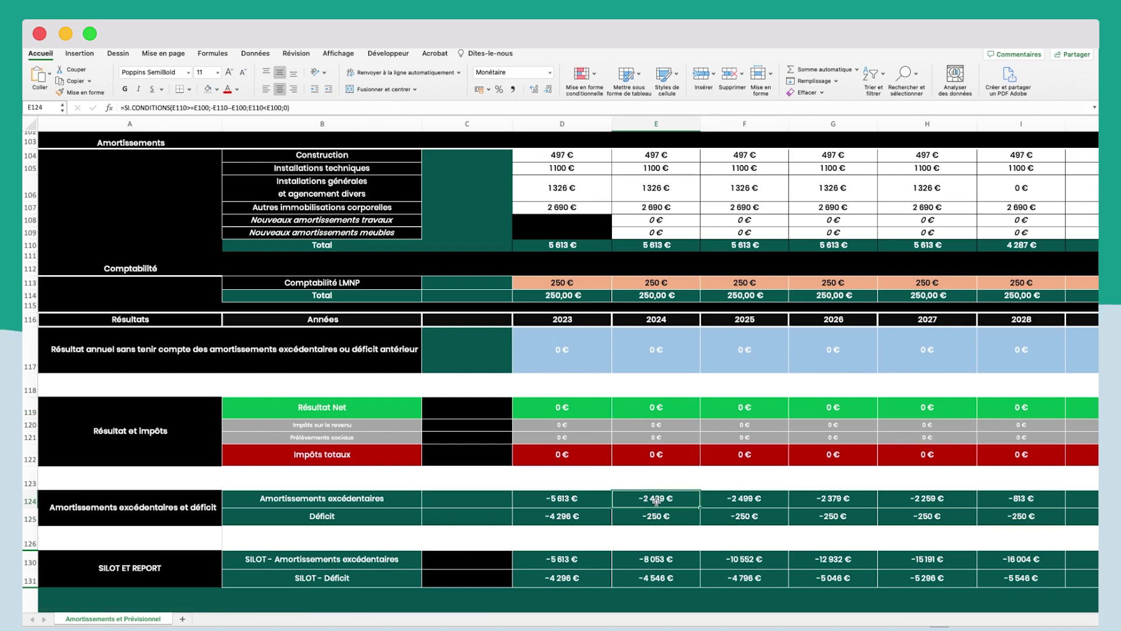
{"action": "left_click", "coordinate": [655, 517]}
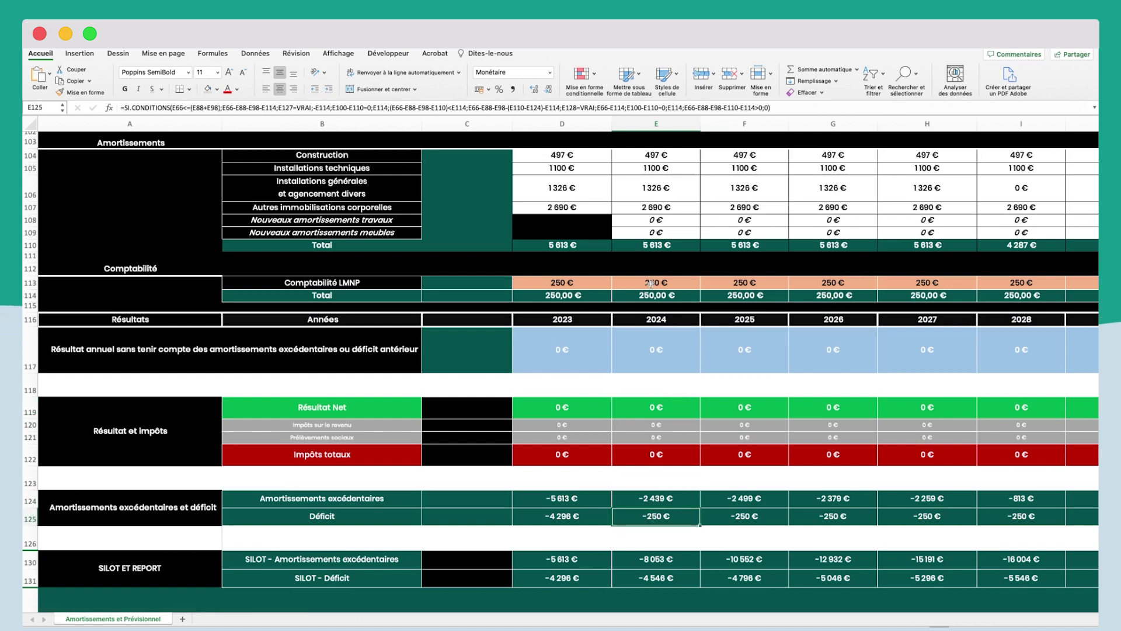
{"action": "scroll", "coordinate": [656, 296], "scroll_direction": "up", "scroll_amount": 5}
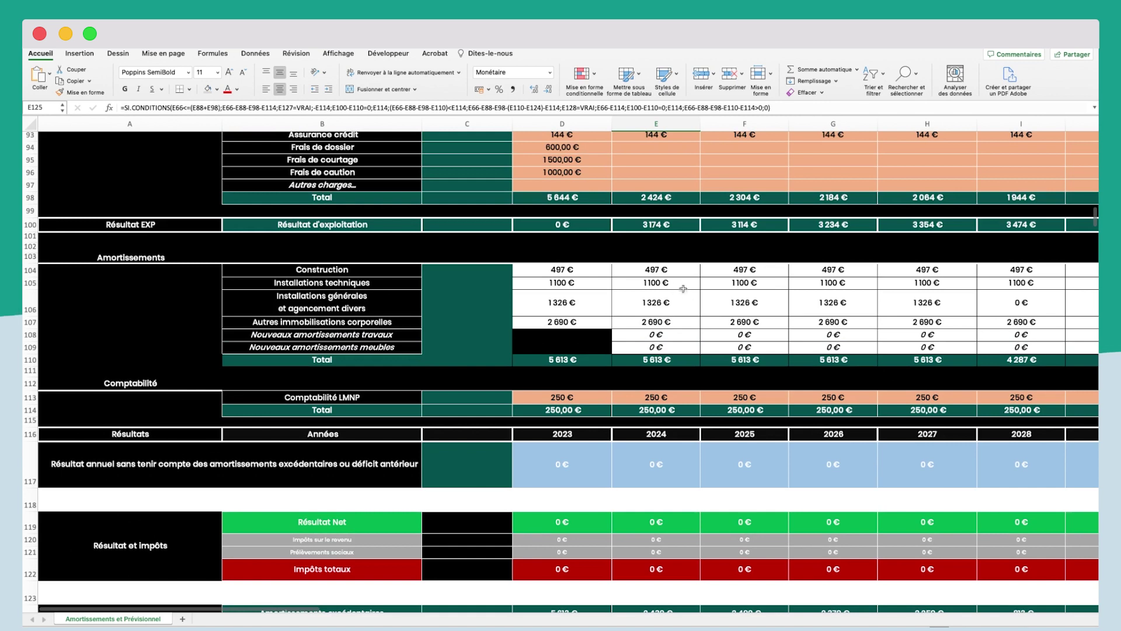
Compare the 2023 and 2024 SILOT carry-forwards of excess amortisation and deficit with the 2024 Déficit
{"action": "scroll", "coordinate": [650, 359], "scroll_direction": "down", "scroll_amount": 5}
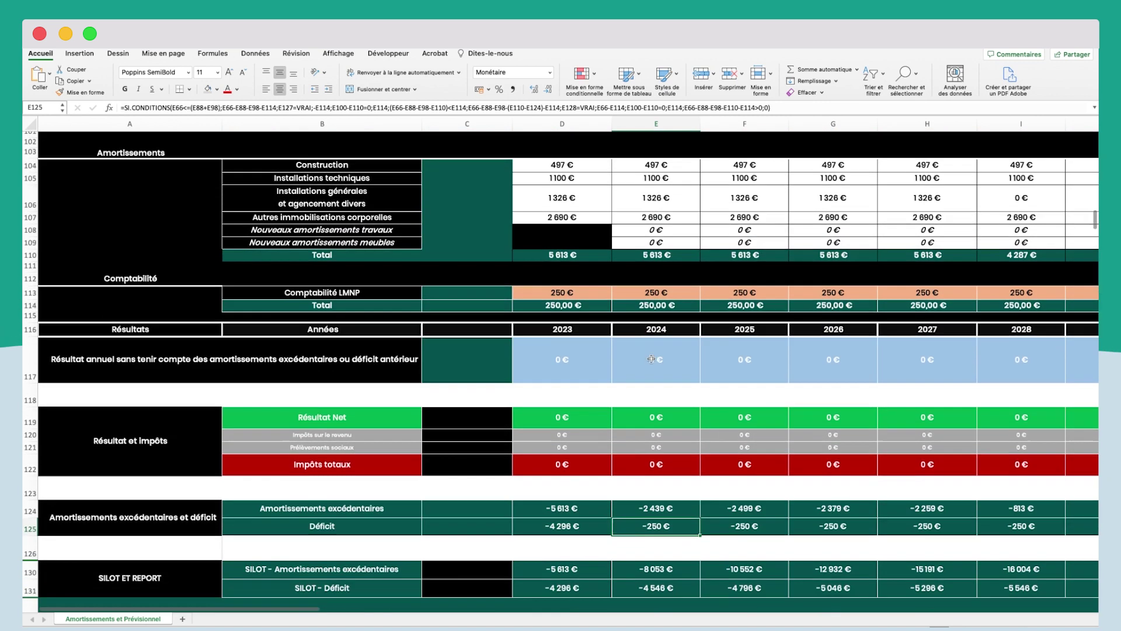
{"action": "scroll", "coordinate": [674, 520], "scroll_direction": "down", "scroll_amount": 1}
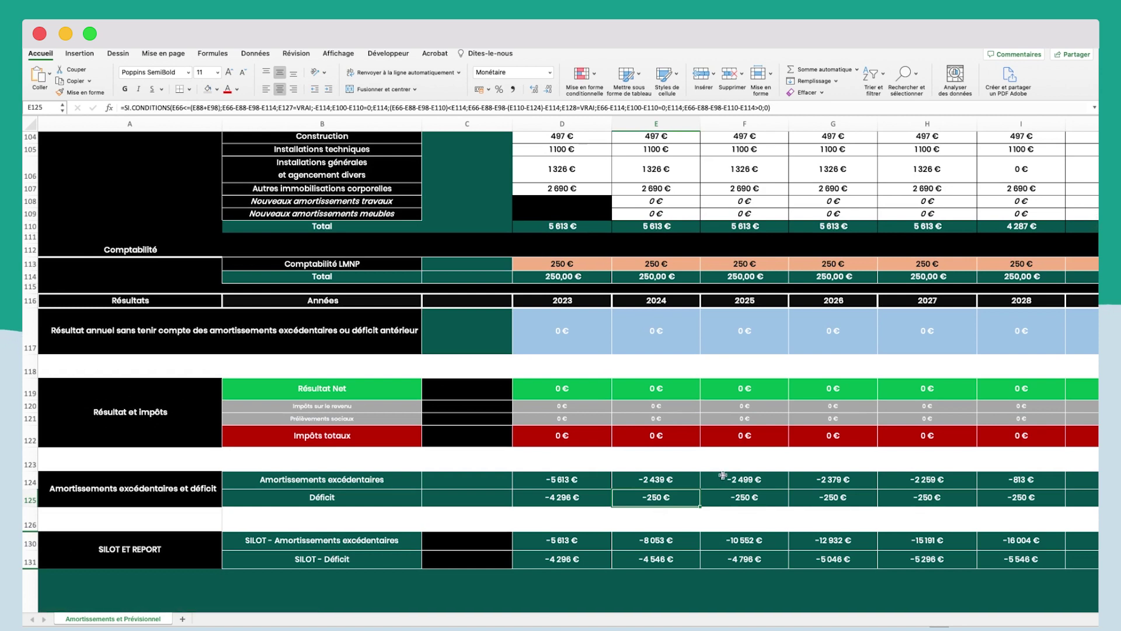
{"action": "scroll", "coordinate": [667, 492], "scroll_direction": "down", "scroll_amount": 3}
{"action": "left_click", "coordinate": [656, 487]}
{"action": "left_click", "coordinate": [578, 487]}
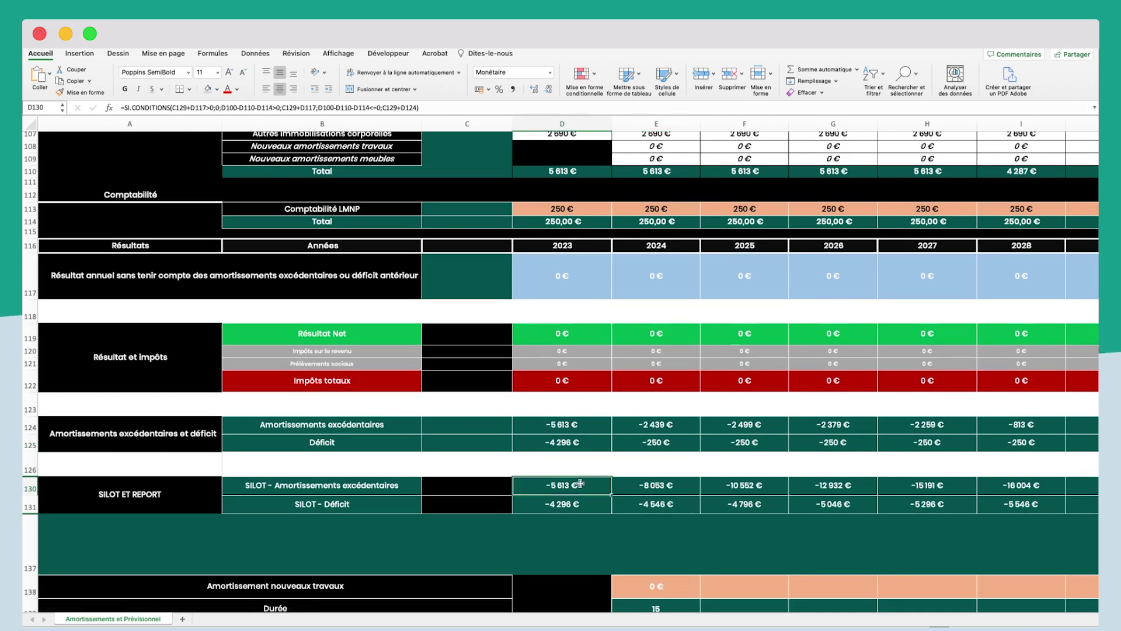
{"action": "left_click", "coordinate": [658, 488]}
{"action": "left_click", "coordinate": [659, 508]}
{"action": "left_click", "coordinate": [669, 449]}
{"action": "left_click", "coordinate": [691, 504]}
Review the forecast rents, operating charges, loan charges and amortisation across the years down to the results section
{"action": "scroll", "coordinate": [718, 502], "scroll_direction": "up", "scroll_amount": 15}
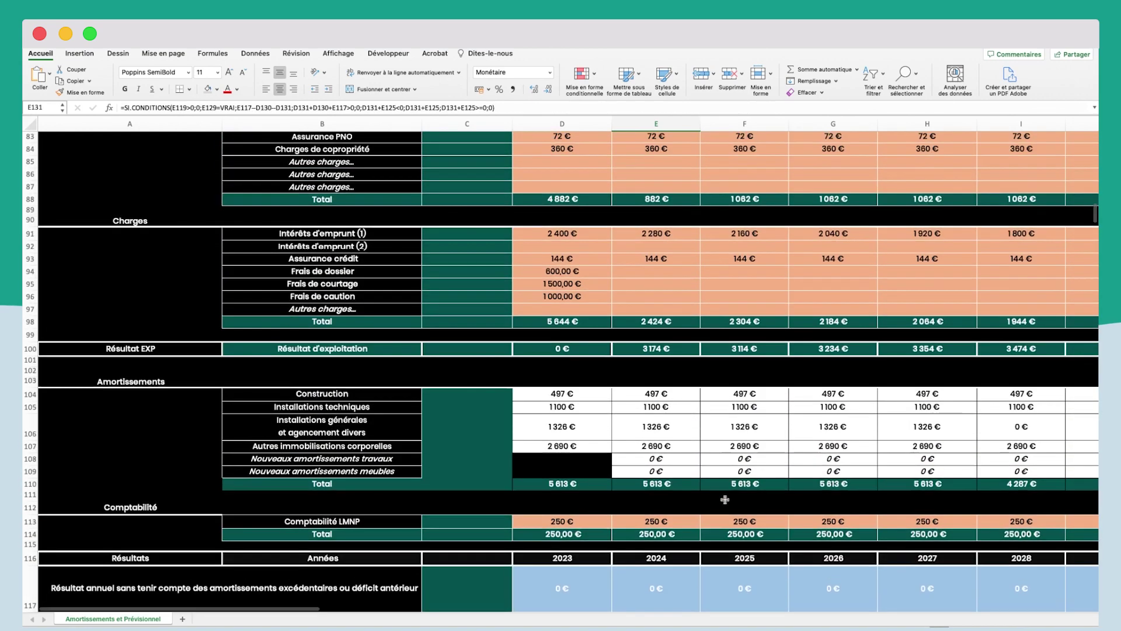
{"action": "scroll", "coordinate": [732, 445], "scroll_direction": "down", "scroll_amount": 3}
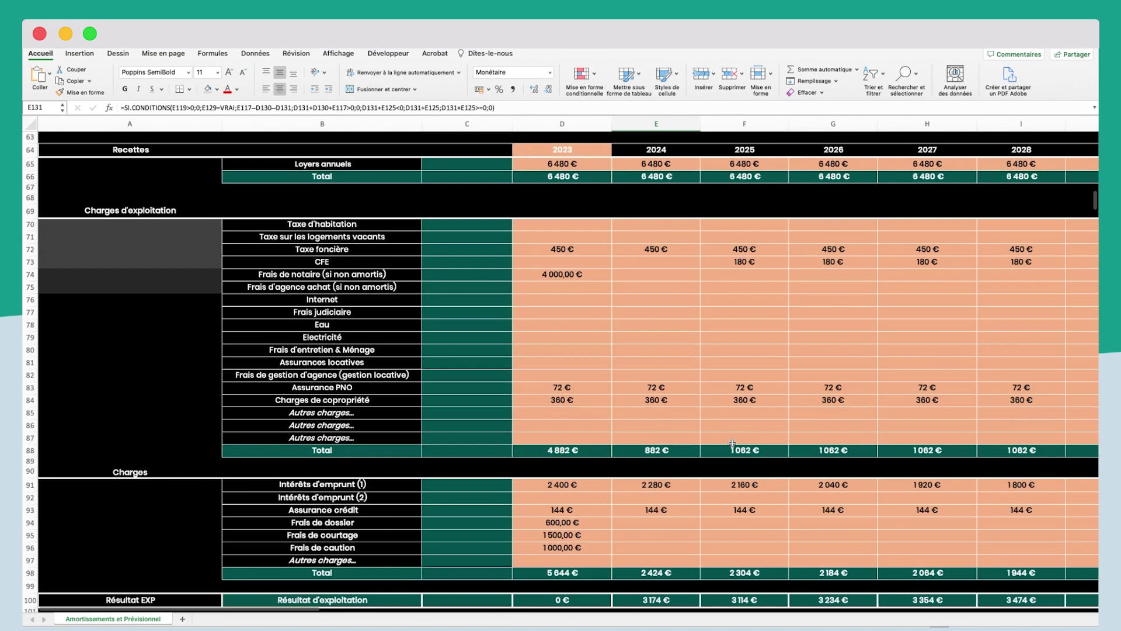
{"action": "scroll", "coordinate": [731, 443], "scroll_direction": "right", "scroll_amount": 5}
{"action": "scroll", "coordinate": [671, 383], "scroll_direction": "up", "scroll_amount": 4}
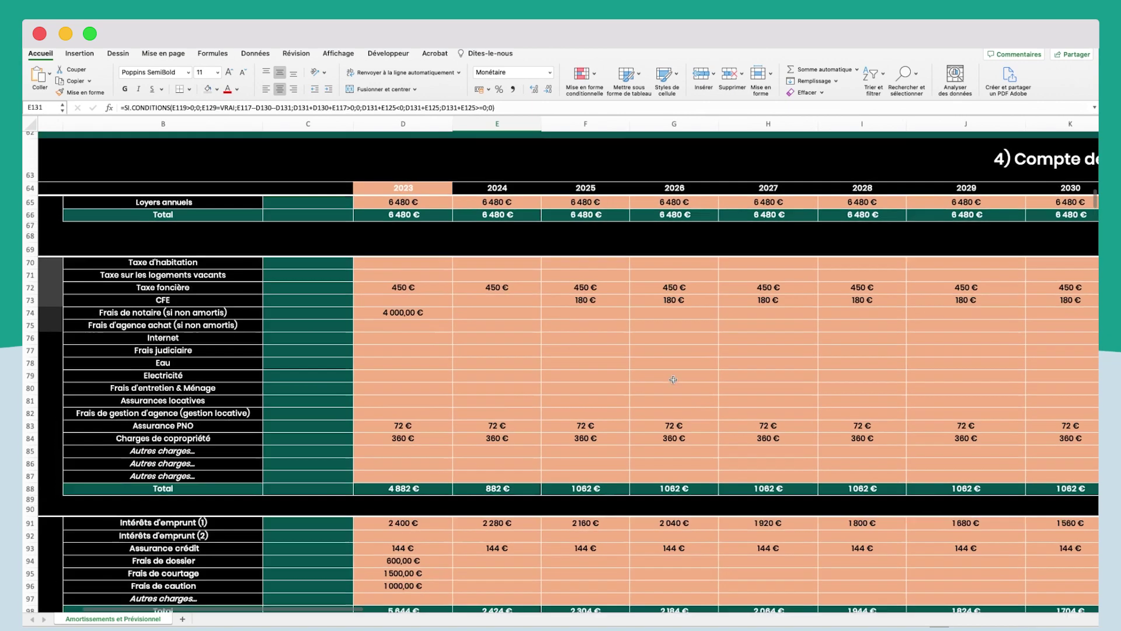
{"action": "scroll", "coordinate": [671, 381], "scroll_direction": "up", "scroll_amount": 1}
{"action": "scroll", "coordinate": [593, 375], "scroll_direction": "down", "scroll_amount": 5}
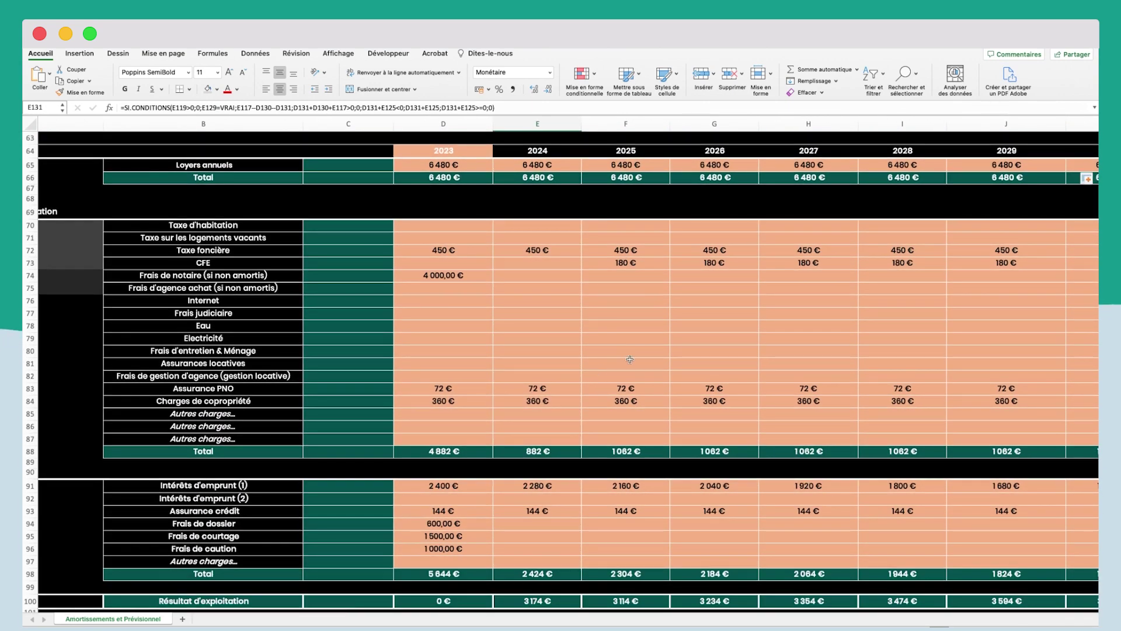
{"action": "scroll", "coordinate": [629, 359], "scroll_direction": "down", "scroll_amount": 10}
{"action": "scroll", "coordinate": [631, 357], "scroll_direction": "down", "scroll_amount": 5}
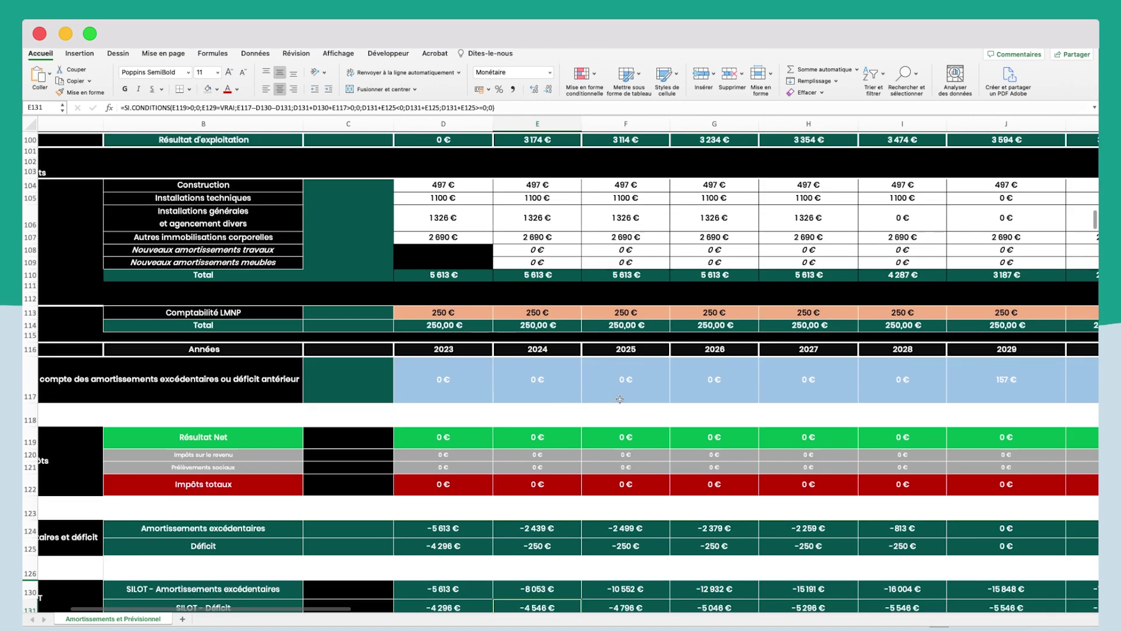
{"action": "scroll", "coordinate": [659, 389], "scroll_direction": "left", "scroll_amount": 2}
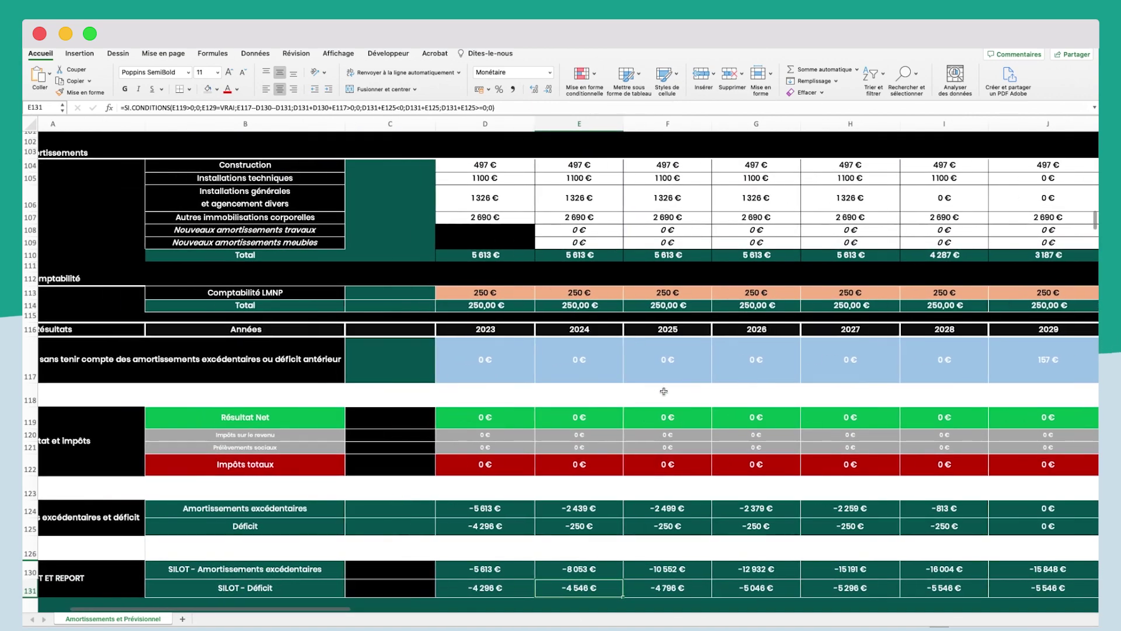
Examine the annual result before excess amortisation or prior deficit from 2023 to 2029 and the years beyond
{"action": "left_click_drag", "start_coordinate": [499, 357], "coordinate": [1034, 361]}
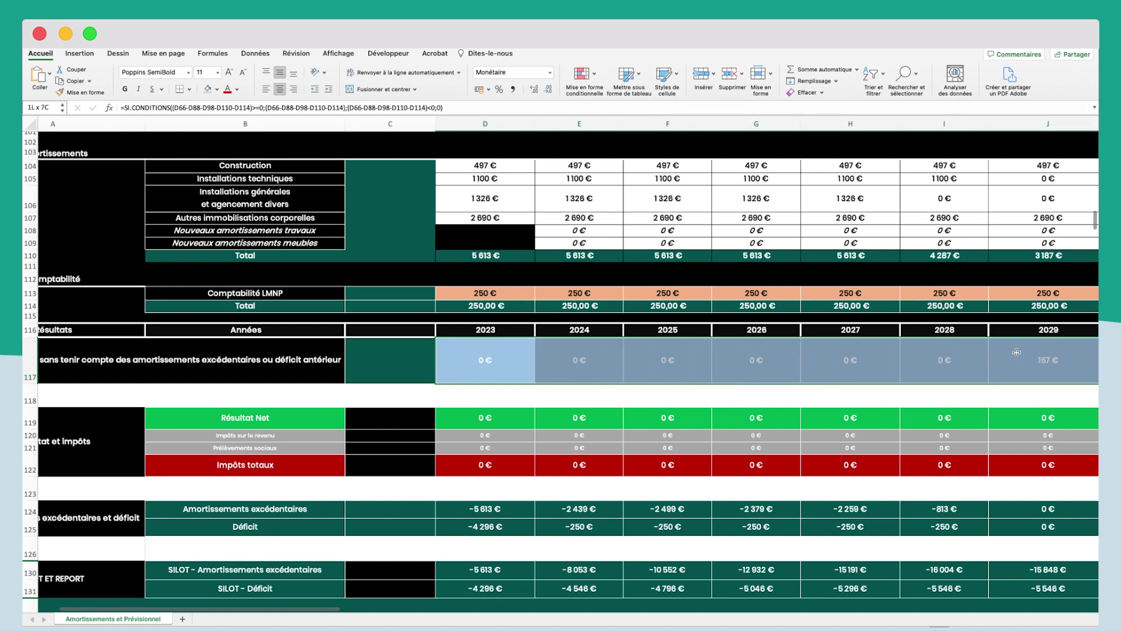
{"action": "left_click", "coordinate": [1035, 362]}
{"action": "scroll", "coordinate": [1035, 363], "scroll_direction": "right", "scroll_amount": 10}
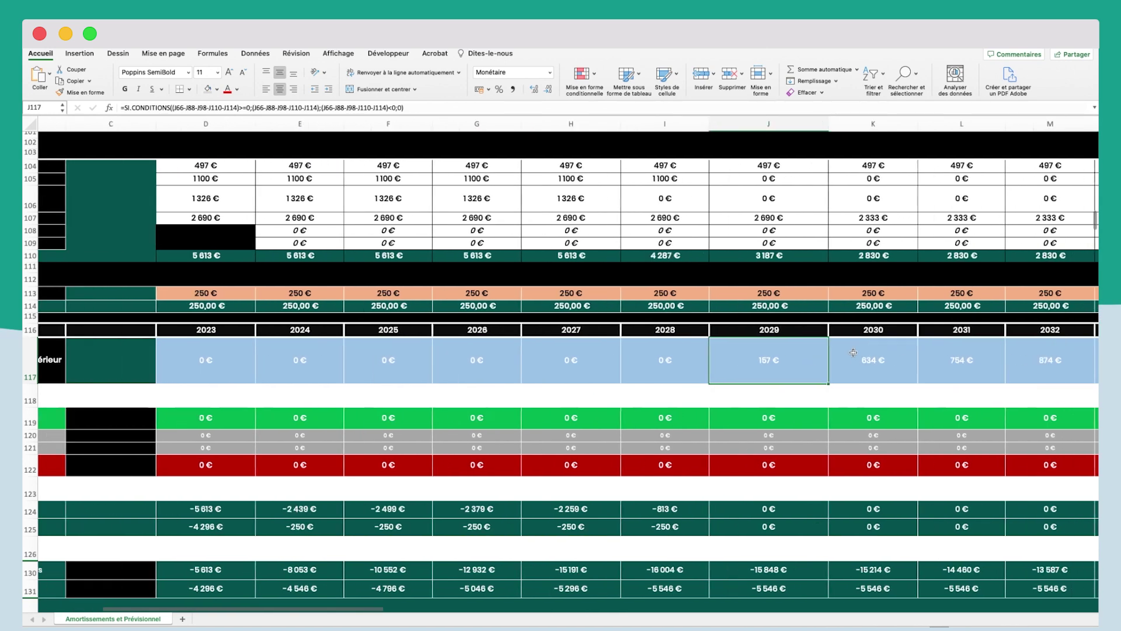
{"action": "scroll", "coordinate": [699, 361], "scroll_direction": "right", "scroll_amount": 3}
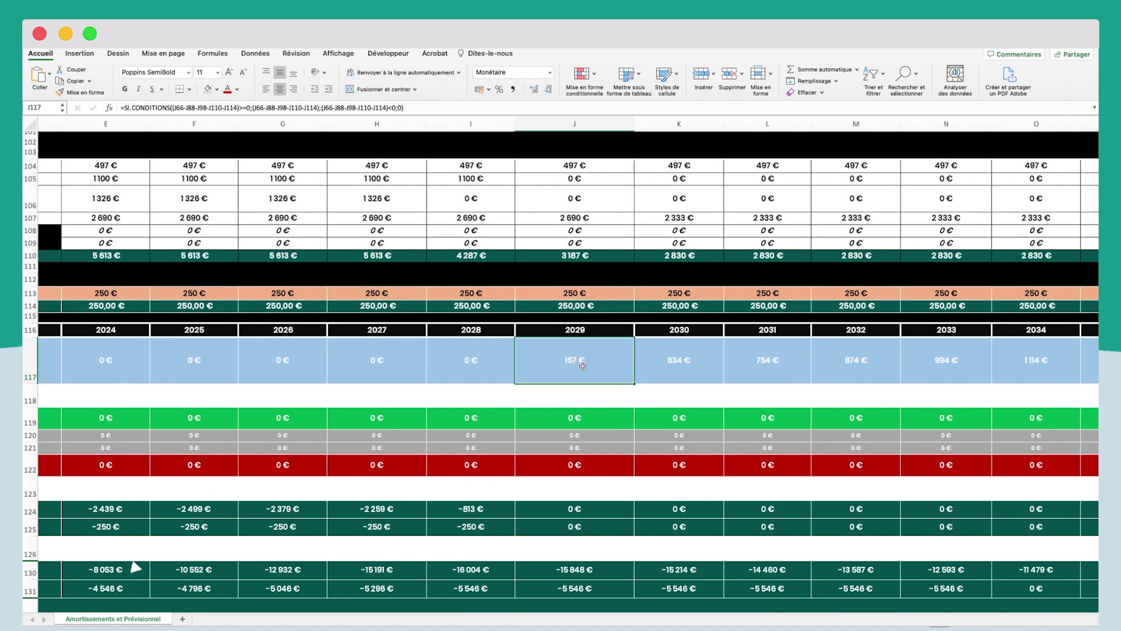
{"action": "scroll", "coordinate": [579, 374], "scroll_direction": "left", "scroll_amount": 1}
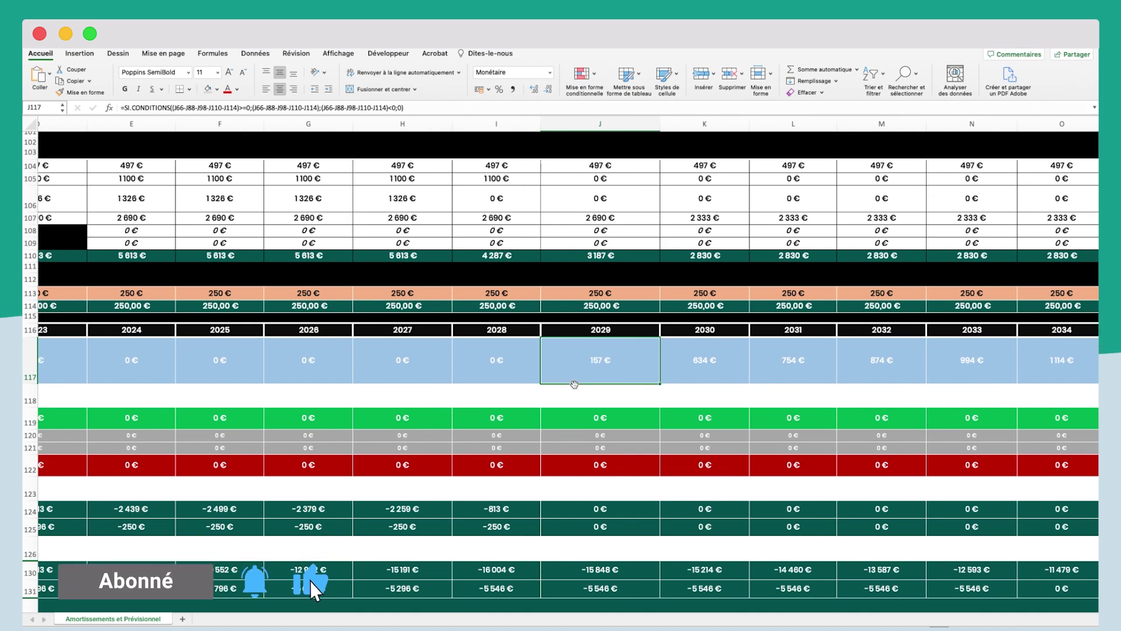
Compare the 2029 and 2030 annual results with the SILOT excess amortisation carried forward in those years
{"action": "scroll", "coordinate": [574, 384], "scroll_direction": "down", "scroll_amount": 5}
{"action": "scroll", "coordinate": [574, 383], "scroll_direction": "left", "scroll_amount": 4}
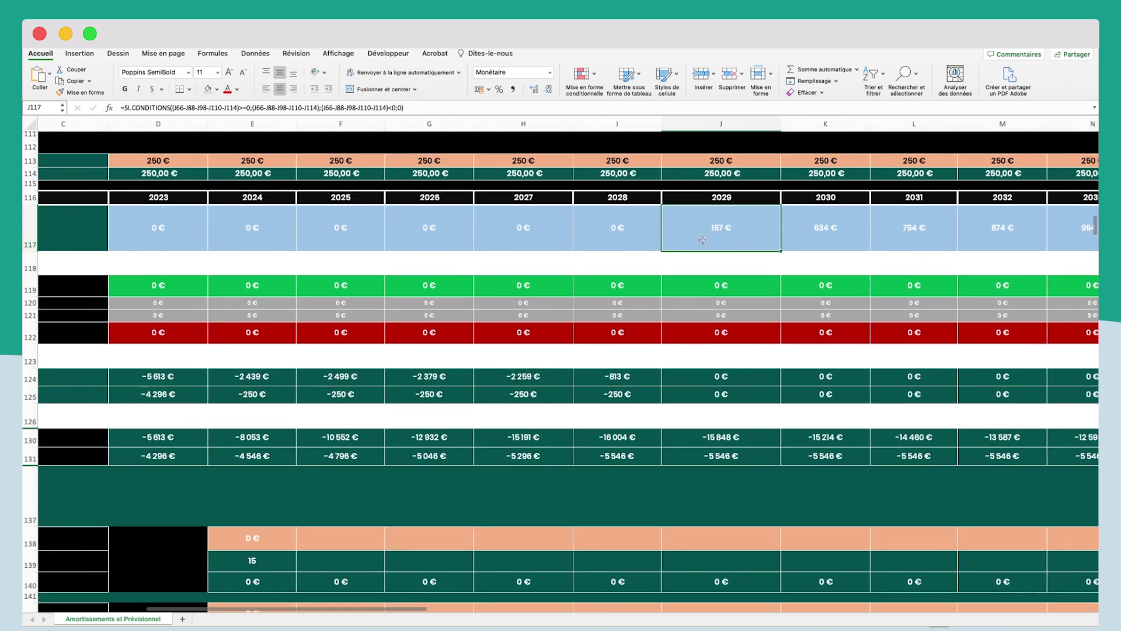
{"action": "left_click", "coordinate": [730, 437]}
{"action": "scroll", "coordinate": [701, 432], "scroll_direction": "left", "scroll_amount": 5}
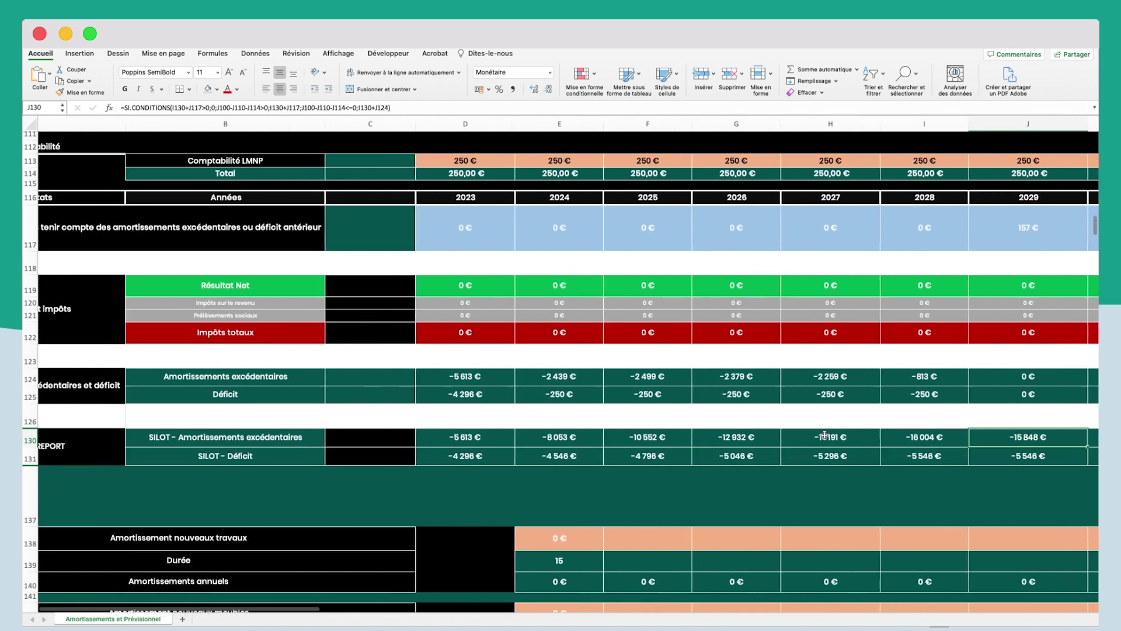
{"action": "scroll", "coordinate": [678, 430], "scroll_direction": "right", "scroll_amount": 4}
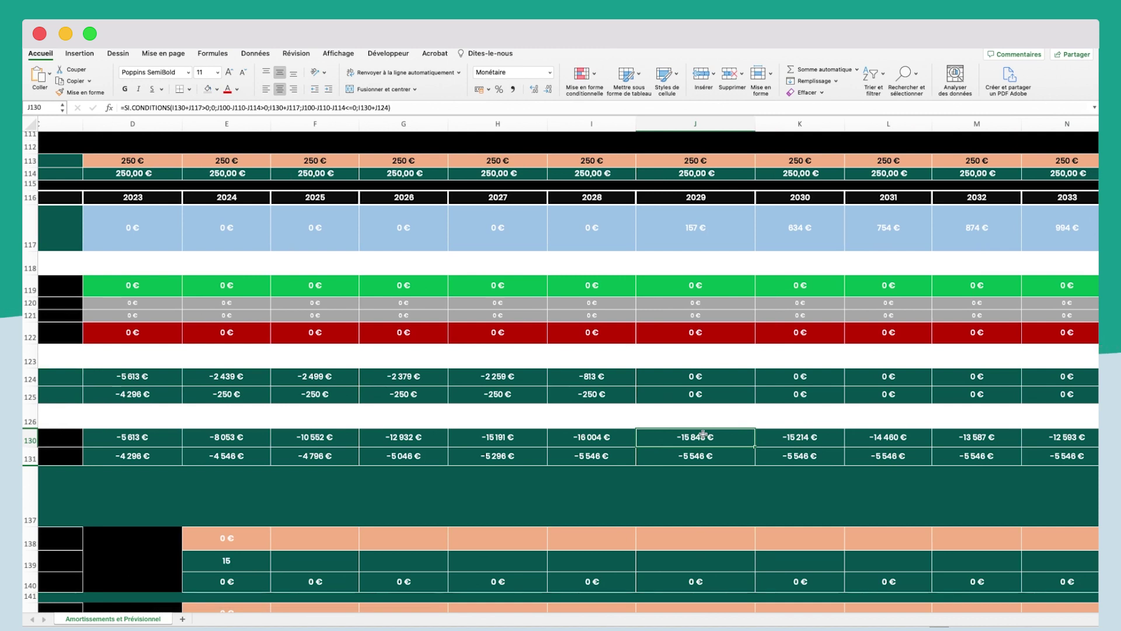
{"action": "left_click", "coordinate": [700, 227]}
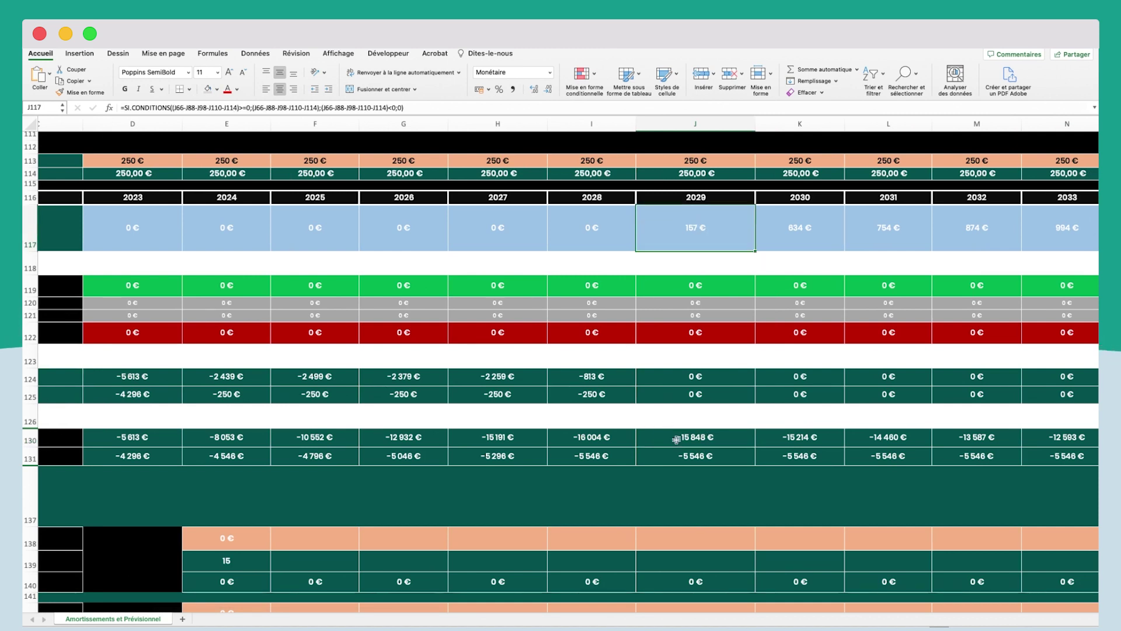
{"action": "left_click", "coordinate": [699, 439]}
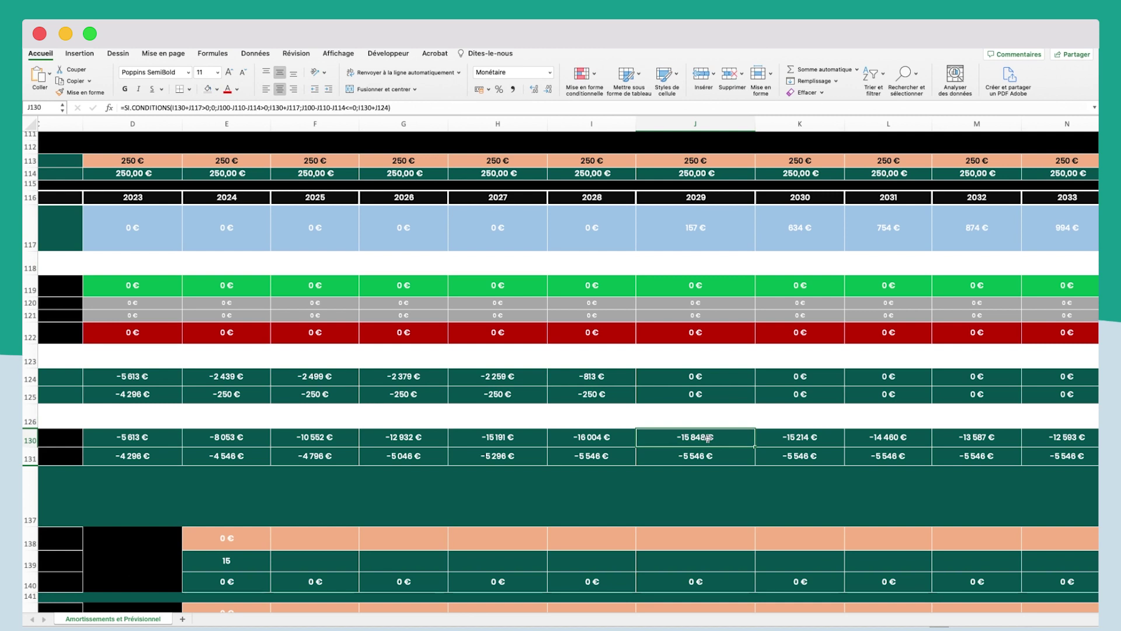
{"action": "left_click", "coordinate": [800, 234]}
{"action": "scroll", "coordinate": [760, 351], "scroll_direction": "right", "scroll_amount": 2}
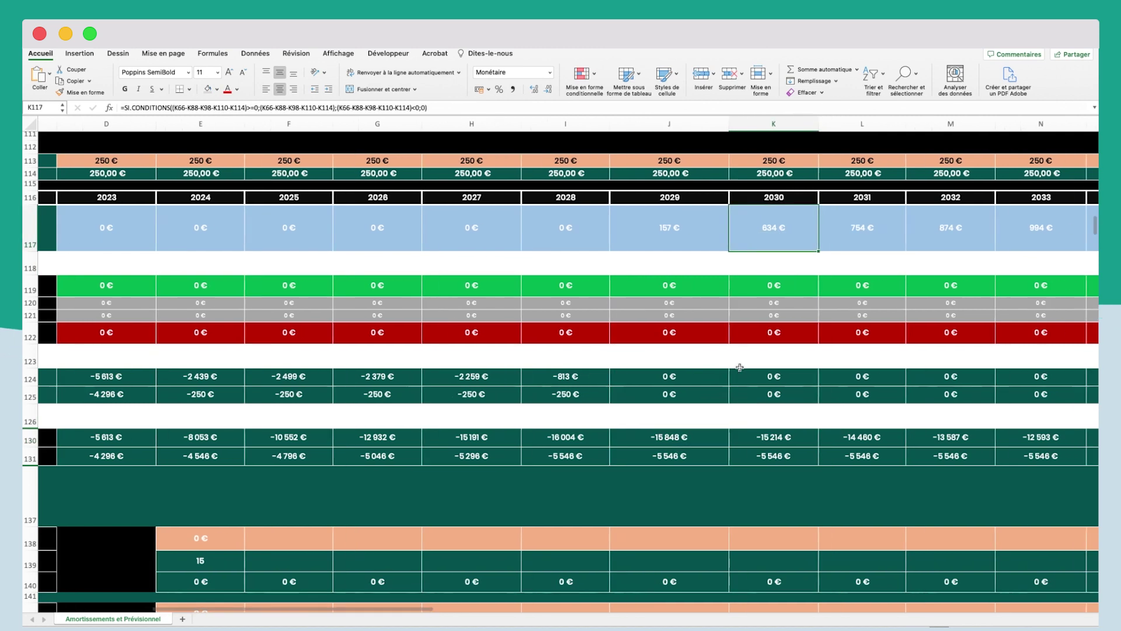
{"action": "left_click", "coordinate": [716, 443]}
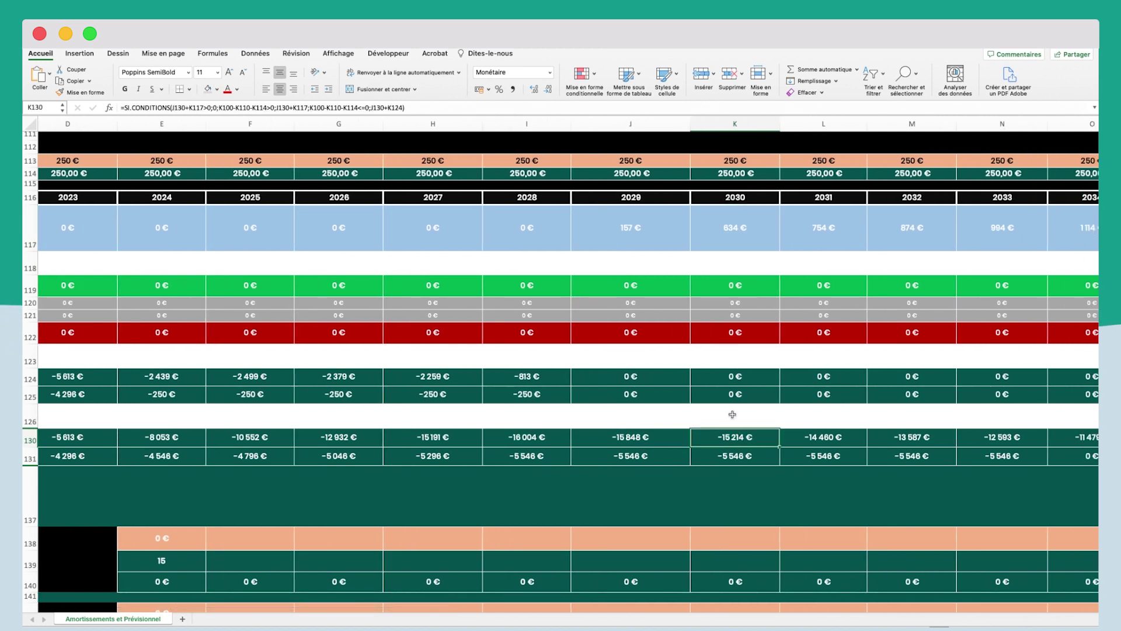
Trace the SILOT deficit carry-forward from 2030 to 2034 and check it against the 2034 excess amortisation carry-forward
{"action": "scroll", "coordinate": [728, 259], "scroll_direction": "right", "scroll_amount": 5}
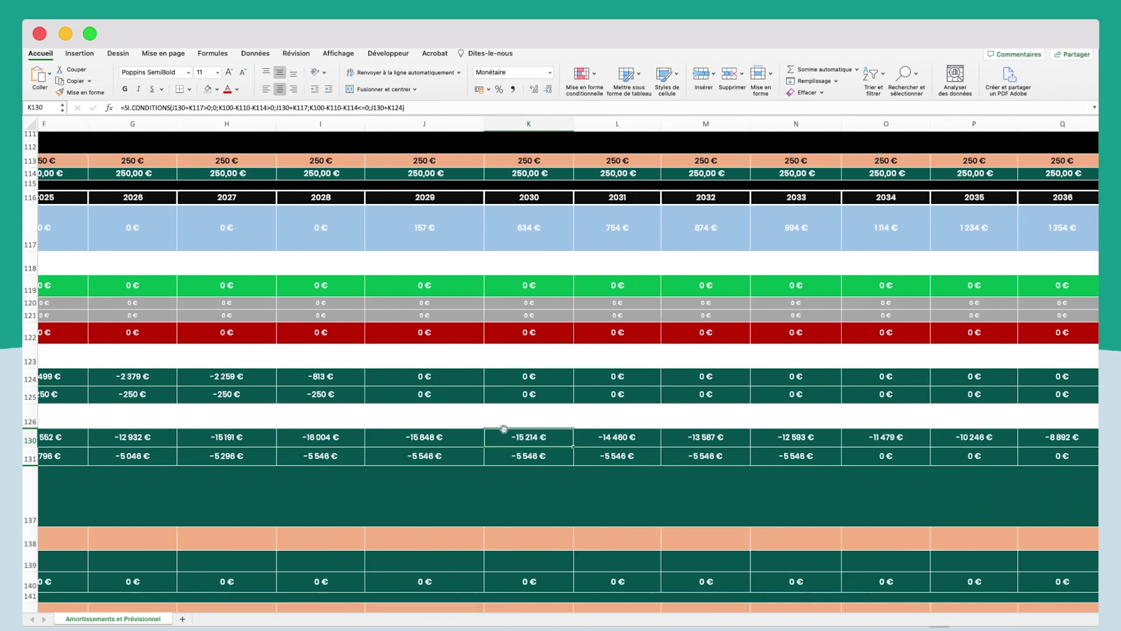
{"action": "scroll", "coordinate": [505, 431], "scroll_direction": "right", "scroll_amount": 1}
{"action": "scroll", "coordinate": [502, 436], "scroll_direction": "right", "scroll_amount": 2}
{"action": "left_click", "coordinate": [412, 459]}
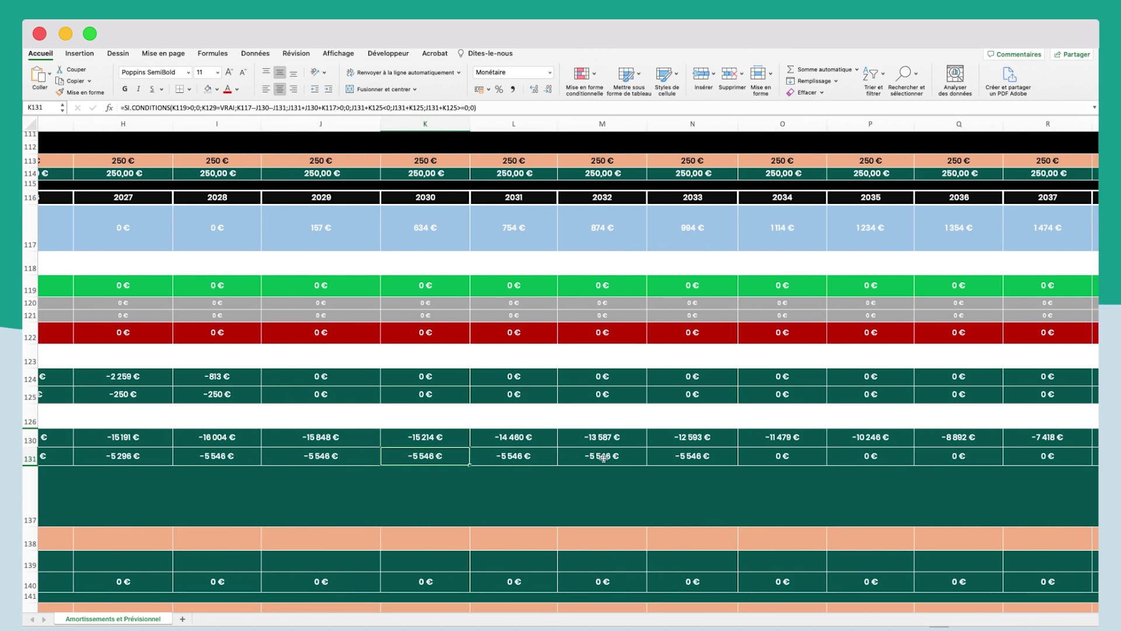
{"action": "left_click", "coordinate": [685, 456]}
{"action": "left_click", "coordinate": [795, 460]}
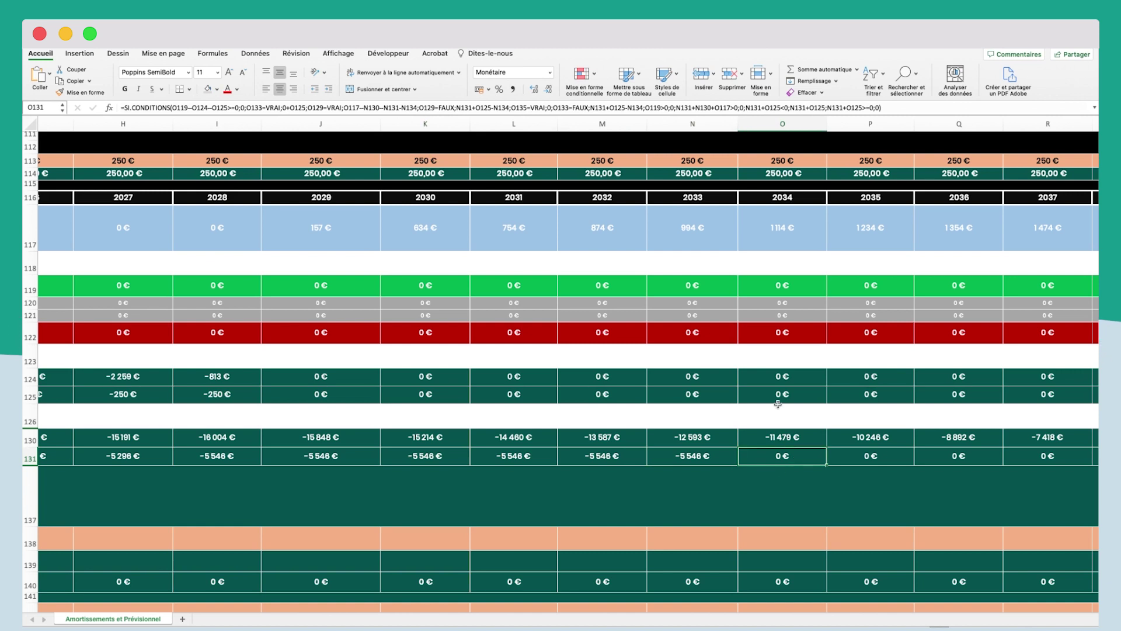
{"action": "left_click", "coordinate": [751, 441]}
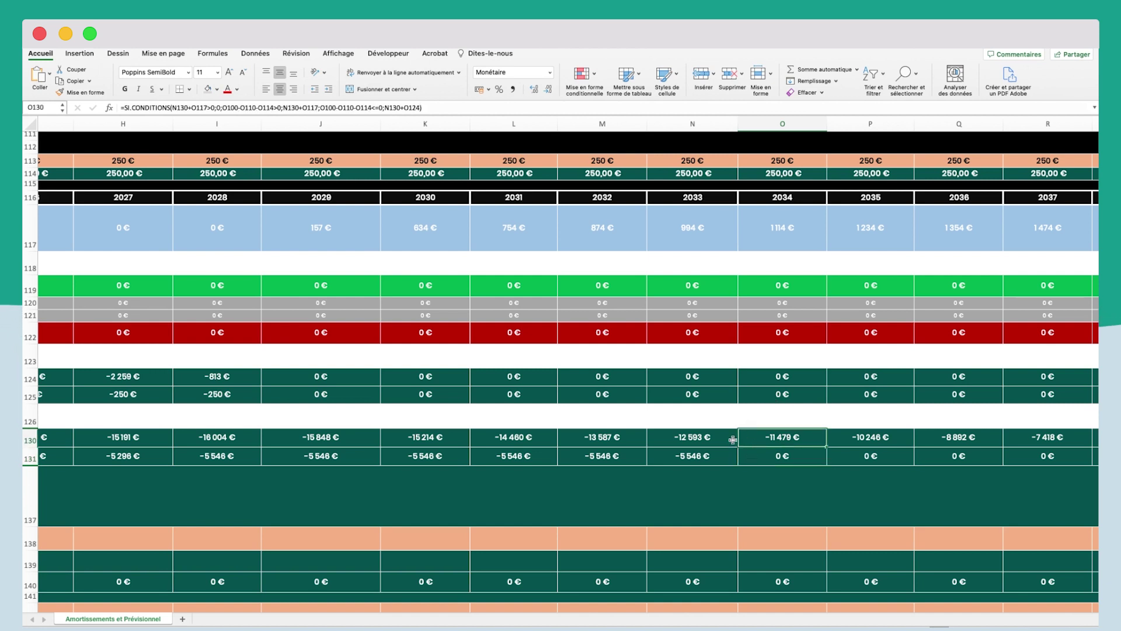
{"action": "left_click", "coordinate": [709, 455]}
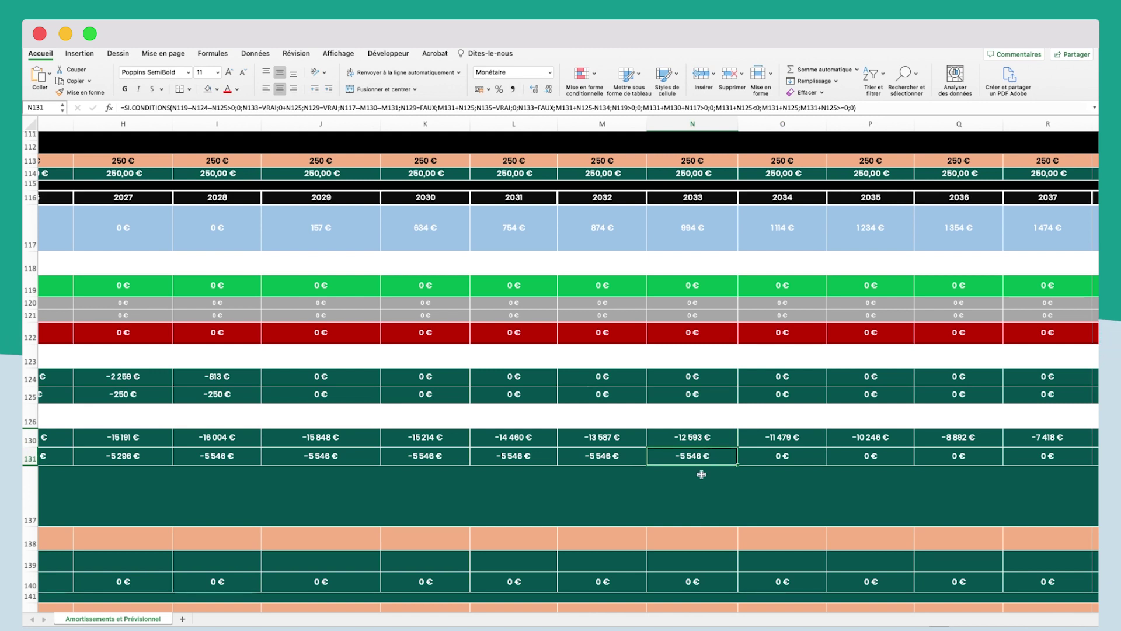
{"action": "left_click", "coordinate": [756, 448]}
{"action": "scroll", "coordinate": [707, 452], "scroll_direction": "left", "scroll_amount": 1}
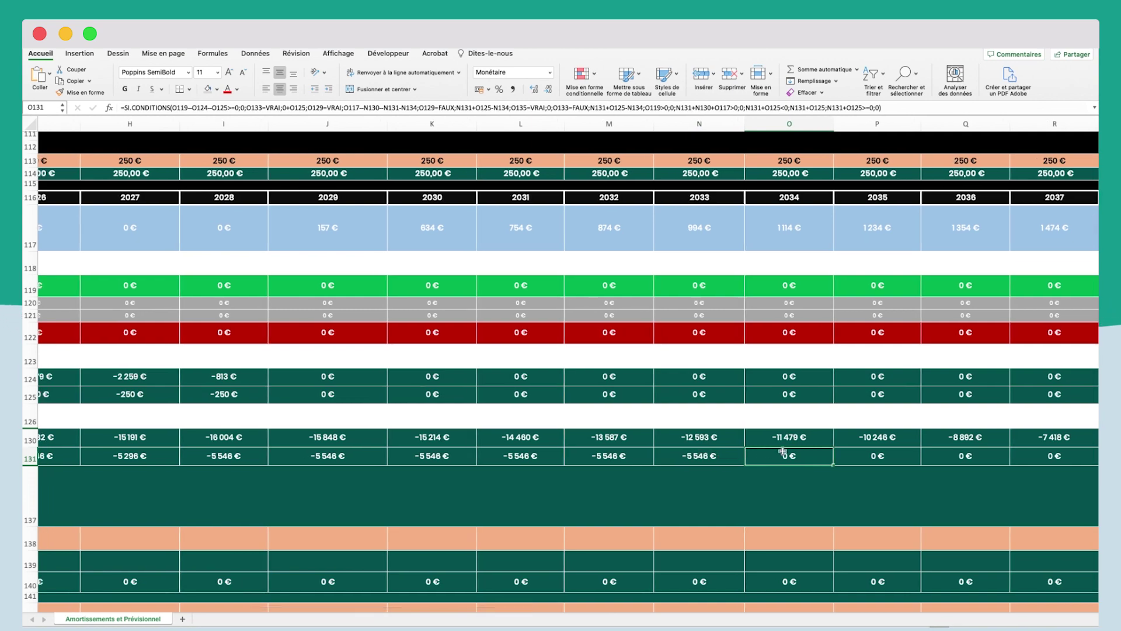
Clear the 2023 Frais de notaire (si non amortis) amount from the operating charges
{"action": "scroll", "coordinate": [727, 456], "scroll_direction": "left", "scroll_amount": 10}
{"action": "scroll", "coordinate": [760, 453], "scroll_direction": "up", "scroll_amount": 3}
{"action": "scroll", "coordinate": [783, 451], "scroll_direction": "up", "scroll_amount": 15}
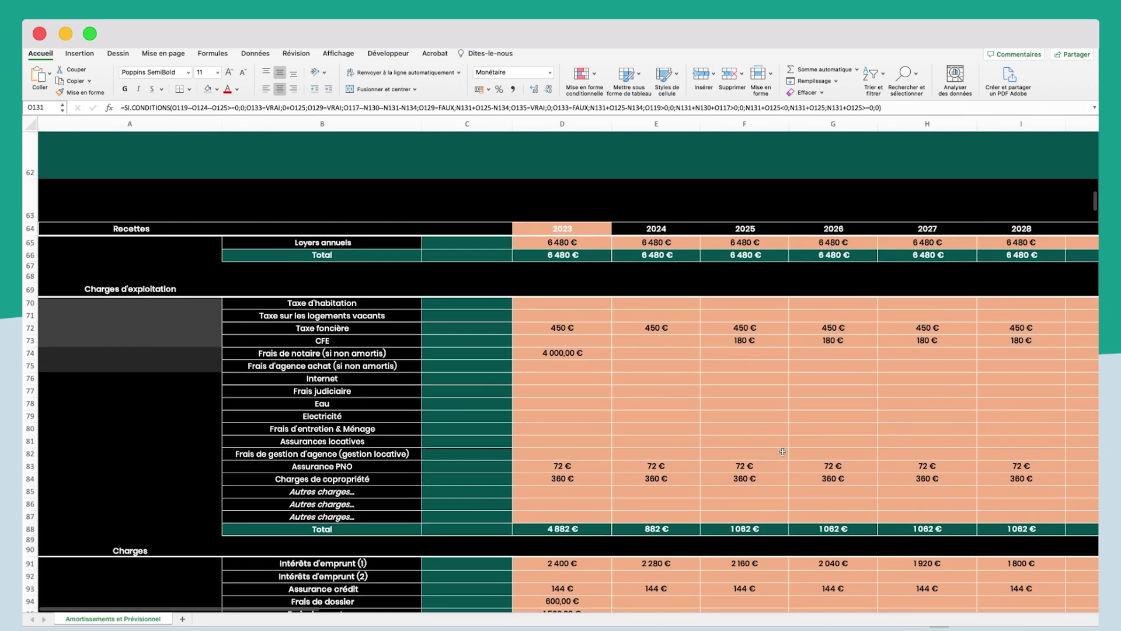
{"action": "left_click", "coordinate": [513, 342]}
{"action": "left_click", "coordinate": [512, 353]}
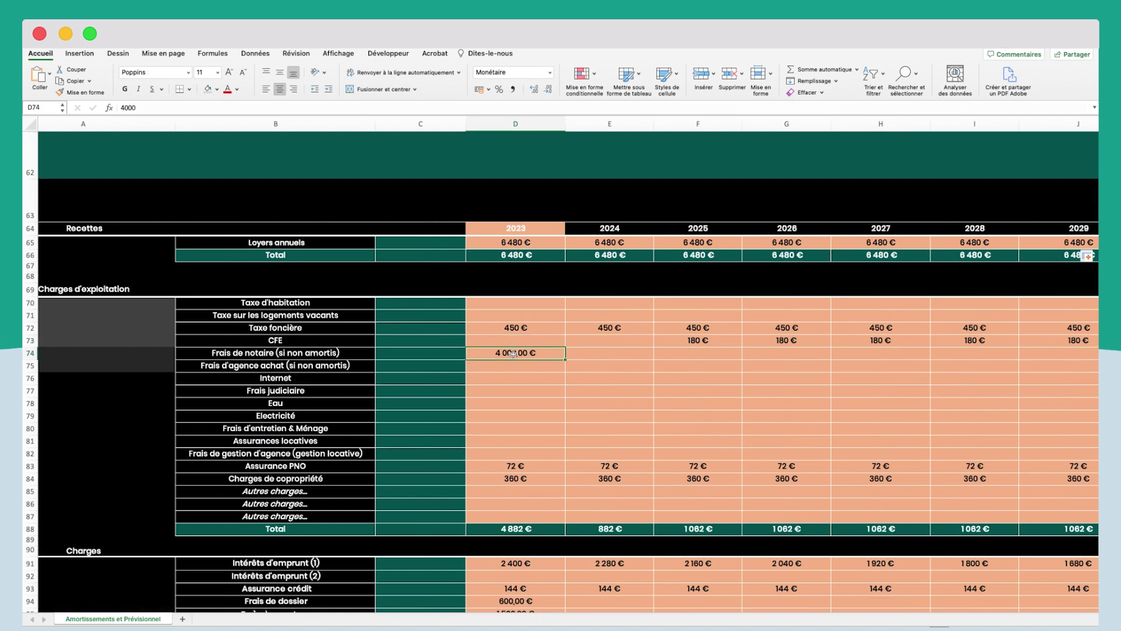
{"action": "key", "text": "Delete"}
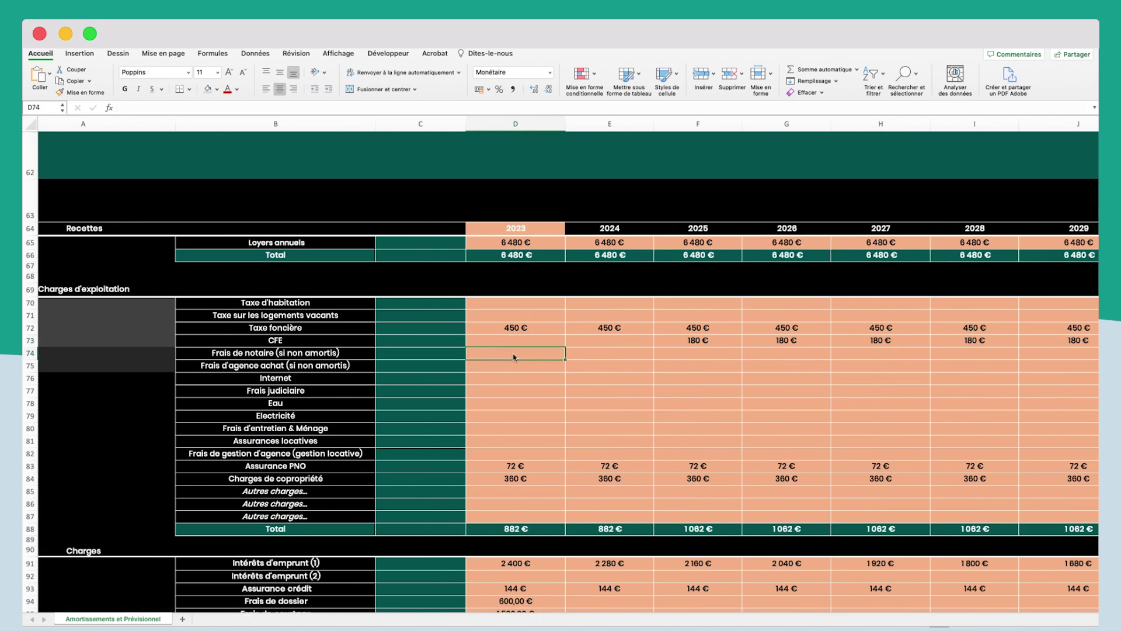
Enter 4000 as the Valeur in the Amortissements frais de notaire table
{"action": "scroll", "coordinate": [531, 358], "scroll_direction": "up", "scroll_amount": 12}
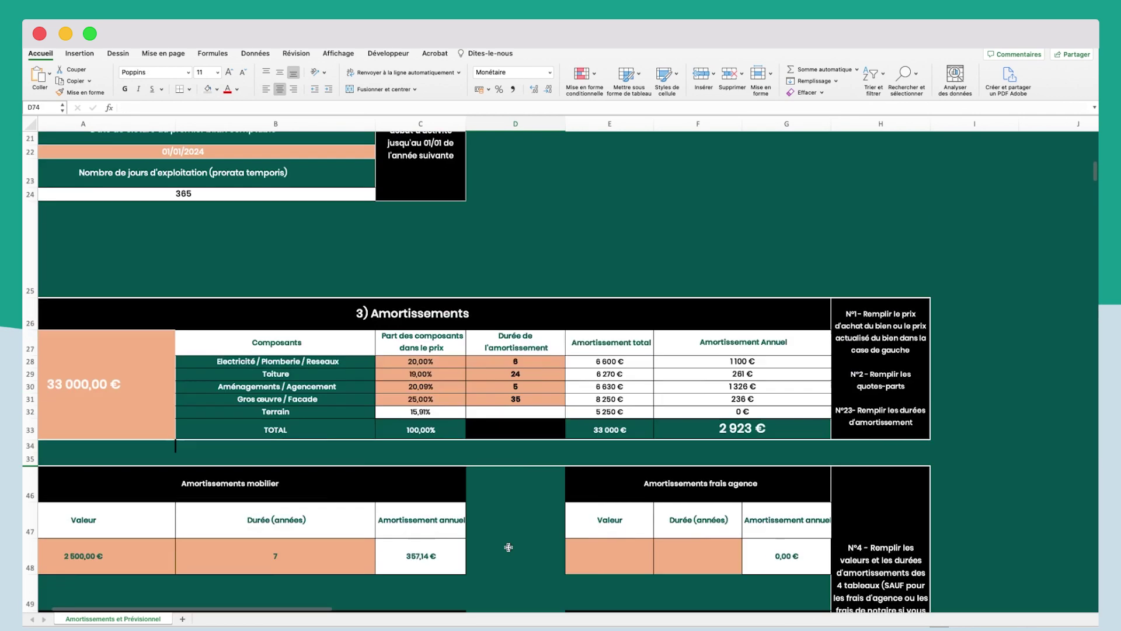
{"action": "scroll", "coordinate": [403, 445], "scroll_direction": "down", "scroll_amount": 3}
{"action": "scroll", "coordinate": [404, 446], "scroll_direction": "left", "scroll_amount": 2}
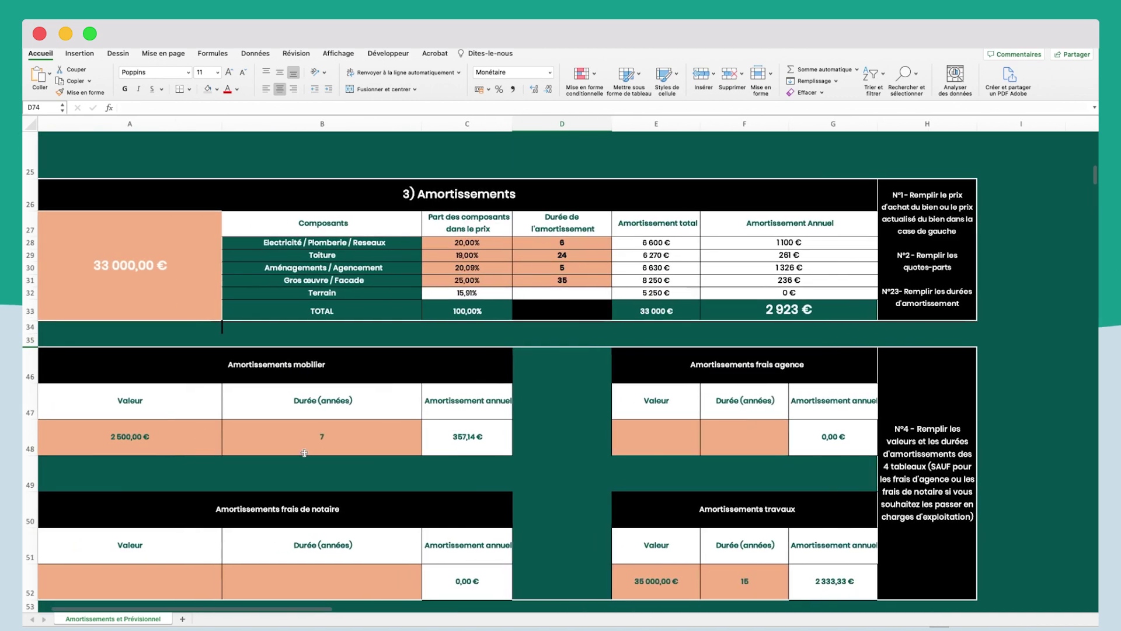
{"action": "scroll", "coordinate": [558, 508], "scroll_direction": "down", "scroll_amount": 2}
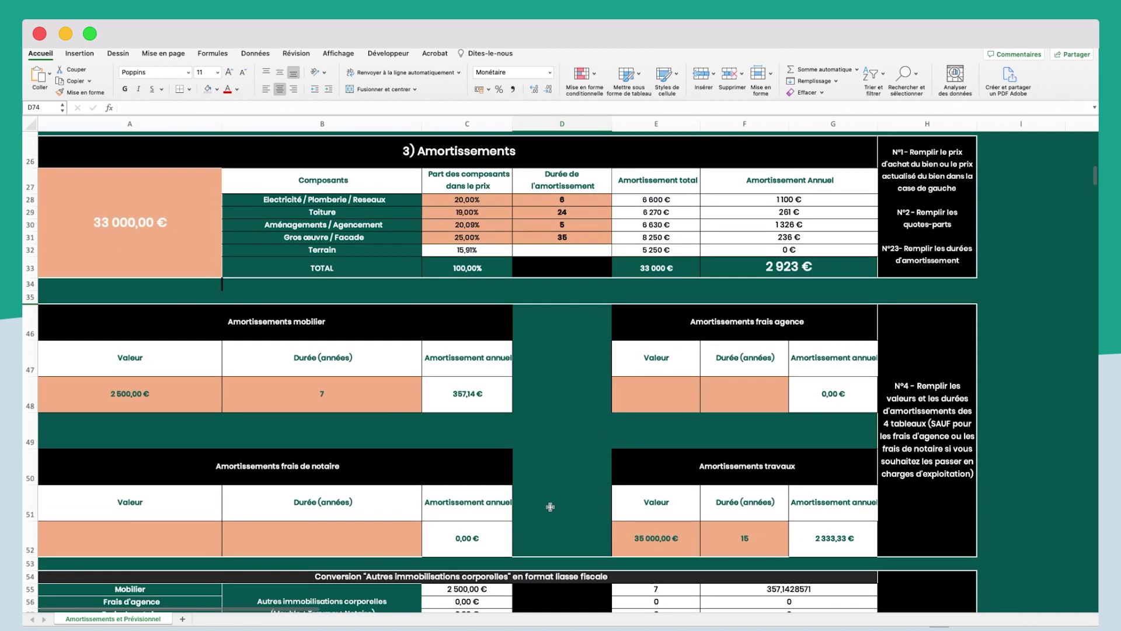
{"action": "left_click", "coordinate": [152, 534]}
{"action": "type", "text": "4000"}
{"action": "key", "text": "Tab"}
Check the component amortisation durations and set the Amortissements frais de notaire duration to 17,5 years
{"action": "scroll", "coordinate": [524, 291], "scroll_direction": "up", "scroll_amount": 2}
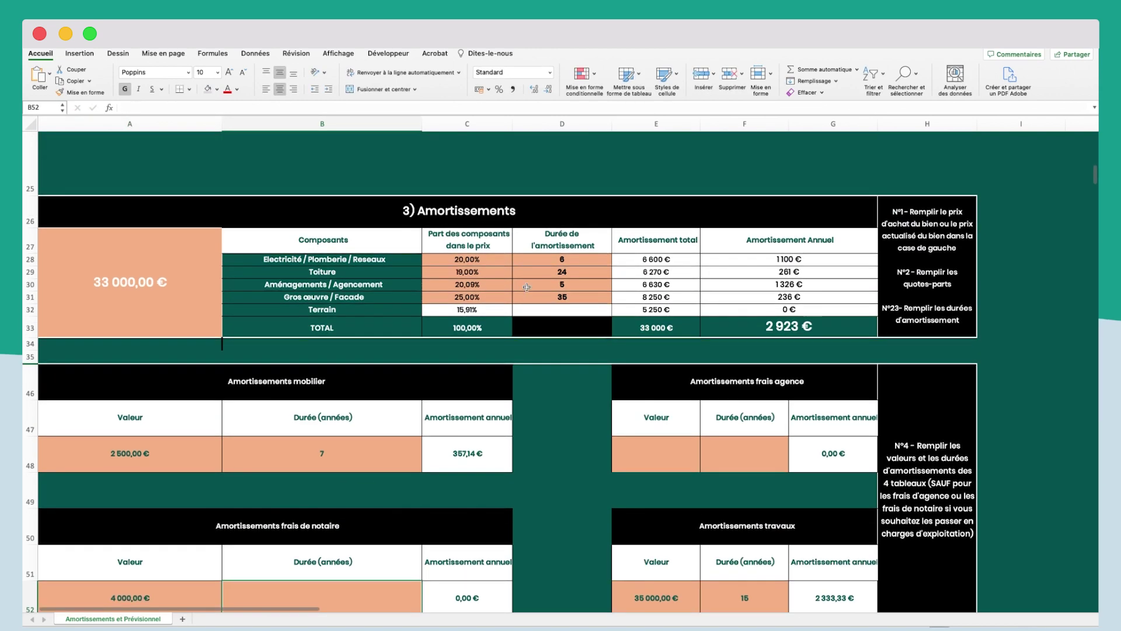
{"action": "left_click_drag", "start_coordinate": [549, 260], "coordinate": [558, 298]}
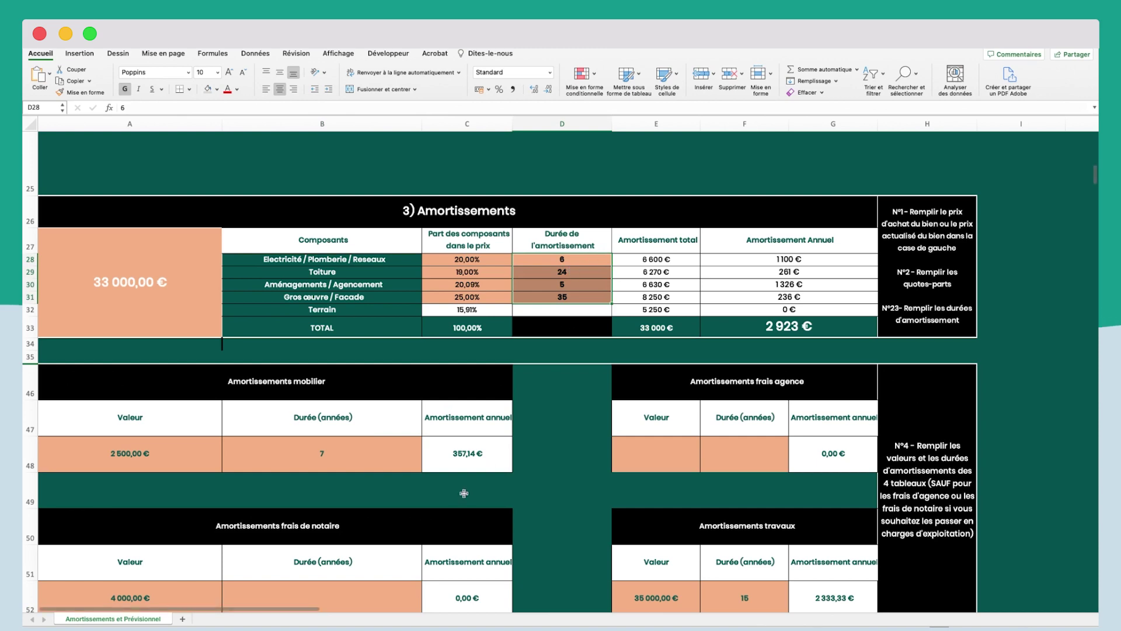
{"action": "scroll", "coordinate": [491, 467], "scroll_direction": "down", "scroll_amount": 2}
{"action": "left_click", "coordinate": [268, 515]}
{"action": "type", "text": "17,5"}
{"action": "key", "text": "Return"}
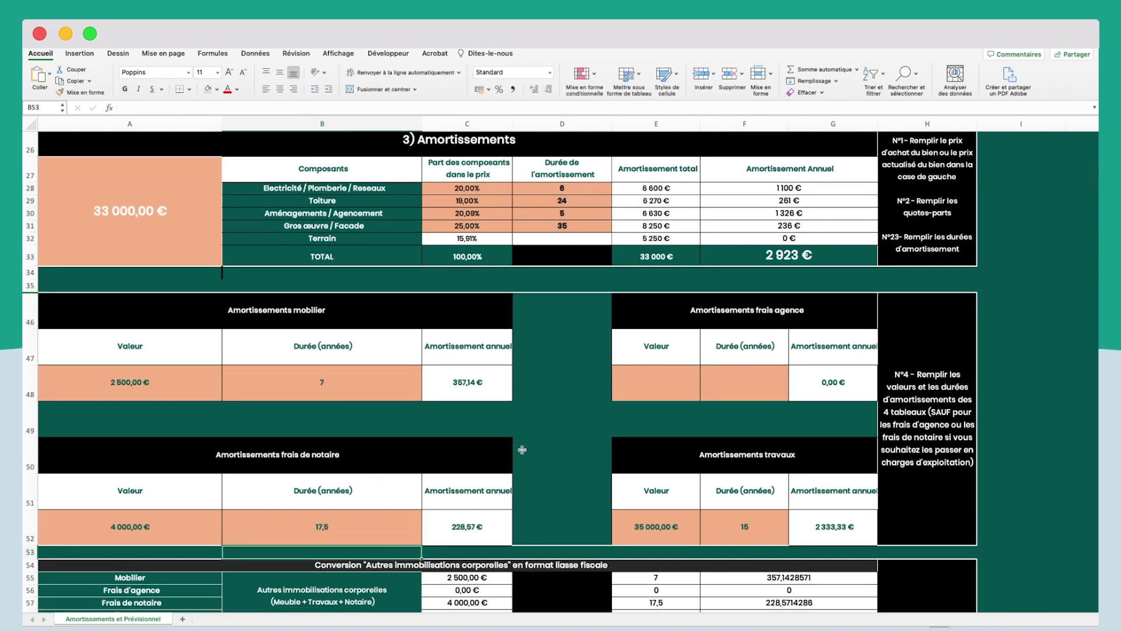
Check the annual amortisation calculated for the notary fees in the Amortissements frais de notaire table
{"action": "scroll", "coordinate": [522, 451], "scroll_direction": "down", "scroll_amount": 3}
{"action": "left_click", "coordinate": [442, 375]}
{"action": "left_click", "coordinate": [464, 407]}
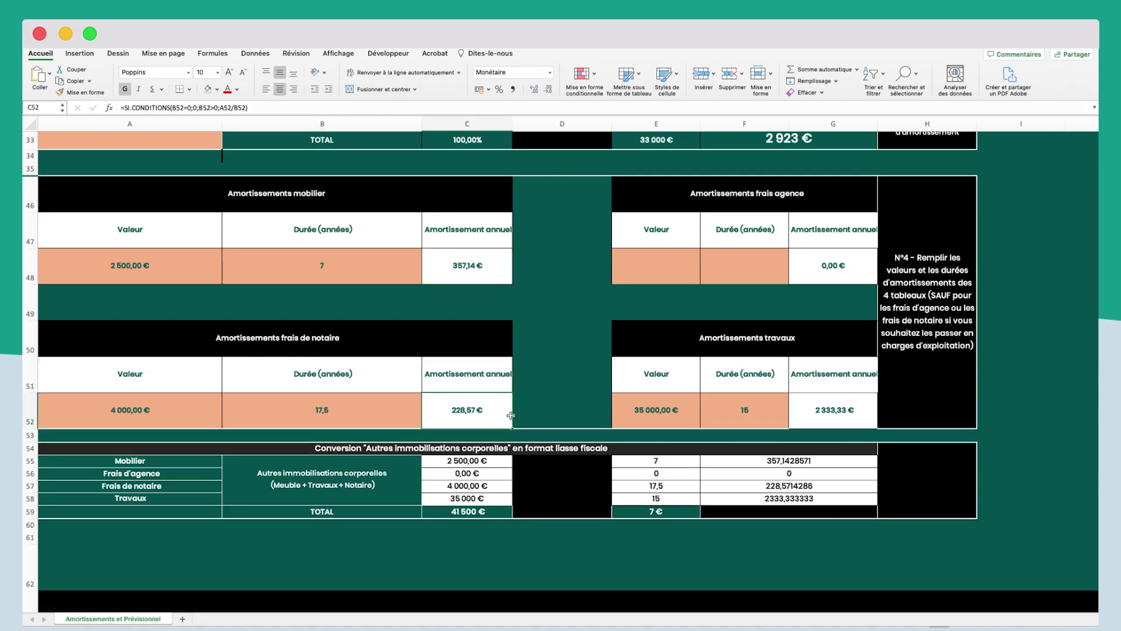
Review the 2023 charges, Résultat d'exploitation, amortisations and annual results with the notary fees amortised
{"action": "scroll", "coordinate": [584, 351], "scroll_direction": "down", "scroll_amount": 12}
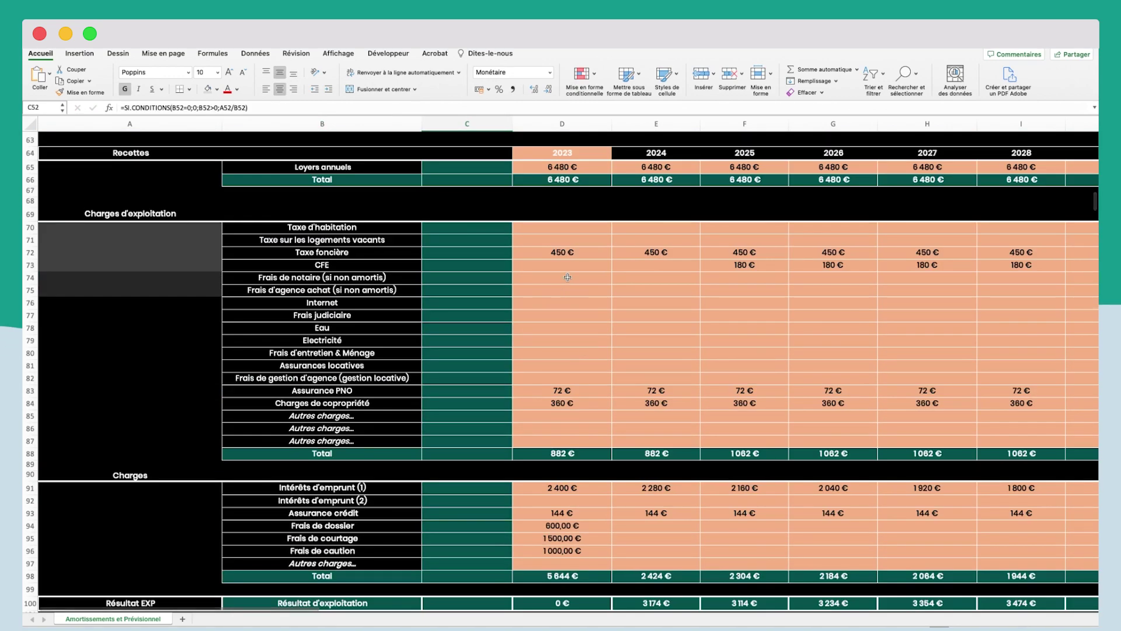
{"action": "scroll", "coordinate": [562, 287], "scroll_direction": "down", "scroll_amount": 14}
{"action": "scroll", "coordinate": [564, 299], "scroll_direction": "down", "scroll_amount": 4}
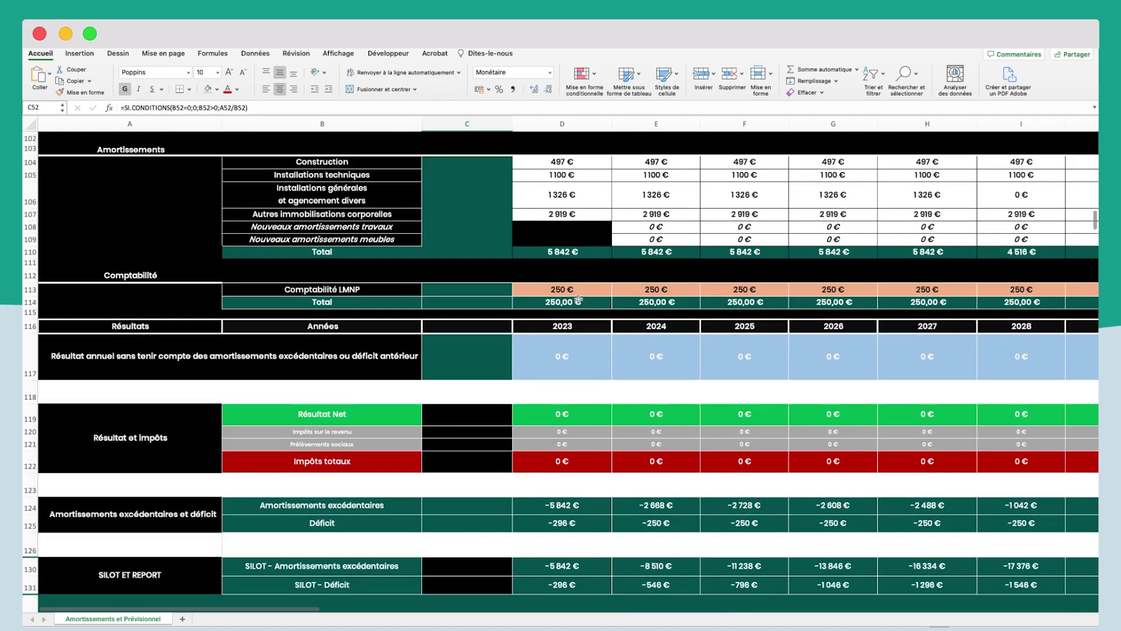
{"action": "scroll", "coordinate": [556, 417], "scroll_direction": "up", "scroll_amount": 7}
{"action": "scroll", "coordinate": [556, 417], "scroll_direction": "up", "scroll_amount": 10}
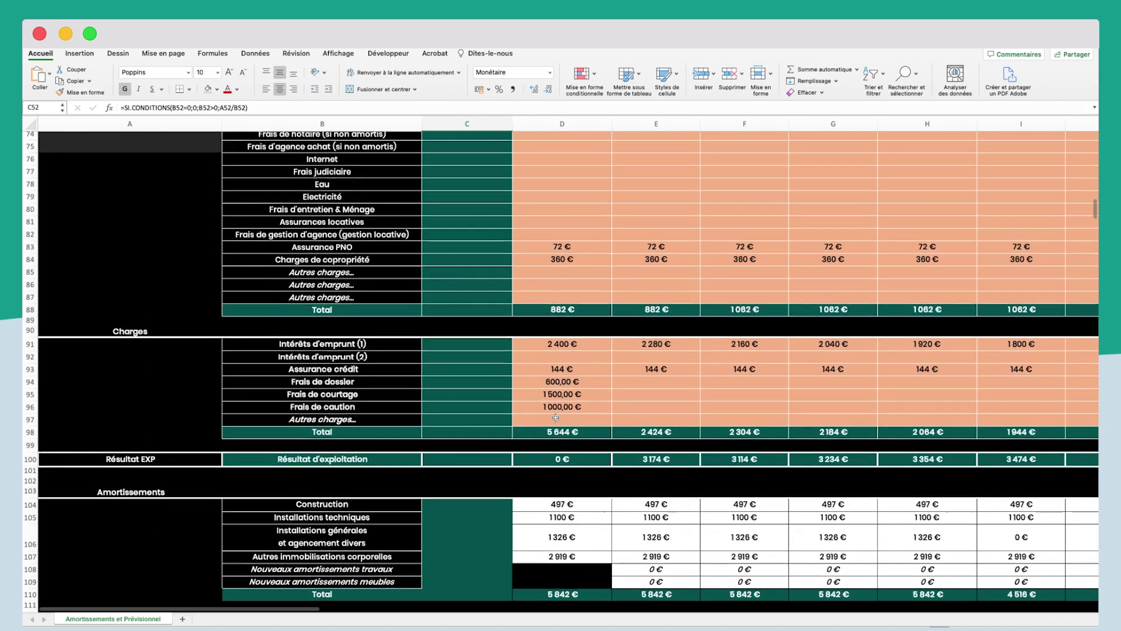
{"action": "scroll", "coordinate": [564, 296], "scroll_direction": "down", "scroll_amount": 15}
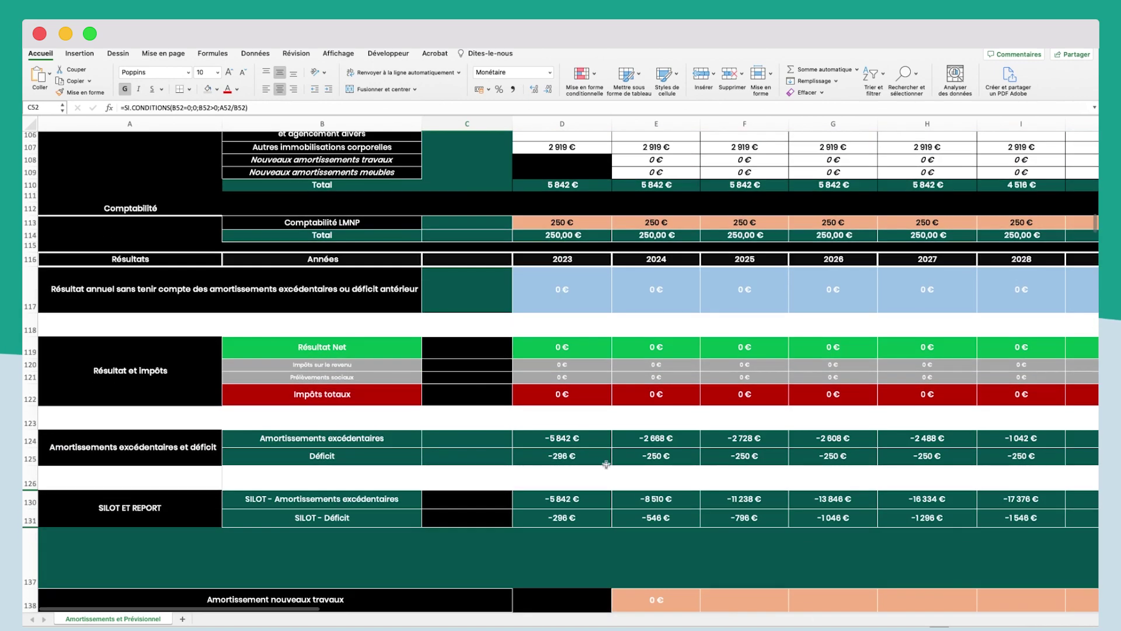
Inspect the 2023 Amortissements excédentaires formula and compare it with the year's charges and operating result
{"action": "scroll", "coordinate": [562, 474], "scroll_direction": "up", "scroll_amount": 5}
{"action": "scroll", "coordinate": [561, 483], "scroll_direction": "down", "scroll_amount": 3}
{"action": "left_click", "coordinate": [572, 517]}
{"action": "scroll", "coordinate": [567, 501], "scroll_direction": "down", "scroll_amount": 1}
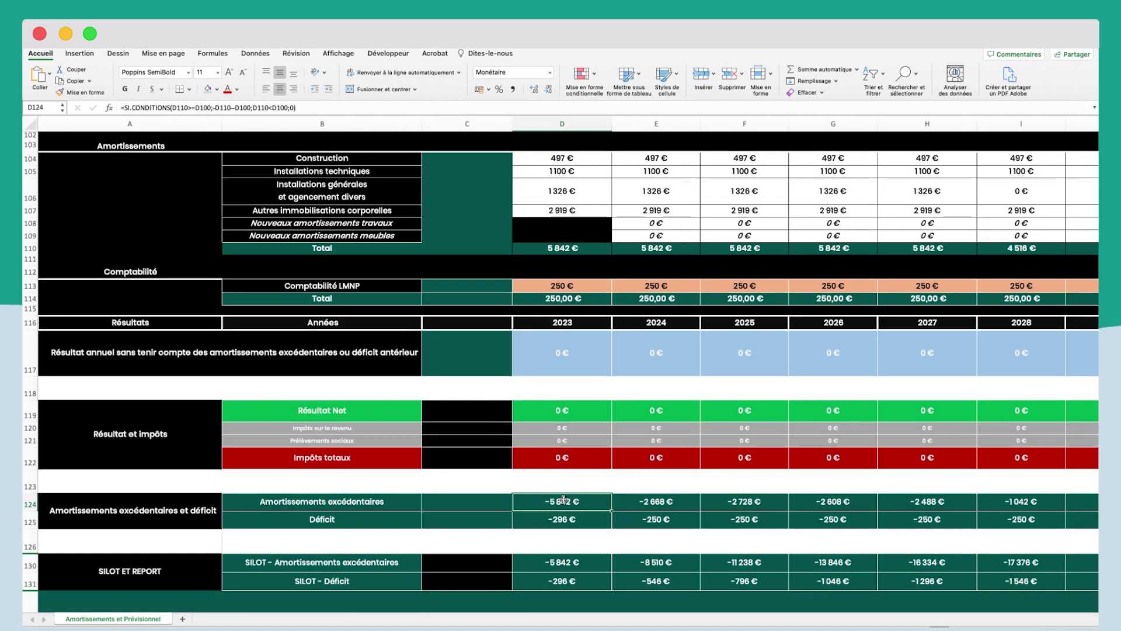
{"action": "scroll", "coordinate": [602, 479], "scroll_direction": "up", "scroll_amount": 6}
{"action": "scroll", "coordinate": [602, 479], "scroll_direction": "up", "scroll_amount": 5}
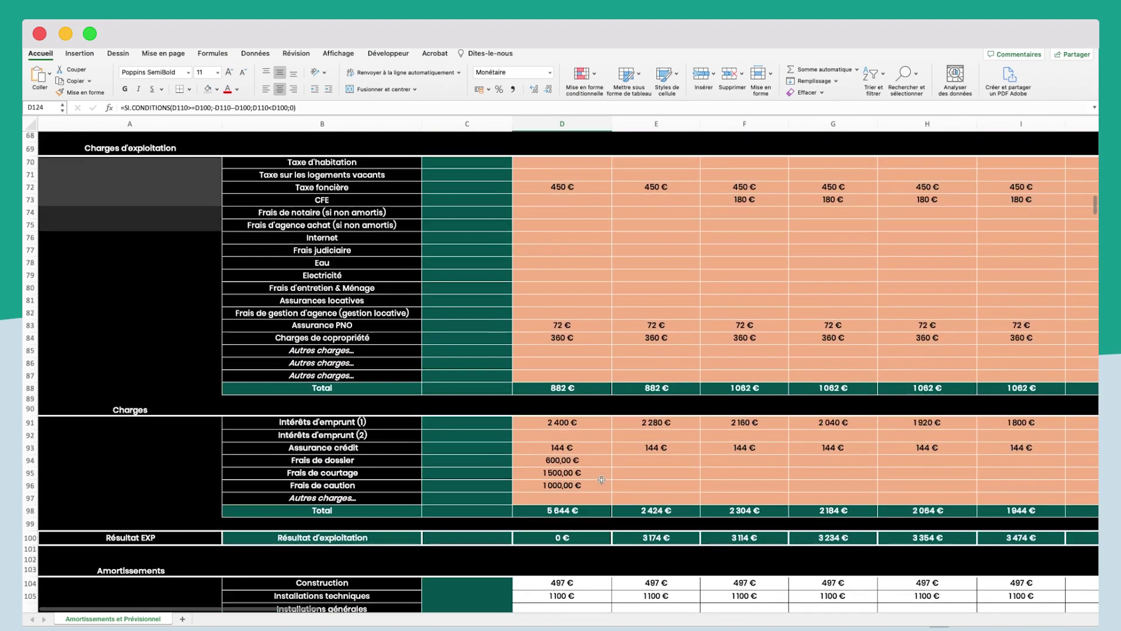
Examine the annual result before carry-forwards from 2027 to 2030 and the 2030 SILOT excess amortisation
{"action": "scroll", "coordinate": [698, 289], "scroll_direction": "down", "scroll_amount": 12}
{"action": "left_click_drag", "start_coordinate": [698, 290], "coordinate": [1016, 292]}
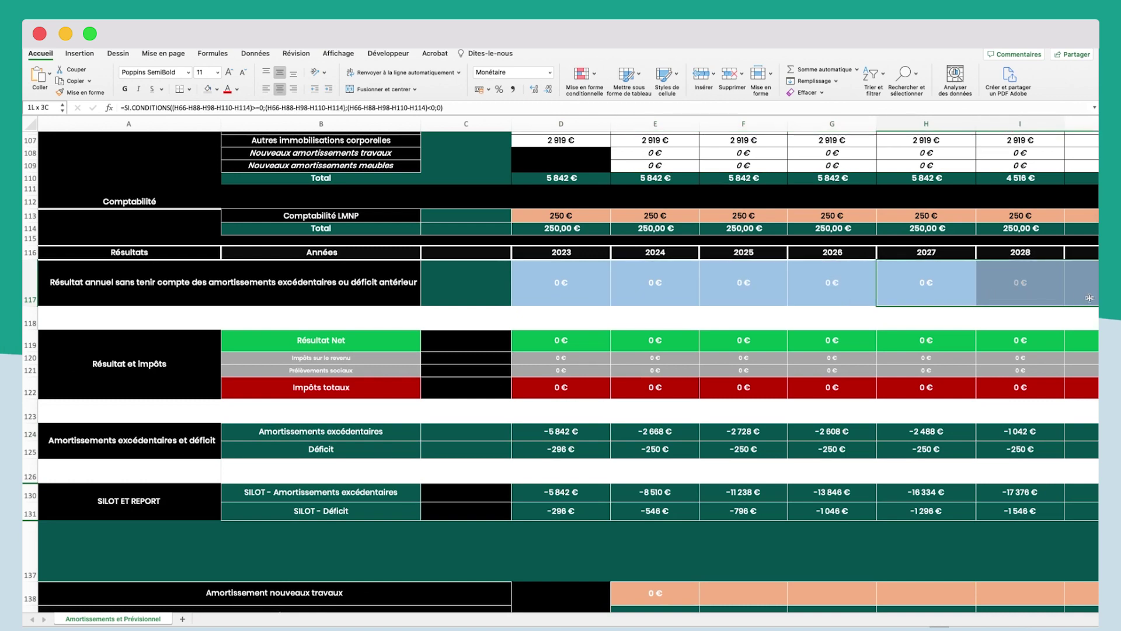
{"action": "scroll", "coordinate": [934, 292], "scroll_direction": "right", "scroll_amount": 5}
{"action": "left_click", "coordinate": [854, 297]}
{"action": "left_click", "coordinate": [759, 282]}
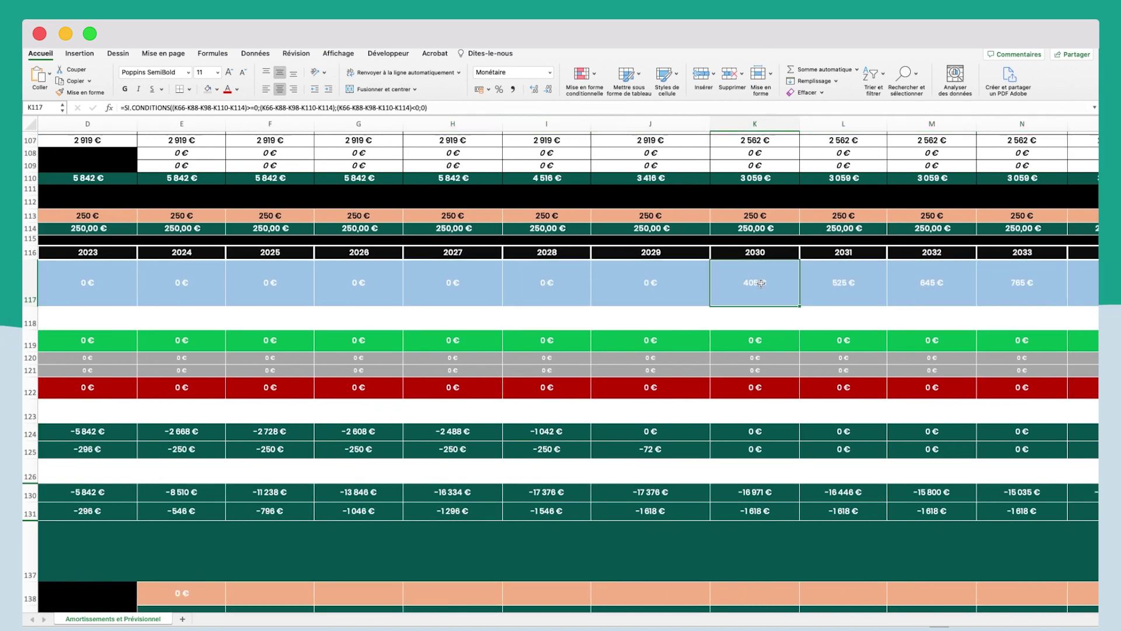
{"action": "scroll", "coordinate": [765, 277], "scroll_direction": "down", "scroll_amount": 1}
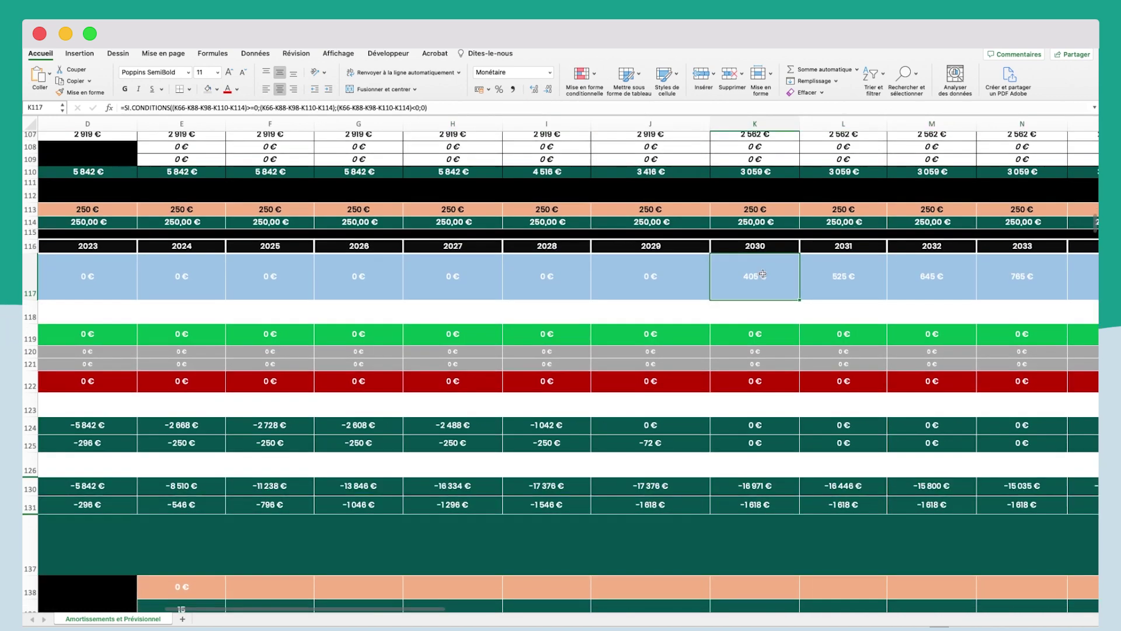
{"action": "left_click", "coordinate": [754, 485]}
{"action": "scroll", "coordinate": [643, 490], "scroll_direction": "right", "scroll_amount": 3}
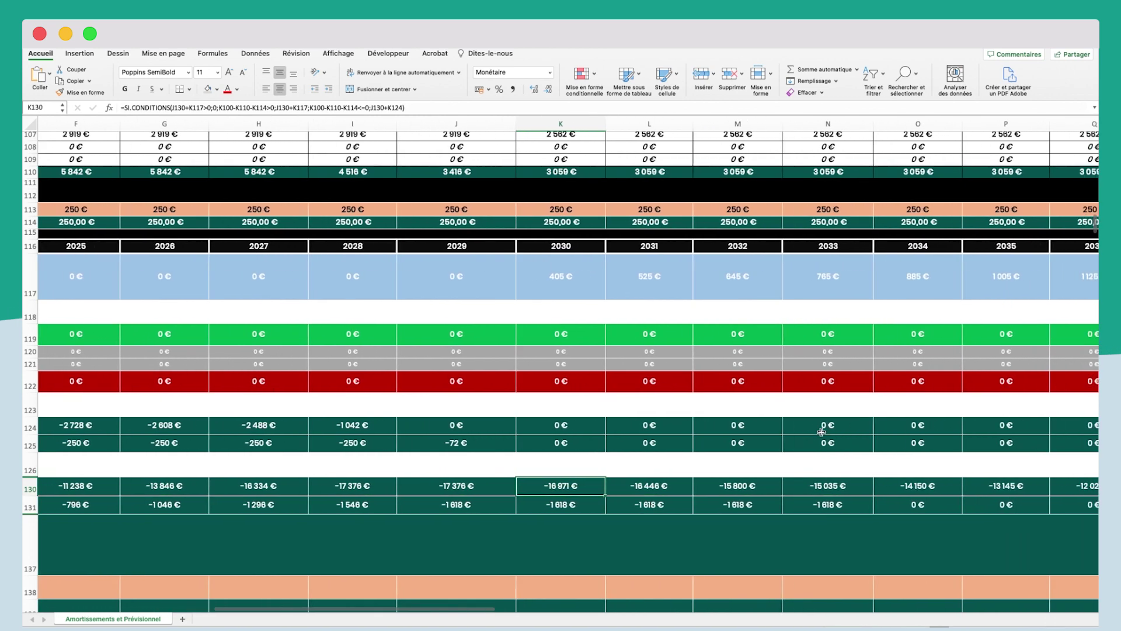
Examine the annual results for 2031 to 2034 and the SILOT - Déficit formula for 2034
{"action": "scroll", "coordinate": [528, 490], "scroll_direction": "right", "scroll_amount": 1}
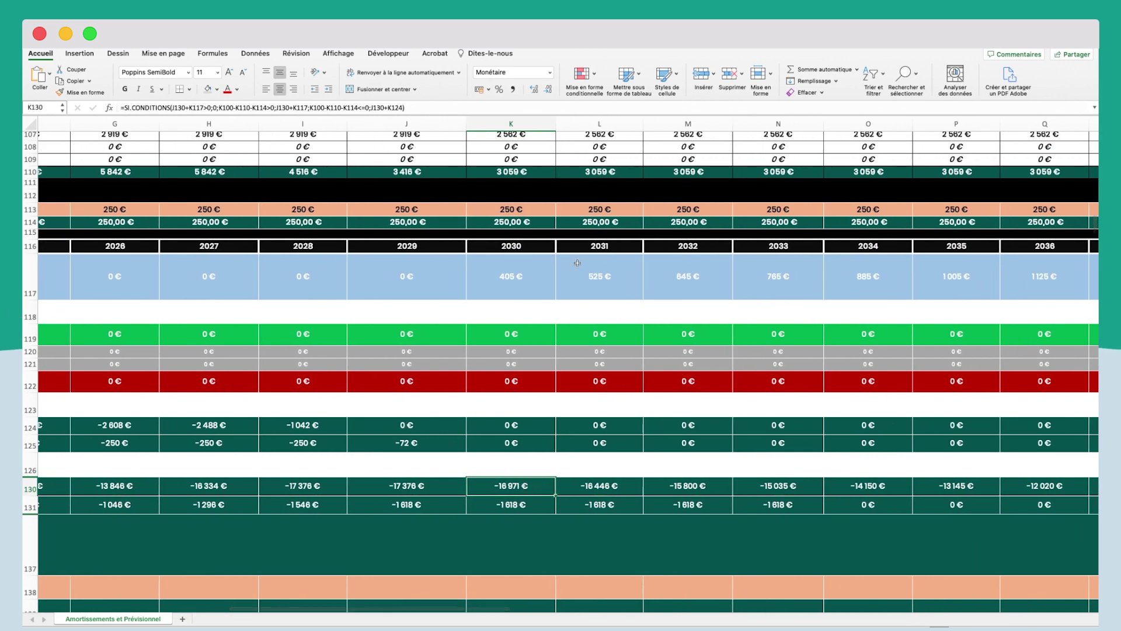
{"action": "scroll", "coordinate": [543, 488], "scroll_direction": "right", "scroll_amount": 2}
{"action": "left_click", "coordinate": [566, 278]}
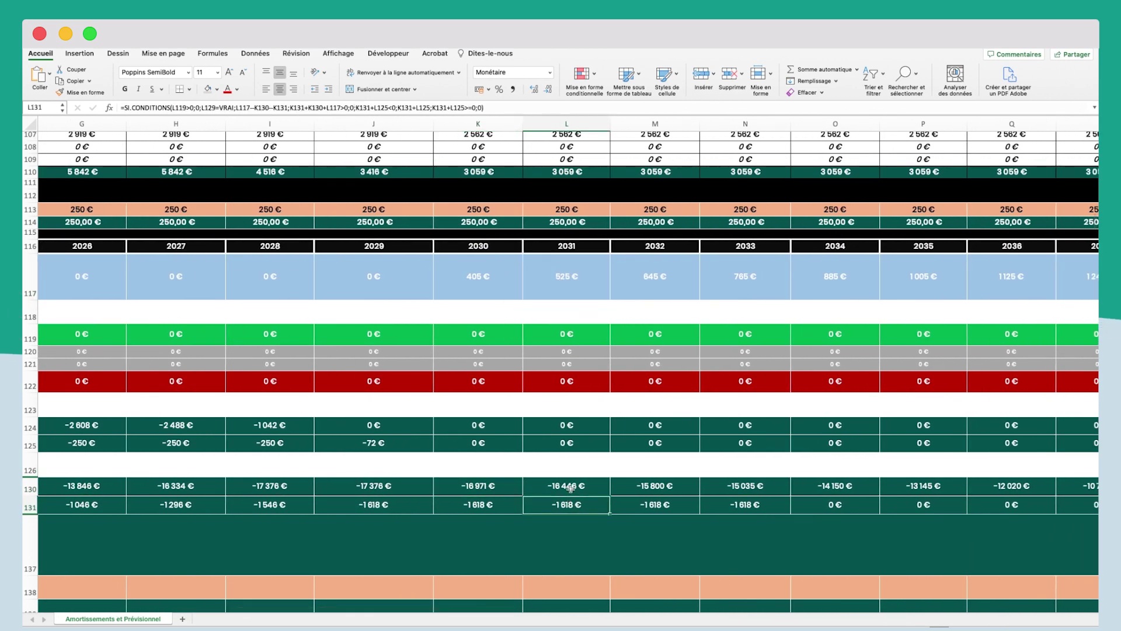
{"action": "left_click", "coordinate": [666, 289]}
{"action": "left_click", "coordinate": [788, 280]}
{"action": "left_click", "coordinate": [854, 284]}
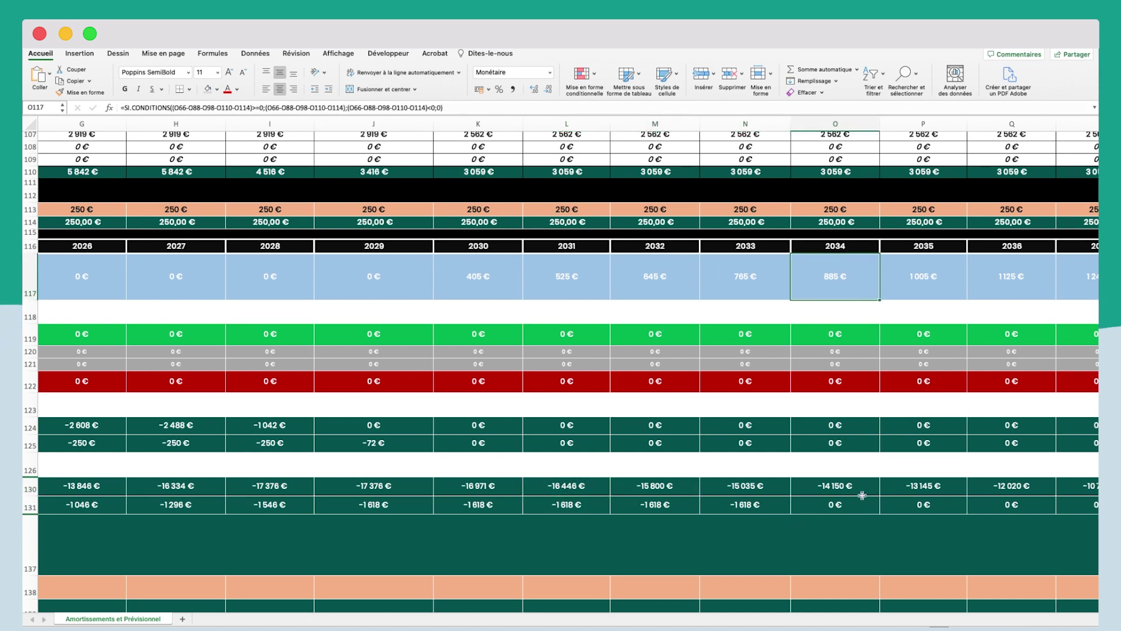
{"action": "left_click", "coordinate": [814, 507]}
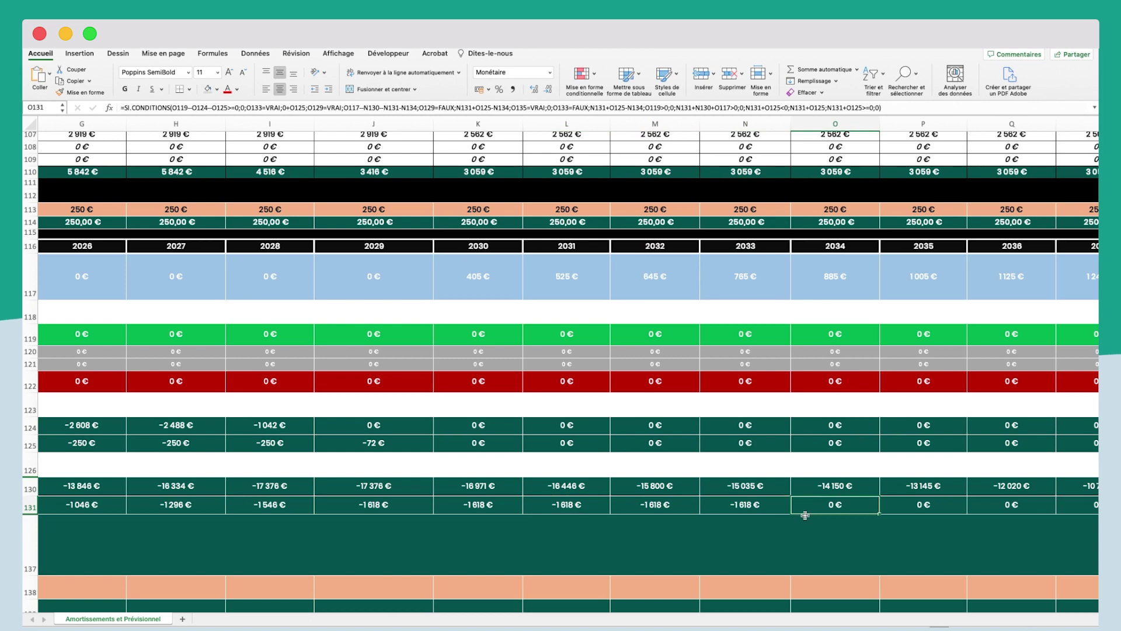
Trace the SILOT - Déficit row from 2023 to 2034 to follow how the deficit accumulates and expires
{"action": "scroll", "coordinate": [811, 509], "scroll_direction": "left", "scroll_amount": 10}
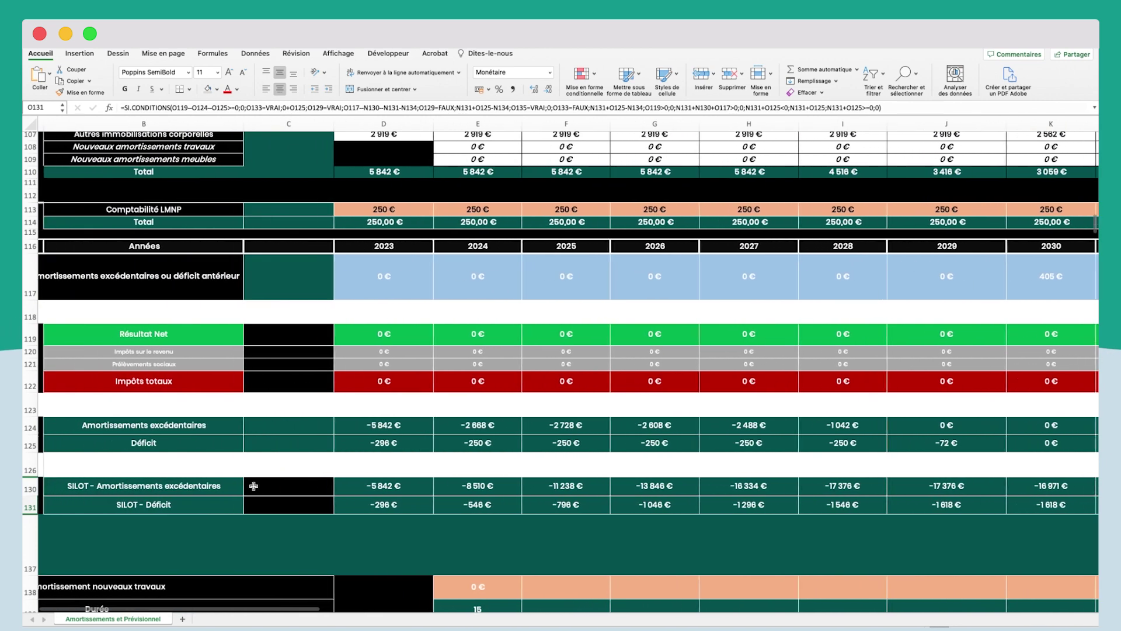
{"action": "scroll", "coordinate": [516, 501], "scroll_direction": "right", "scroll_amount": 8}
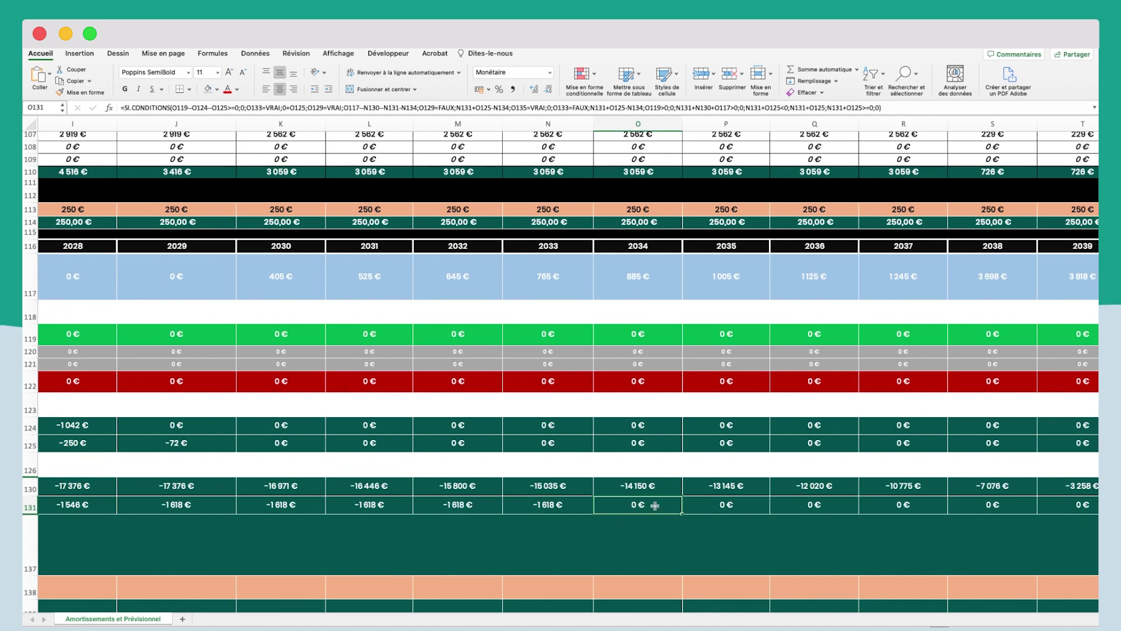
{"action": "scroll", "coordinate": [684, 491], "scroll_direction": "left", "scroll_amount": 5}
{"action": "scroll", "coordinate": [685, 492], "scroll_direction": "left", "scroll_amount": 2}
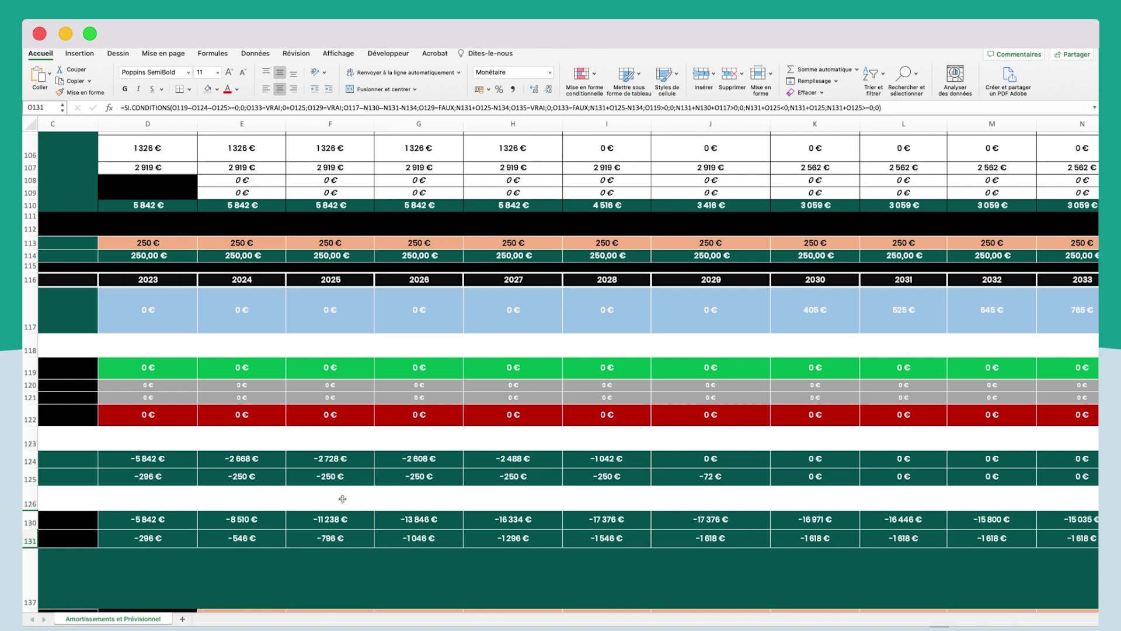
{"action": "scroll", "coordinate": [309, 485], "scroll_direction": "right", "scroll_amount": 7}
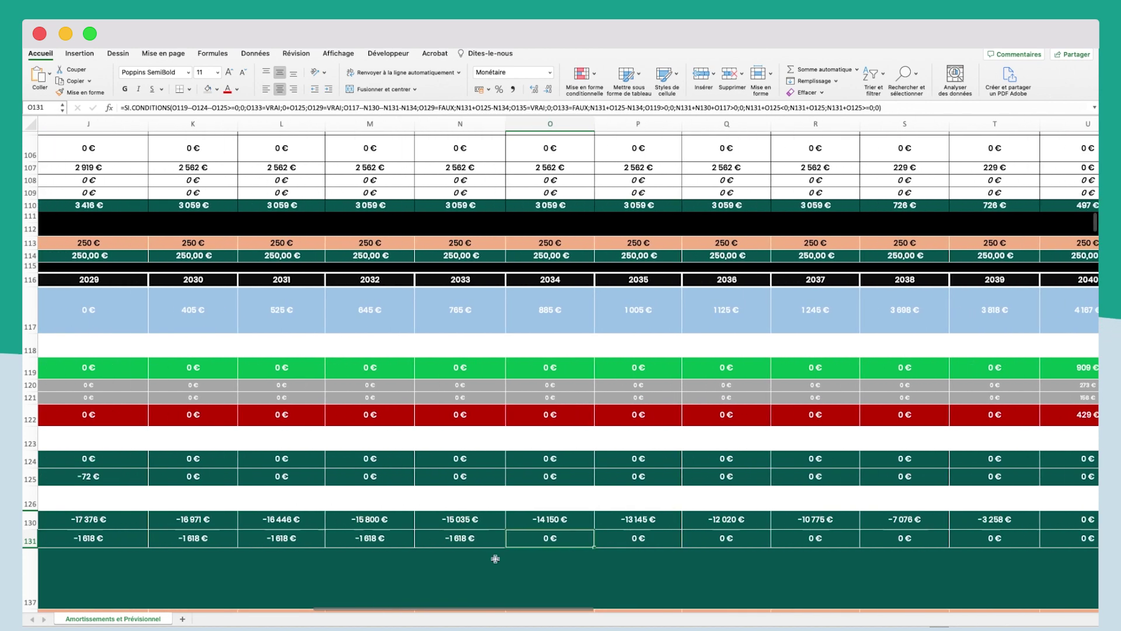
{"action": "scroll", "coordinate": [518, 547], "scroll_direction": "left", "scroll_amount": 6}
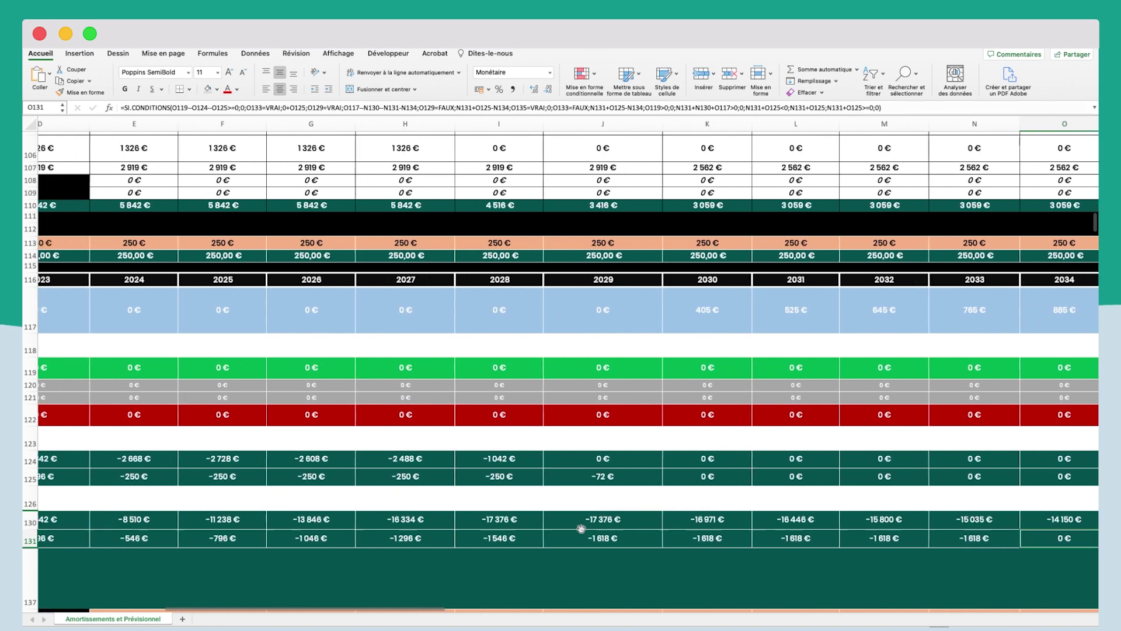
{"action": "scroll", "coordinate": [213, 540], "scroll_direction": "left", "scroll_amount": 3}
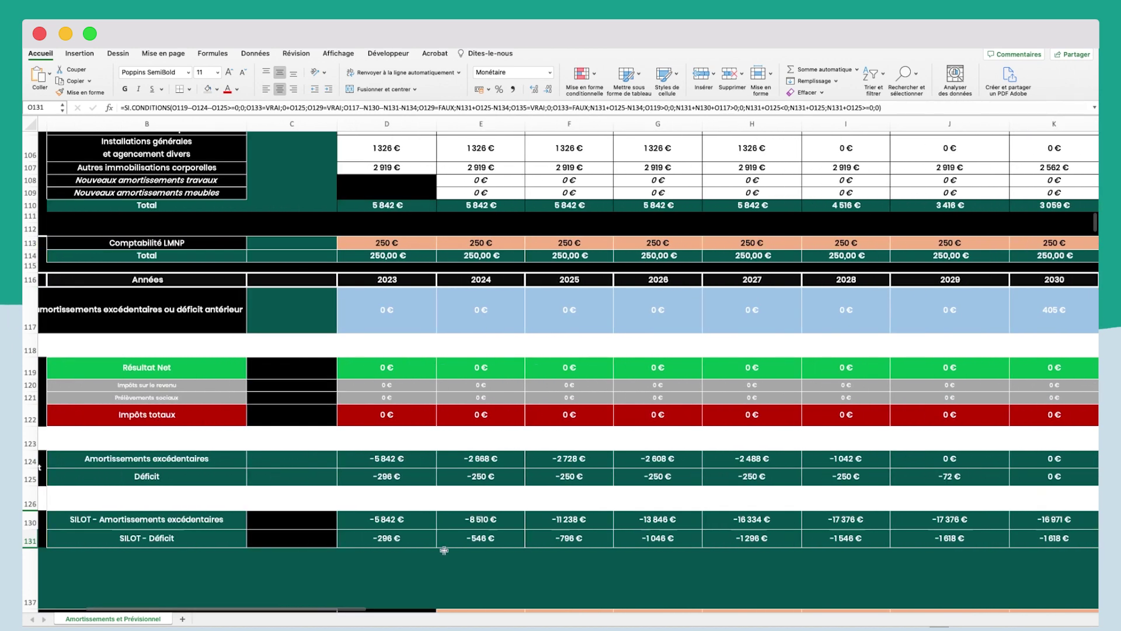
{"action": "scroll", "coordinate": [478, 552], "scroll_direction": "right", "scroll_amount": 6}
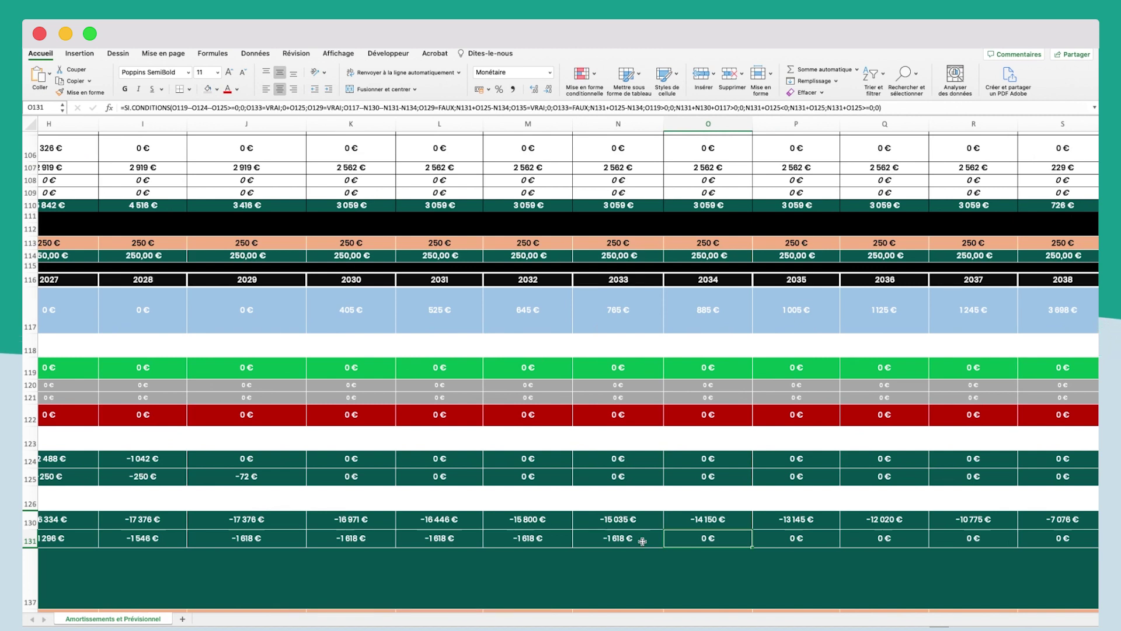
{"action": "scroll", "coordinate": [645, 528], "scroll_direction": "down", "scroll_amount": 1}
{"action": "scroll", "coordinate": [646, 529], "scroll_direction": "right", "scroll_amount": 1}
{"action": "scroll", "coordinate": [631, 535], "scroll_direction": "right", "scroll_amount": 2}
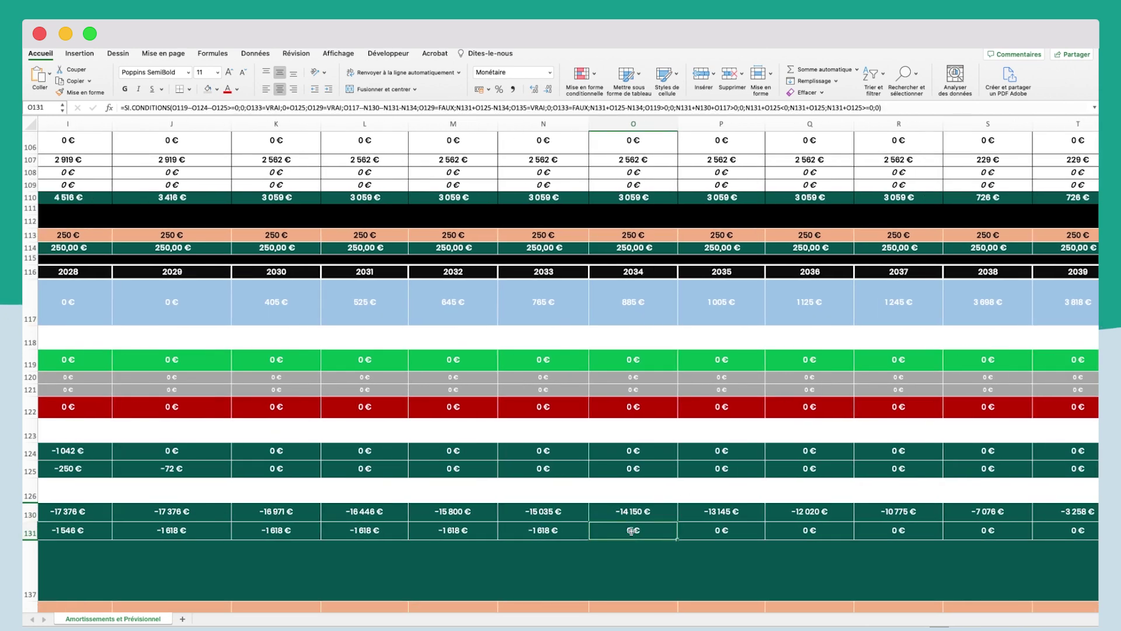
Inspect the 2034 SILOT - Déficit cell and the excess amortisation carry-forward for the same year
{"action": "double_click", "coordinate": [635, 516]}
{"action": "key", "text": "Return"}
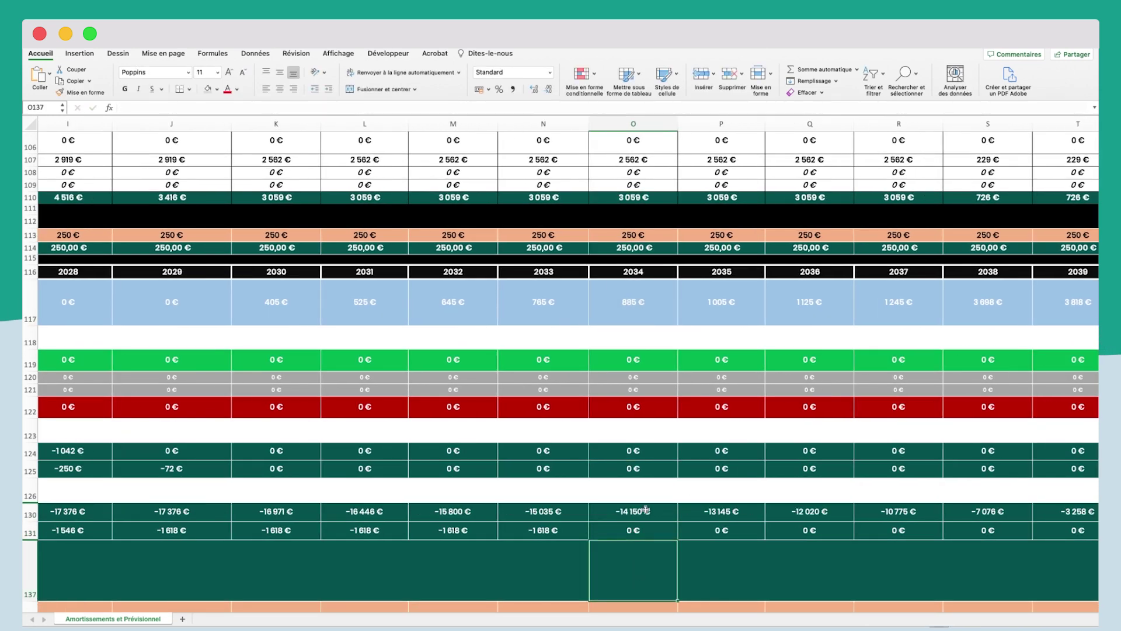
{"action": "left_click", "coordinate": [646, 510]}
{"action": "scroll", "coordinate": [729, 337], "scroll_direction": "right", "scroll_amount": 1}
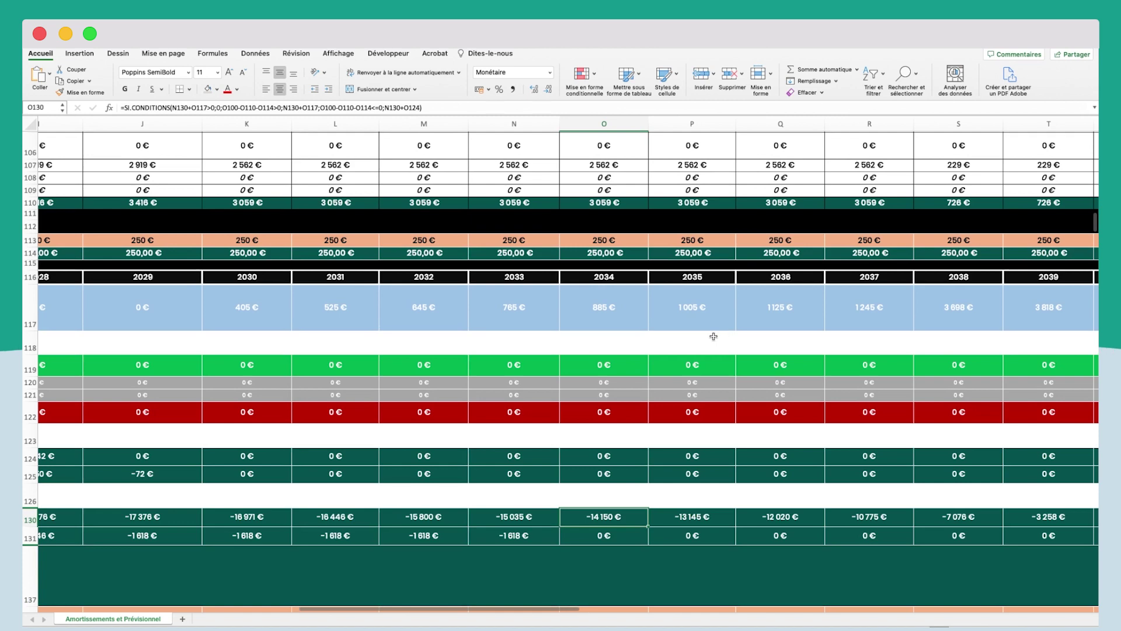
Compare the 2039 result and SILOT excess amortisation with the 2040 result before carry-forwards
{"action": "scroll", "coordinate": [834, 476], "scroll_direction": "right", "scroll_amount": 5}
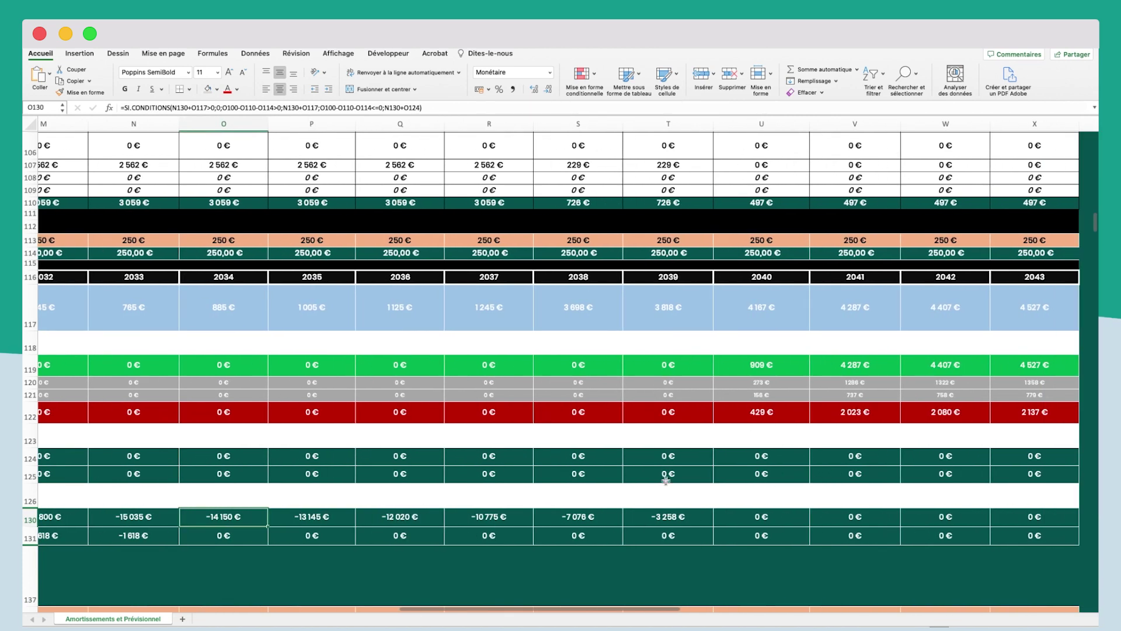
{"action": "left_click", "coordinate": [668, 300]}
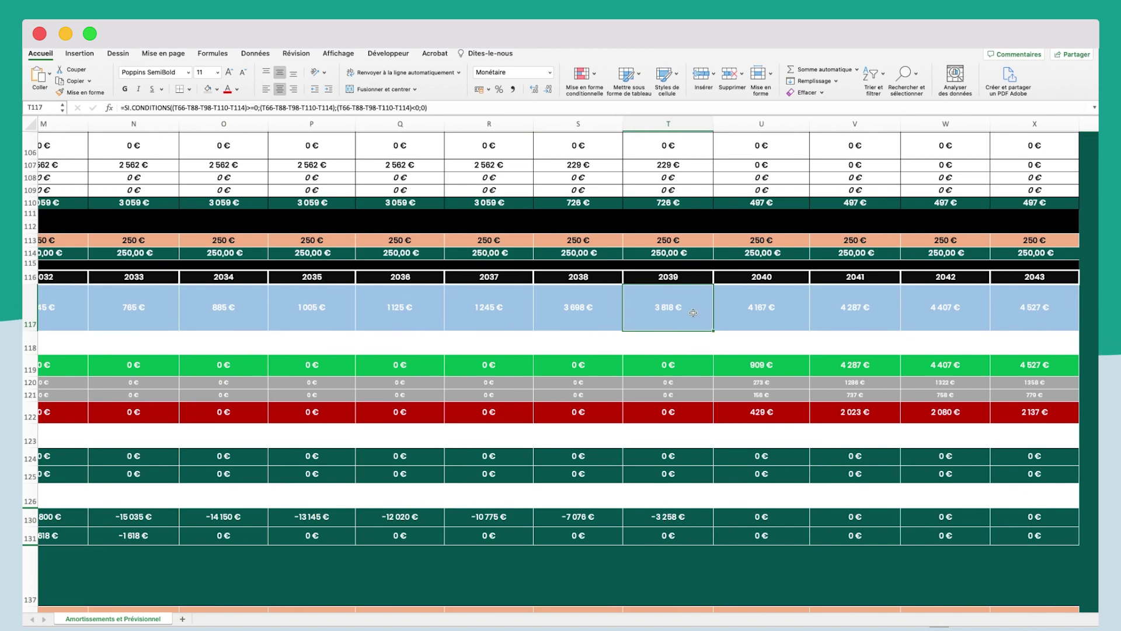
{"action": "scroll", "coordinate": [682, 317], "scroll_direction": "down", "scroll_amount": 1}
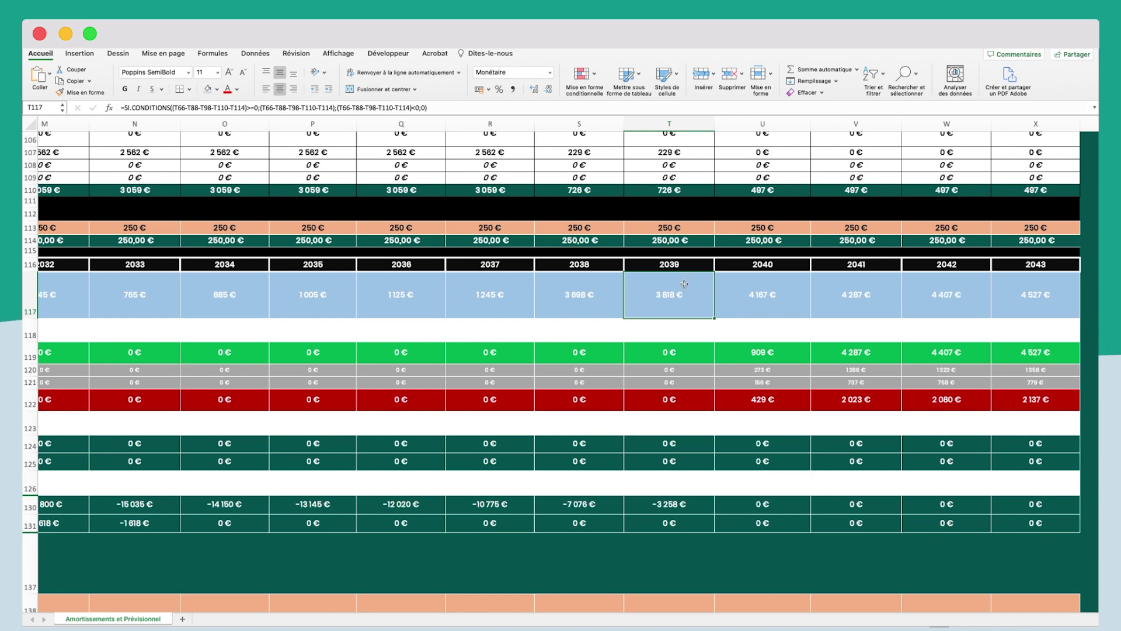
{"action": "left_click", "coordinate": [673, 508]}
{"action": "left_click", "coordinate": [761, 296]}
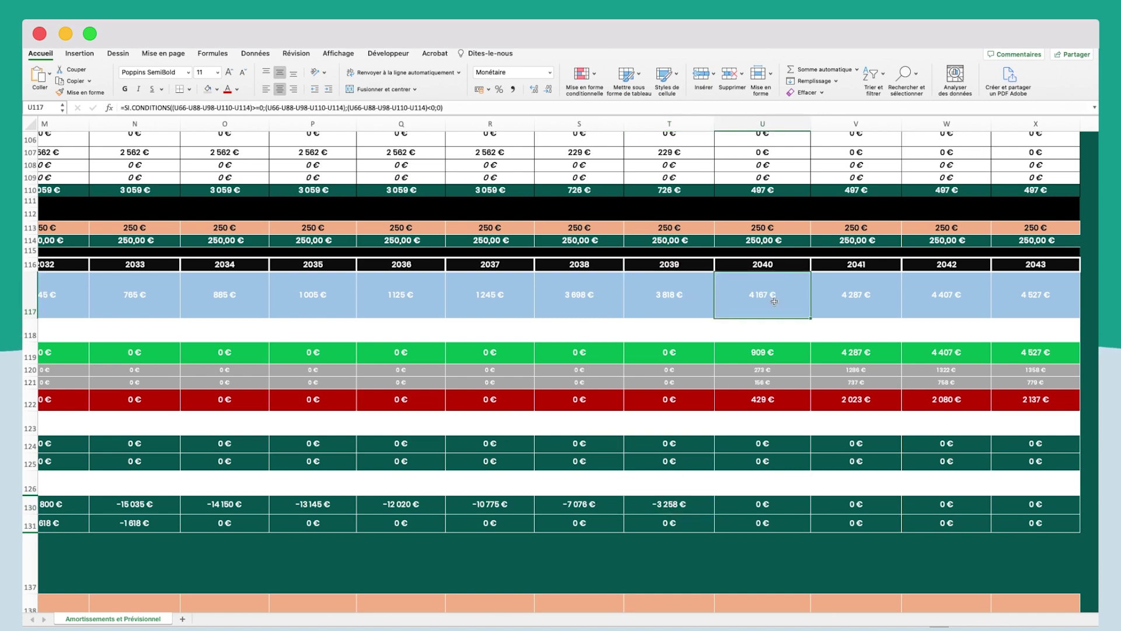
{"action": "scroll", "coordinate": [759, 239], "scroll_direction": "down", "scroll_amount": 2}
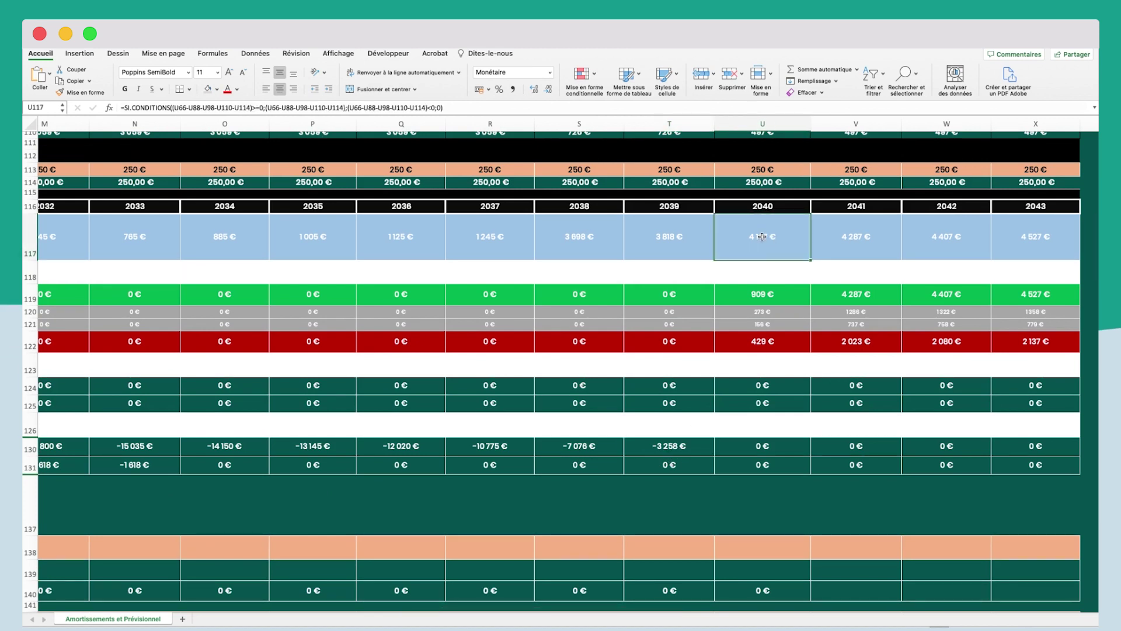
Check the 2040 Résultat Net, income tax and Impôts totaux formulas
{"action": "left_click", "coordinate": [763, 296]}
{"action": "scroll", "coordinate": [771, 298], "scroll_direction": "up", "scroll_amount": 3}
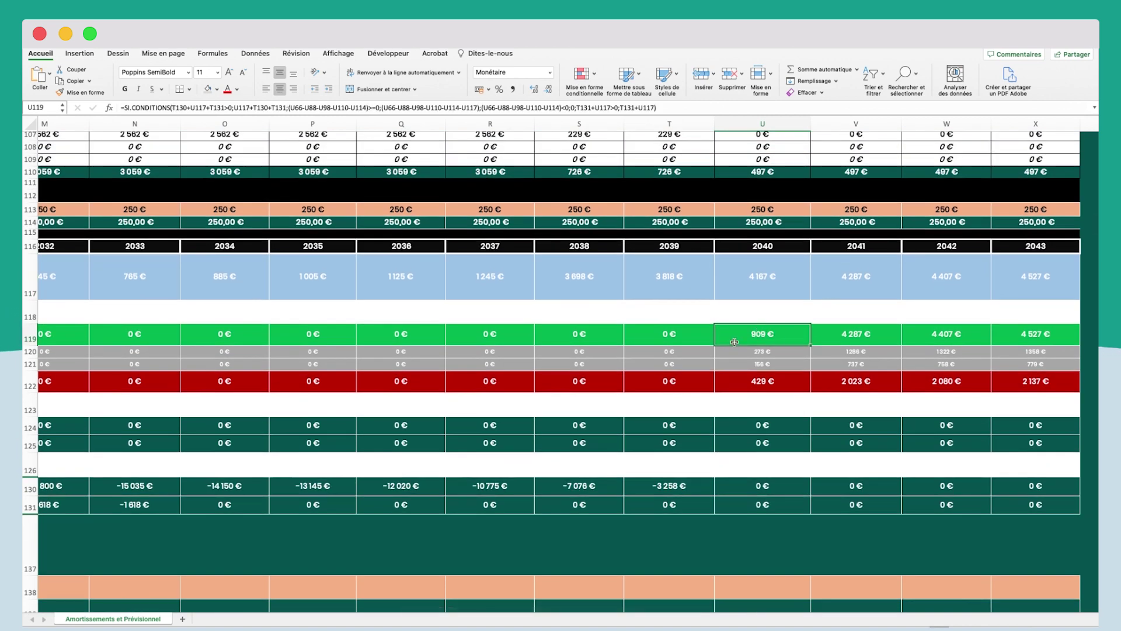
{"action": "left_click", "coordinate": [768, 356]}
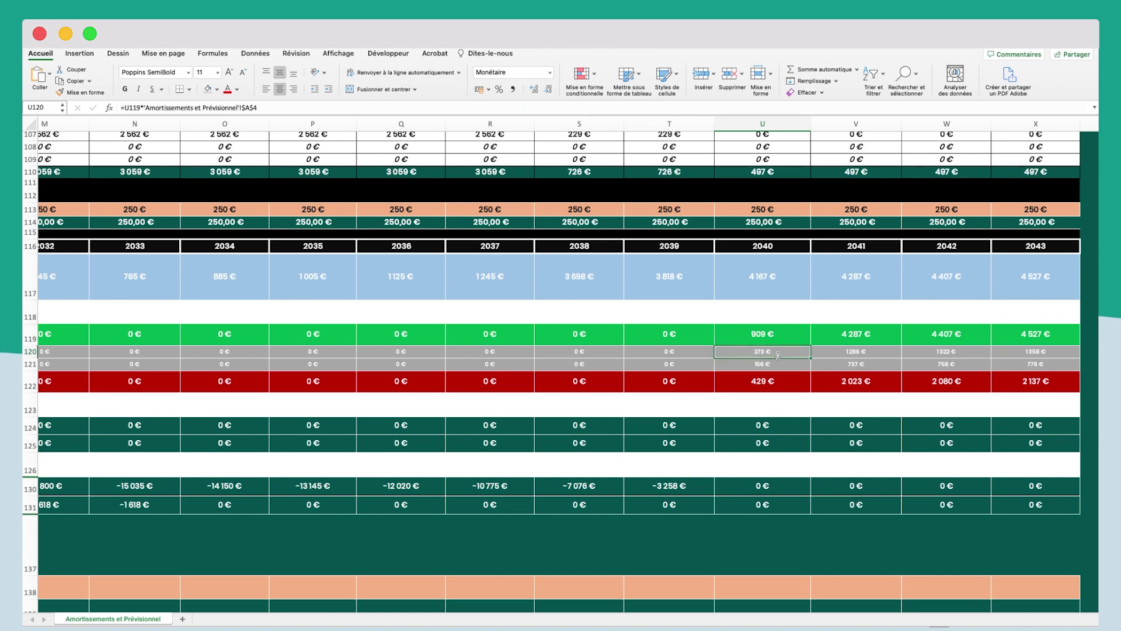
{"action": "left_click", "coordinate": [760, 381]}
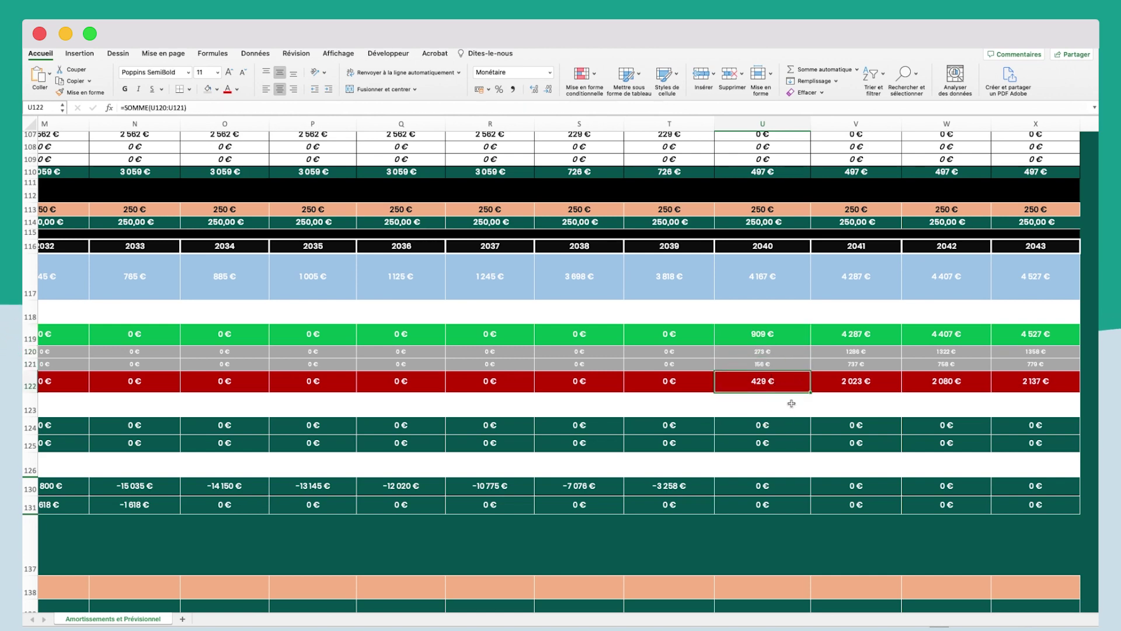
{"action": "scroll", "coordinate": [787, 412], "scroll_direction": "up", "scroll_amount": 1}
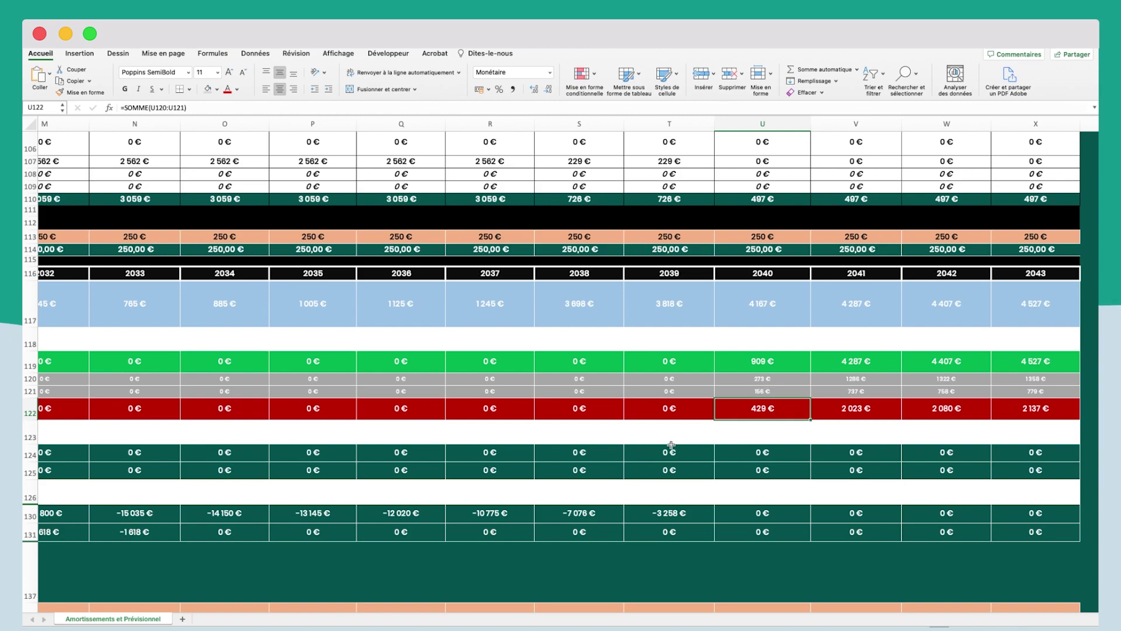
Set the property price in the Amortissements section to 72 000 €
{"action": "scroll", "coordinate": [676, 445], "scroll_direction": "up", "scroll_amount": 5}
{"action": "scroll", "coordinate": [695, 437], "scroll_direction": "up", "scroll_amount": 15}
{"action": "scroll", "coordinate": [695, 437], "scroll_direction": "left", "scroll_amount": 10}
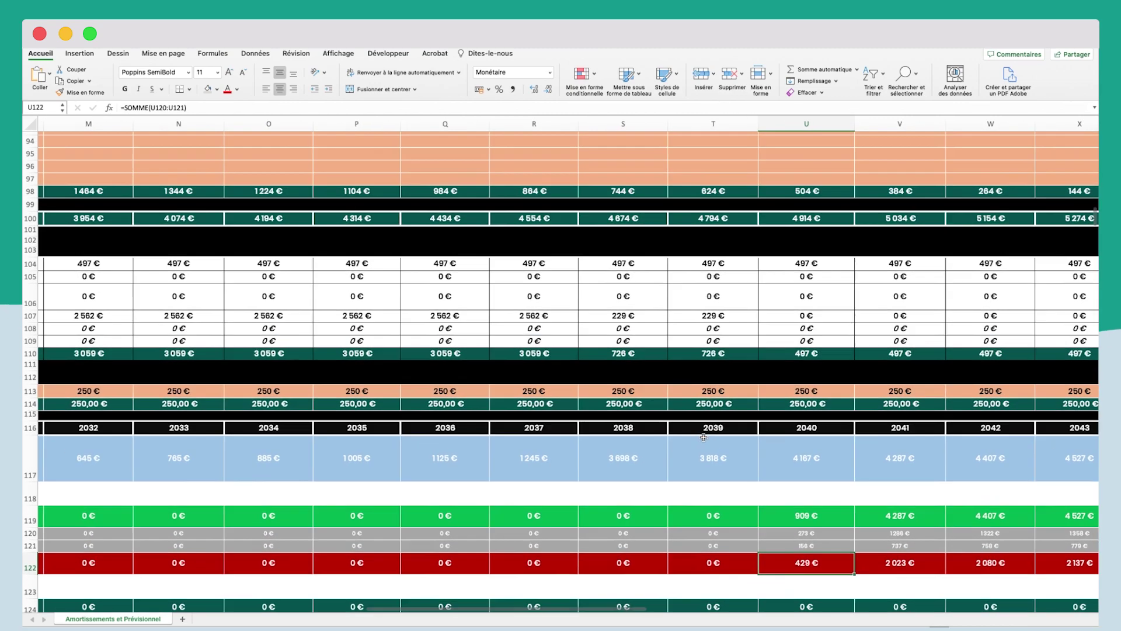
{"action": "scroll", "coordinate": [703, 437], "scroll_direction": "up", "scroll_amount": 10}
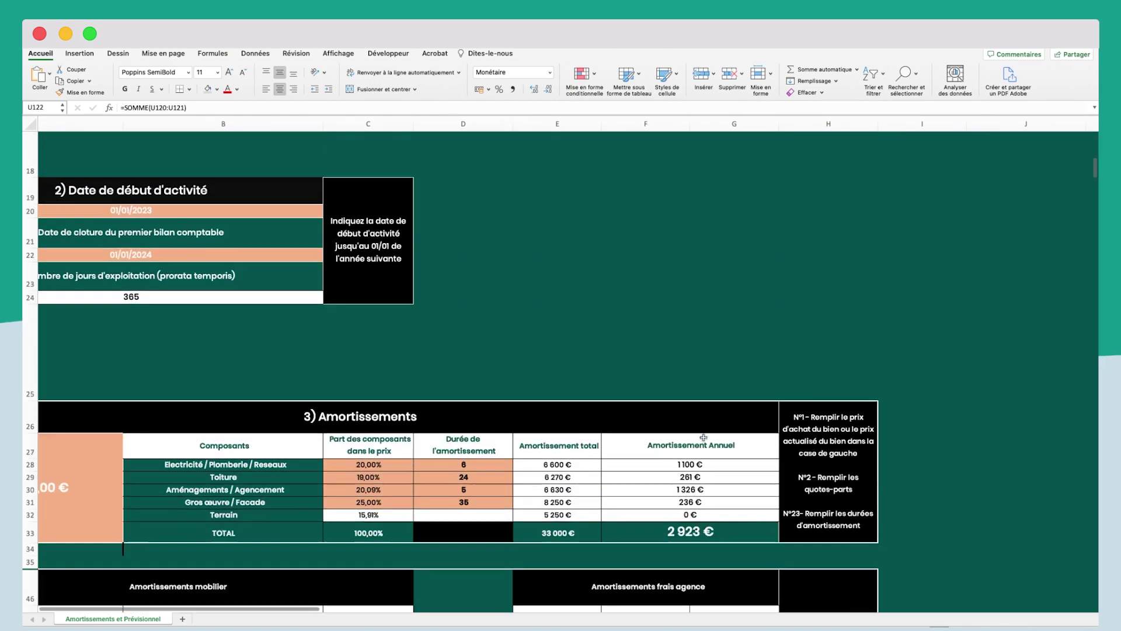
{"action": "scroll", "coordinate": [593, 417], "scroll_direction": "right", "scroll_amount": 5}
{"action": "scroll", "coordinate": [593, 417], "scroll_direction": "right", "scroll_amount": 4}
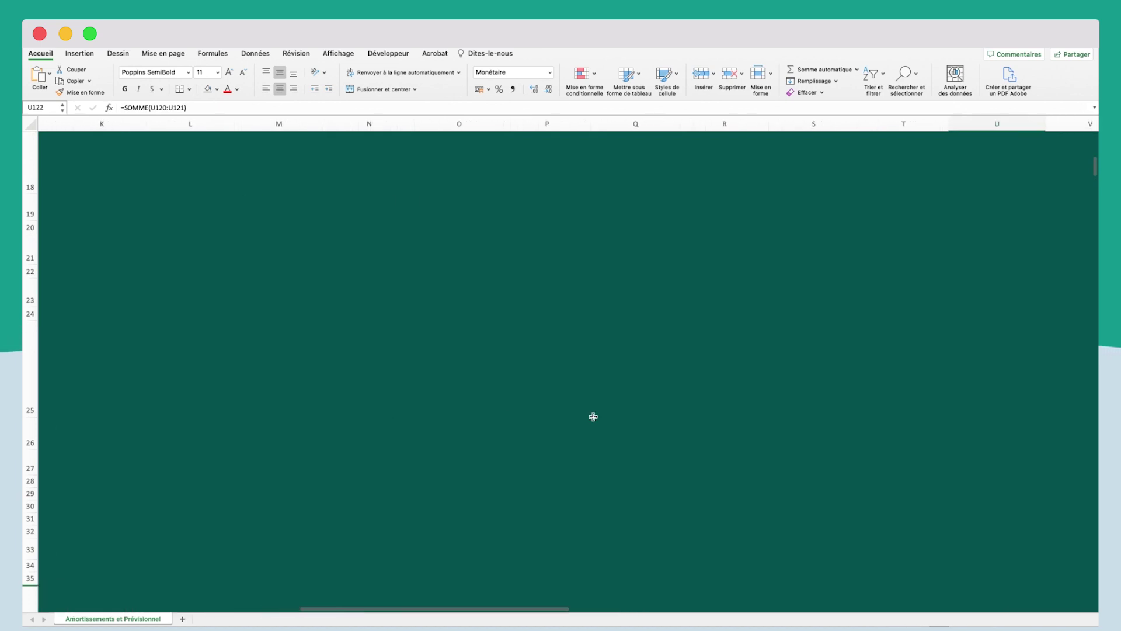
{"action": "scroll", "coordinate": [593, 417], "scroll_direction": "left", "scroll_amount": 10}
{"action": "scroll", "coordinate": [594, 416], "scroll_direction": "left", "scroll_amount": 2}
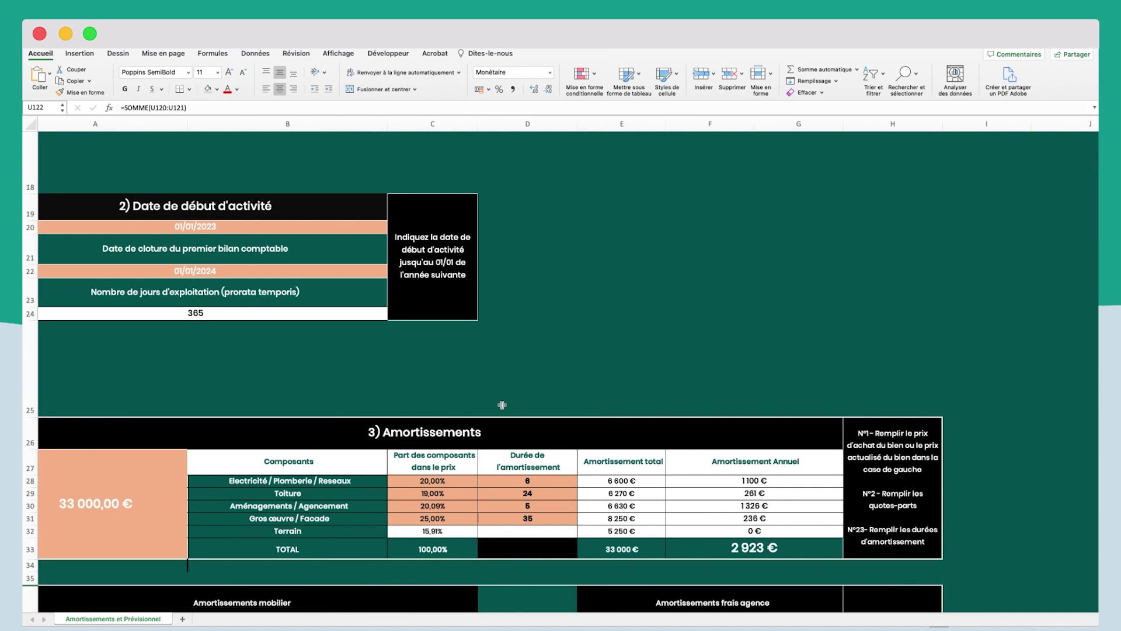
{"action": "scroll", "coordinate": [490, 402], "scroll_direction": "left", "scroll_amount": 1}
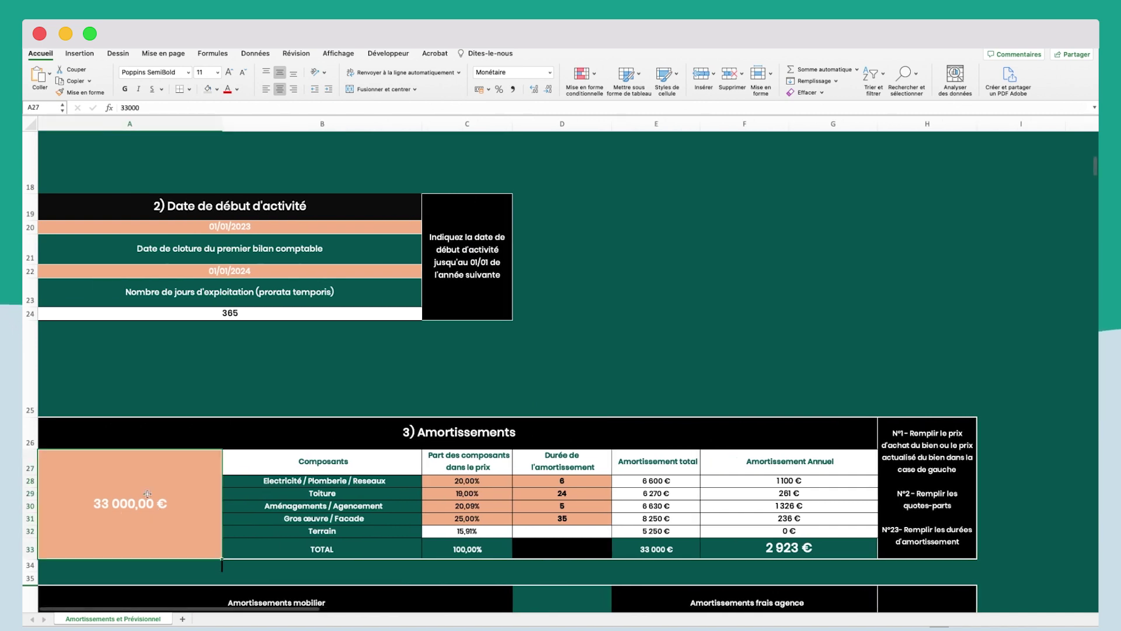
{"action": "type", "text": "72000"}
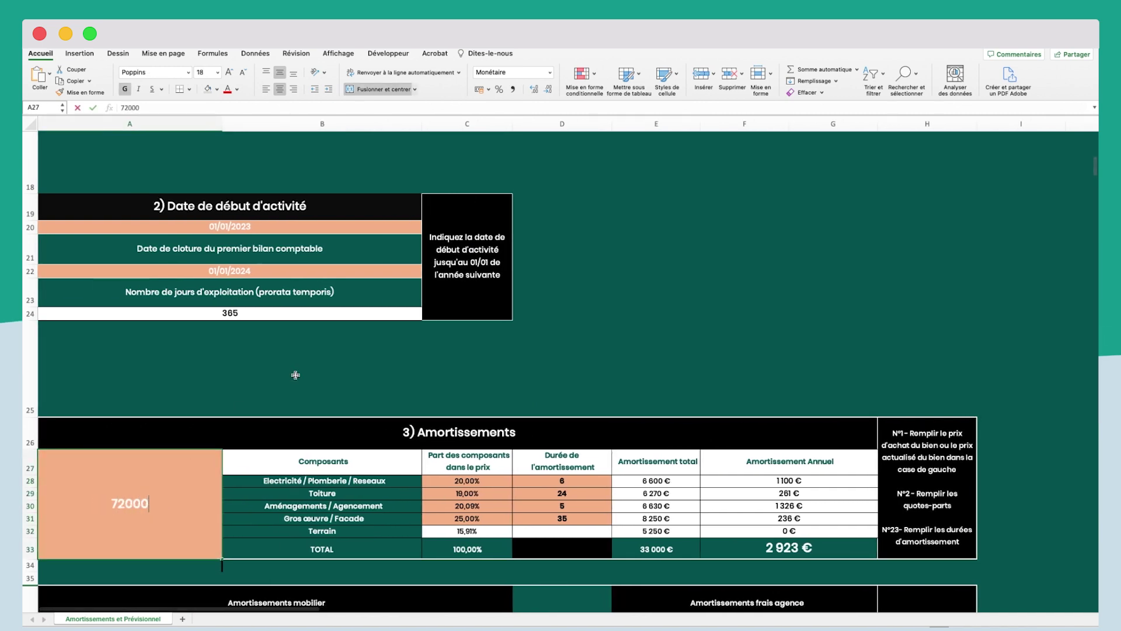
{"action": "key", "text": "Return"}
Review the property photos at the top of the sheet and return to the Amortissements table
{"action": "scroll", "coordinate": [420, 331], "scroll_direction": "down", "scroll_amount": 3}
{"action": "scroll", "coordinate": [573, 335], "scroll_direction": "right", "scroll_amount": 15}
{"action": "scroll", "coordinate": [603, 323], "scroll_direction": "up", "scroll_amount": 8}
{"action": "scroll", "coordinate": [604, 323], "scroll_direction": "right", "scroll_amount": 5}
{"action": "scroll", "coordinate": [604, 324], "scroll_direction": "up", "scroll_amount": 10}
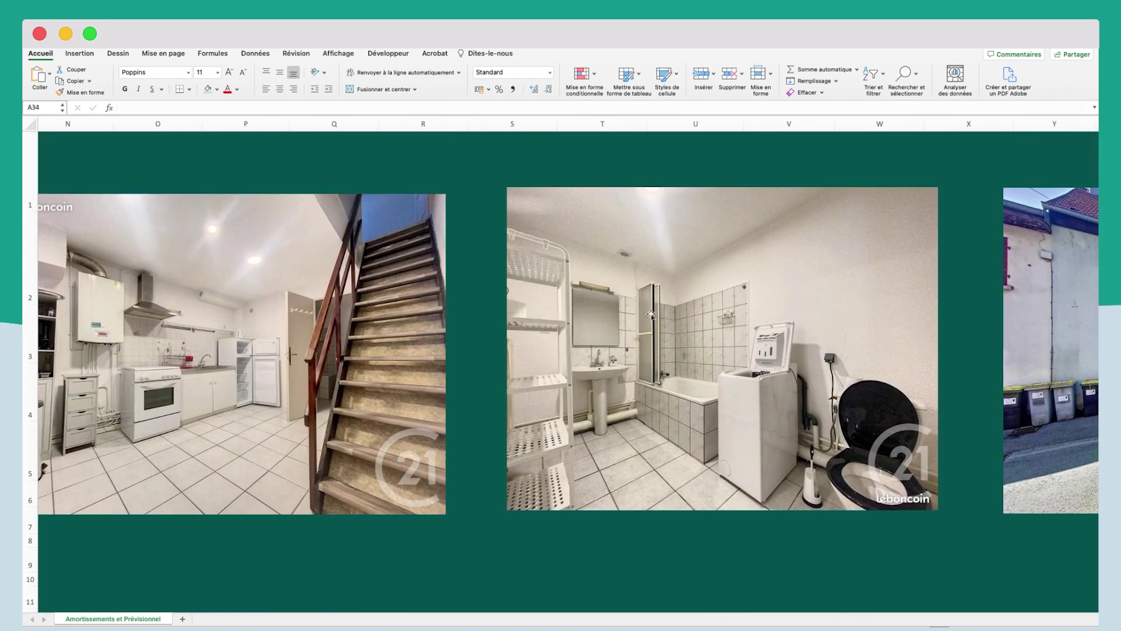
{"action": "scroll", "coordinate": [766, 392], "scroll_direction": "left", "scroll_amount": 15}
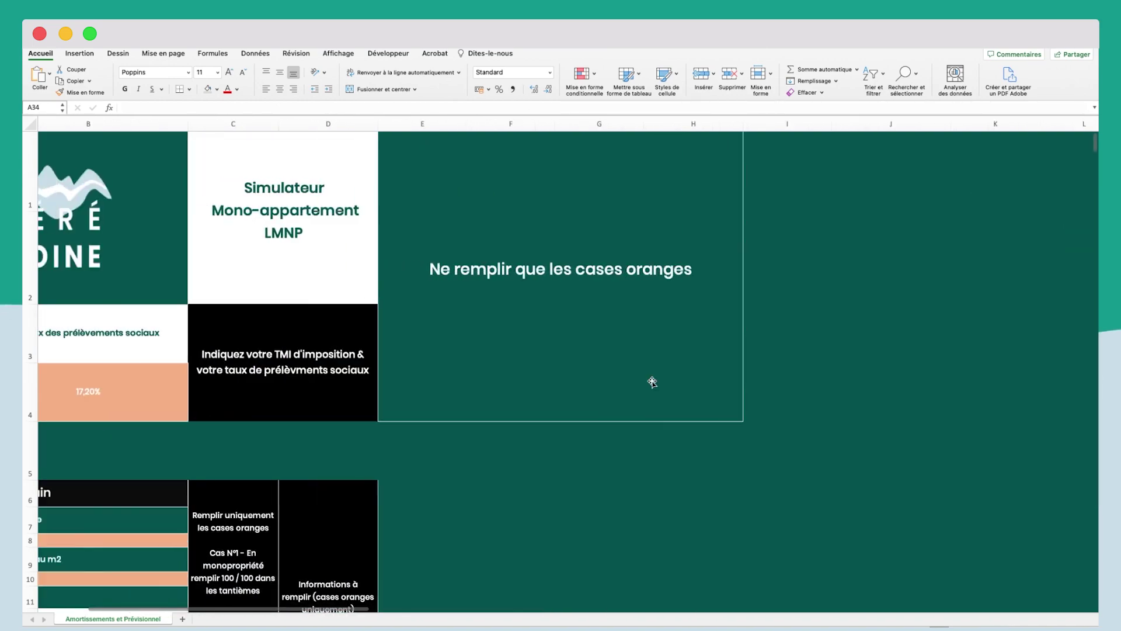
{"action": "scroll", "coordinate": [315, 440], "scroll_direction": "down", "scroll_amount": 15}
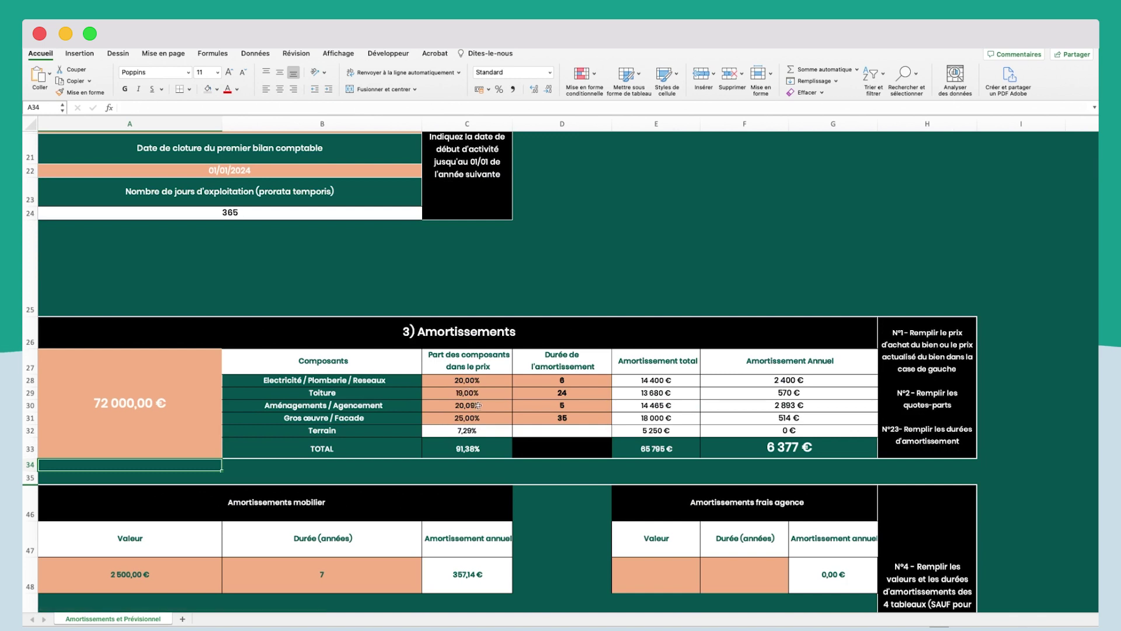
Try a 9% price share for the Toiture component and undo it
{"action": "scroll", "coordinate": [476, 409], "scroll_direction": "up", "scroll_amount": 1}
{"action": "left_click", "coordinate": [476, 411]}
{"action": "left_click", "coordinate": [487, 388]}
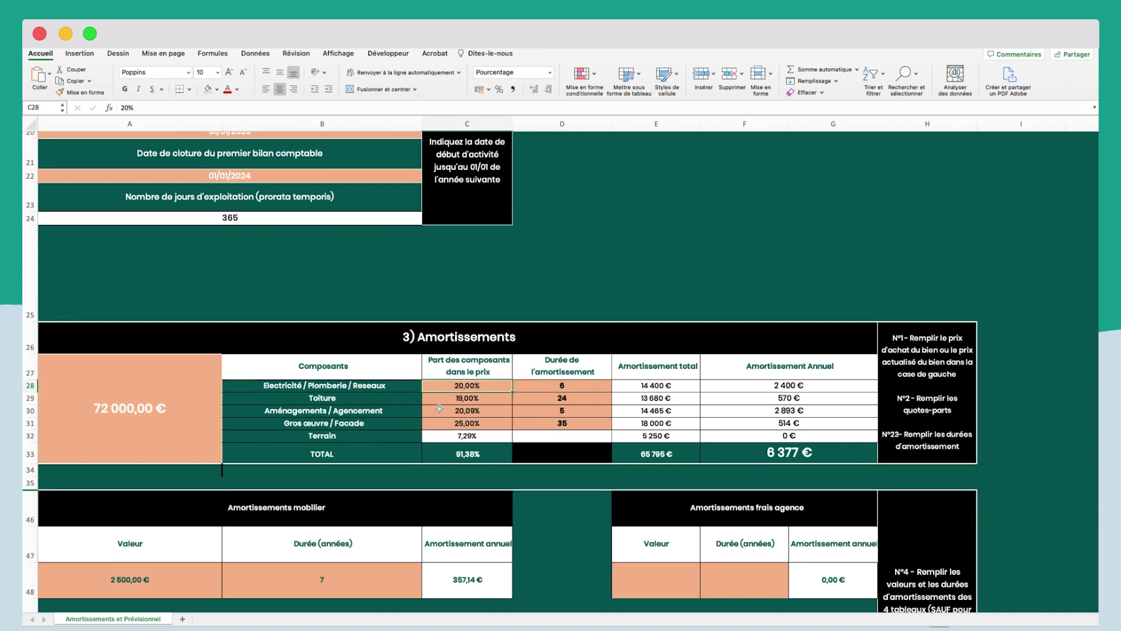
{"action": "left_click", "coordinate": [142, 409]}
{"action": "left_click", "coordinate": [481, 388]}
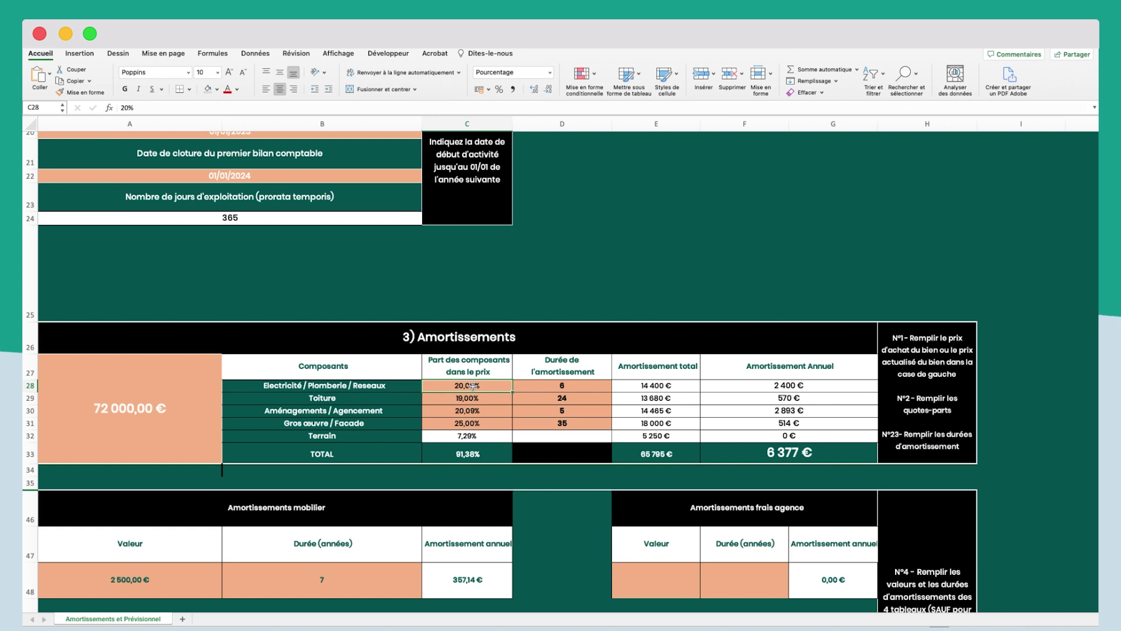
{"action": "left_click", "coordinate": [482, 399]}
{"action": "scroll", "coordinate": [482, 408], "scroll_direction": "up", "scroll_amount": 1}
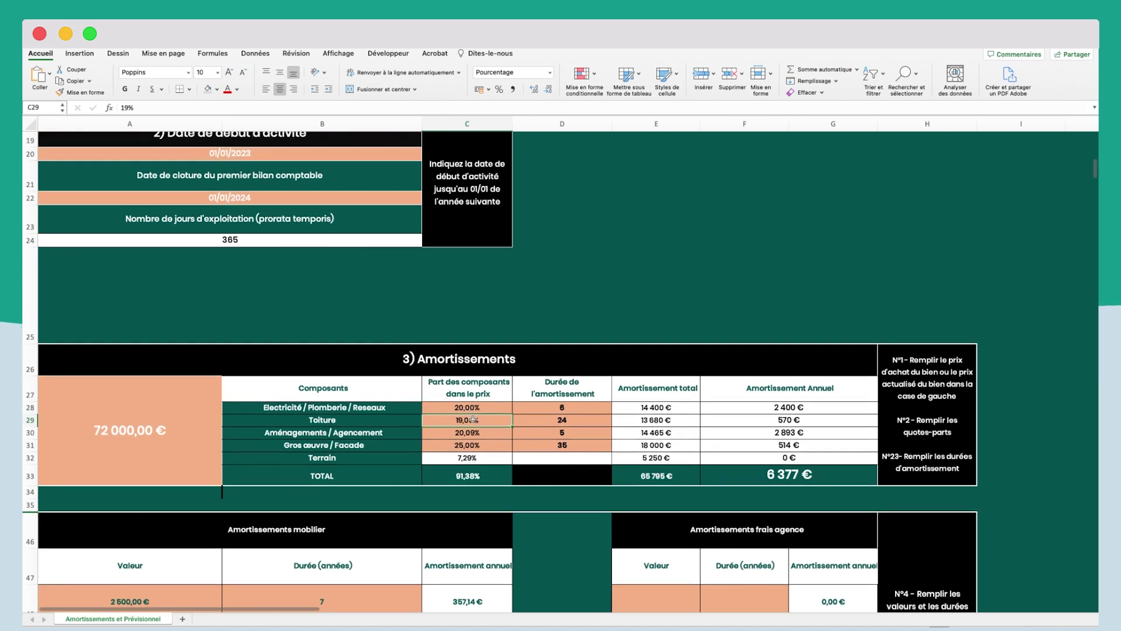
{"action": "type", "text": "9"}
{"action": "left_click", "coordinate": [480, 436]}
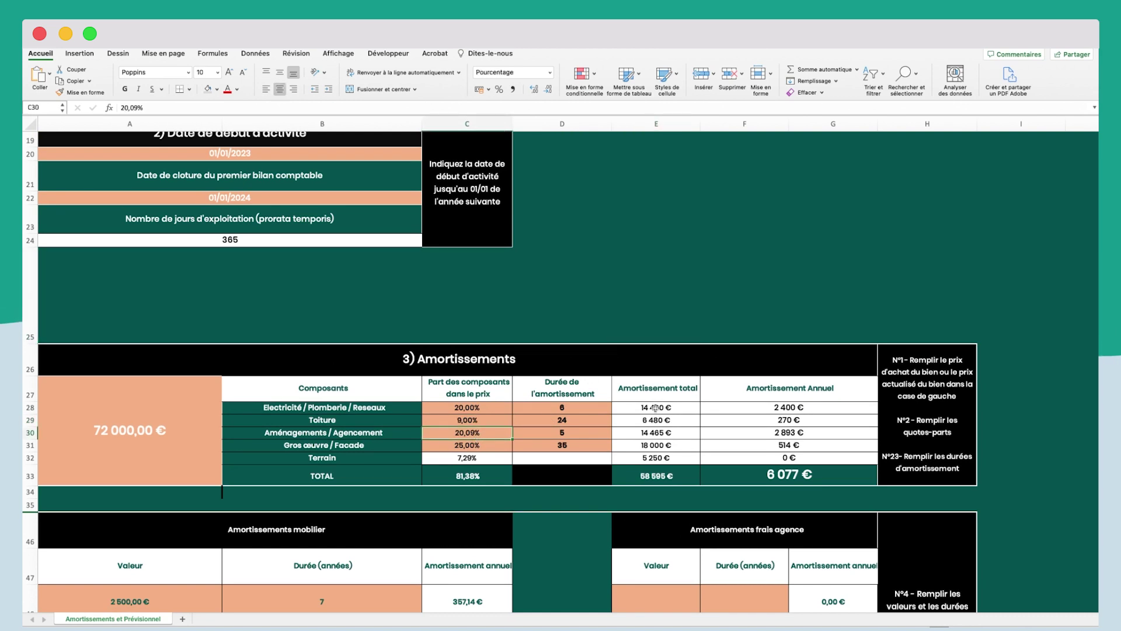
{"action": "key", "text": "super+z"}
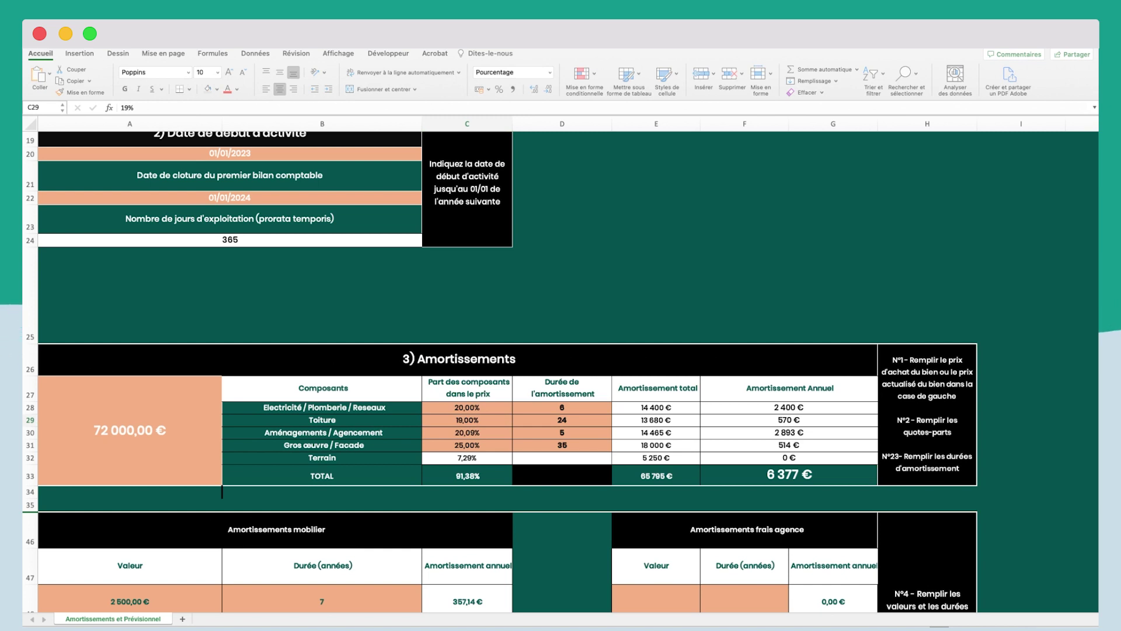
Set the Toiture component's share of the price to 9%
{"action": "left_click", "coordinate": [507, 421]}
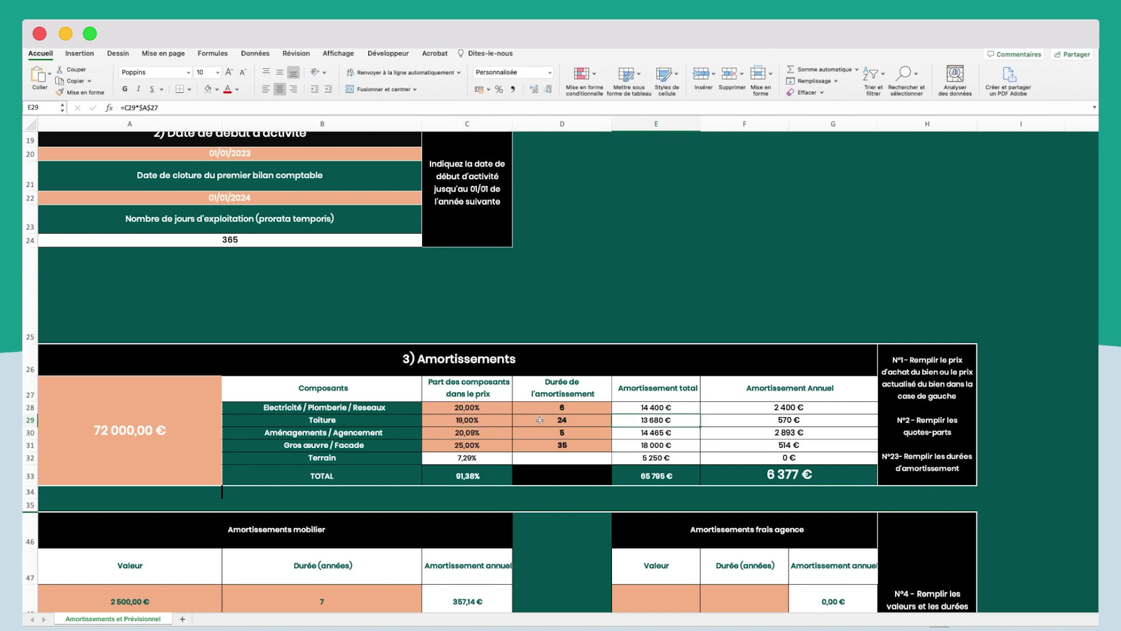
{"action": "type", "text": "10"}
{"action": "key", "text": "Return"}
{"action": "left_click", "coordinate": [478, 421]}
{"action": "type", "text": "9"}
{"action": "key", "text": "Return"}
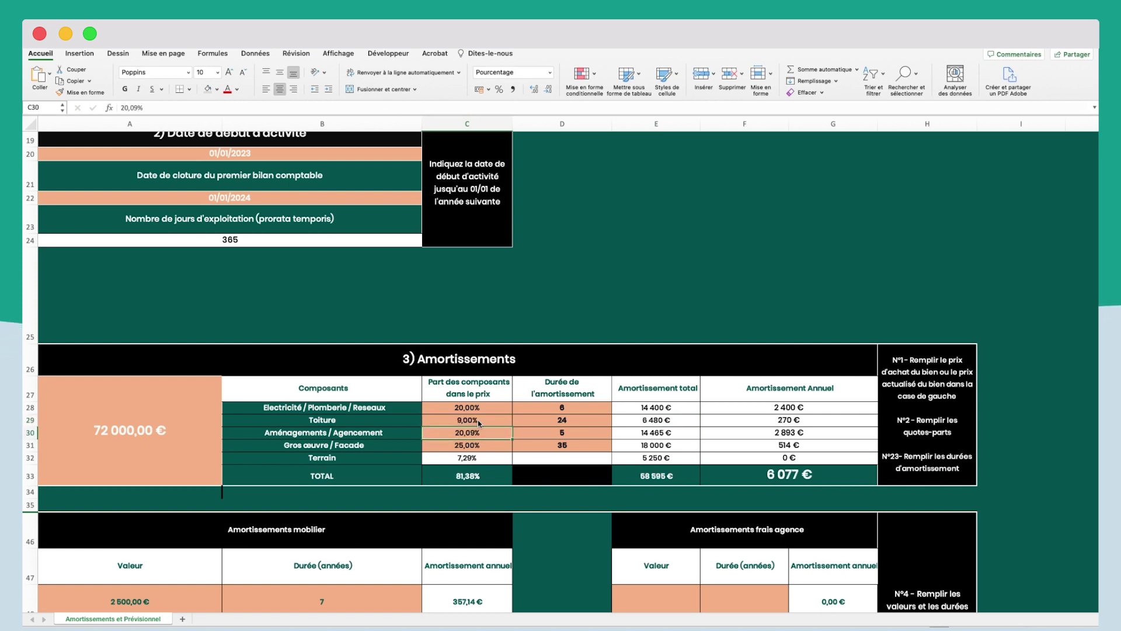
{"action": "left_click", "coordinate": [646, 251]}
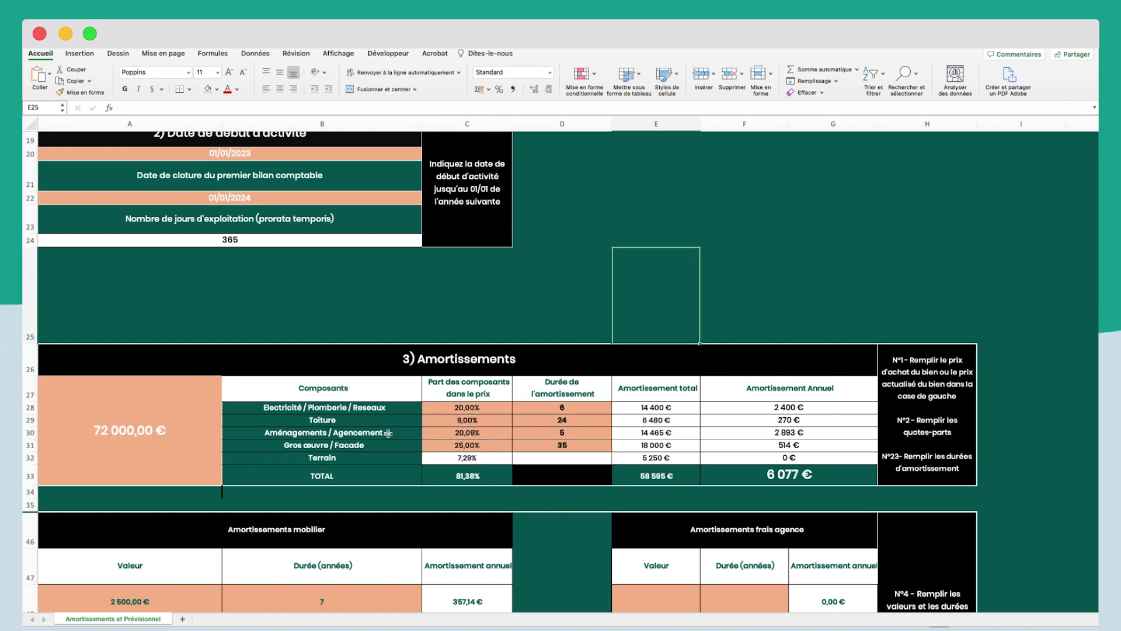
Set the Aménagements / Agencement share of the price to 35% and check its Amortissement total
{"action": "left_click", "coordinate": [467, 432]}
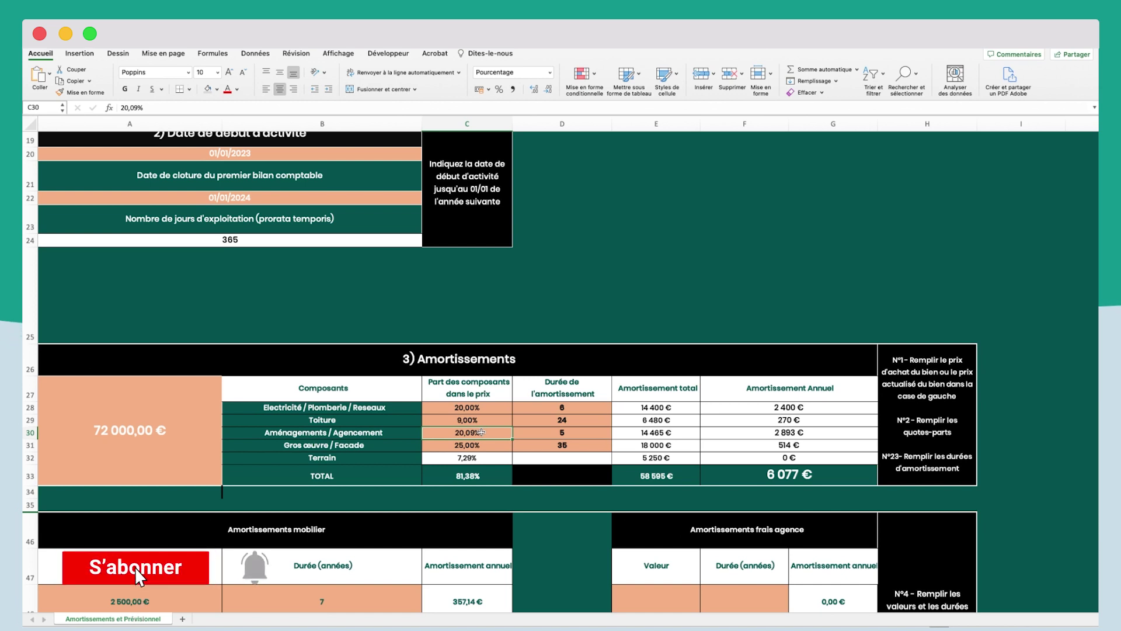
{"action": "type", "text": "35"}
{"action": "key", "text": "Return"}
{"action": "left_click", "coordinate": [483, 434]}
{"action": "left_click", "coordinate": [651, 432]}
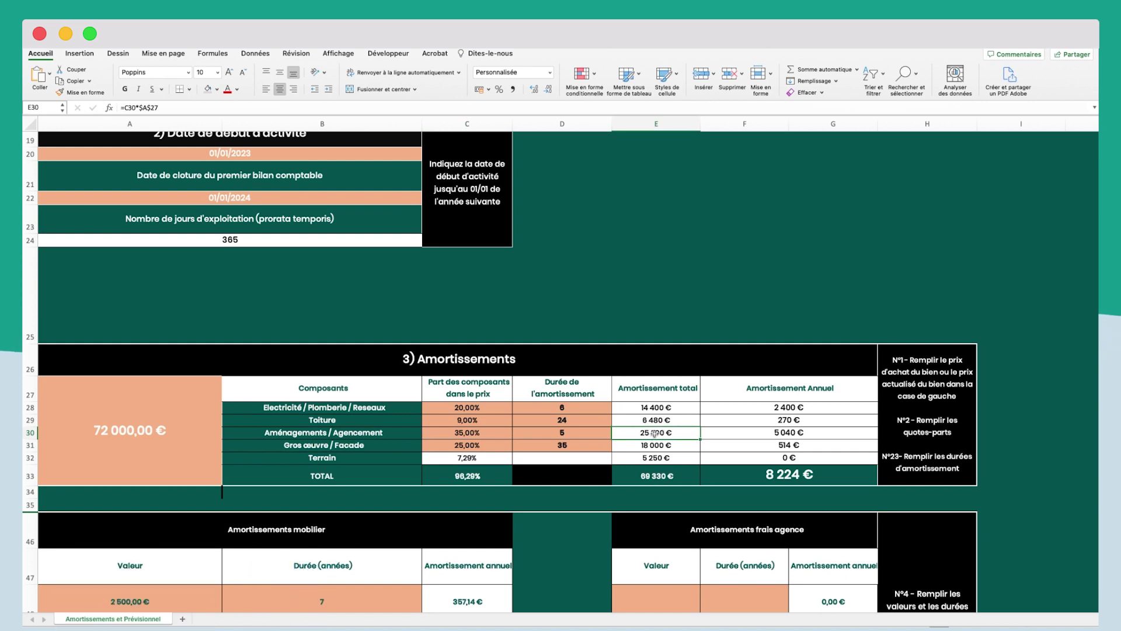
{"action": "scroll", "coordinate": [565, 438], "scroll_direction": "down", "scroll_amount": 5}
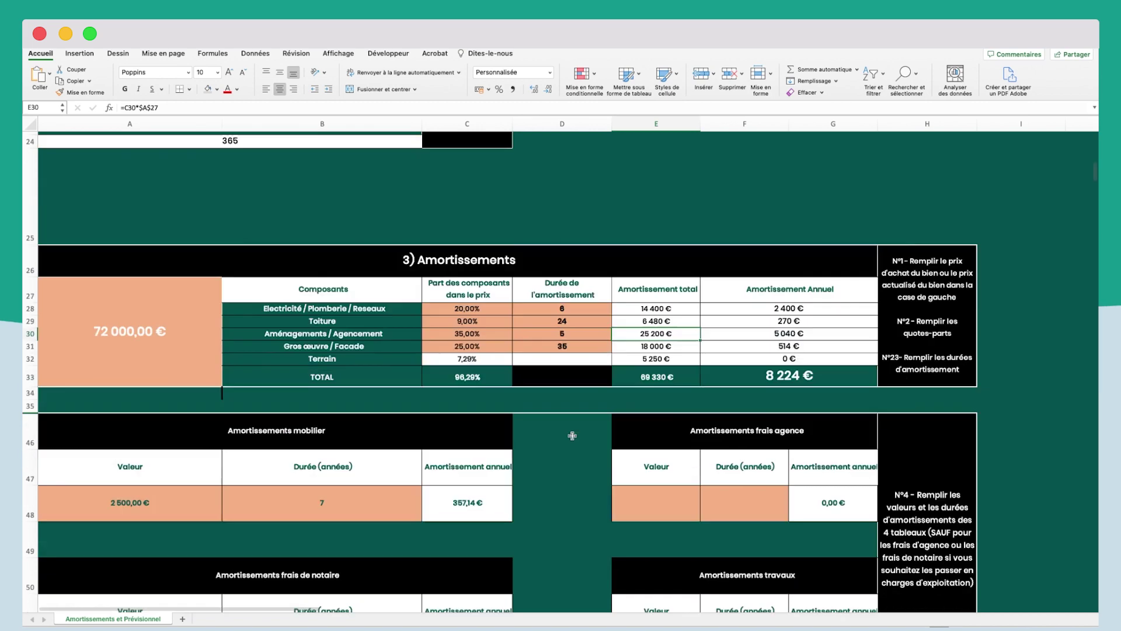
{"action": "scroll", "coordinate": [648, 550], "scroll_direction": "up", "scroll_amount": 5}
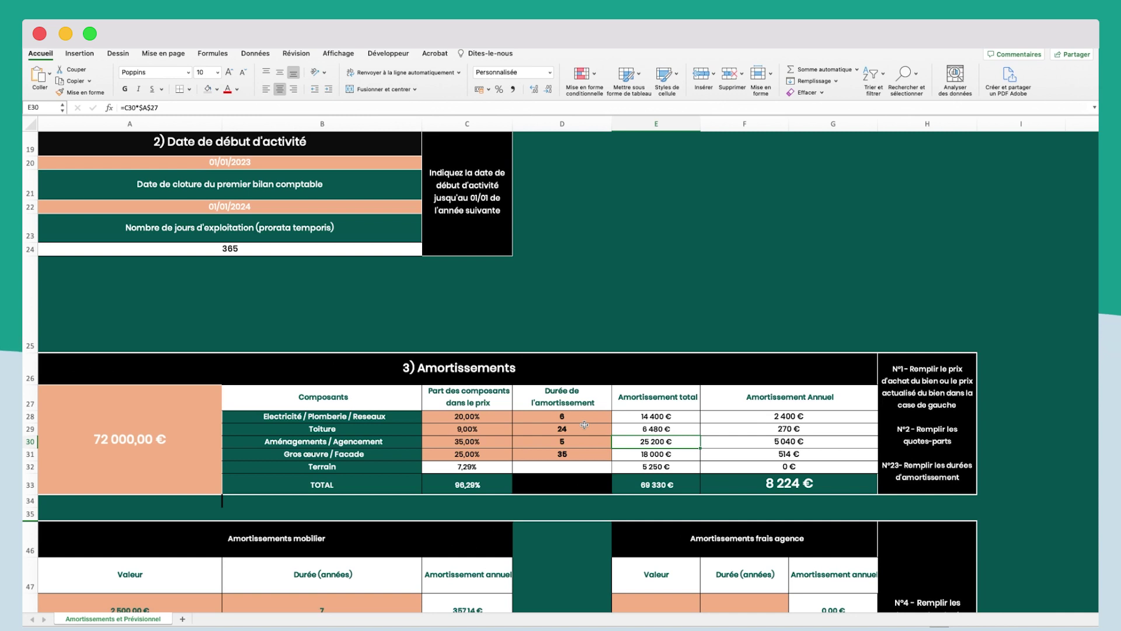
Review the component price shares and try 24% for Electricité / Plomberie / Reseaux
{"action": "left_click", "coordinate": [486, 446]}
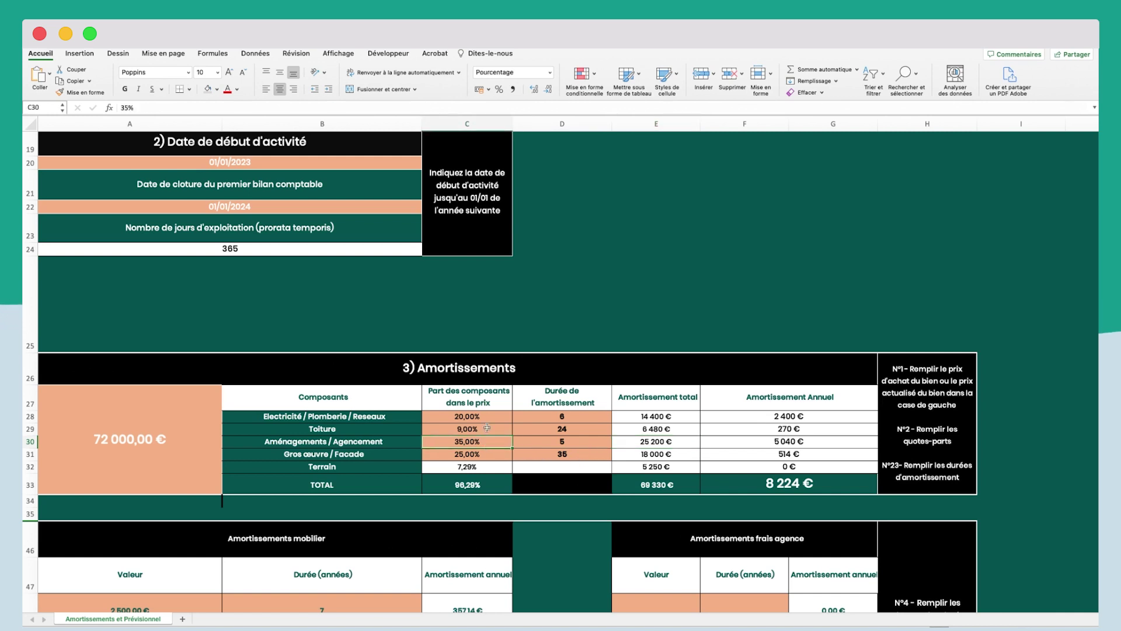
{"action": "left_click", "coordinate": [482, 455]}
{"action": "scroll", "coordinate": [476, 444], "scroll_direction": "down", "scroll_amount": 1}
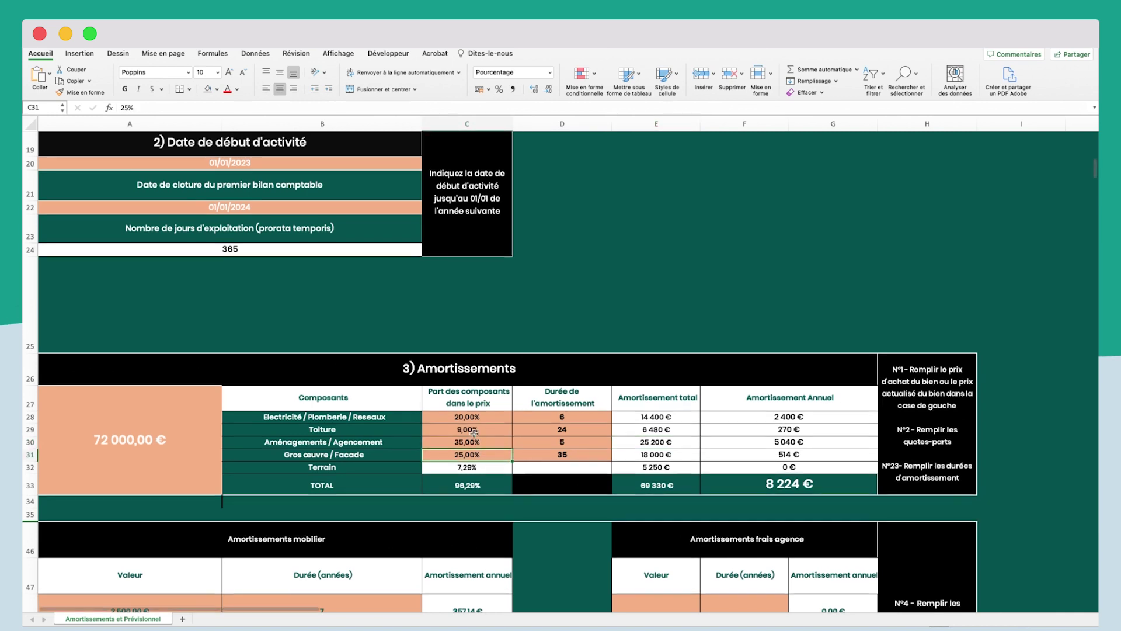
{"action": "scroll", "coordinate": [476, 443], "scroll_direction": "right", "scroll_amount": 1}
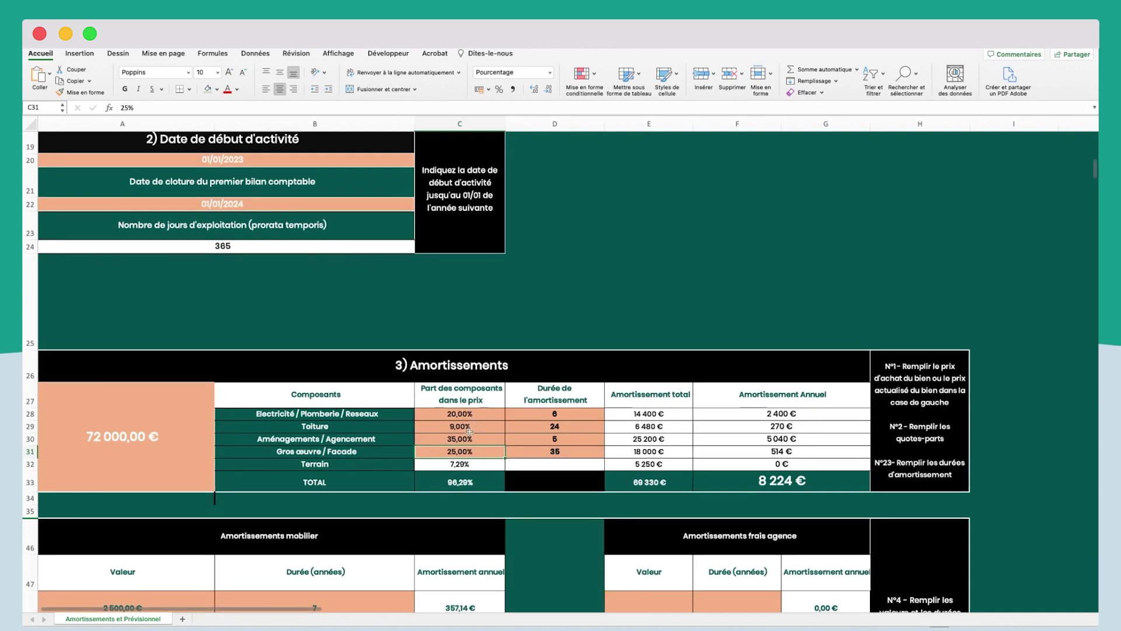
{"action": "left_click", "coordinate": [485, 416]}
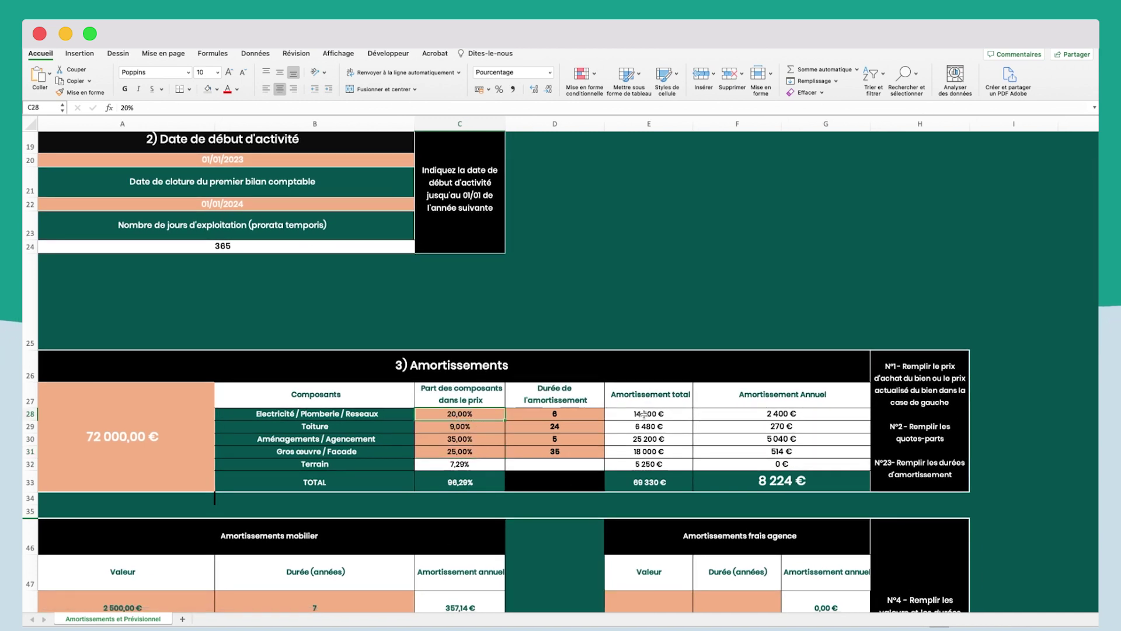
{"action": "scroll", "coordinate": [475, 415], "scroll_direction": "right", "scroll_amount": 1}
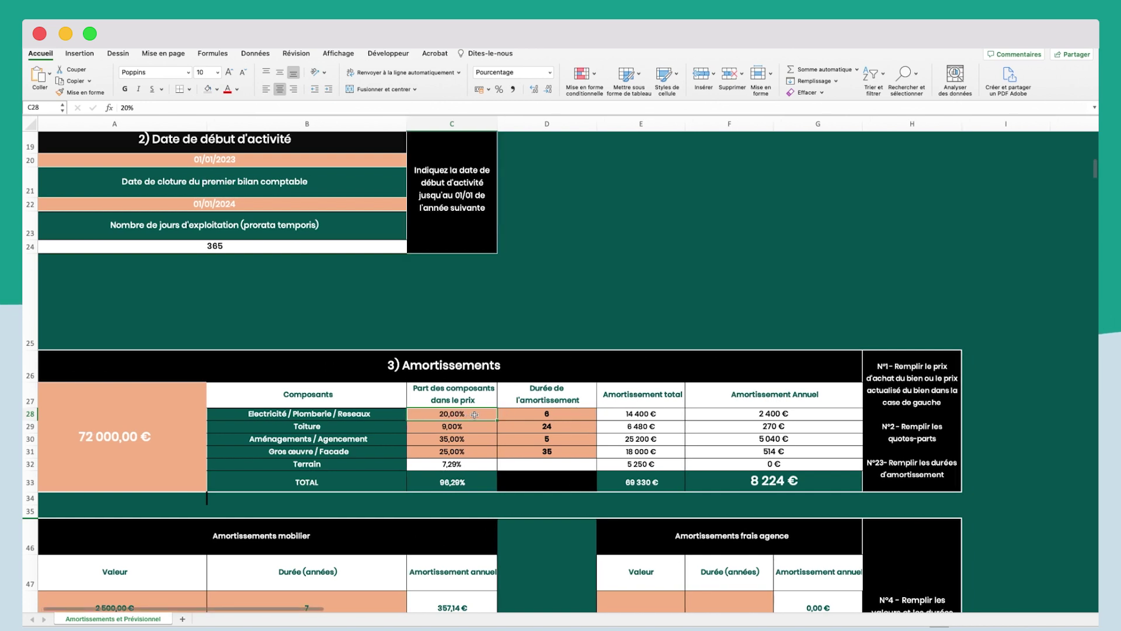
{"action": "scroll", "coordinate": [475, 414], "scroll_direction": "left", "scroll_amount": 2}
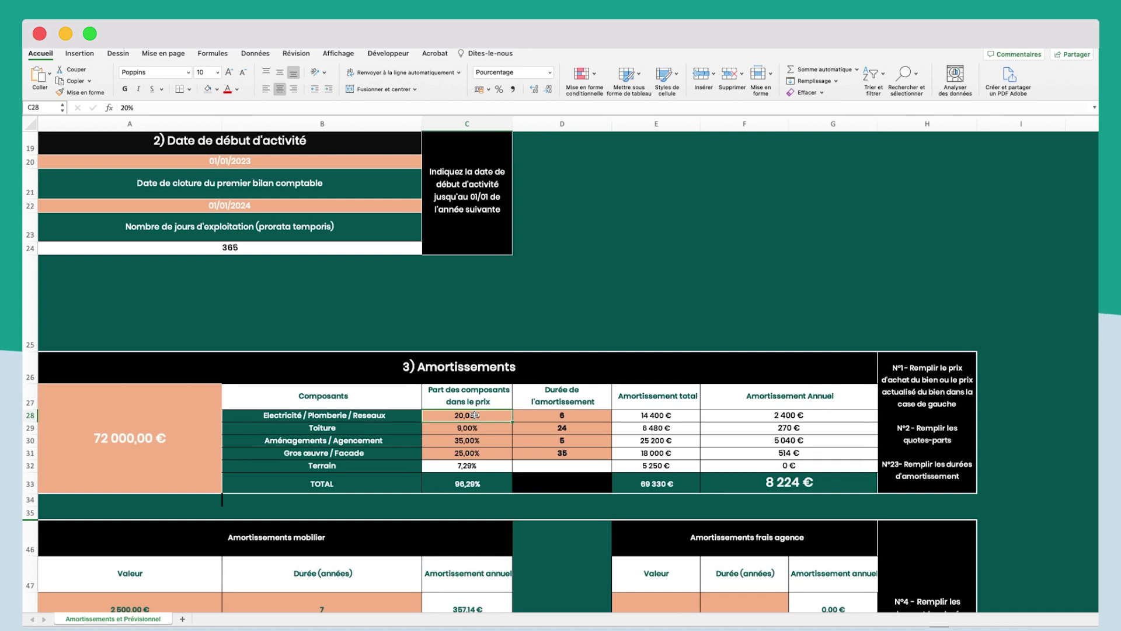
{"action": "type", "text": "24"}
{"action": "key", "text": "Return"}
Set the Electricité / Plomberie / Reseaux share to 23,71% and check the table's Amortissement total sum
{"action": "left_click", "coordinate": [476, 416]}
{"action": "type", "text": "23,"}
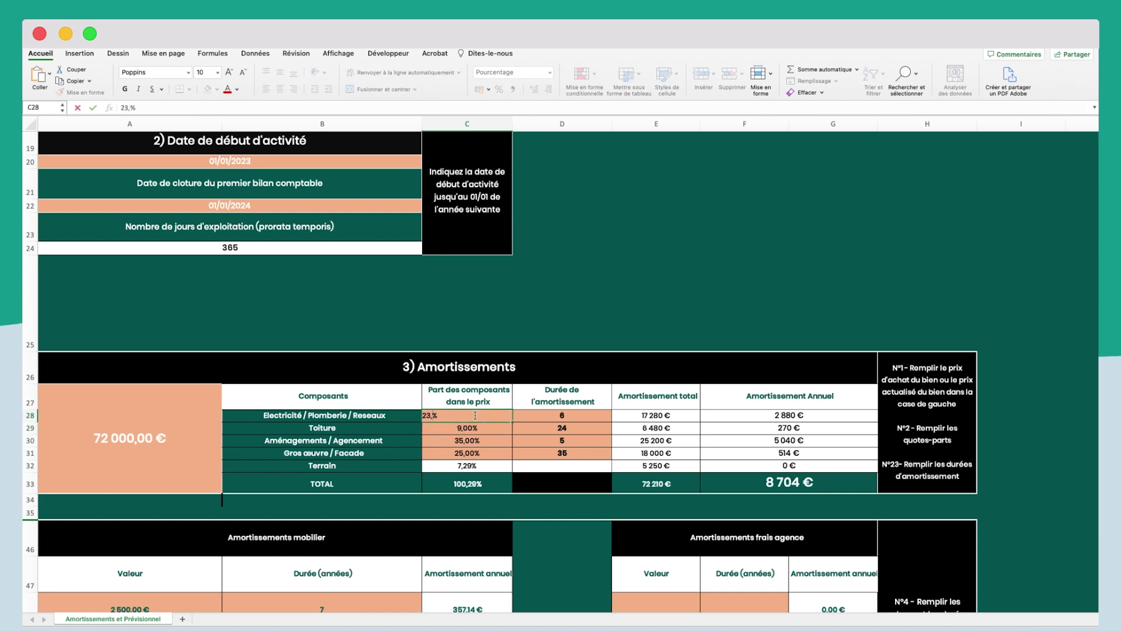
{"action": "type", "text": "71"}
{"action": "key", "text": "Return"}
{"action": "left_click", "coordinate": [657, 304]}
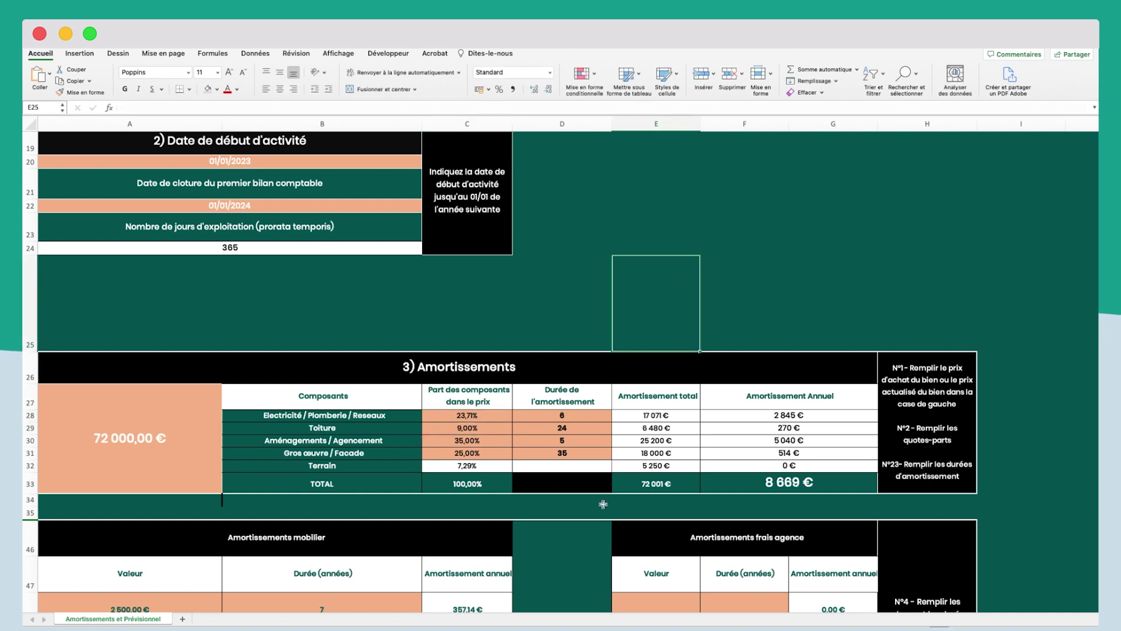
{"action": "left_click", "coordinate": [617, 489]}
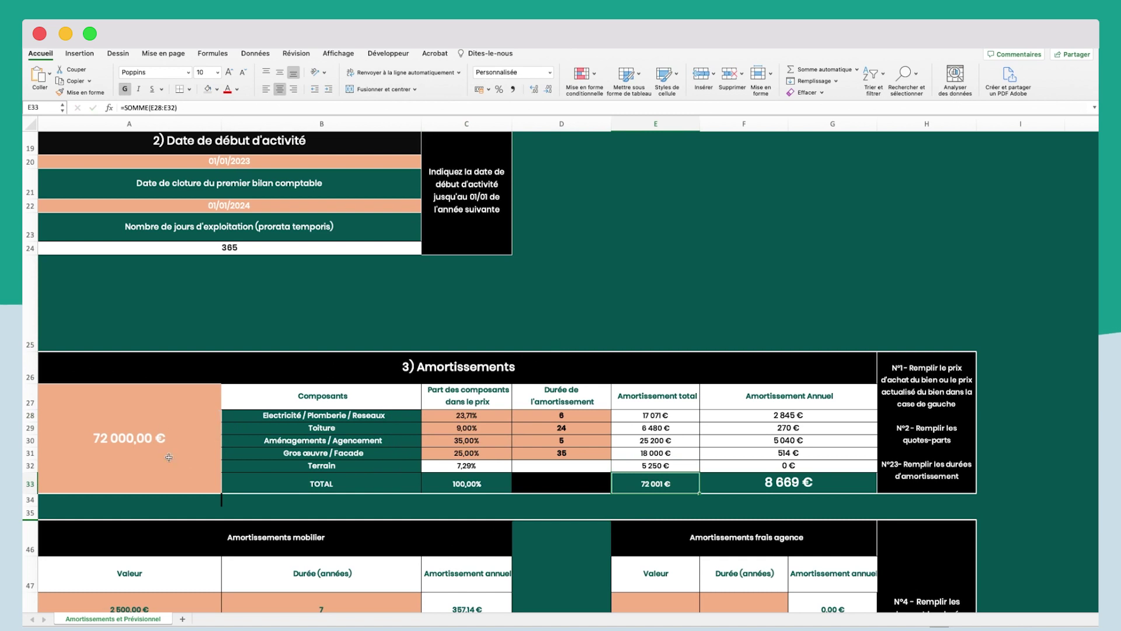
Set the amortisation duration of Electricité / Plomberie / Reseaux to 30 years
{"action": "left_click", "coordinate": [569, 412]}
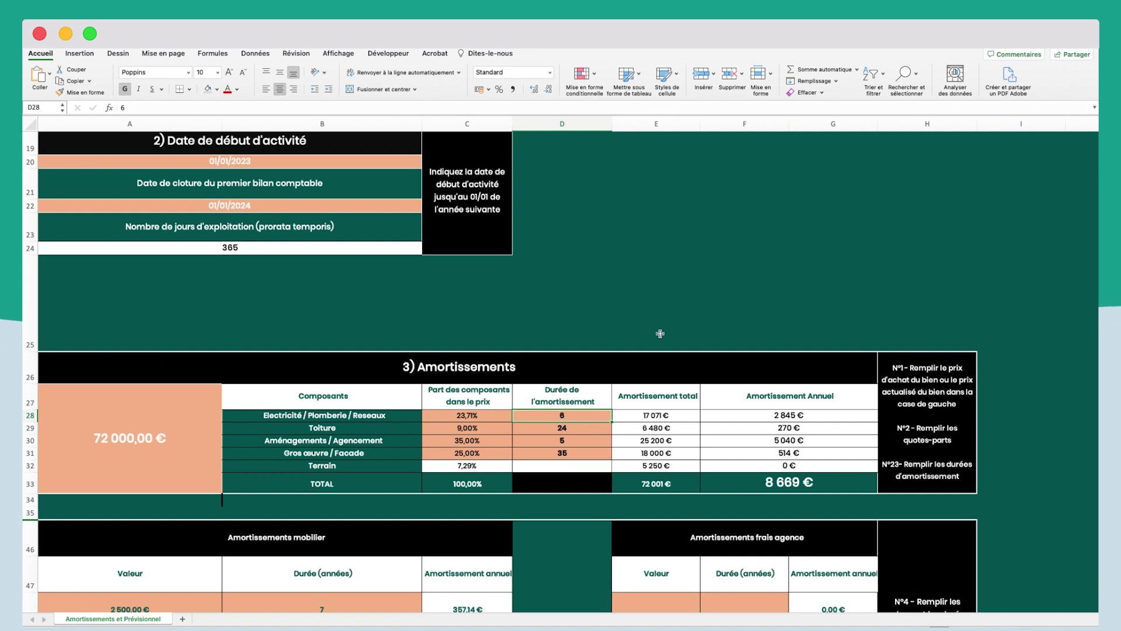
{"action": "type", "text": "30"}
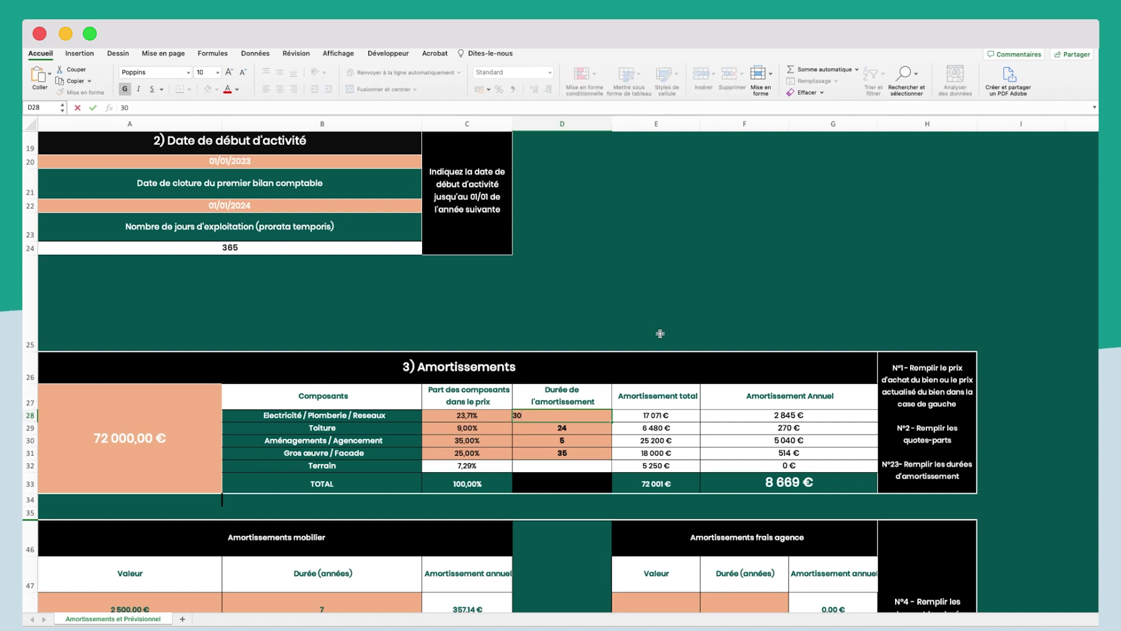
{"action": "key", "text": "Return"}
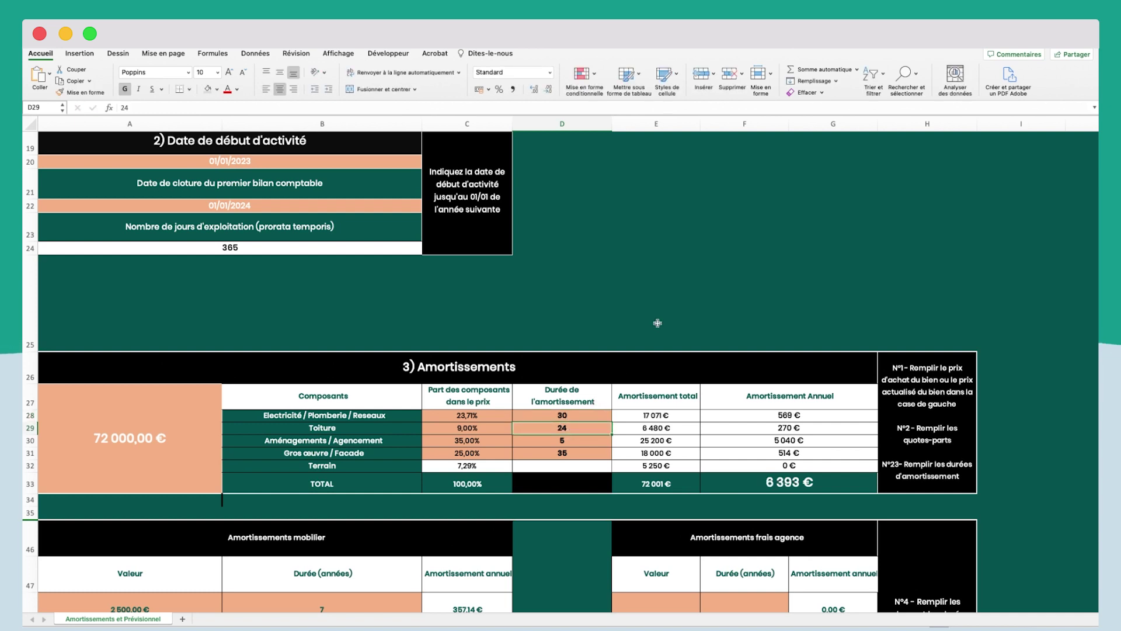
Set the amortisation duration of Aménagements / Agencement to 15 years and check the table's total Amortissement Annuel
{"action": "scroll", "coordinate": [643, 328], "scroll_direction": "up", "scroll_amount": 1}
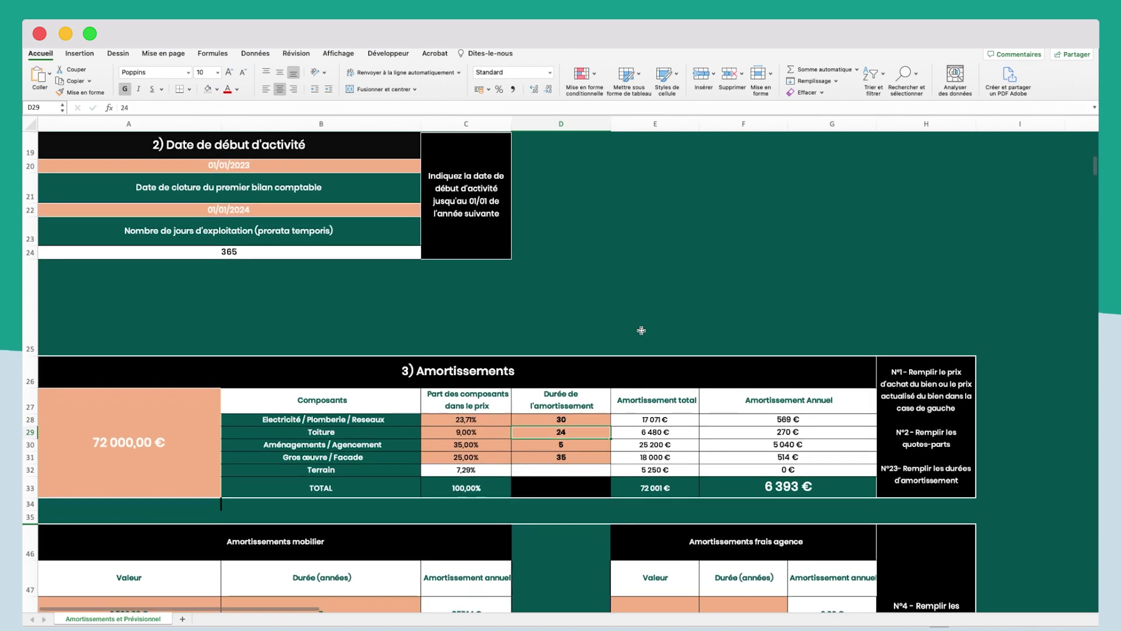
{"action": "left_click", "coordinate": [561, 445]}
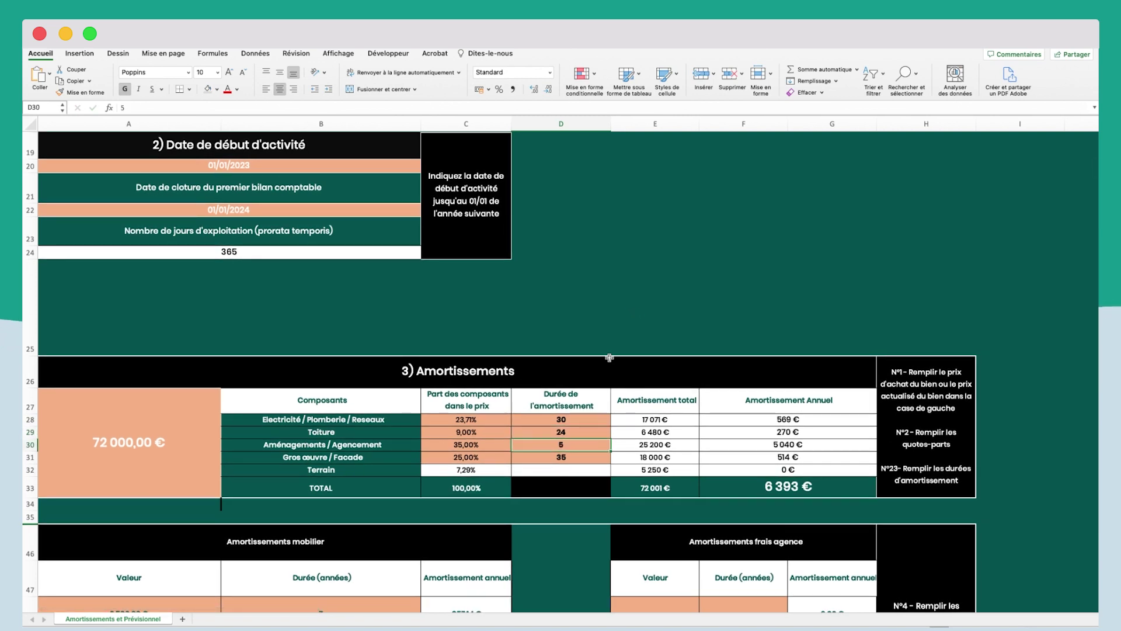
{"action": "type", "text": "15"}
{"action": "key", "text": "Return"}
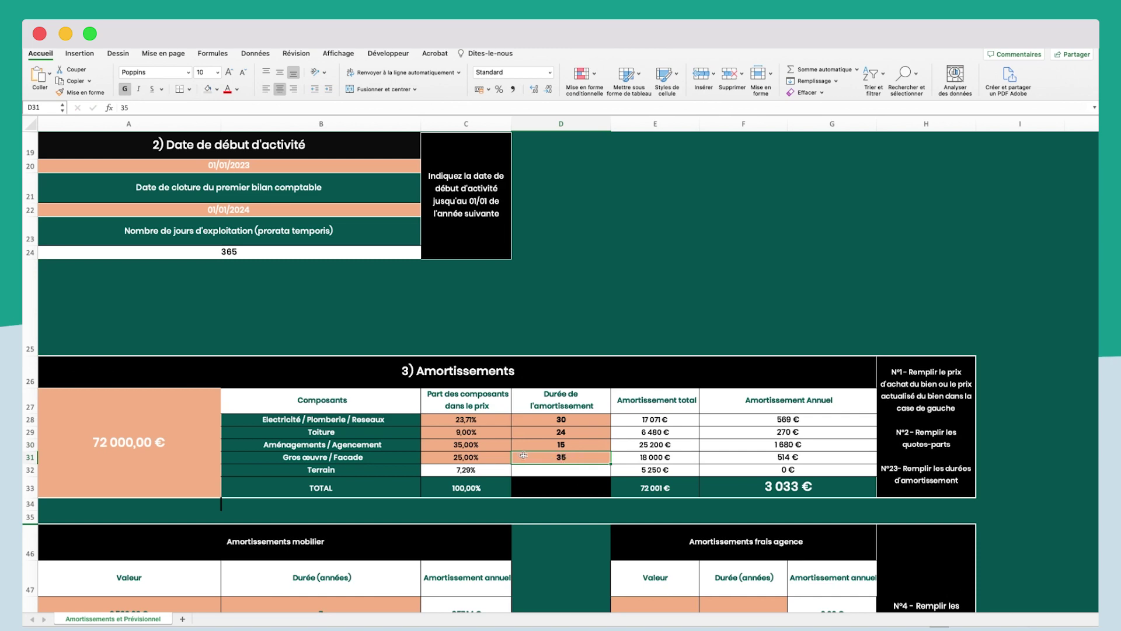
{"action": "scroll", "coordinate": [525, 444], "scroll_direction": "down", "scroll_amount": 1}
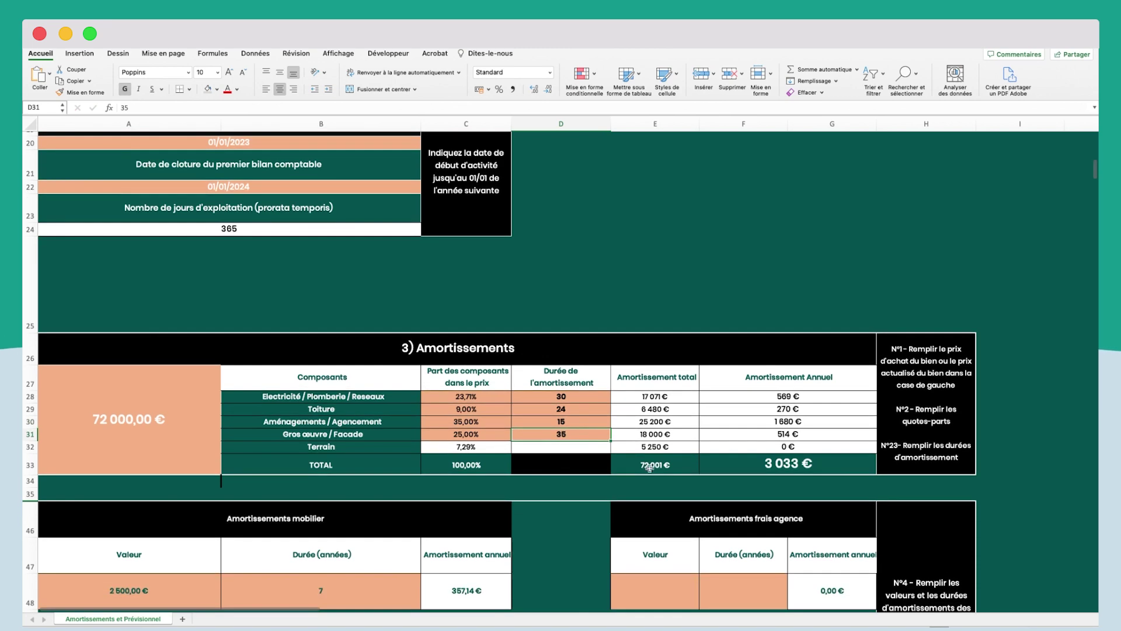
{"action": "scroll", "coordinate": [735, 428], "scroll_direction": "down", "scroll_amount": 1}
{"action": "left_click", "coordinate": [734, 428]}
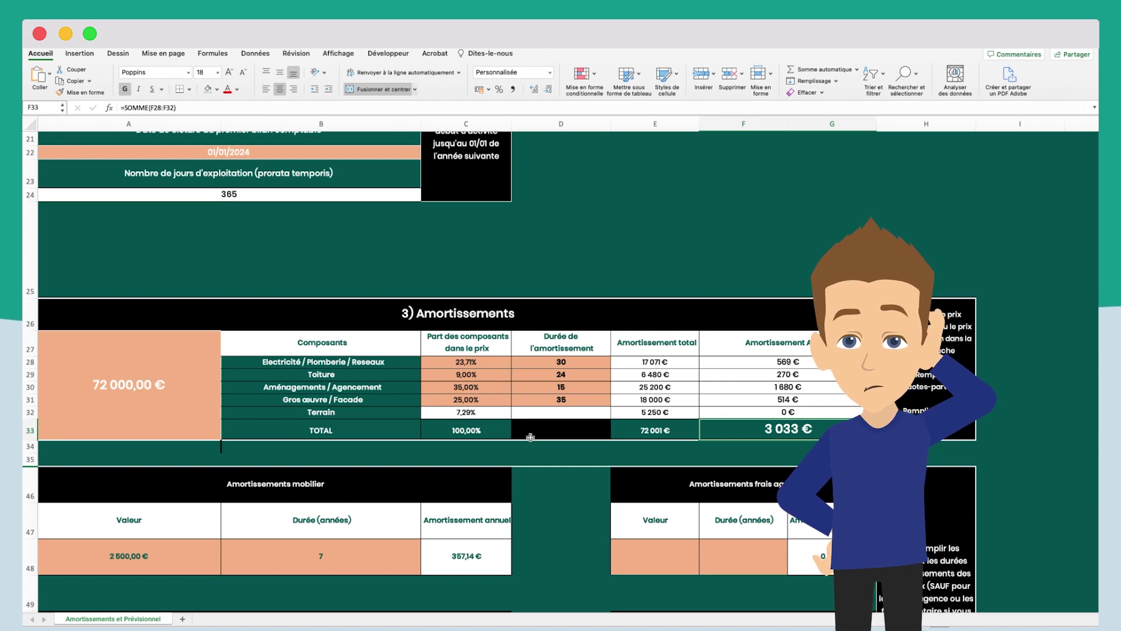
Set the Valeur of the Amortissements frais de notaire table to 7000 €
{"action": "scroll", "coordinate": [530, 437], "scroll_direction": "down", "scroll_amount": 5}
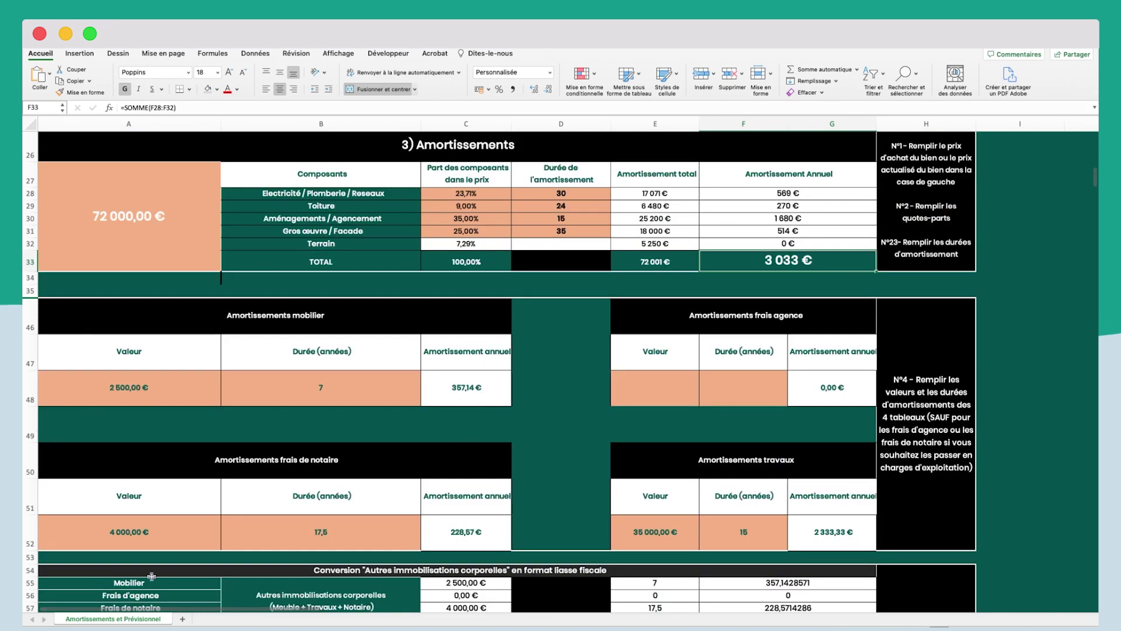
{"action": "left_click", "coordinate": [166, 531]}
{"action": "scroll", "coordinate": [168, 530], "scroll_direction": "up", "scroll_amount": 1}
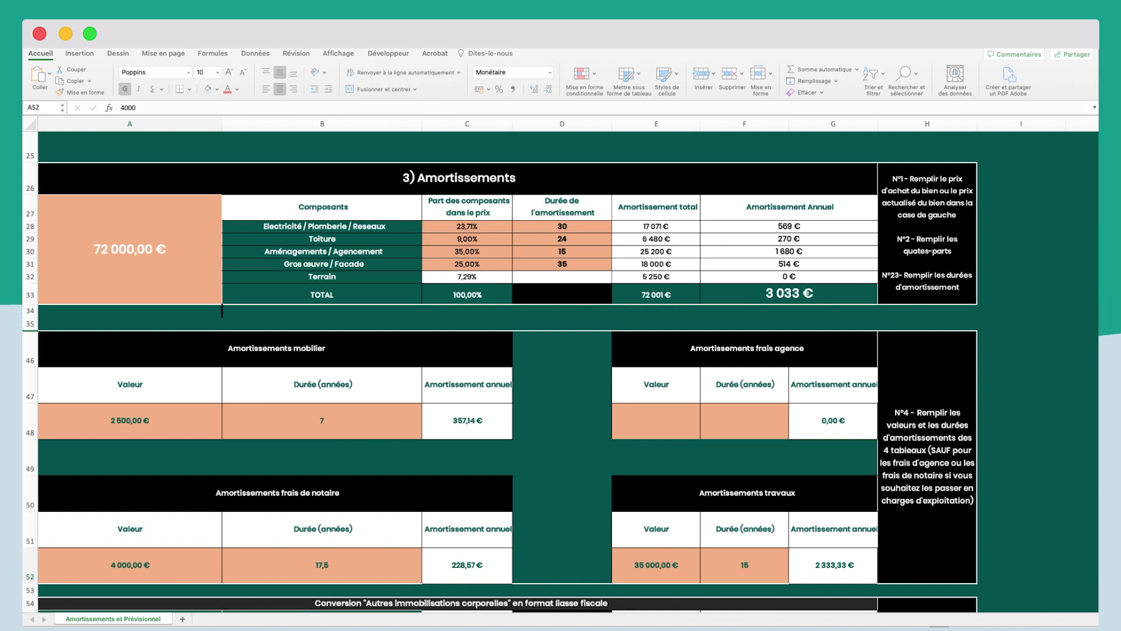
{"action": "left_click", "coordinate": [158, 552]}
{"action": "type", "text": "7000"}
{"action": "key", "text": "Return"}
Review the component amortisation durations and set the Amortissements frais de notaire duration to 26 years
{"action": "left_click", "coordinate": [336, 554]}
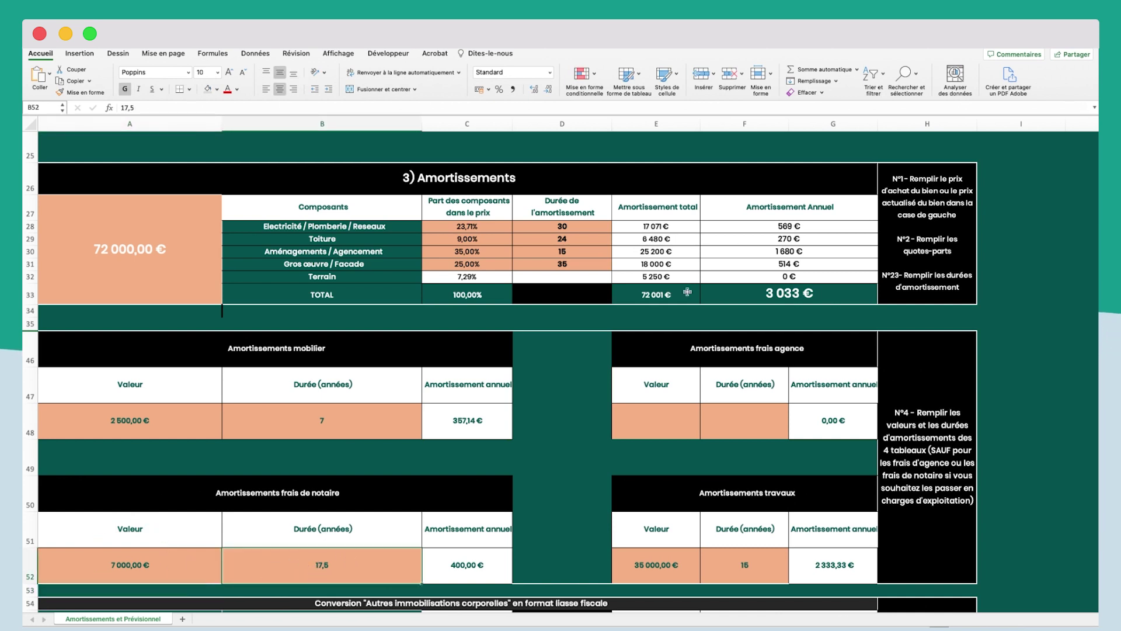
{"action": "left_click_drag", "start_coordinate": [606, 223], "coordinate": [602, 264]}
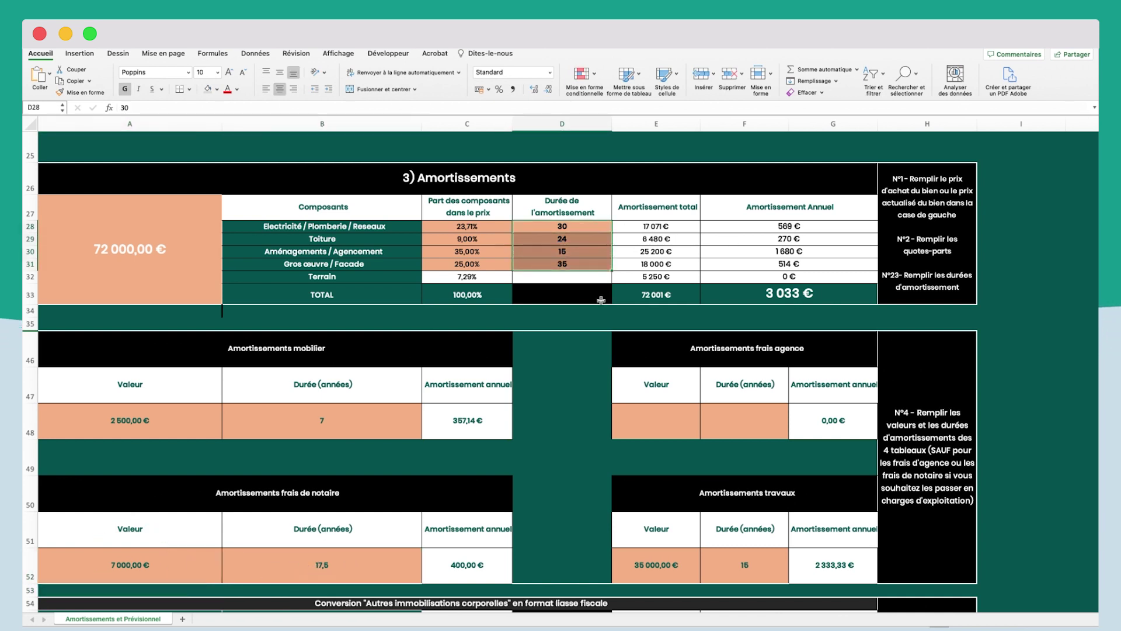
{"action": "left_click", "coordinate": [339, 561]}
{"action": "type", "text": "26"}
{"action": "key", "text": "Return"}
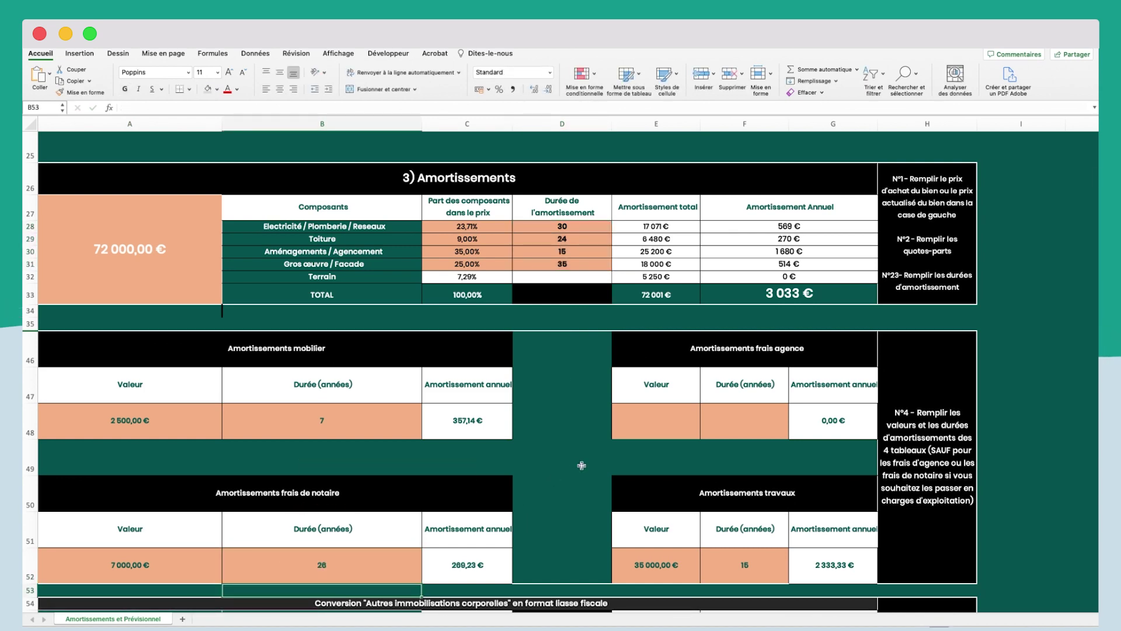
Clear the Valeur and Durée (années) entries of the Amortissements travaux table
{"action": "scroll", "coordinate": [580, 467], "scroll_direction": "down", "scroll_amount": 2}
{"action": "left_click", "coordinate": [664, 513]}
{"action": "key", "text": "Delete"}
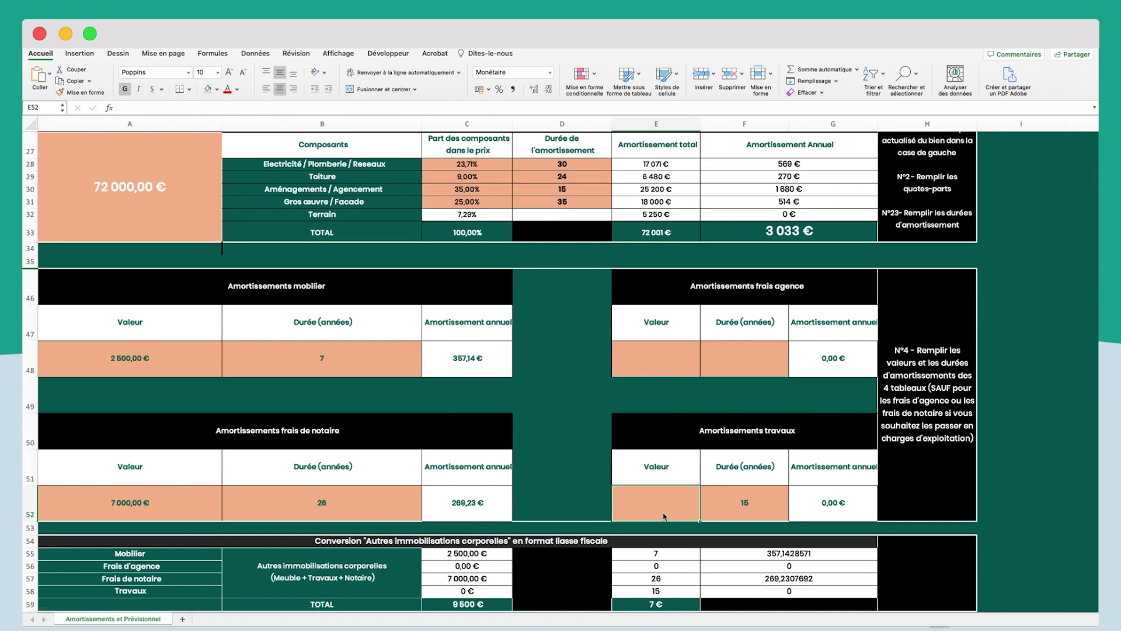
{"action": "left_click", "coordinate": [739, 505]}
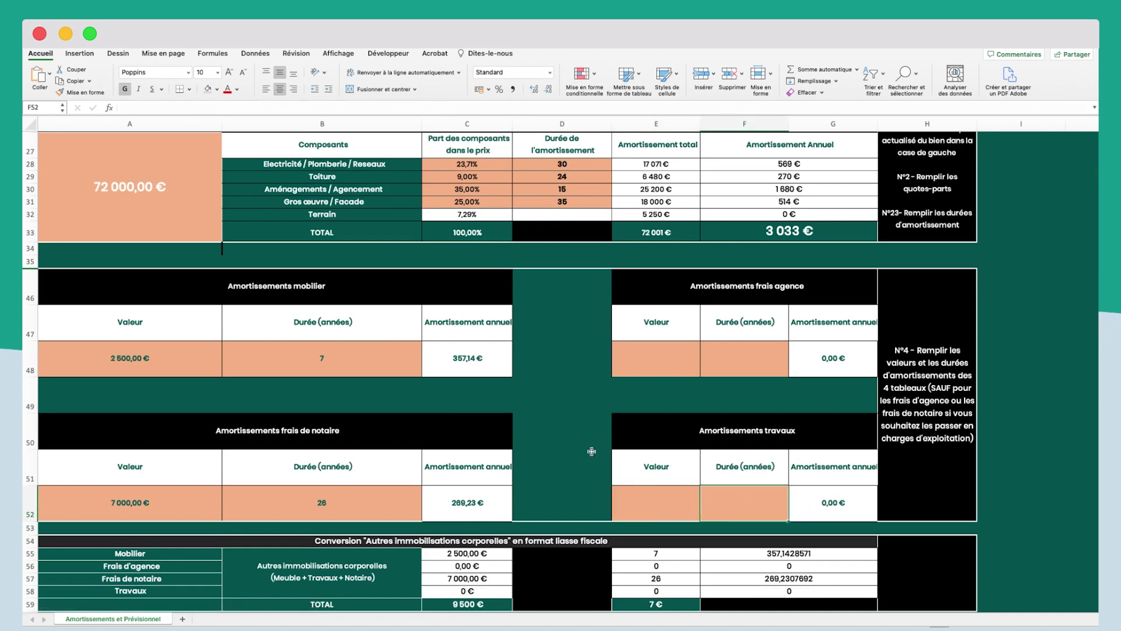
{"action": "left_click", "coordinate": [601, 435]}
{"action": "scroll", "coordinate": [560, 396], "scroll_direction": "up", "scroll_amount": 2}
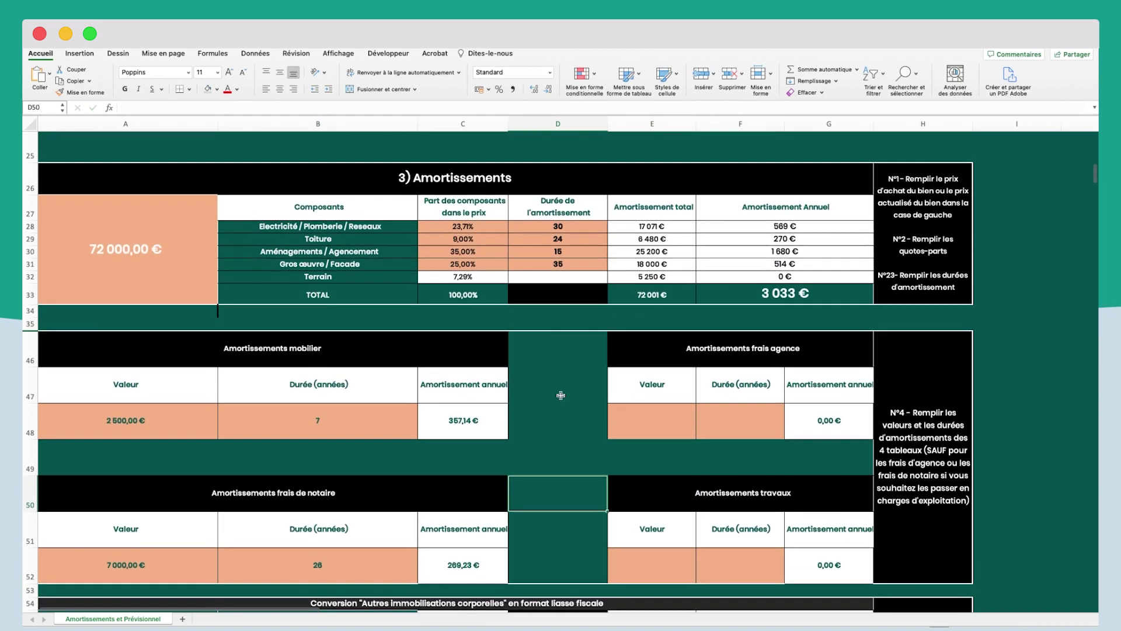
Check the annual amortisation of the furniture and notary fees and the 2023 Amortissements total in the forecast
{"action": "left_click", "coordinate": [462, 433]}
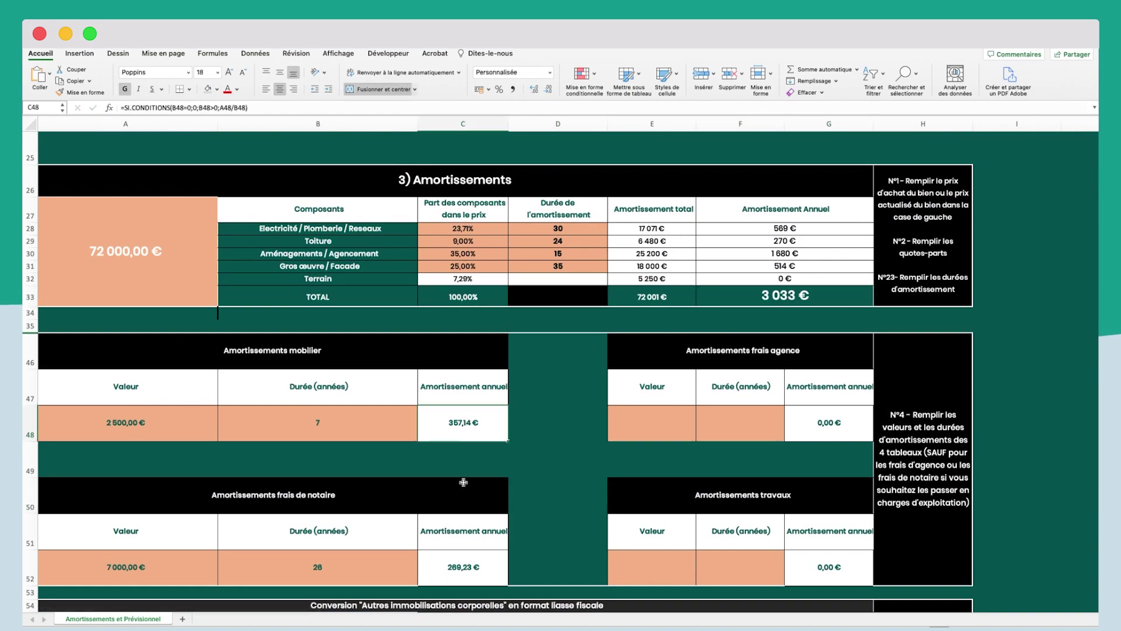
{"action": "left_click", "coordinate": [463, 566]}
{"action": "scroll", "coordinate": [558, 483], "scroll_direction": "down", "scroll_amount": 15}
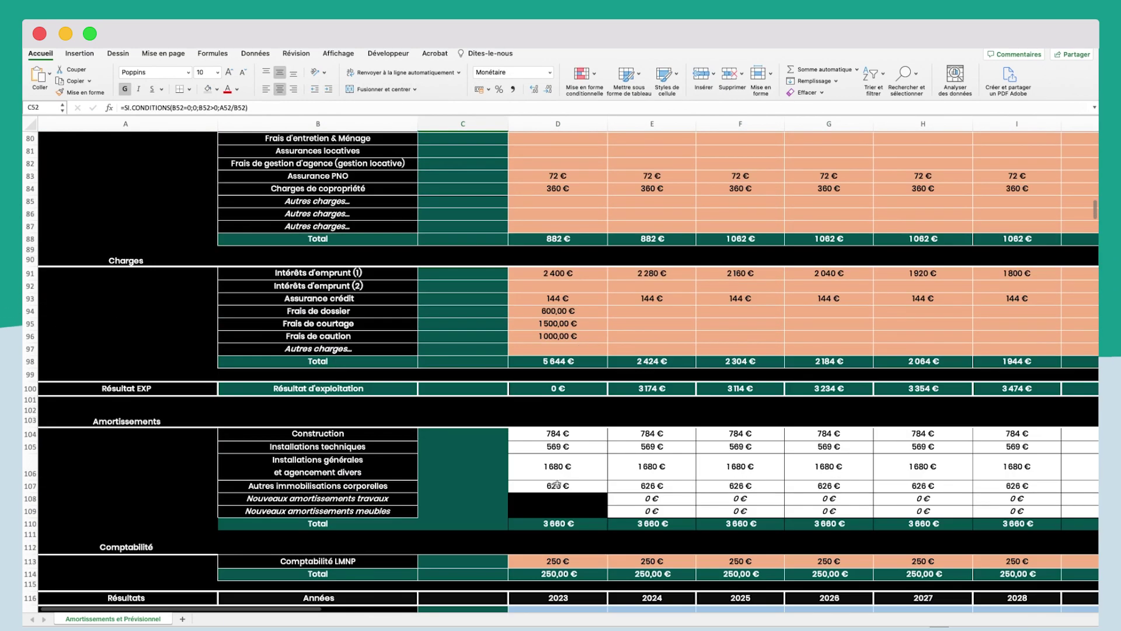
{"action": "left_click", "coordinate": [558, 523]}
{"action": "scroll", "coordinate": [490, 516], "scroll_direction": "up", "scroll_amount": 2}
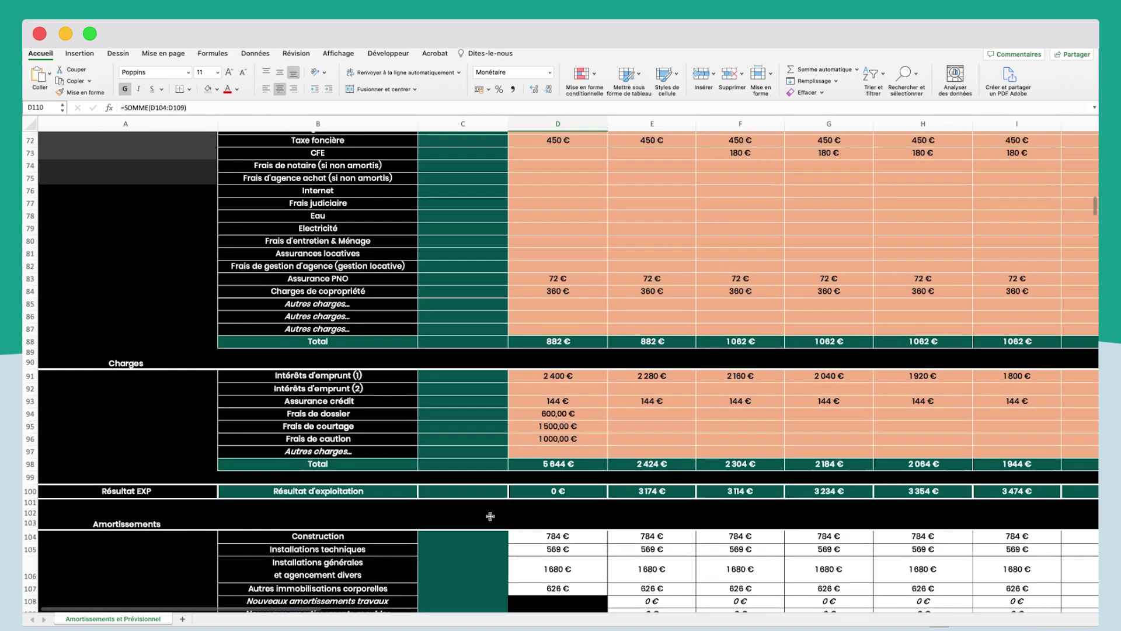
Review the forecast from the 2023 Loyers annuels through the operating and loan charges down to the amortisations
{"action": "scroll", "coordinate": [490, 517], "scroll_direction": "up", "scroll_amount": 7}
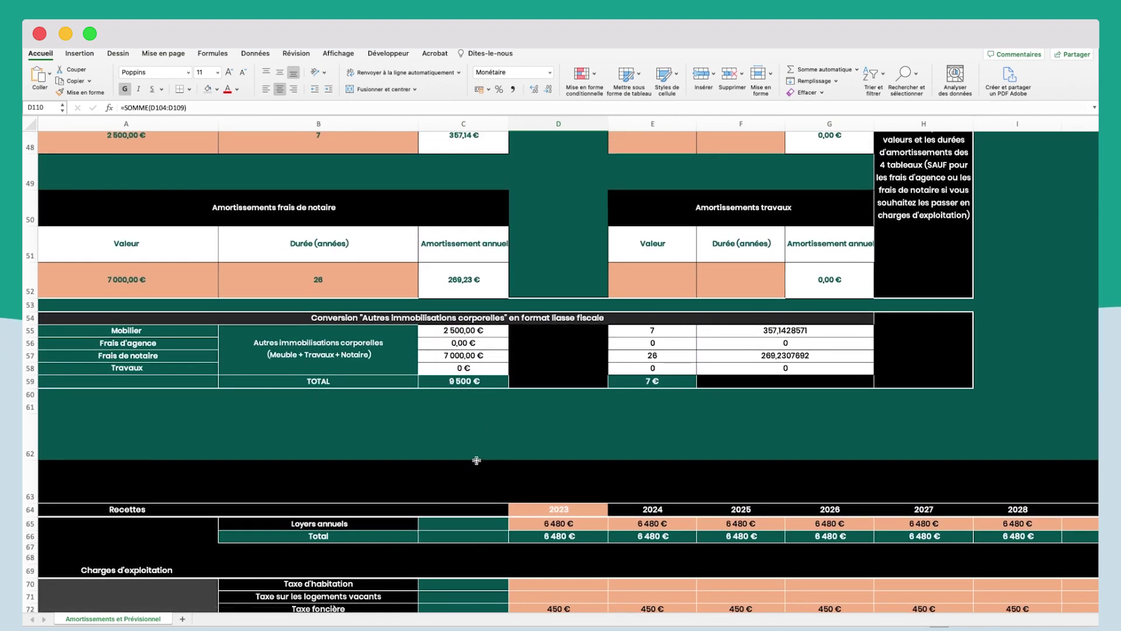
{"action": "scroll", "coordinate": [477, 460], "scroll_direction": "down", "scroll_amount": 1}
{"action": "left_click", "coordinate": [565, 484]}
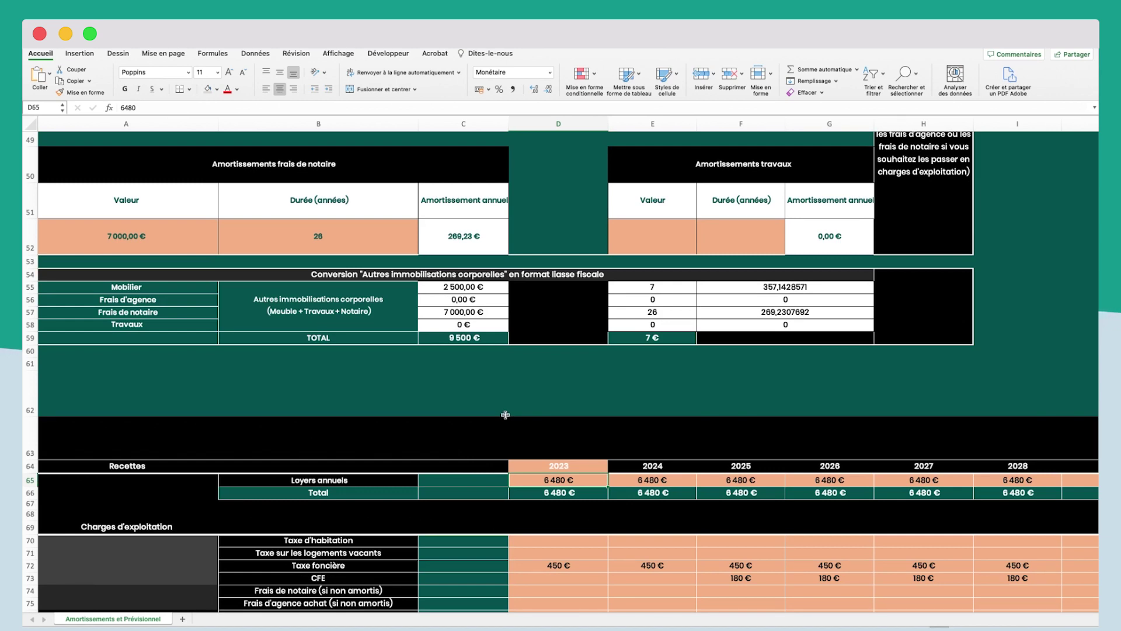
{"action": "scroll", "coordinate": [505, 393], "scroll_direction": "down", "scroll_amount": 5}
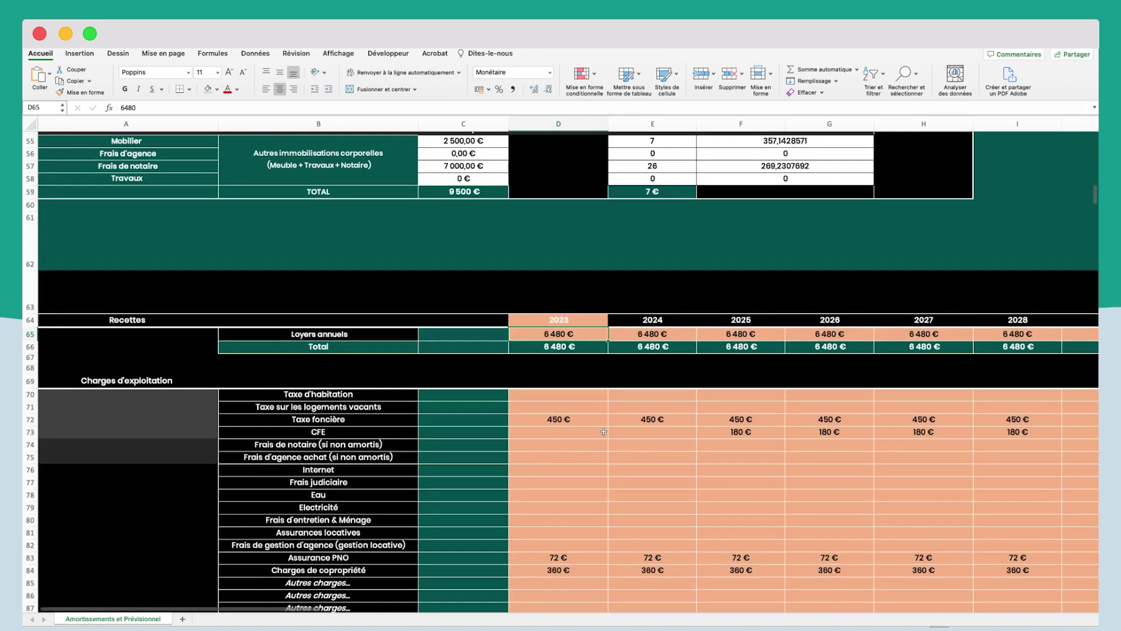
{"action": "scroll", "coordinate": [543, 436], "scroll_direction": "down", "scroll_amount": 10}
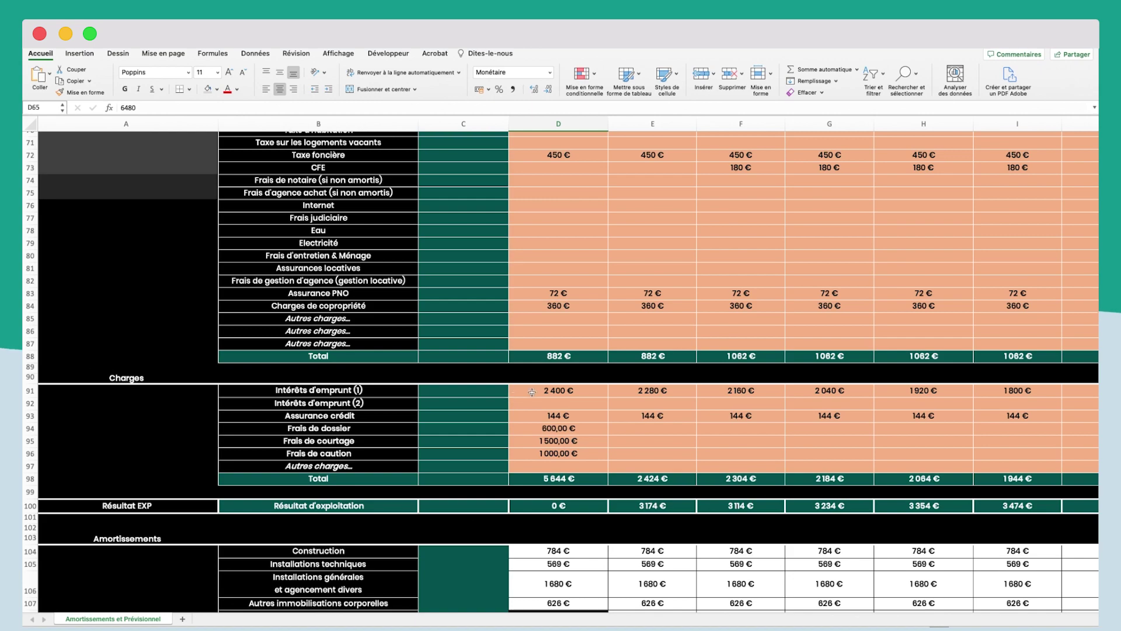
{"action": "scroll", "coordinate": [543, 391], "scroll_direction": "down", "scroll_amount": 8}
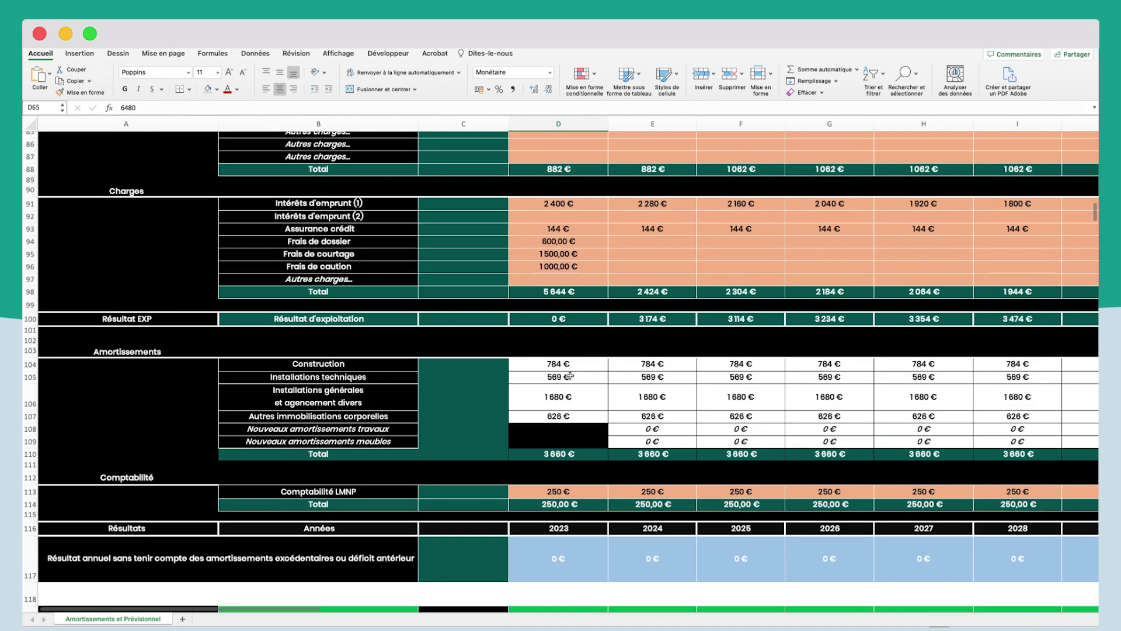
{"action": "scroll", "coordinate": [570, 375], "scroll_direction": "up", "scroll_amount": 15}
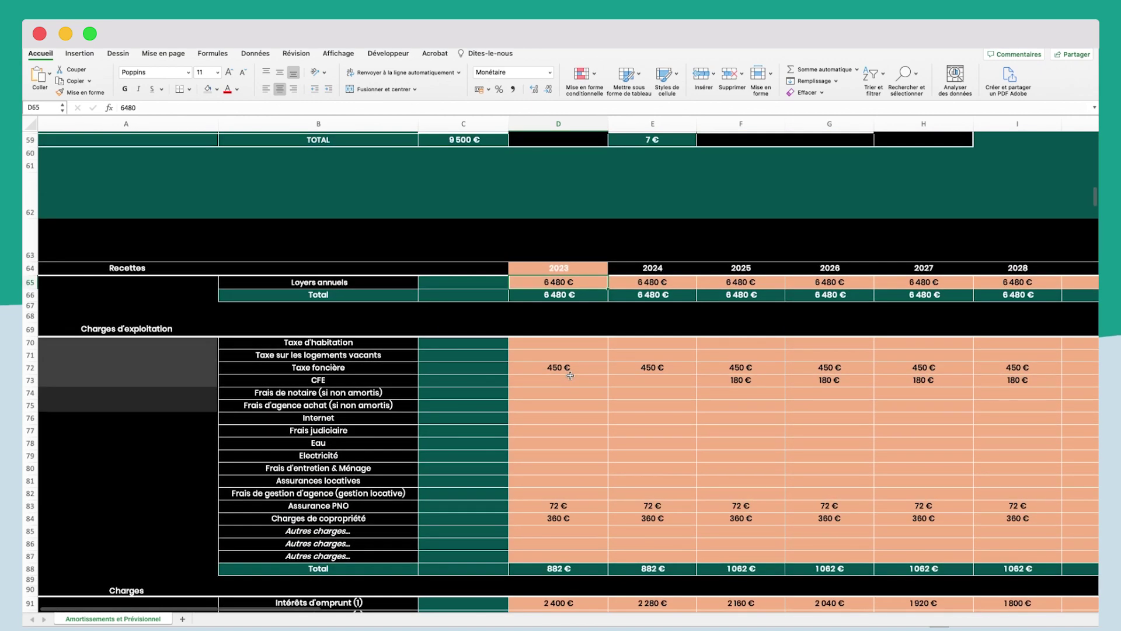
{"action": "scroll", "coordinate": [570, 375], "scroll_direction": "down", "scroll_amount": 13}
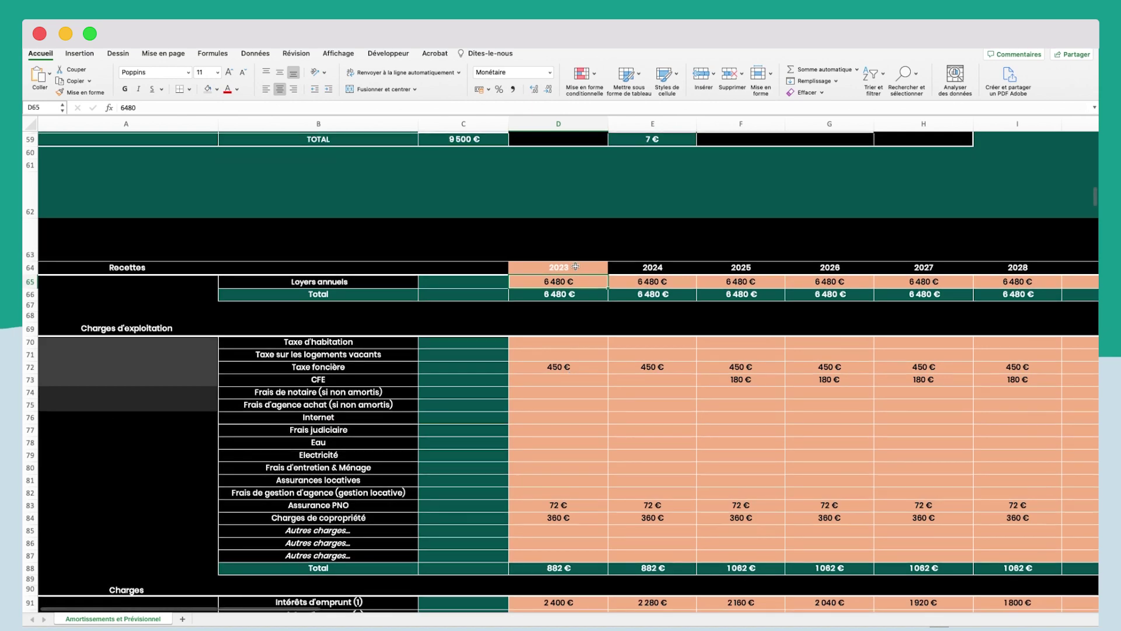
{"action": "scroll", "coordinate": [567, 341], "scroll_direction": "down", "scroll_amount": 14}
Examine the Résultat annuel before carry-forwards year by year from 2023 to 2030
{"action": "scroll", "coordinate": [554, 428], "scroll_direction": "up", "scroll_amount": 5}
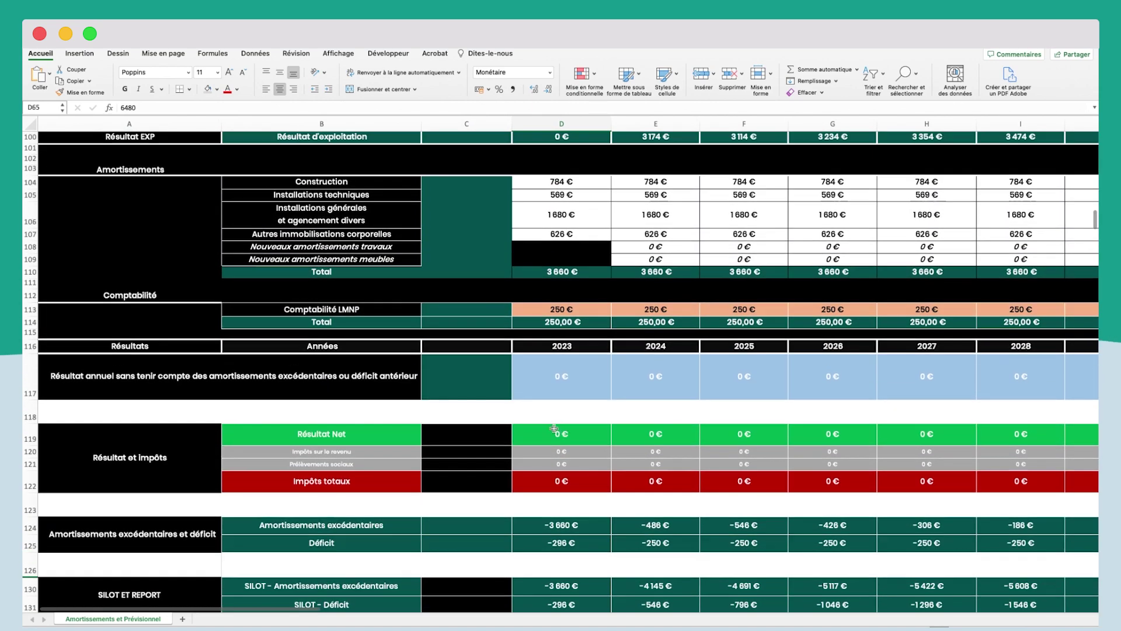
{"action": "scroll", "coordinate": [554, 428], "scroll_direction": "up", "scroll_amount": 1}
{"action": "left_click", "coordinate": [568, 399]}
{"action": "left_click", "coordinate": [657, 386]}
{"action": "left_click", "coordinate": [745, 382]}
{"action": "left_click", "coordinate": [834, 383]}
{"action": "left_click", "coordinate": [921, 381]}
{"action": "left_click_drag", "start_coordinate": [1021, 381], "coordinate": [759, 381]}
{"action": "left_click", "coordinate": [758, 381]}
{"action": "left_click", "coordinate": [843, 390]}
{"action": "left_click", "coordinate": [818, 383]}
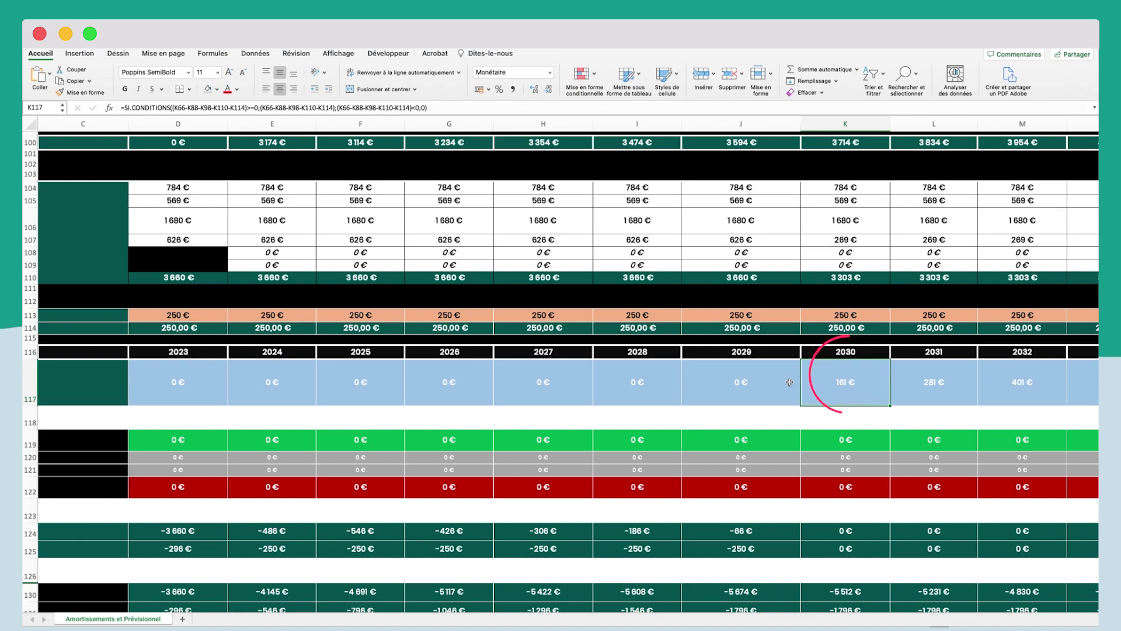
Examine the operating charges and compare the loan-related Charges totals for 2023, 2024 and 2025
{"action": "scroll", "coordinate": [790, 383], "scroll_direction": "up", "scroll_amount": 1}
{"action": "scroll", "coordinate": [481, 412], "scroll_direction": "left", "scroll_amount": 3}
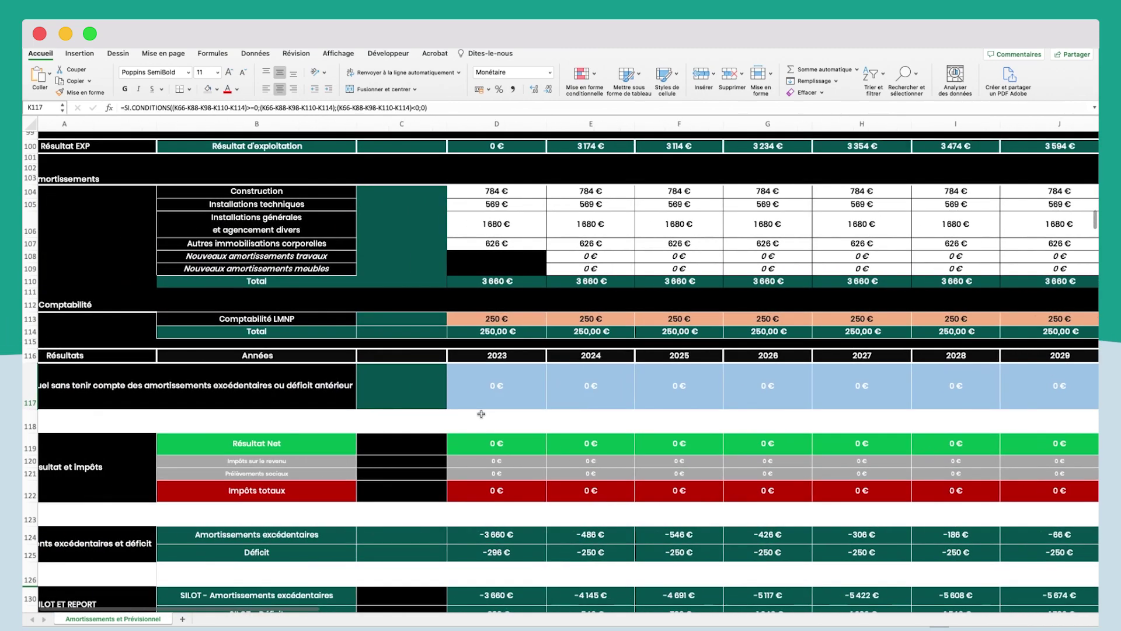
{"action": "scroll", "coordinate": [484, 409], "scroll_direction": "up", "scroll_amount": 10}
{"action": "scroll", "coordinate": [538, 402], "scroll_direction": "up", "scroll_amount": 2}
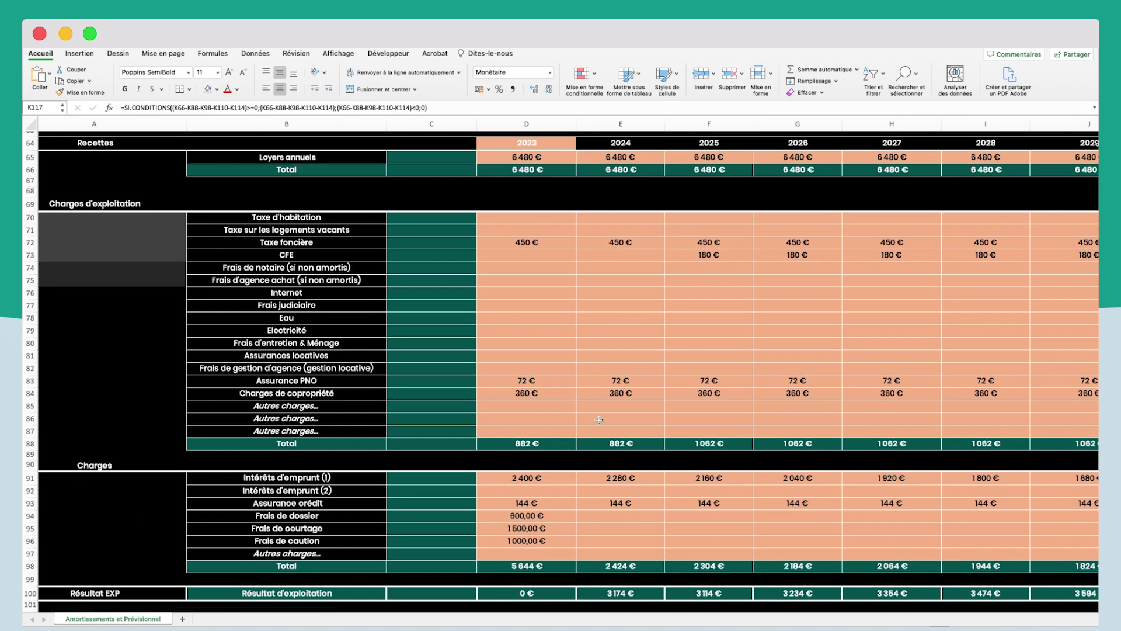
{"action": "left_click", "coordinate": [520, 433]}
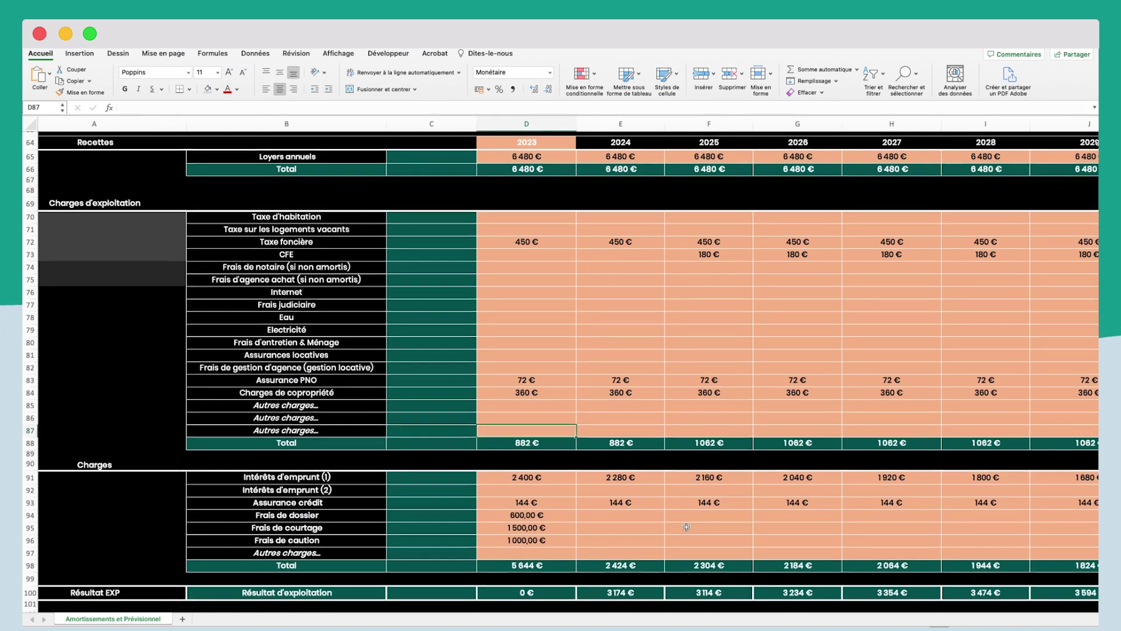
{"action": "scroll", "coordinate": [686, 527], "scroll_direction": "down", "scroll_amount": 1}
{"action": "scroll", "coordinate": [729, 234], "scroll_direction": "down", "scroll_amount": 3}
{"action": "left_click", "coordinate": [551, 467]}
{"action": "left_click", "coordinate": [706, 464]}
{"action": "left_click_drag", "start_coordinate": [603, 465], "coordinate": [707, 464]}
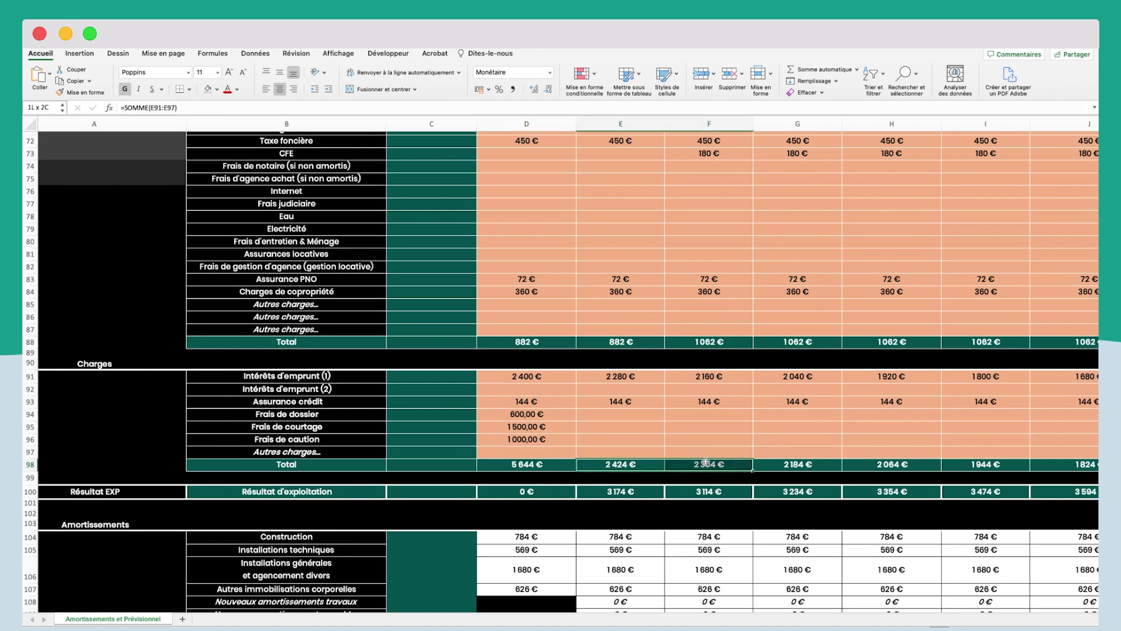
{"action": "left_click", "coordinate": [520, 464]}
{"action": "left_click", "coordinate": [642, 466]}
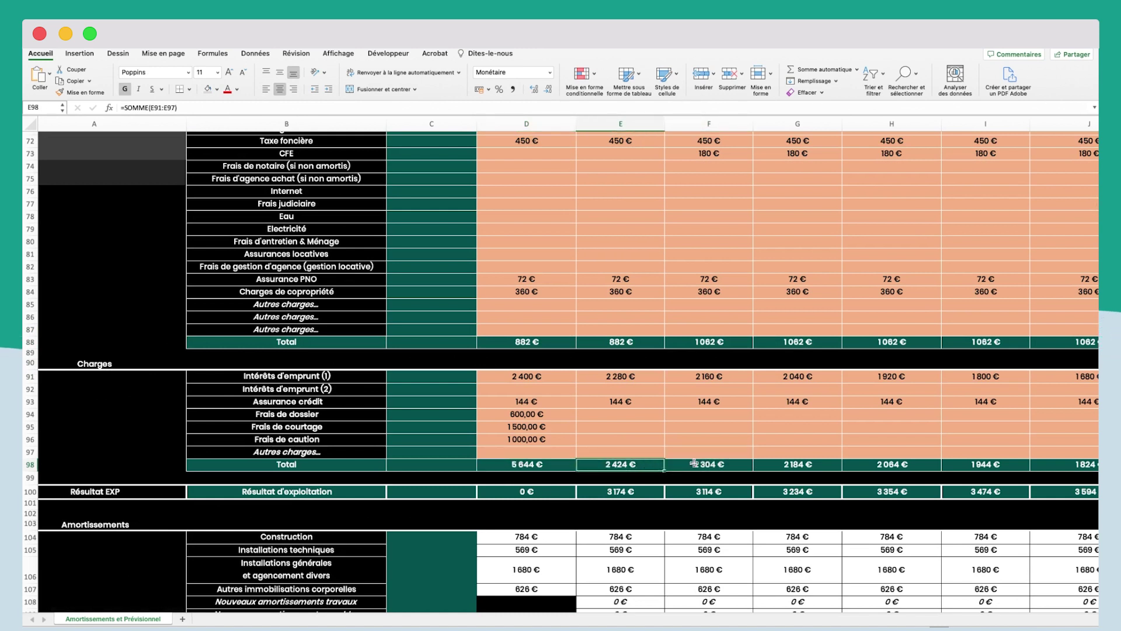
{"action": "left_click", "coordinate": [729, 466]}
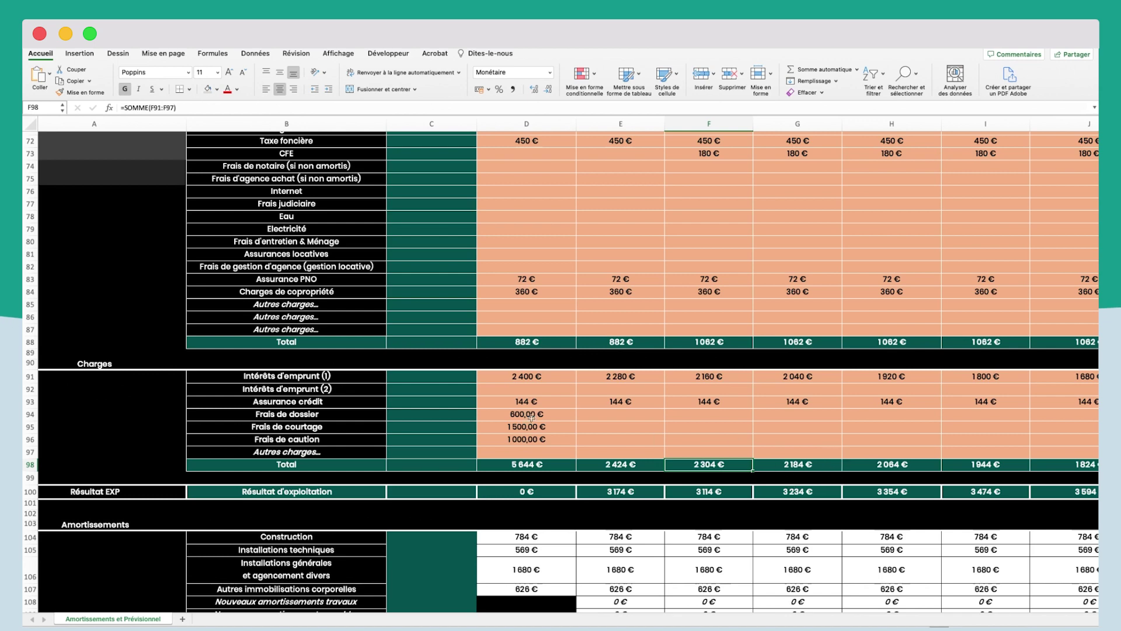
Examine the 2023 Amortissements excédentaires and how the SILOT carry-forwards evolve over the following years
{"action": "scroll", "coordinate": [623, 389], "scroll_direction": "down", "scroll_amount": 11}
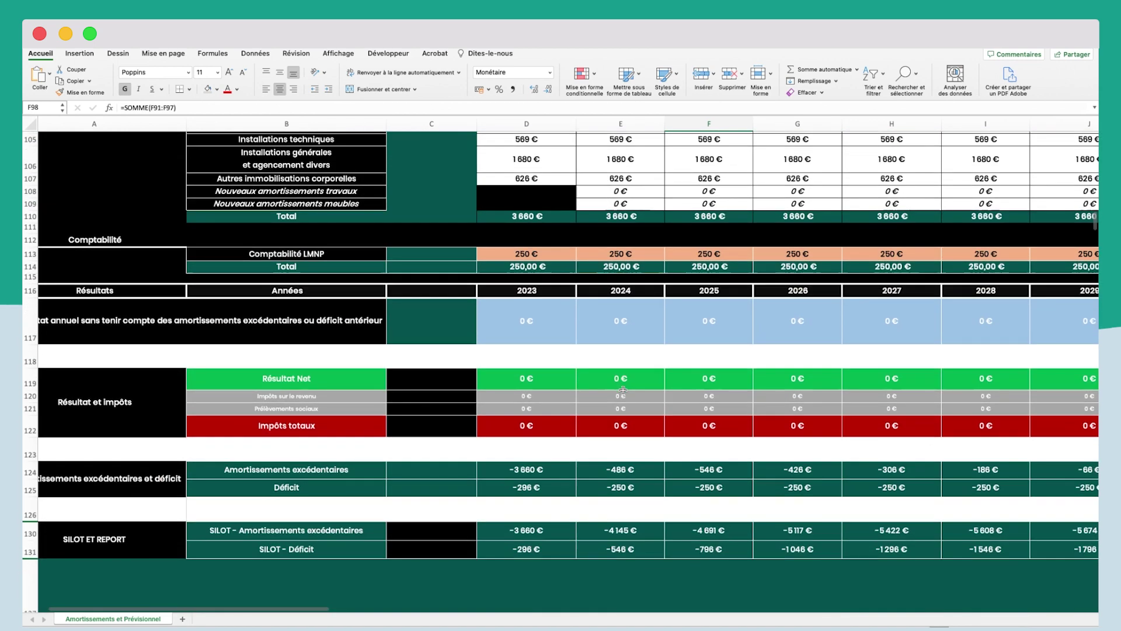
{"action": "left_click", "coordinate": [542, 472]}
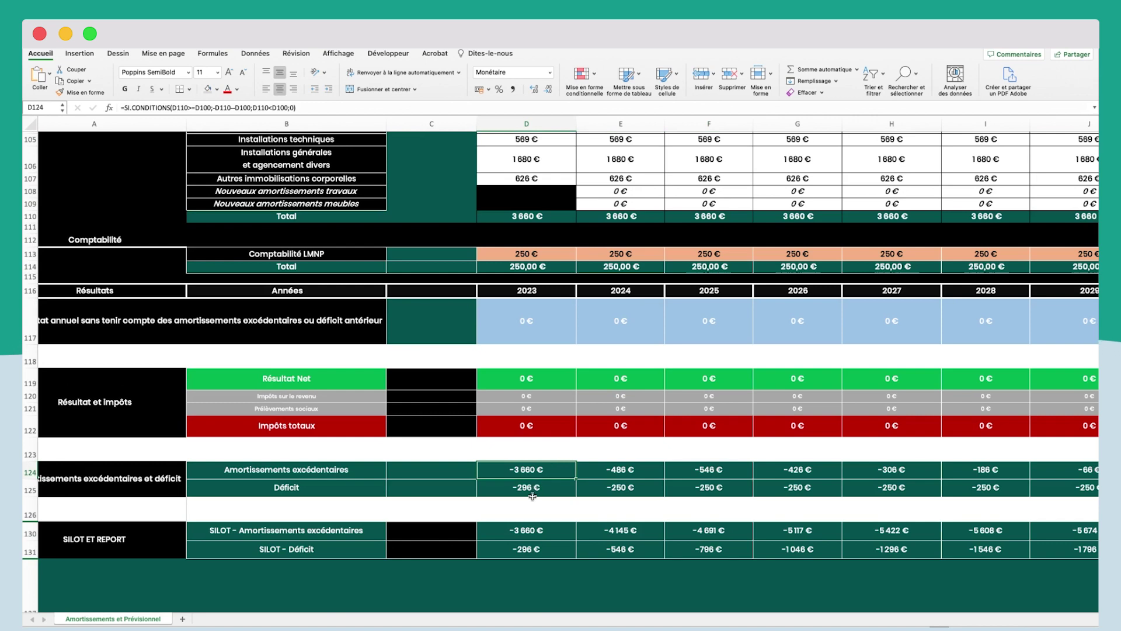
{"action": "left_click_drag", "start_coordinate": [497, 531], "coordinate": [619, 531]}
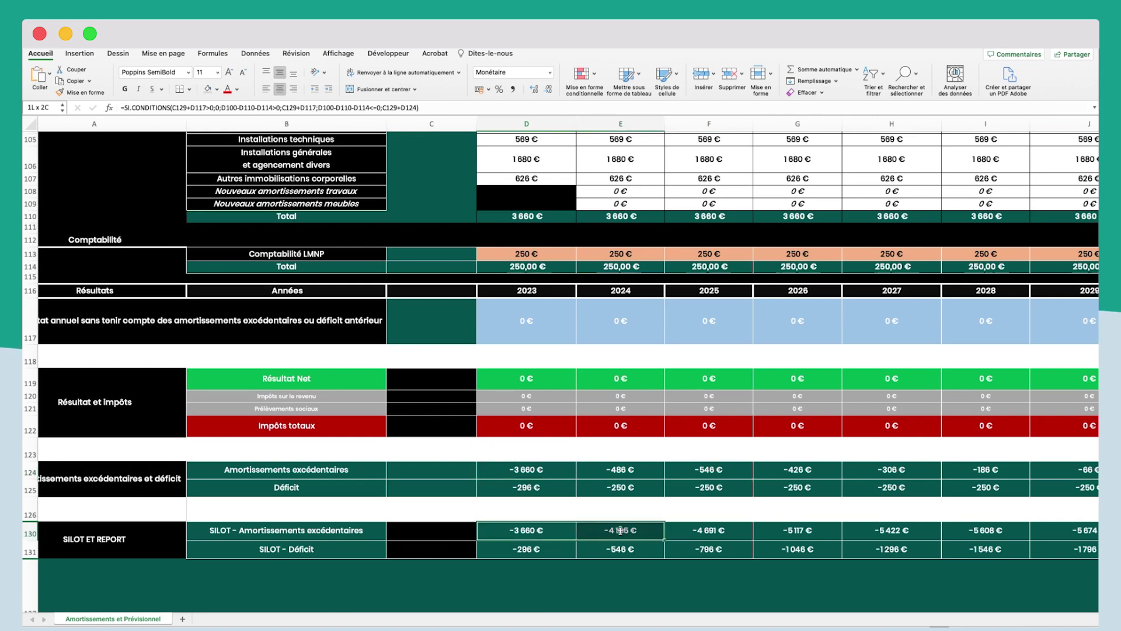
{"action": "scroll", "coordinate": [812, 371], "scroll_direction": "right", "scroll_amount": 6}
{"action": "scroll", "coordinate": [768, 355], "scroll_direction": "right", "scroll_amount": 3}
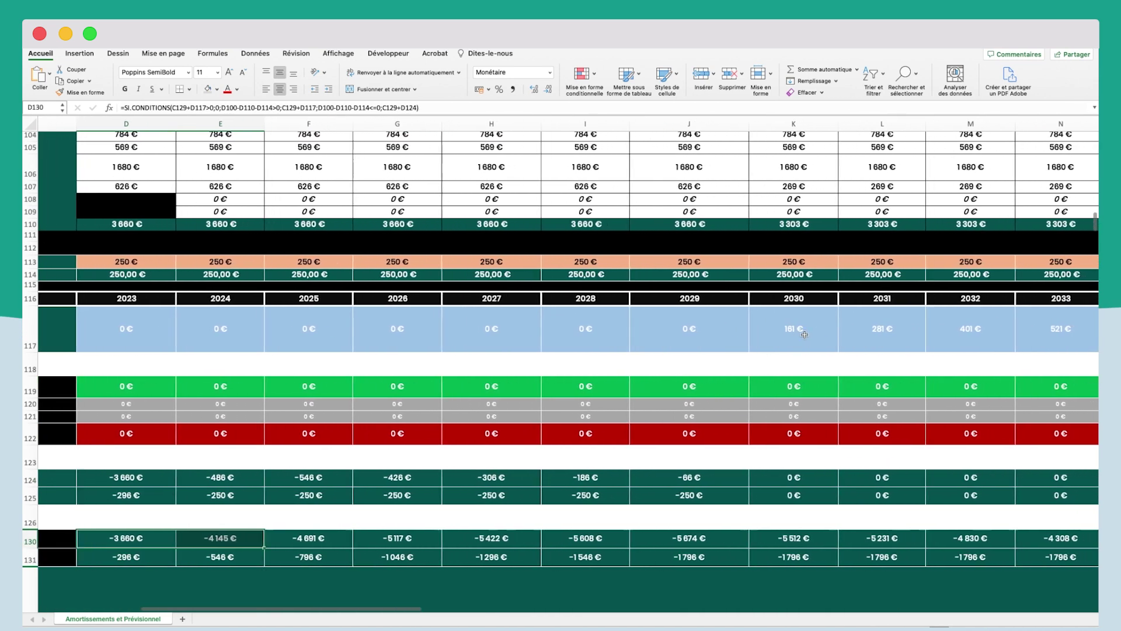
Follow the cumulative amortisation carry-forwards year by year from 2030 until 2038
{"action": "left_click", "coordinate": [713, 544]}
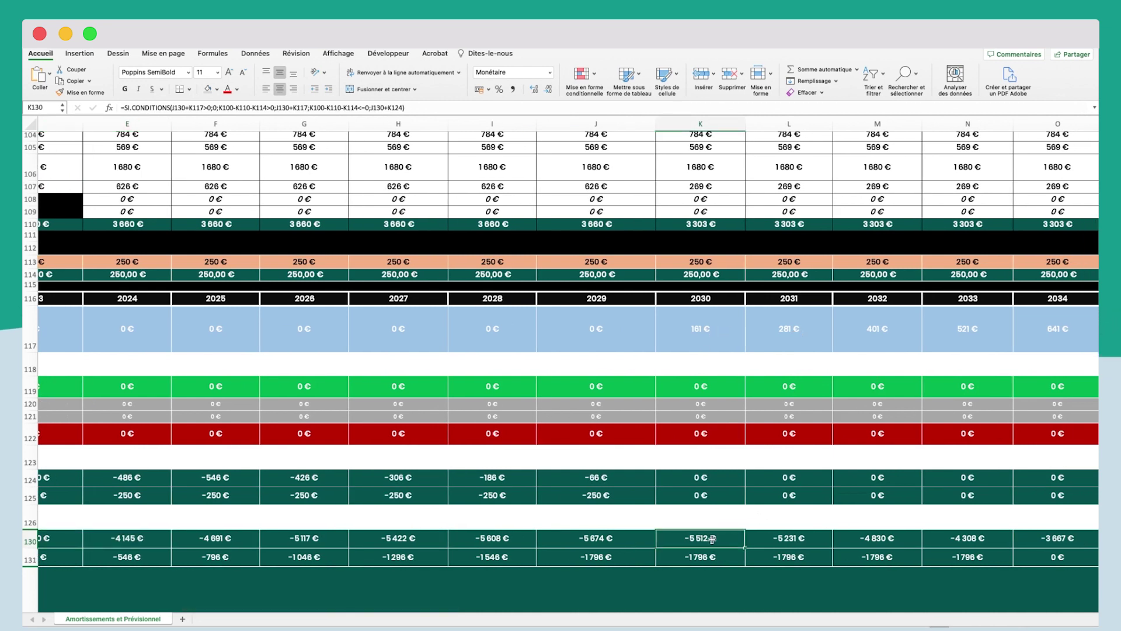
{"action": "scroll", "coordinate": [717, 526], "scroll_direction": "right", "scroll_amount": 5}
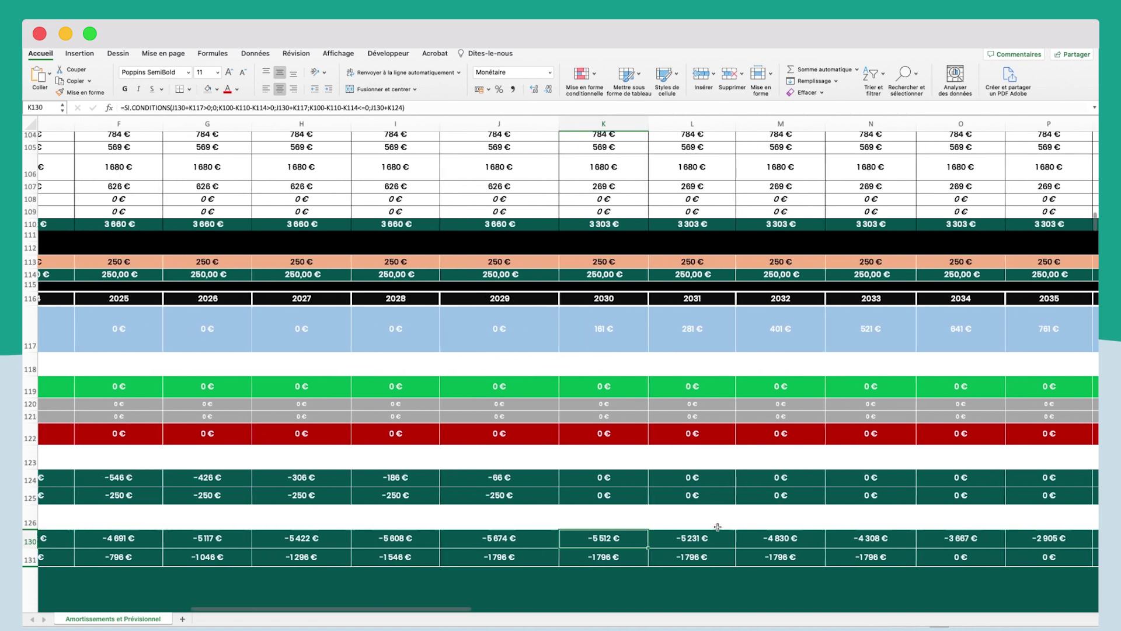
{"action": "scroll", "coordinate": [724, 538], "scroll_direction": "right", "scroll_amount": 6}
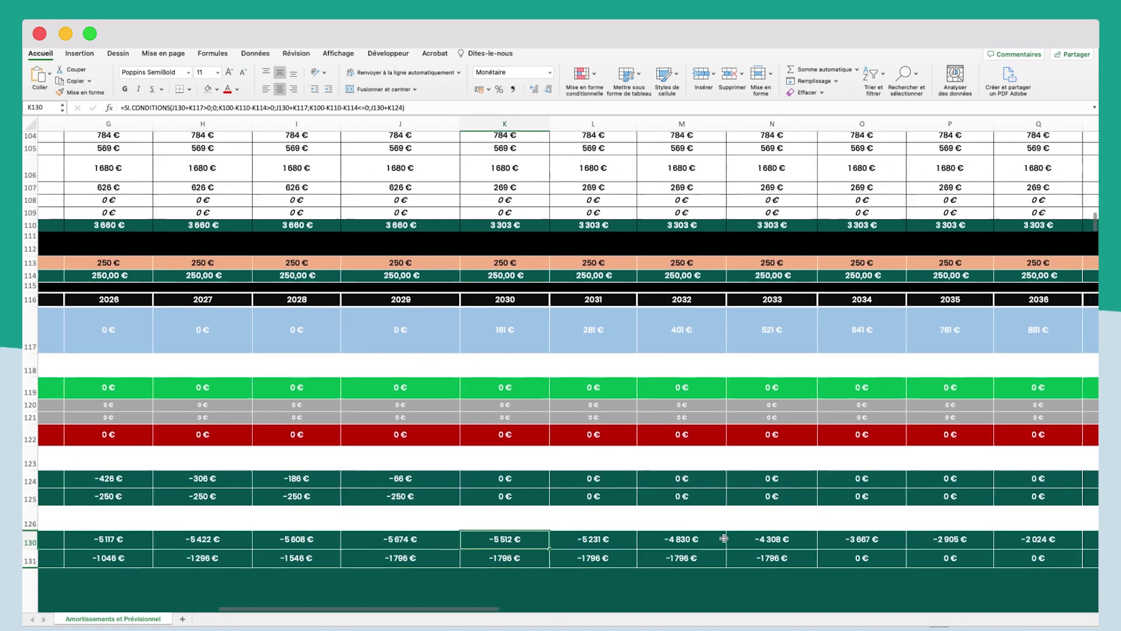
{"action": "scroll", "coordinate": [772, 543], "scroll_direction": "right", "scroll_amount": 2}
{"action": "left_click", "coordinate": [991, 539]}
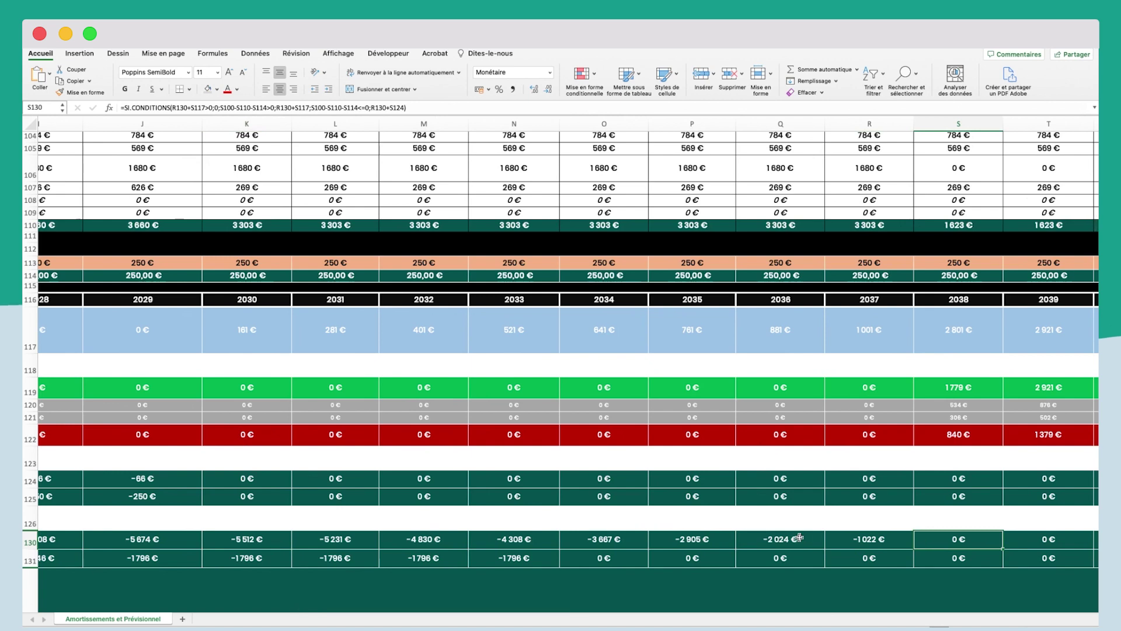
{"action": "scroll", "coordinate": [799, 537], "scroll_direction": "right", "scroll_amount": 3}
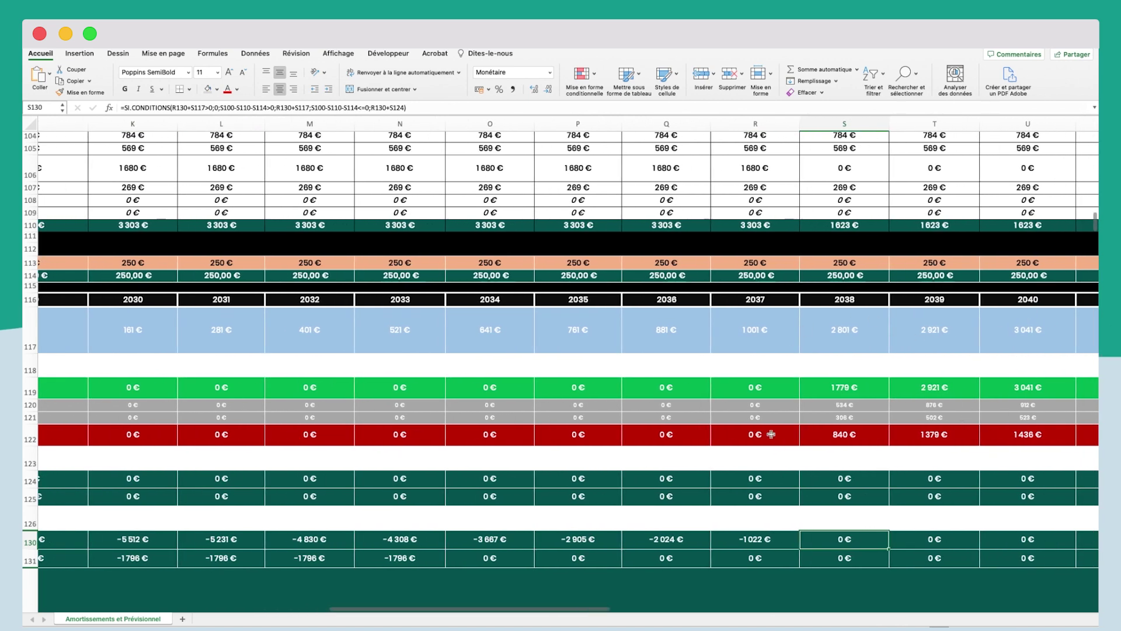
Compare the 2038 annual result with its carry-forwards, and examine the taxable result and taxes from 2038 to 2043
{"action": "left_click_drag", "start_coordinate": [844, 327], "coordinate": [854, 529]}
{"action": "left_click", "coordinate": [847, 539]}
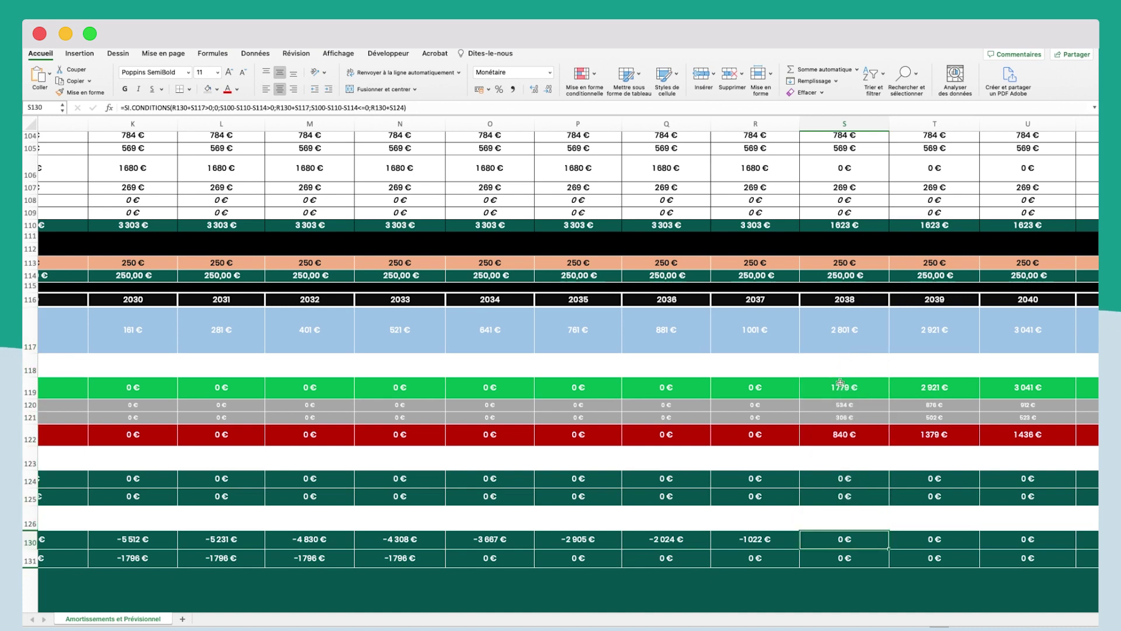
{"action": "scroll", "coordinate": [840, 383], "scroll_direction": "right", "scroll_amount": 3}
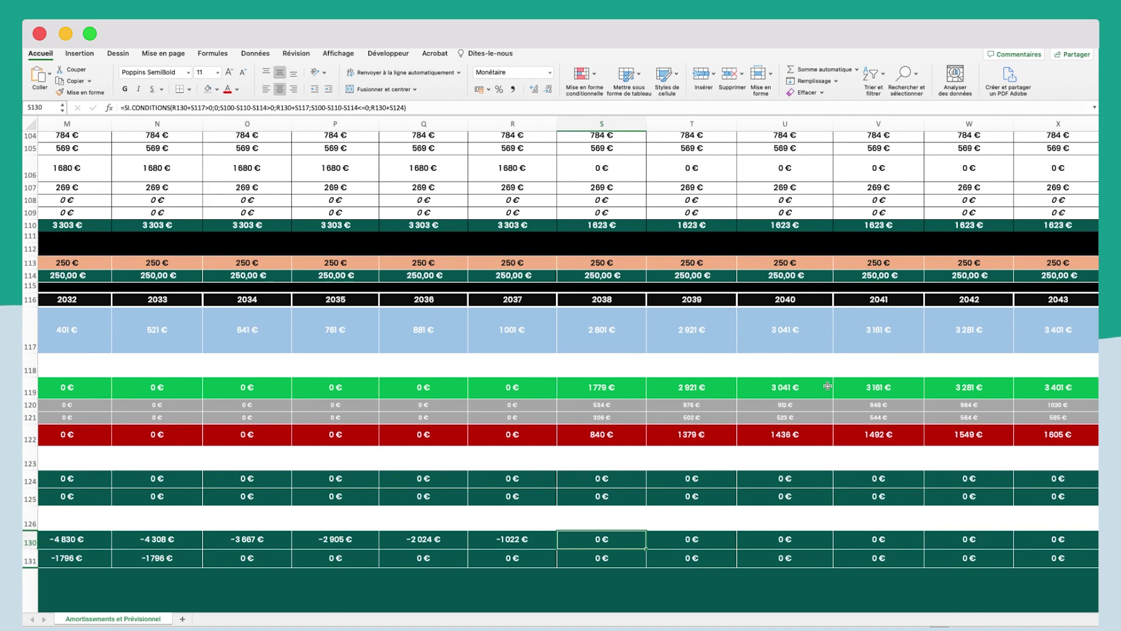
{"action": "scroll", "coordinate": [584, 379], "scroll_direction": "up", "scroll_amount": 1}
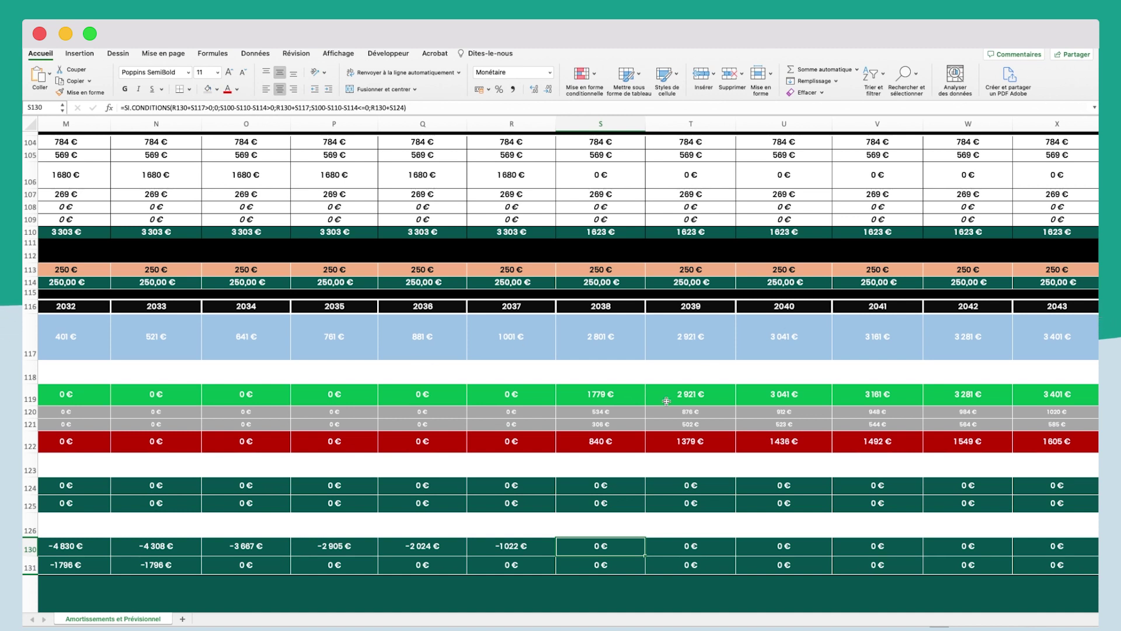
{"action": "scroll", "coordinate": [669, 395], "scroll_direction": "left", "scroll_amount": 1}
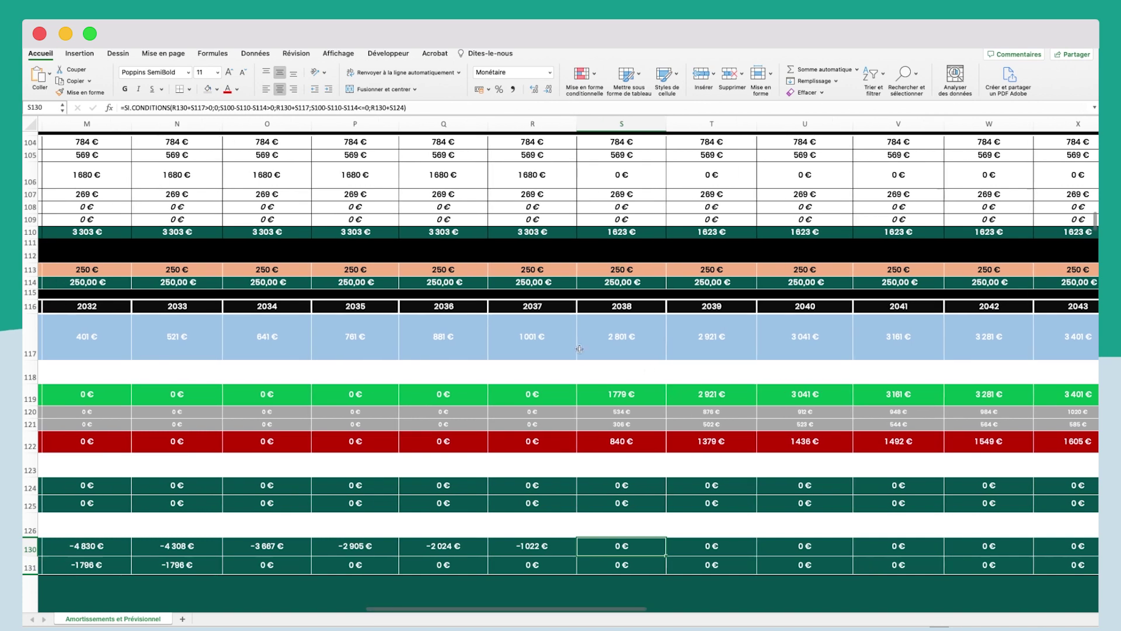
{"action": "scroll", "coordinate": [573, 260], "scroll_direction": "up", "scroll_amount": 1}
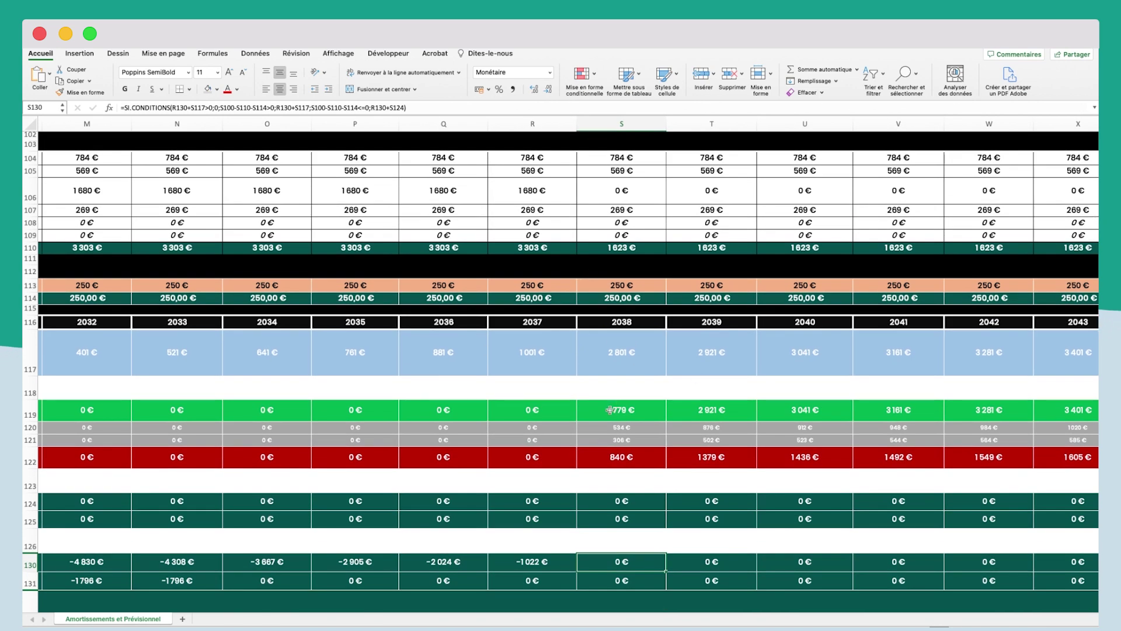
{"action": "scroll", "coordinate": [620, 364], "scroll_direction": "down", "scroll_amount": 2}
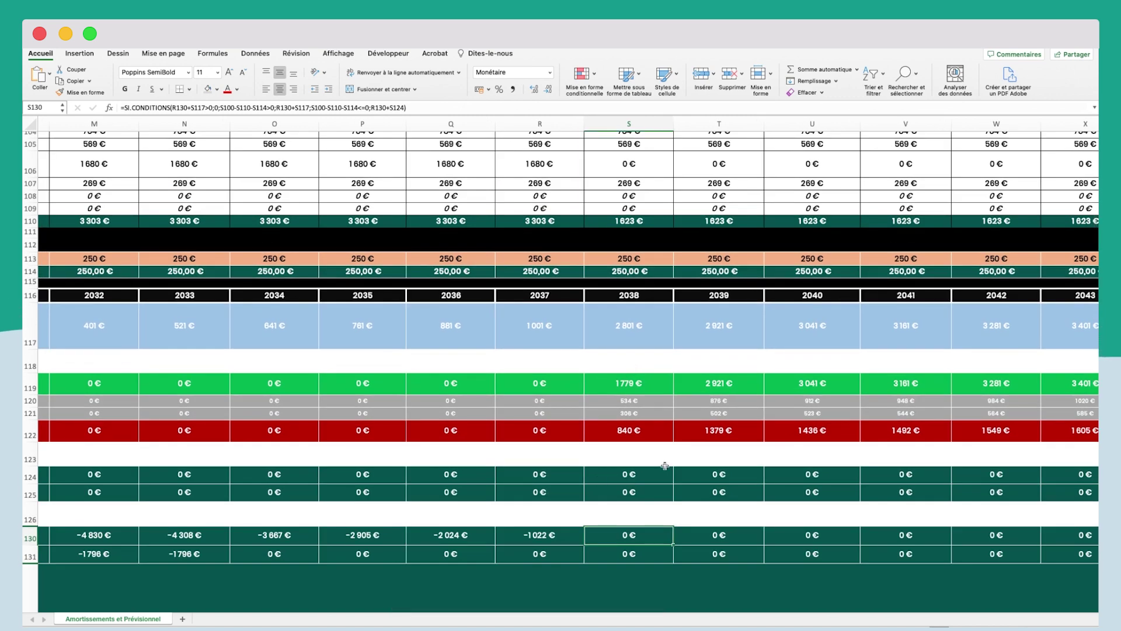
Inspect the 2034 annual result before carry-forwards, and return to the beginning of the Compte de résultat
{"action": "scroll", "coordinate": [508, 430], "scroll_direction": "left", "scroll_amount": 5}
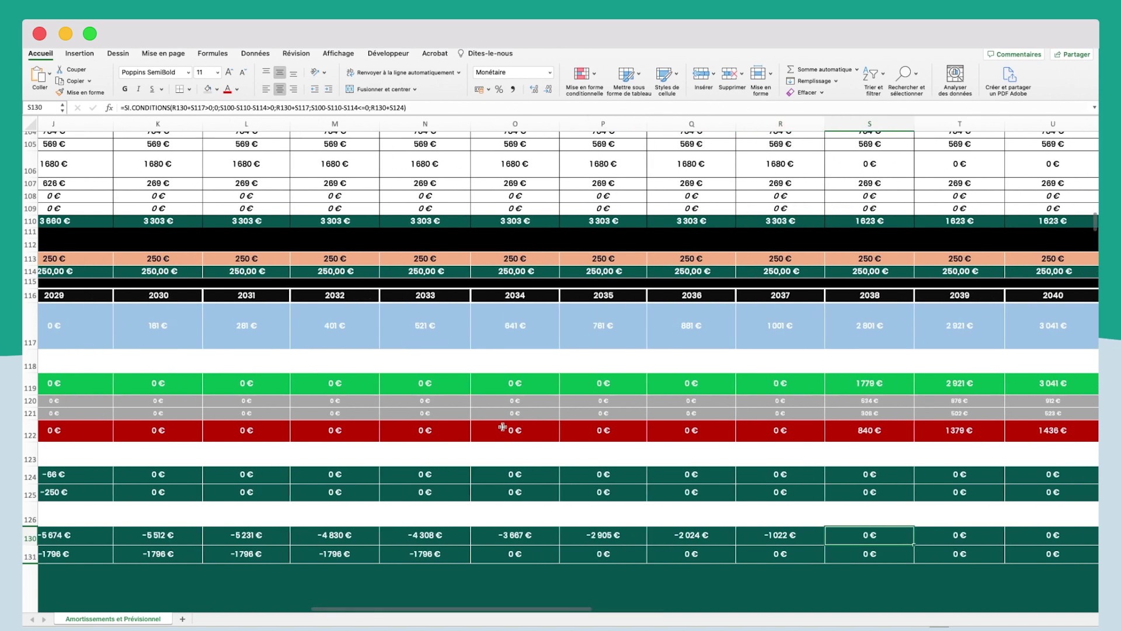
{"action": "left_click", "coordinate": [579, 347]}
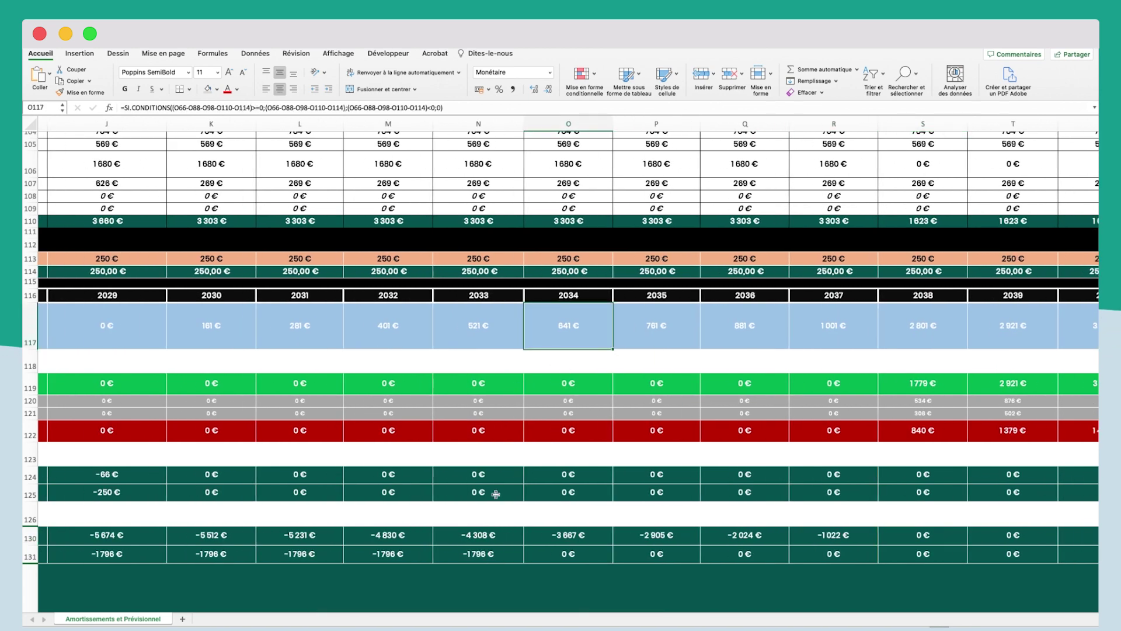
{"action": "scroll", "coordinate": [504, 479], "scroll_direction": "up", "scroll_amount": 5}
{"action": "scroll", "coordinate": [504, 479], "scroll_direction": "up", "scroll_amount": 10}
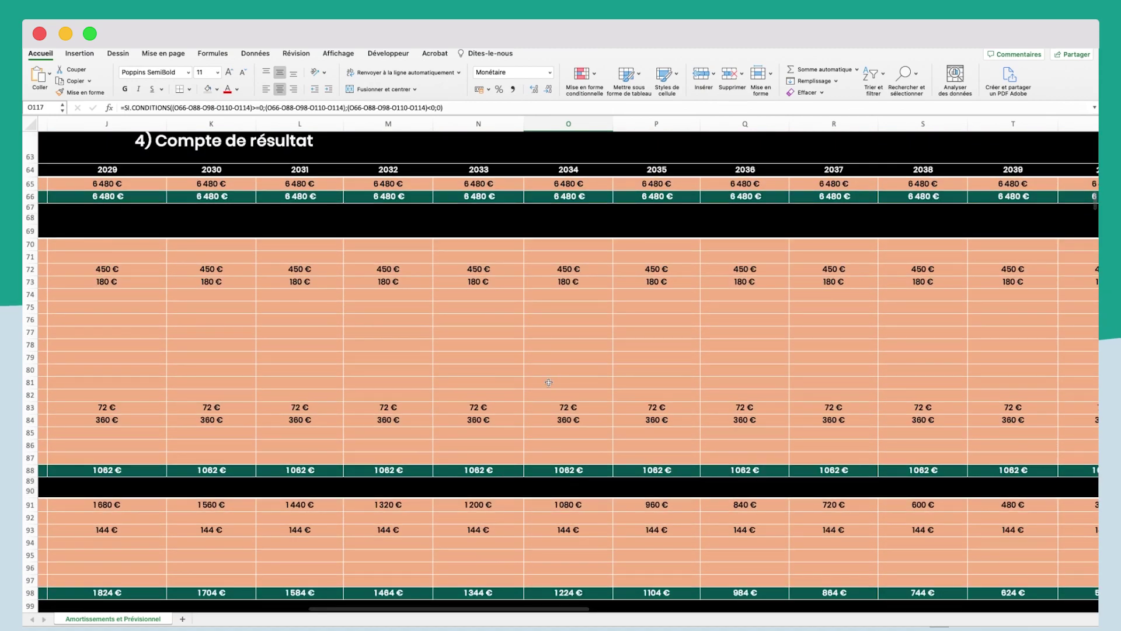
{"action": "scroll", "coordinate": [427, 410], "scroll_direction": "left", "scroll_amount": 15}
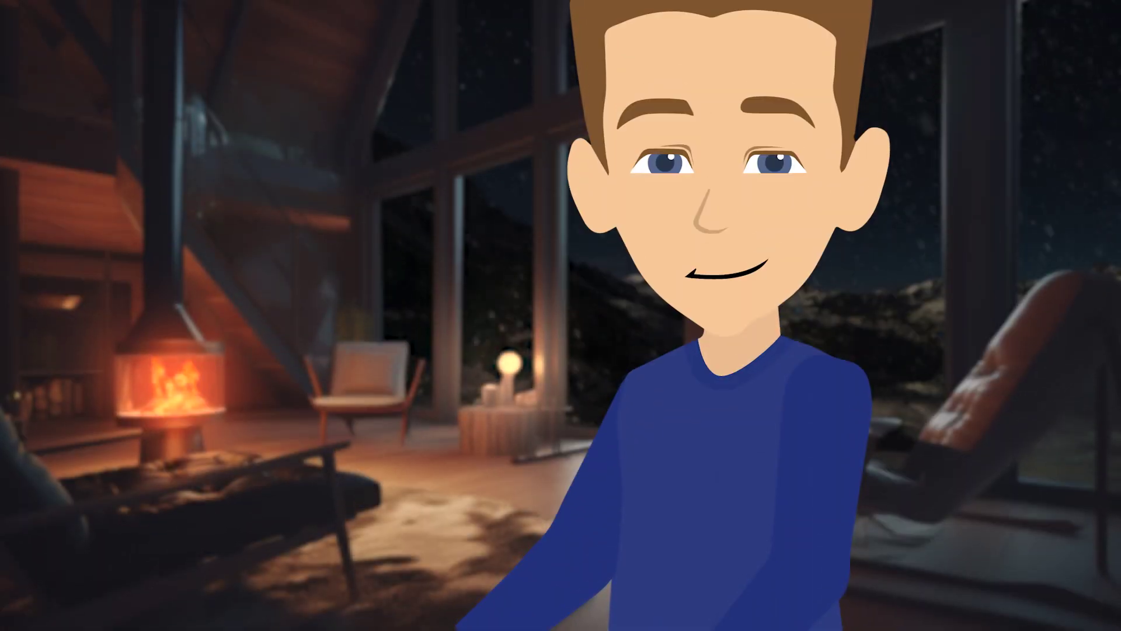